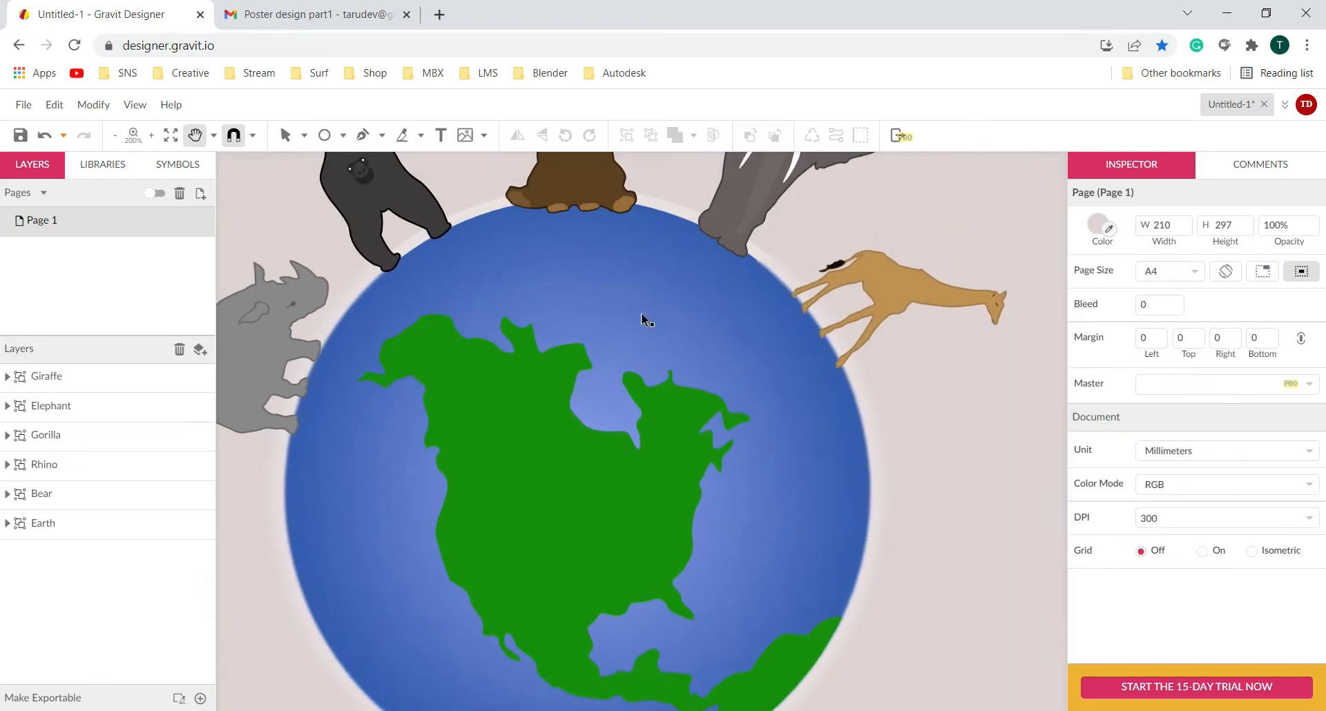
- Examine the bear, elephant and giraffe illustrations around the Earth up close
scroll(602, 311, up, 3)
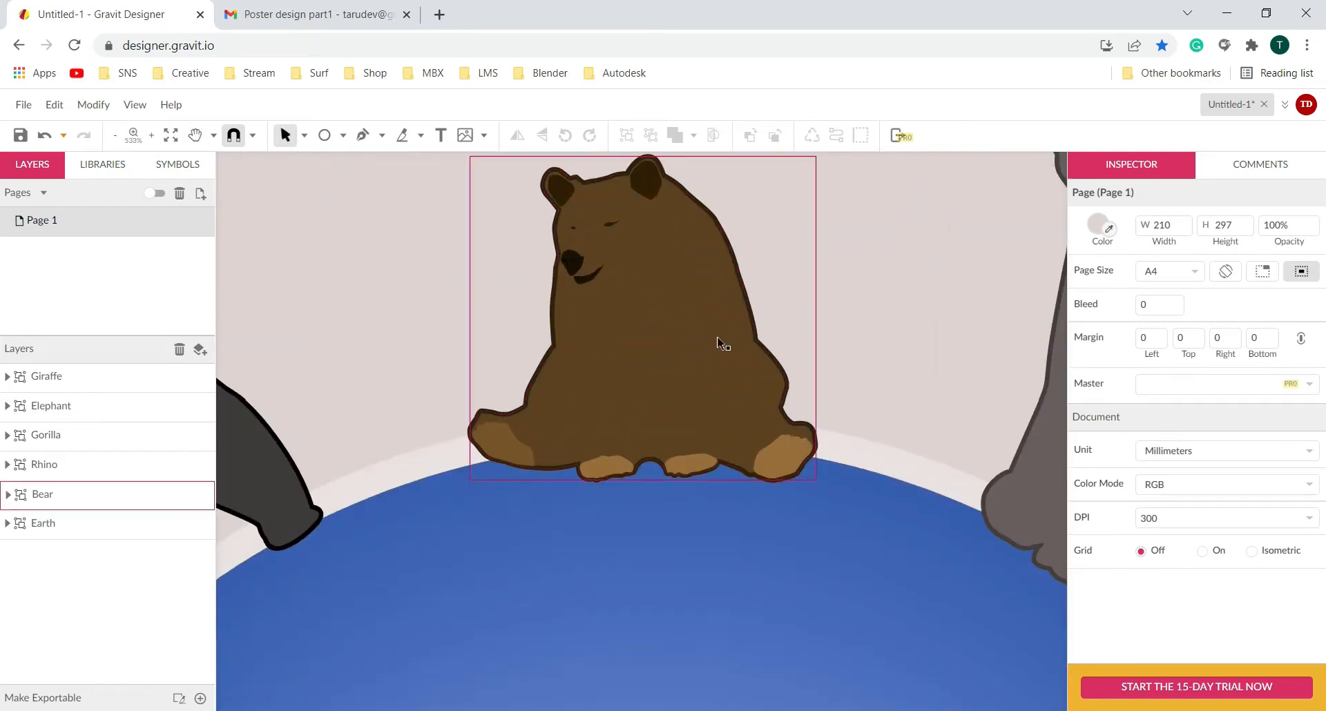
scroll(705, 367, down, 2)
click(649, 406)
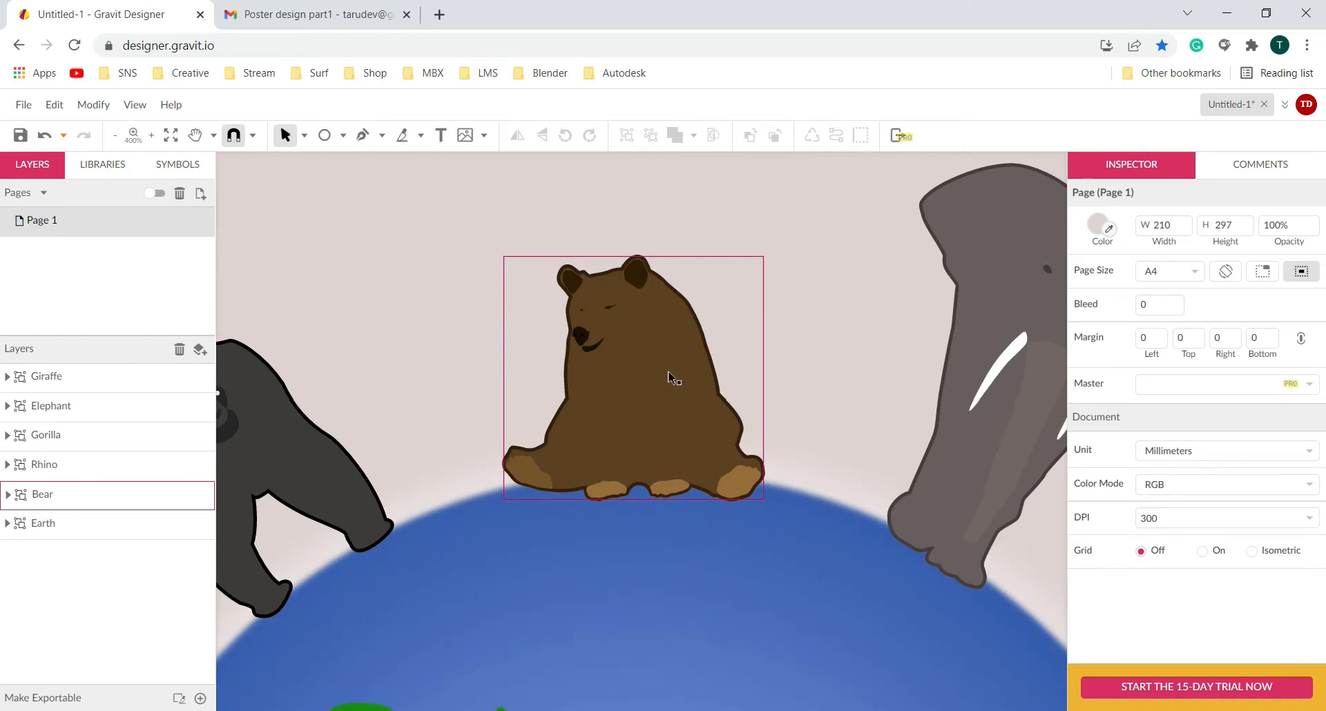
scroll(586, 389, down, 3)
click(302, 623)
key(space)
drag(894, 519, 832, 421)
scroll(831, 421, down, 3)
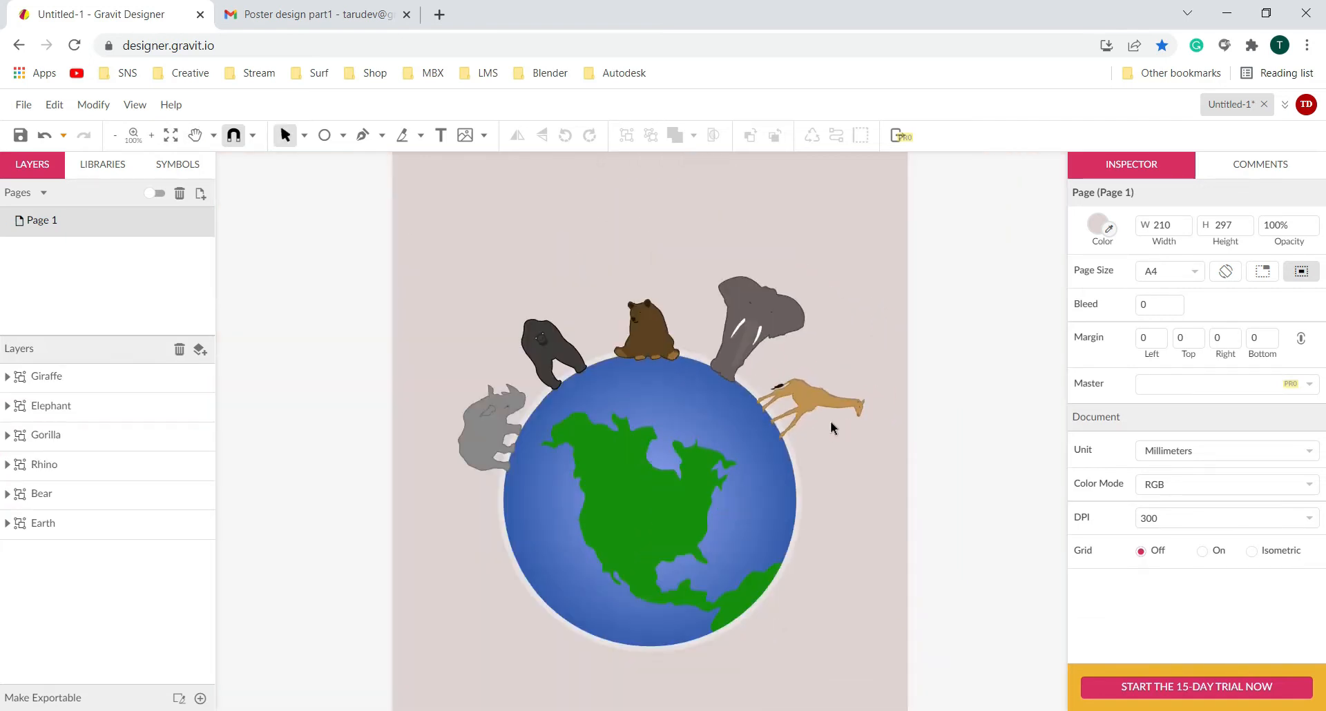
scroll(801, 346, up, 3)
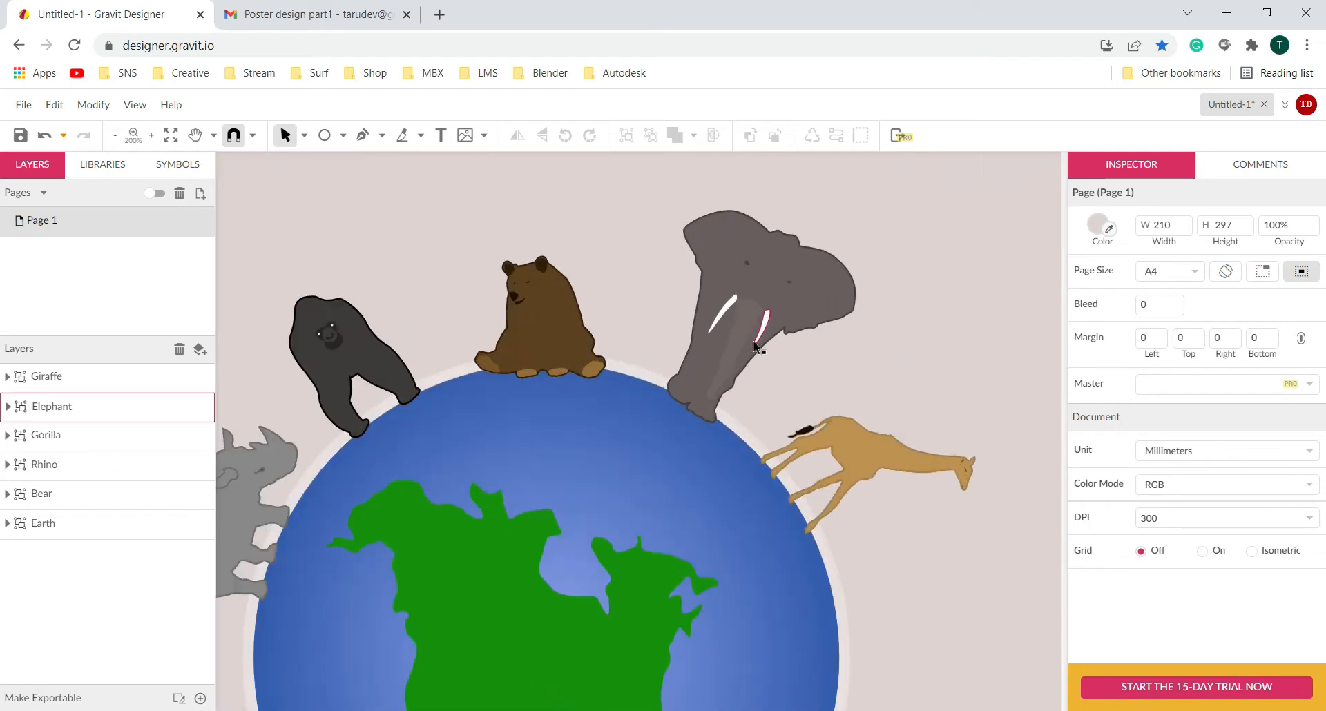
scroll(713, 400, up, 2)
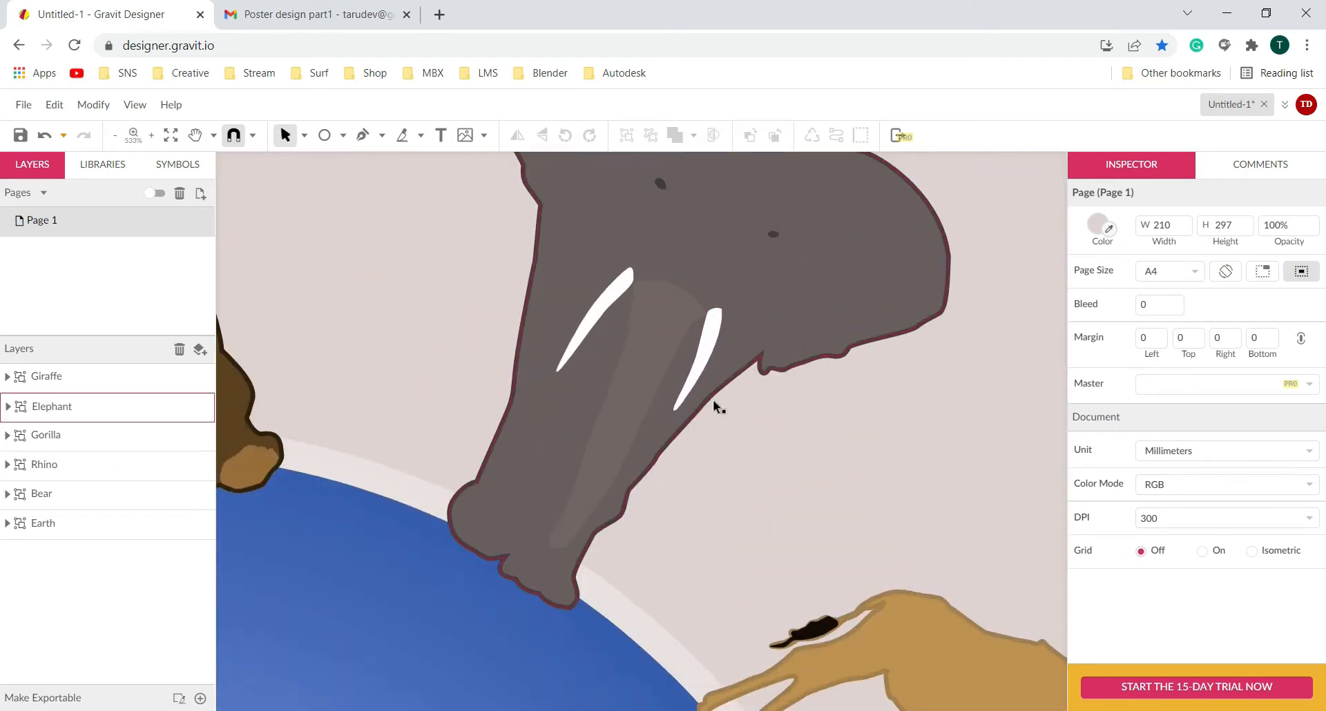
scroll(663, 442, down, 2)
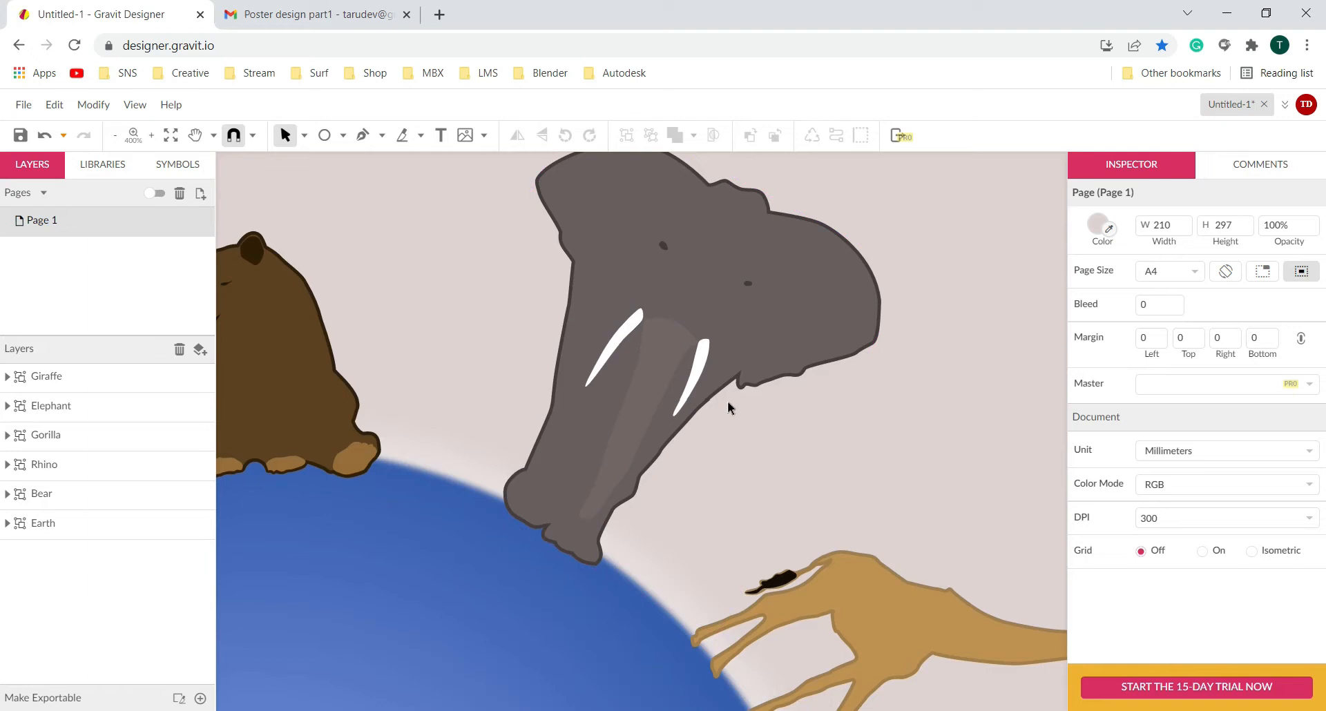
key(space)
drag(777, 475, 538, 272)
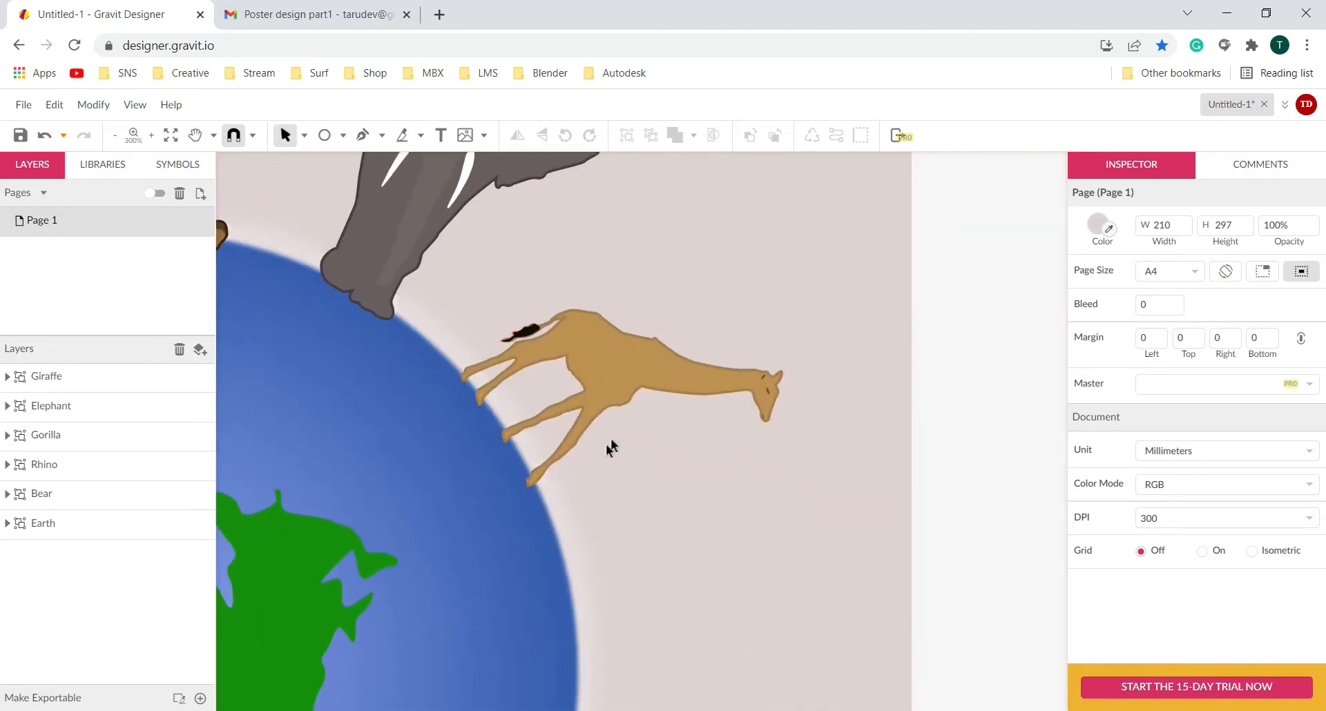
key(space)
drag(540, 468, 641, 449)
- Look over the rhino and gorilla, and review the whole poster composition around the Earth
scroll(641, 448, down, 1)
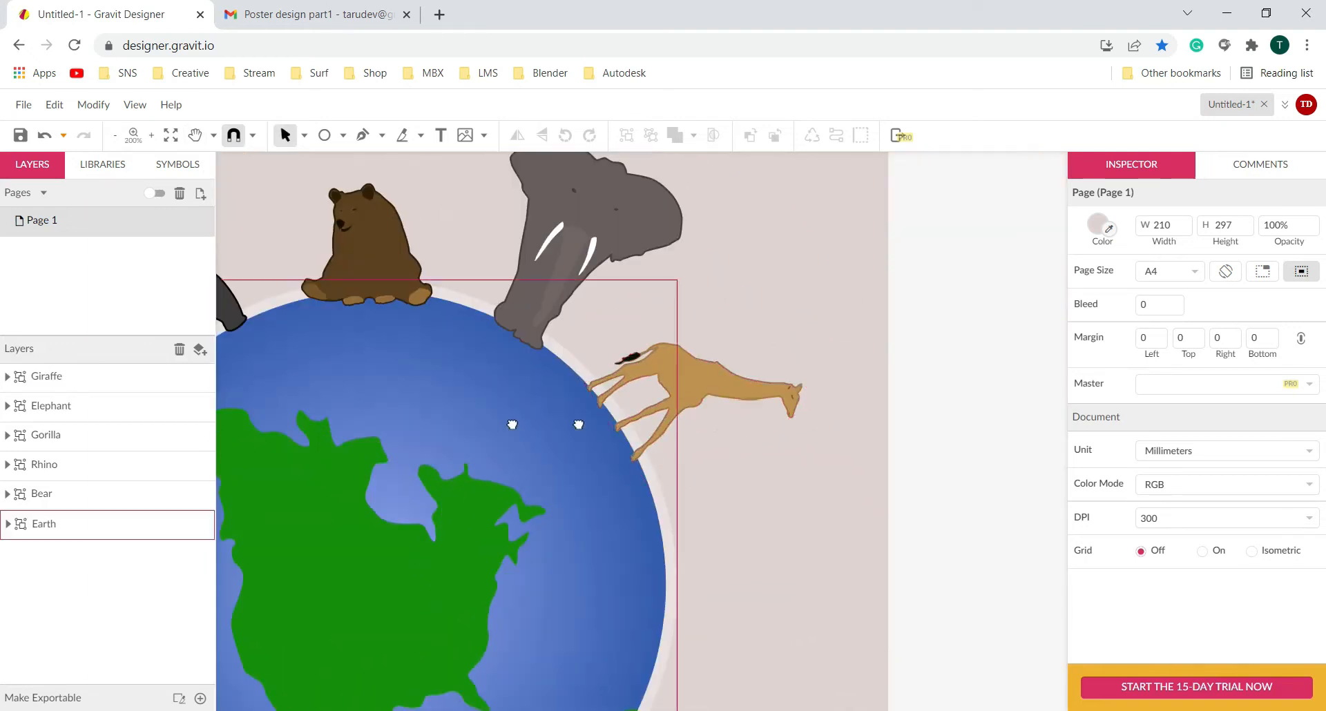
key(space)
drag(280, 378, 494, 381)
key(space)
drag(407, 446, 482, 453)
key(space)
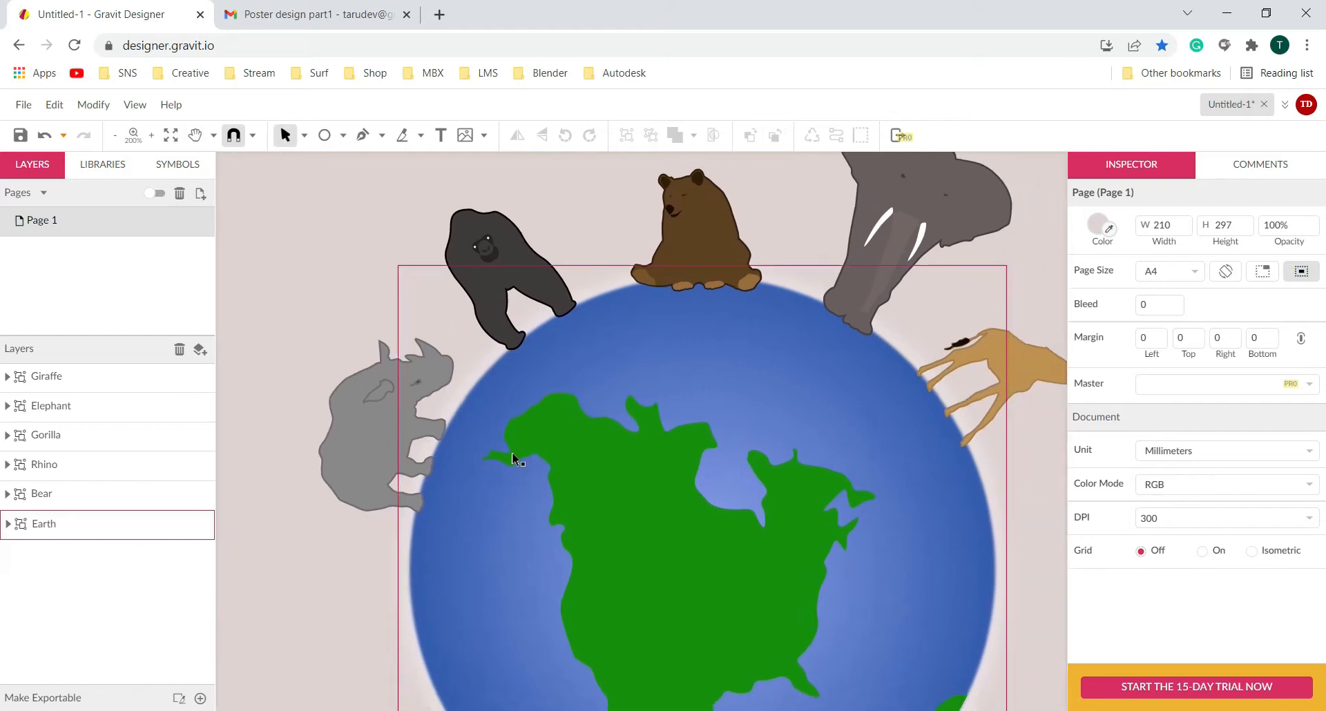
scroll(587, 455, down, 1)
key(space)
drag(697, 484, 611, 409)
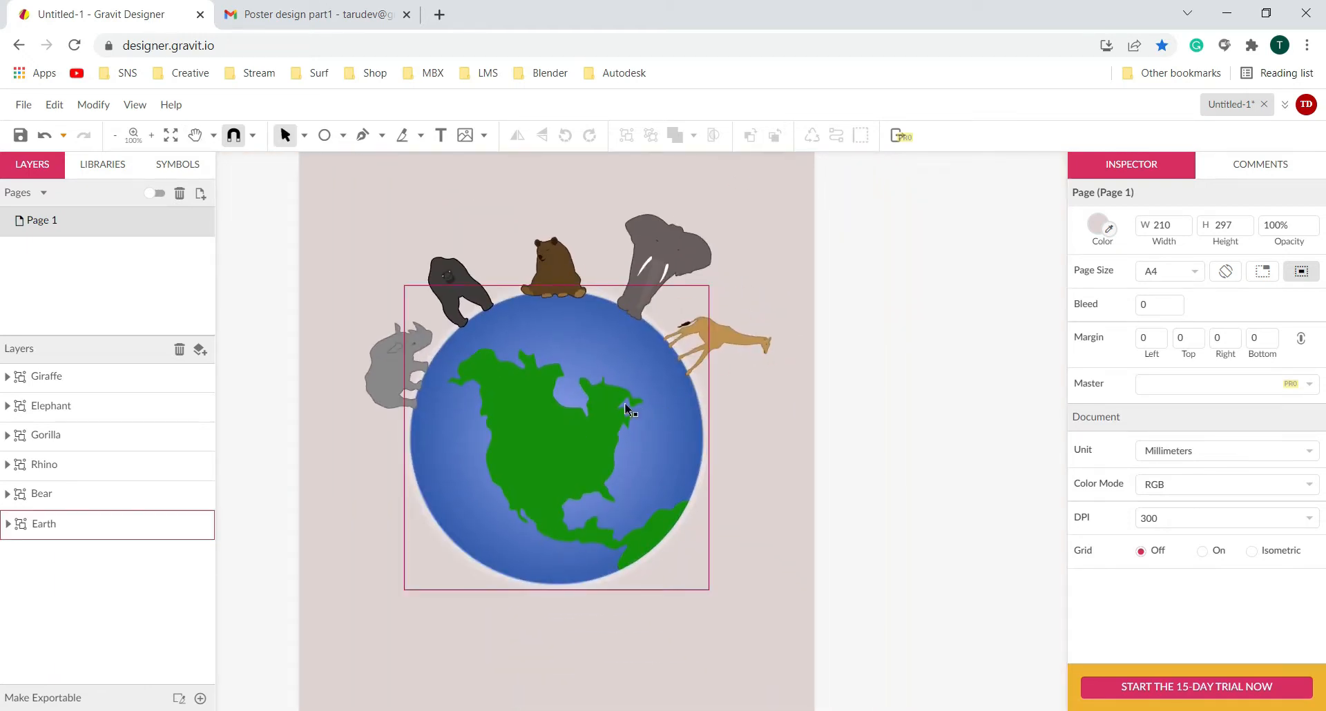
scroll(627, 408, down, 1)
key(space)
drag(649, 450, 663, 479)
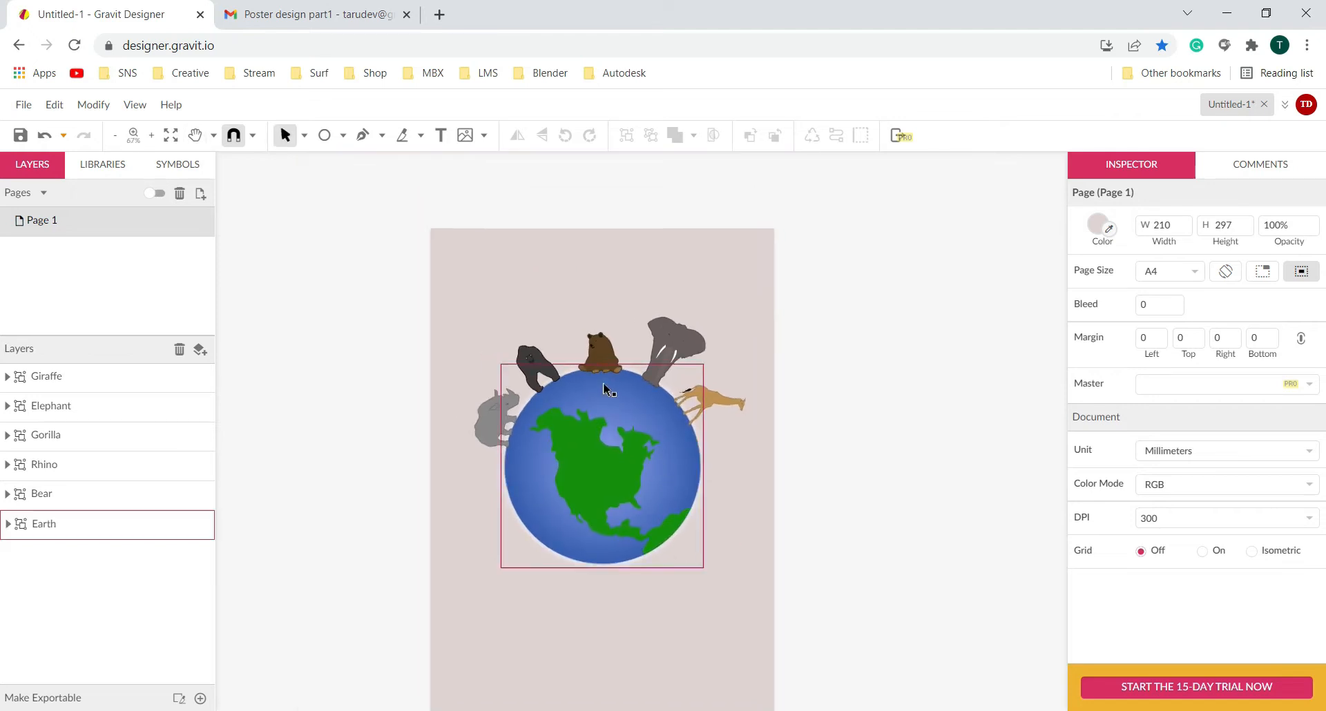
scroll(601, 385, up, 3)
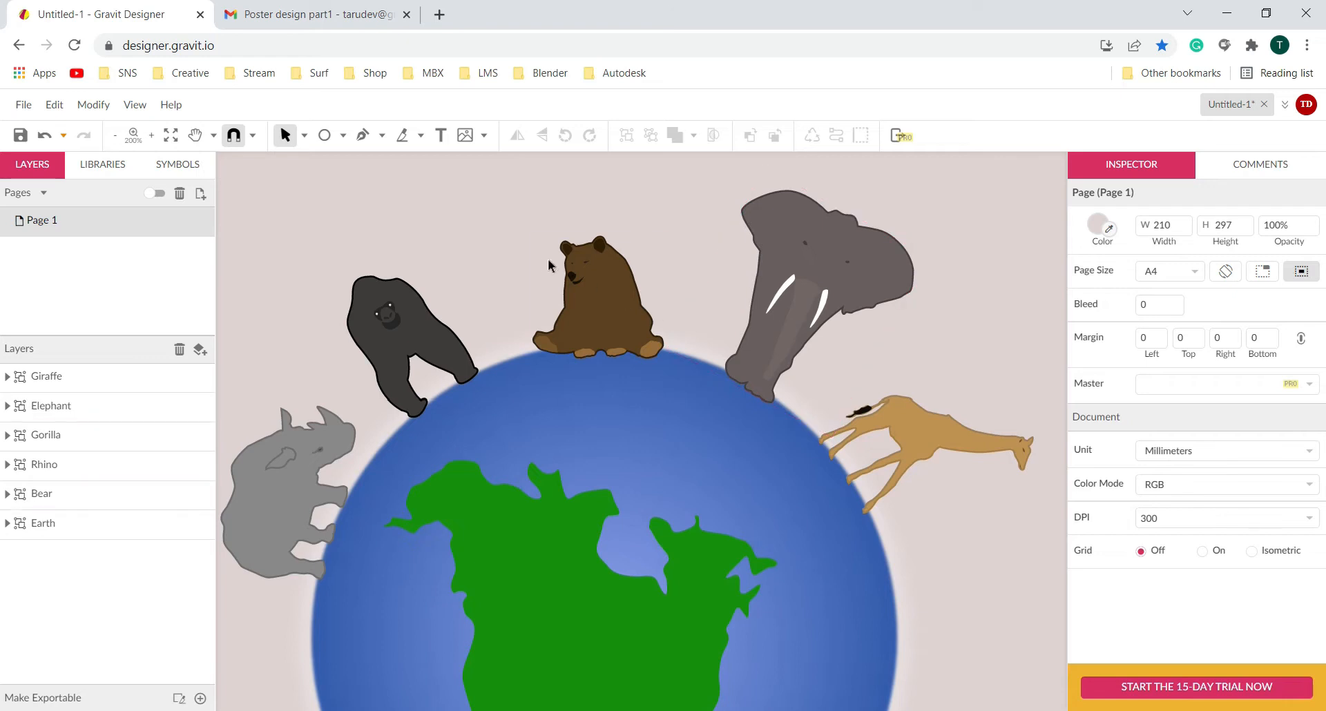
scroll(622, 292, down, 1)
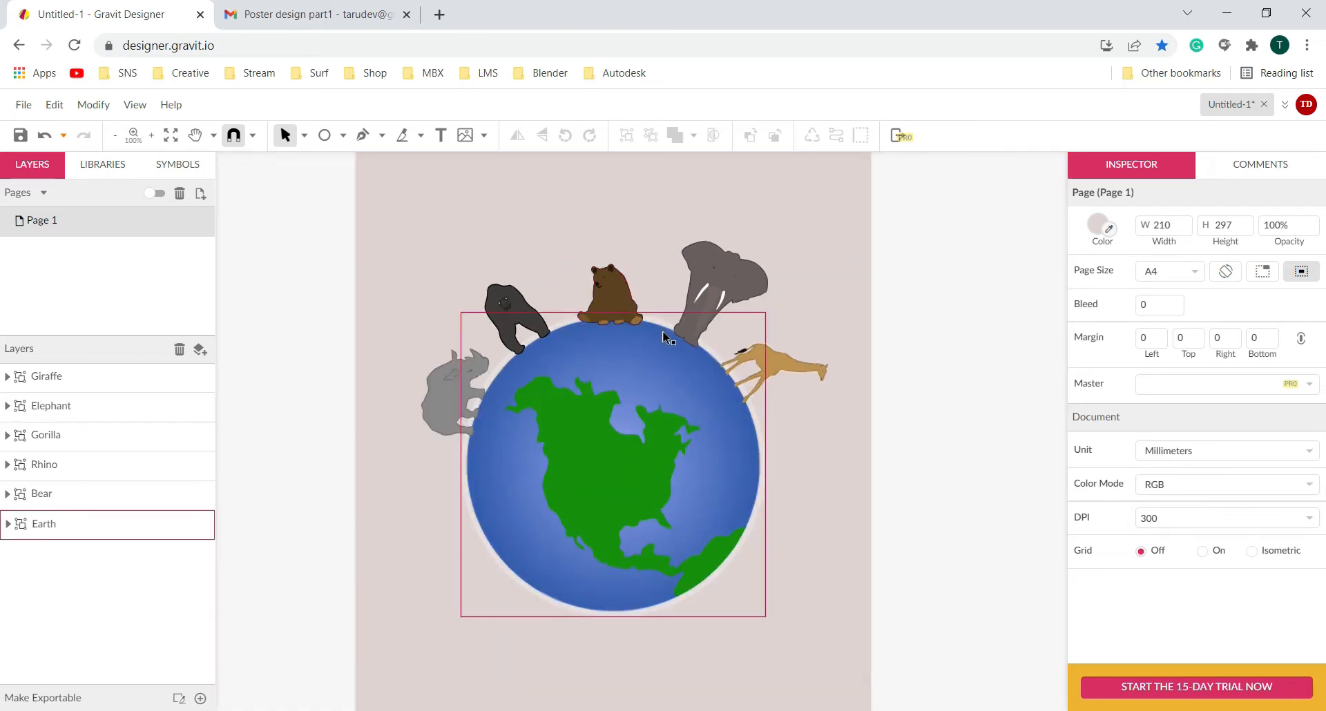
scroll(663, 336, down, 2)
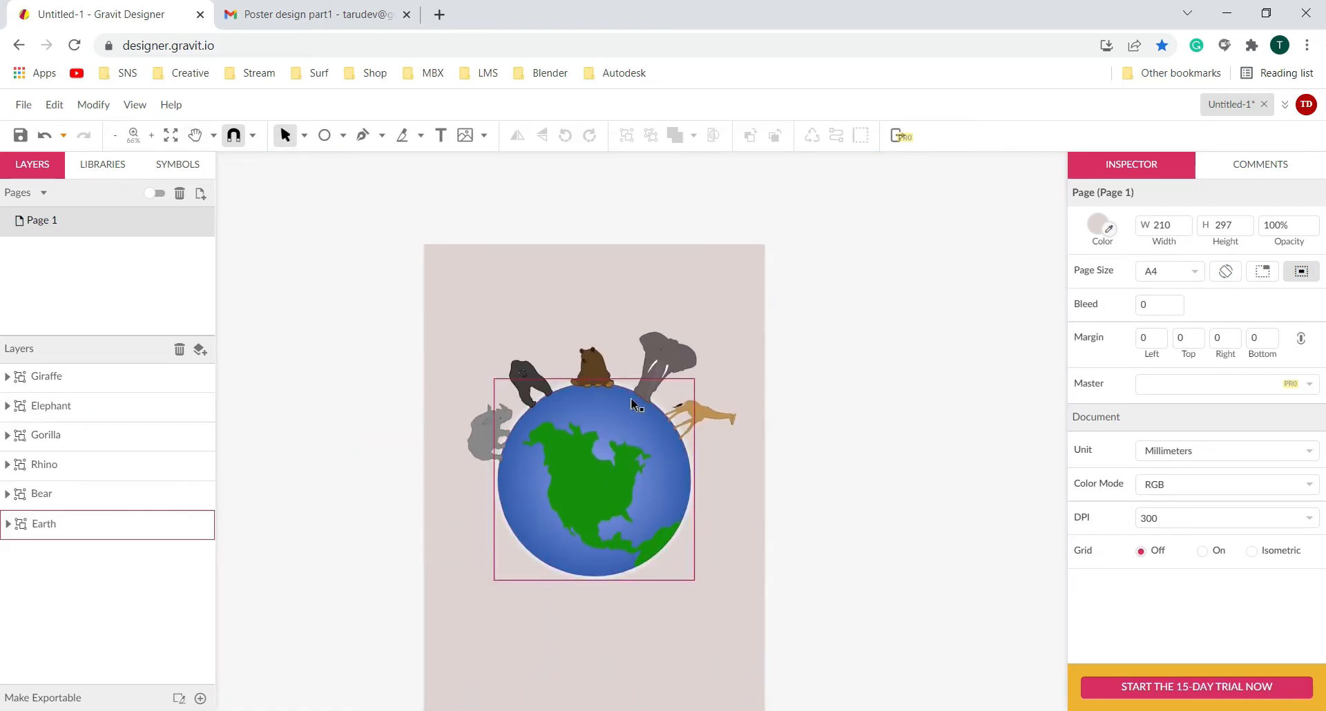
scroll(681, 459, down, 1)
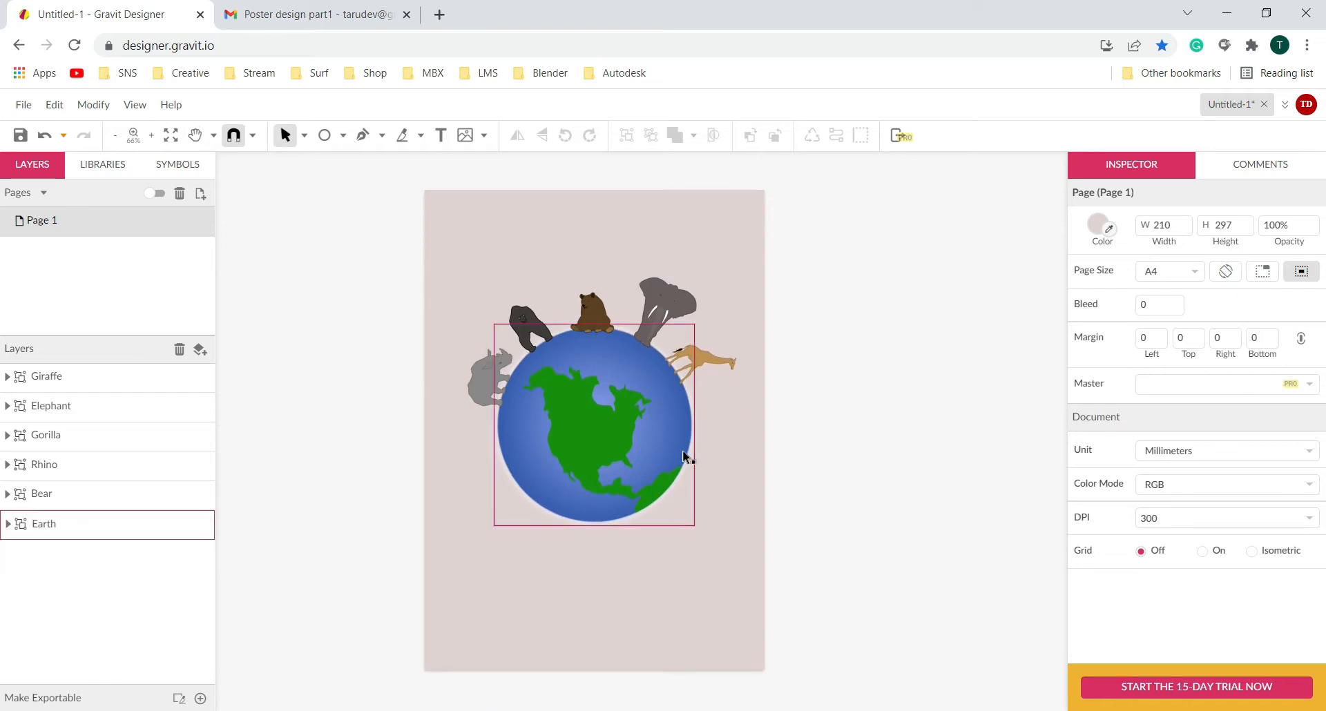
- Draw a nearly horizontal straight line about 164 mm wide above the animals and set its border to 7 px
click(344, 138)
click(373, 161)
drag(456, 227, 722, 238)
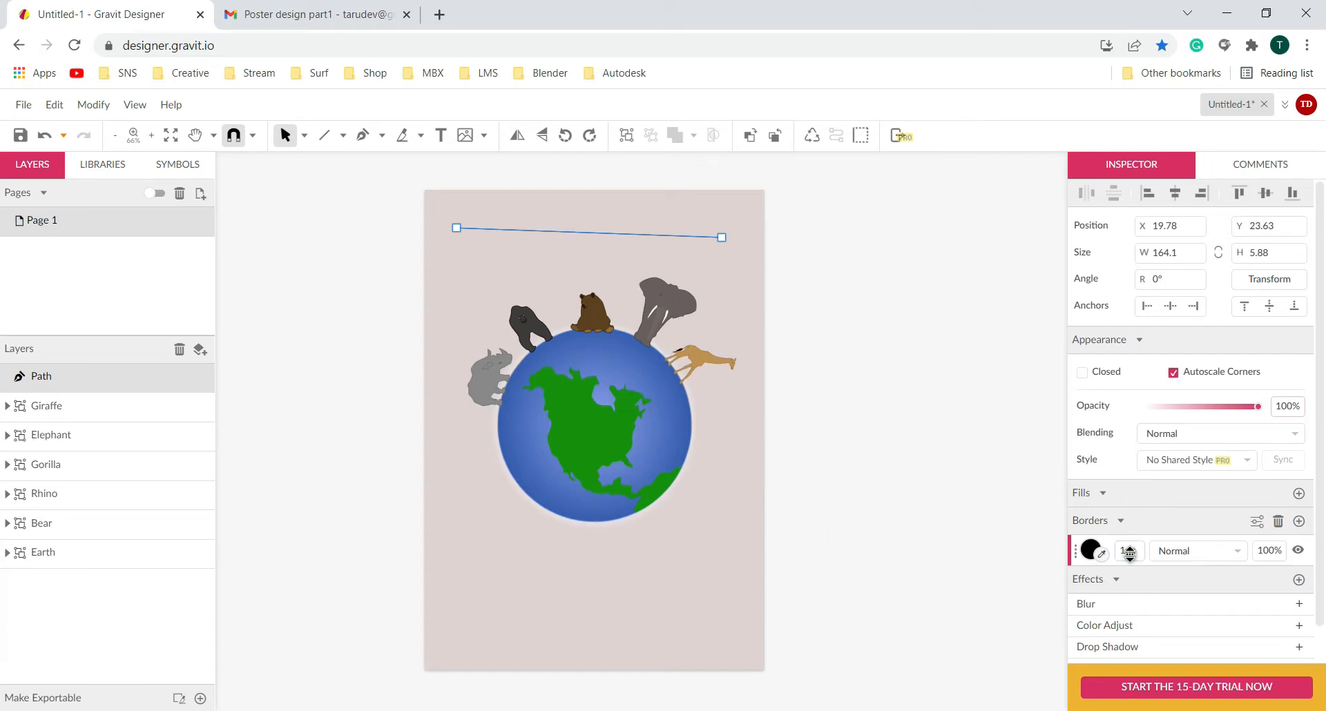
scroll(1136, 551, up, 6)
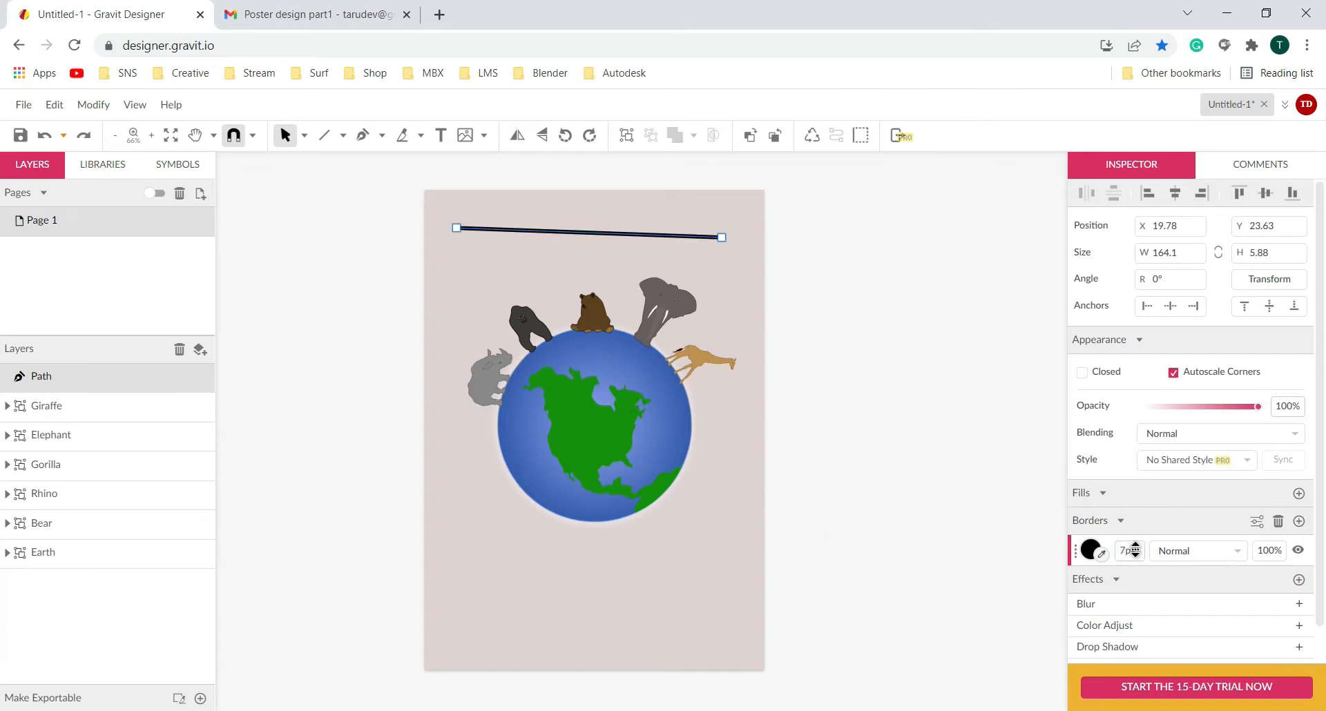
click(732, 258)
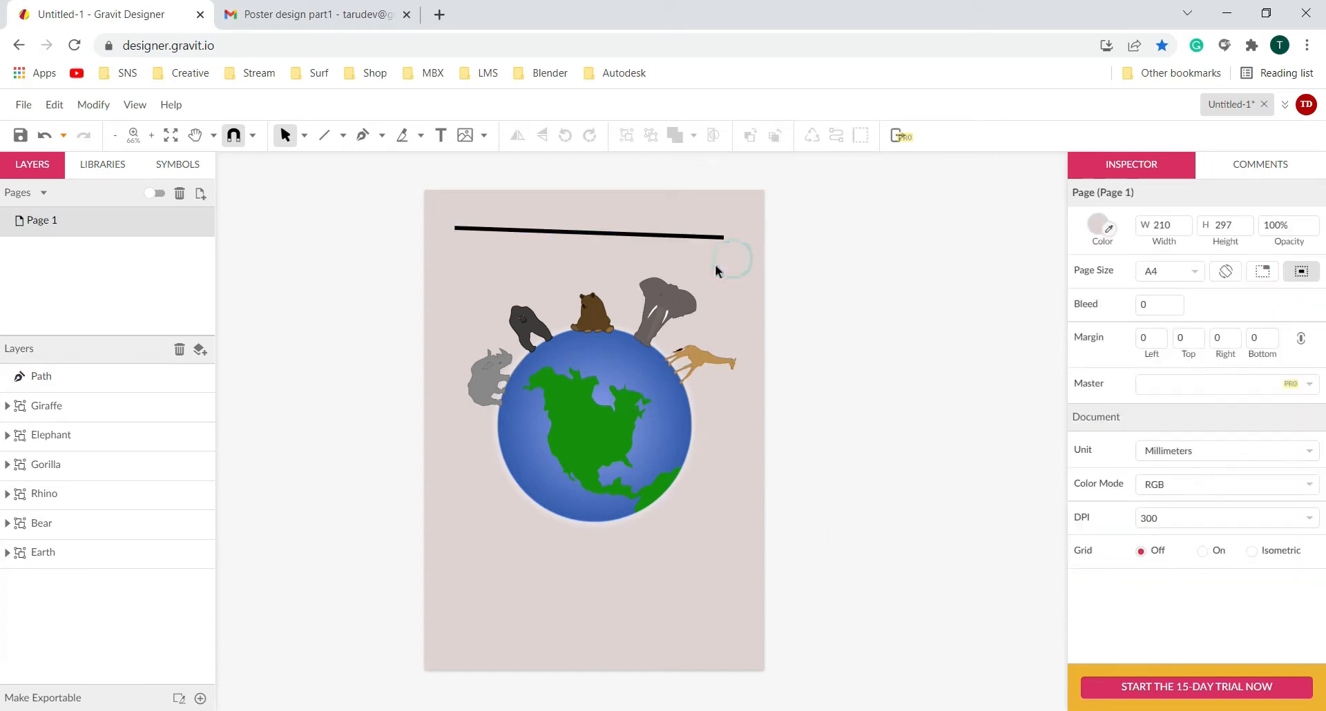
- Change the border colour of the line above the animals to a muted dark red
scroll(677, 259, up, 2)
scroll(702, 260, up, 1)
click(687, 247)
key(space)
drag(812, 318, 924, 293)
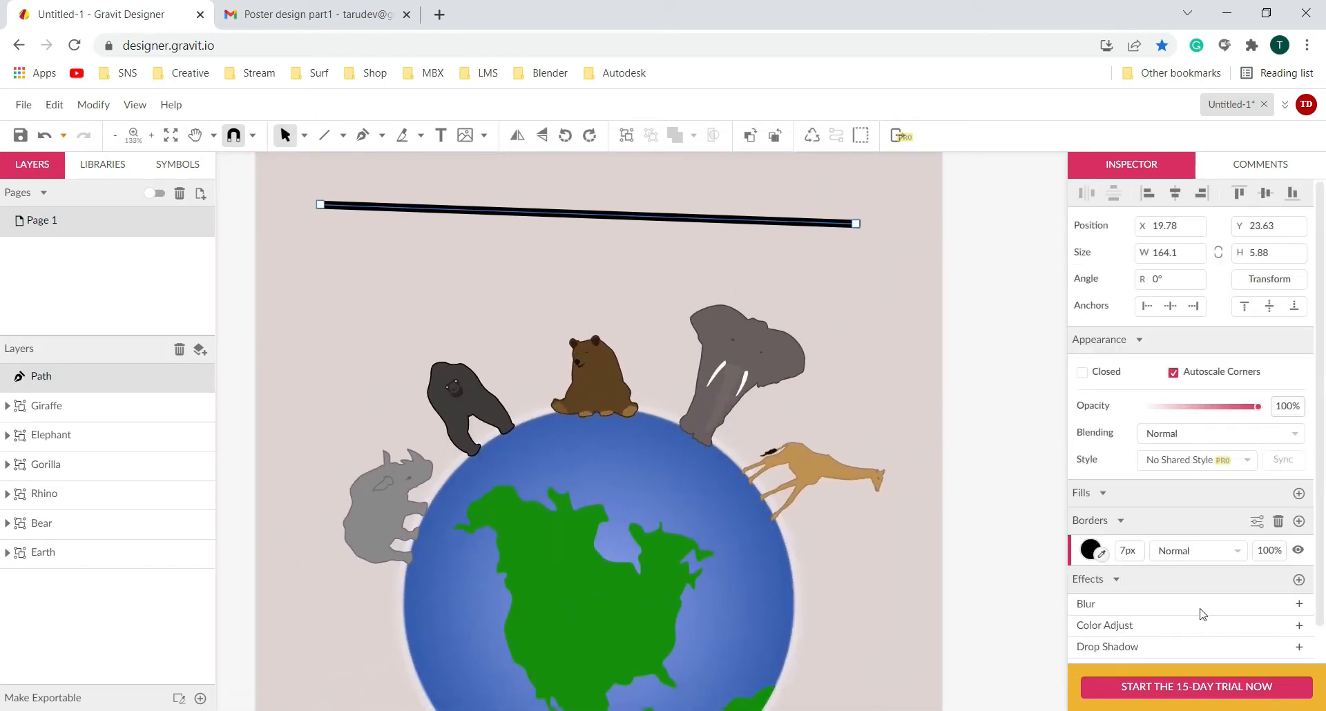
click(1091, 550)
click(1191, 315)
drag(1204, 312, 1208, 311)
click(846, 285)
scroll(848, 292, down, 1)
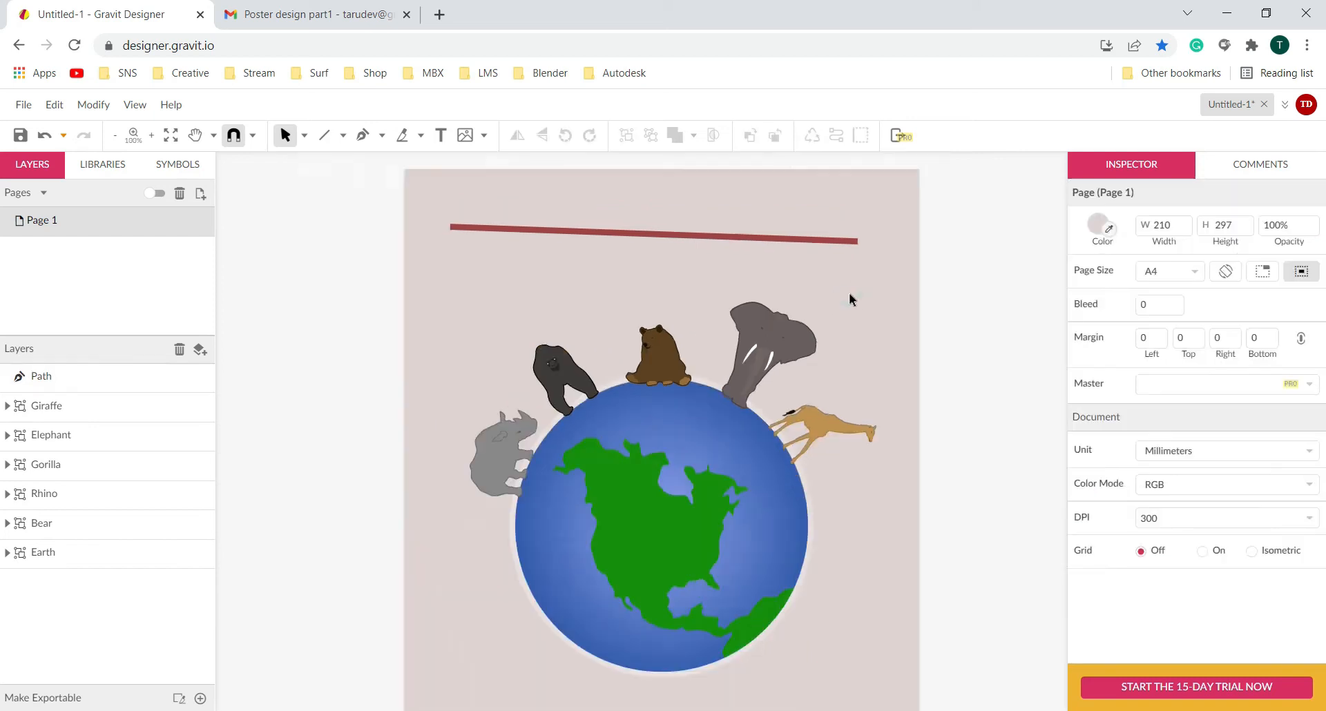
key(space)
drag(878, 304, 822, 306)
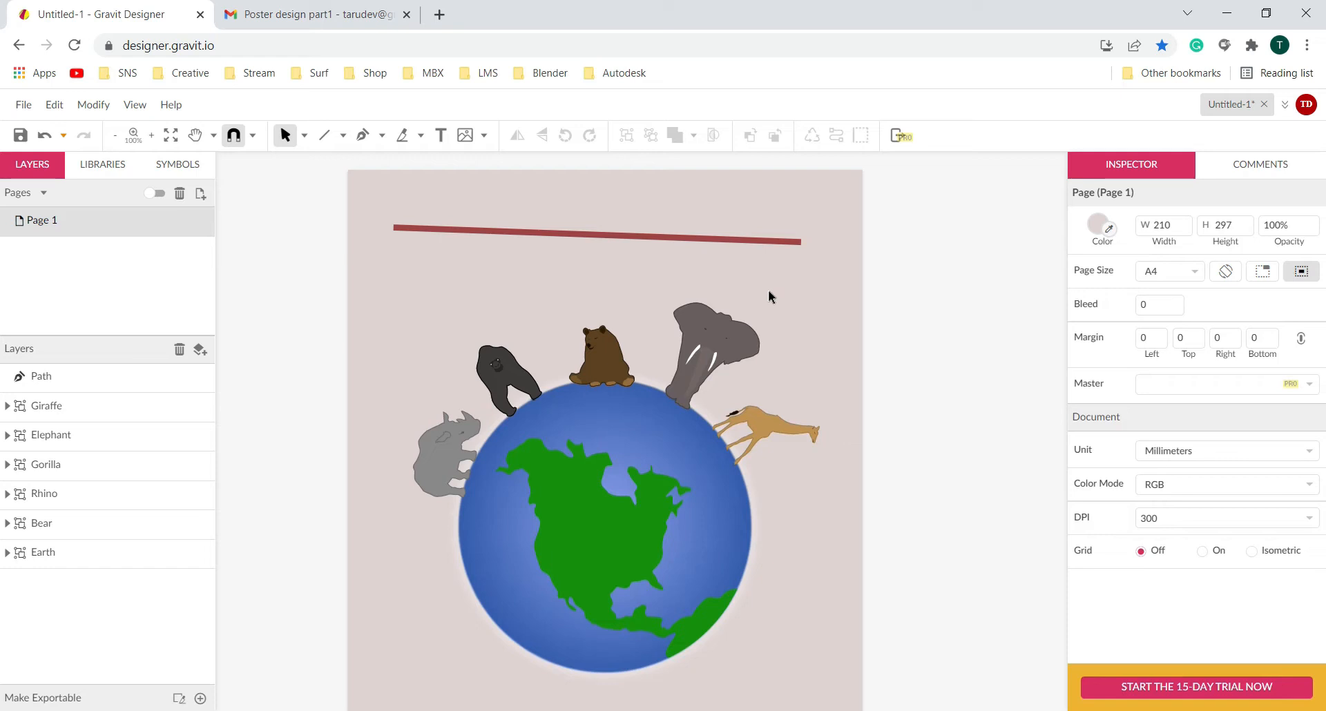
- Try the round and butt end styles on the red line in its advanced border settings
click(627, 238)
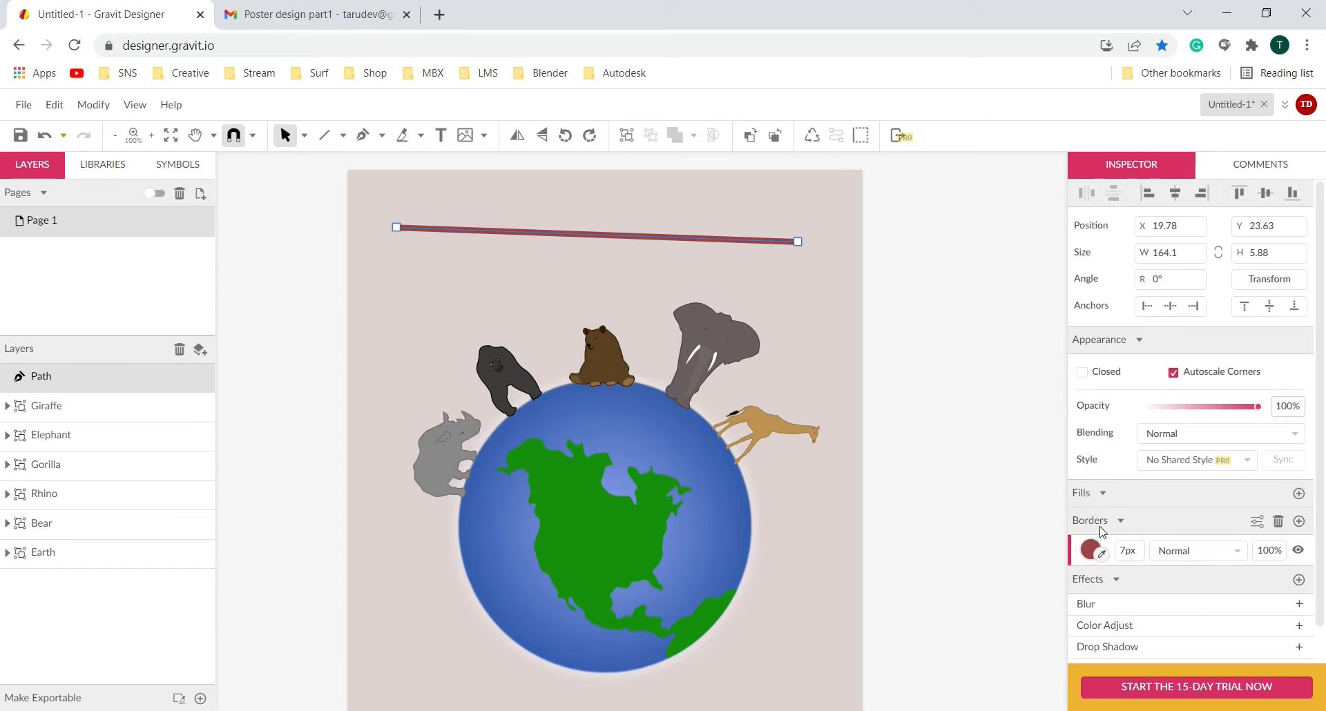
click(1256, 525)
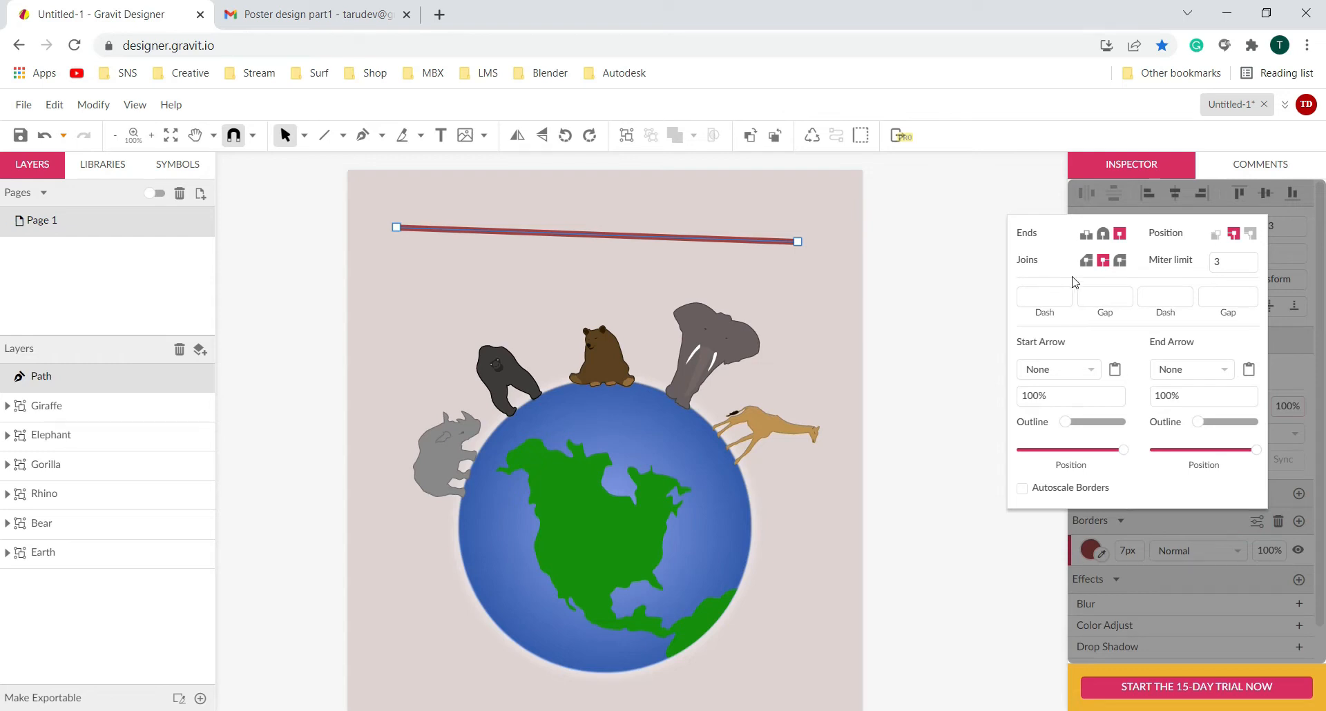
scroll(811, 239, up, 8)
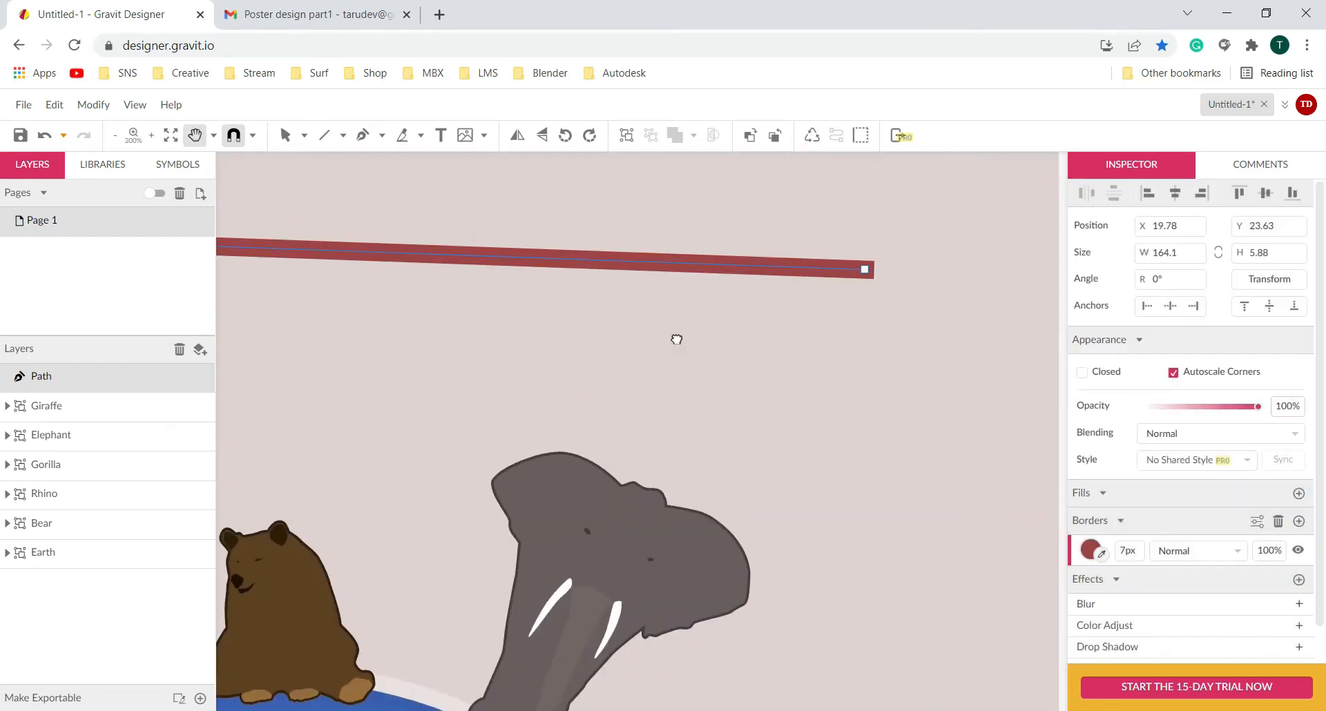
click(1257, 523)
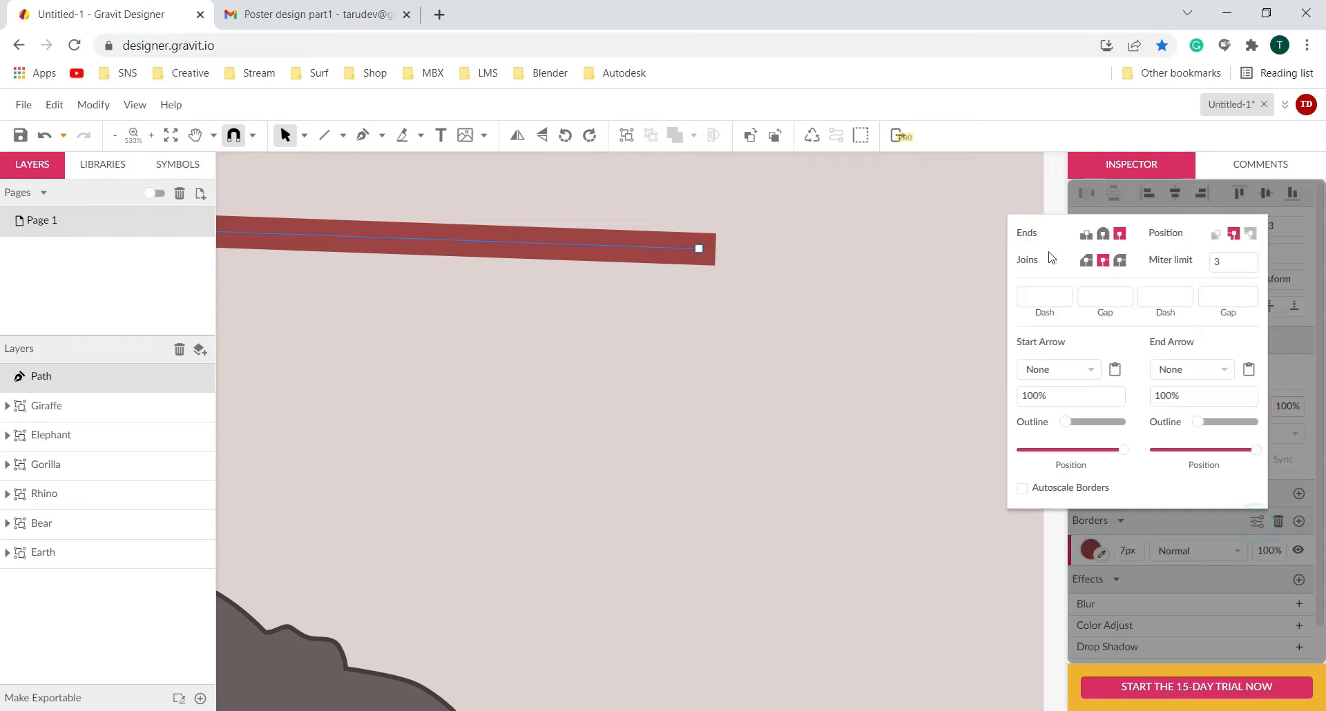
click(1103, 235)
click(1089, 238)
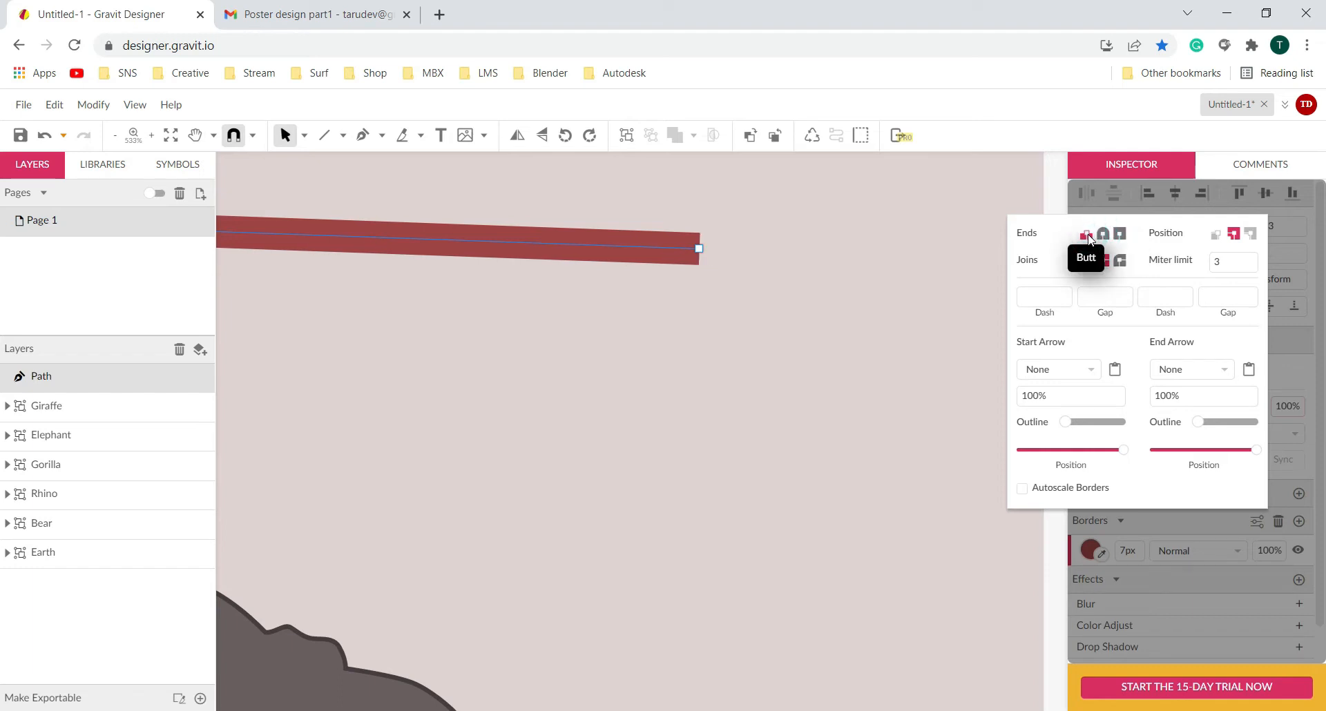
click(1103, 235)
click(1089, 238)
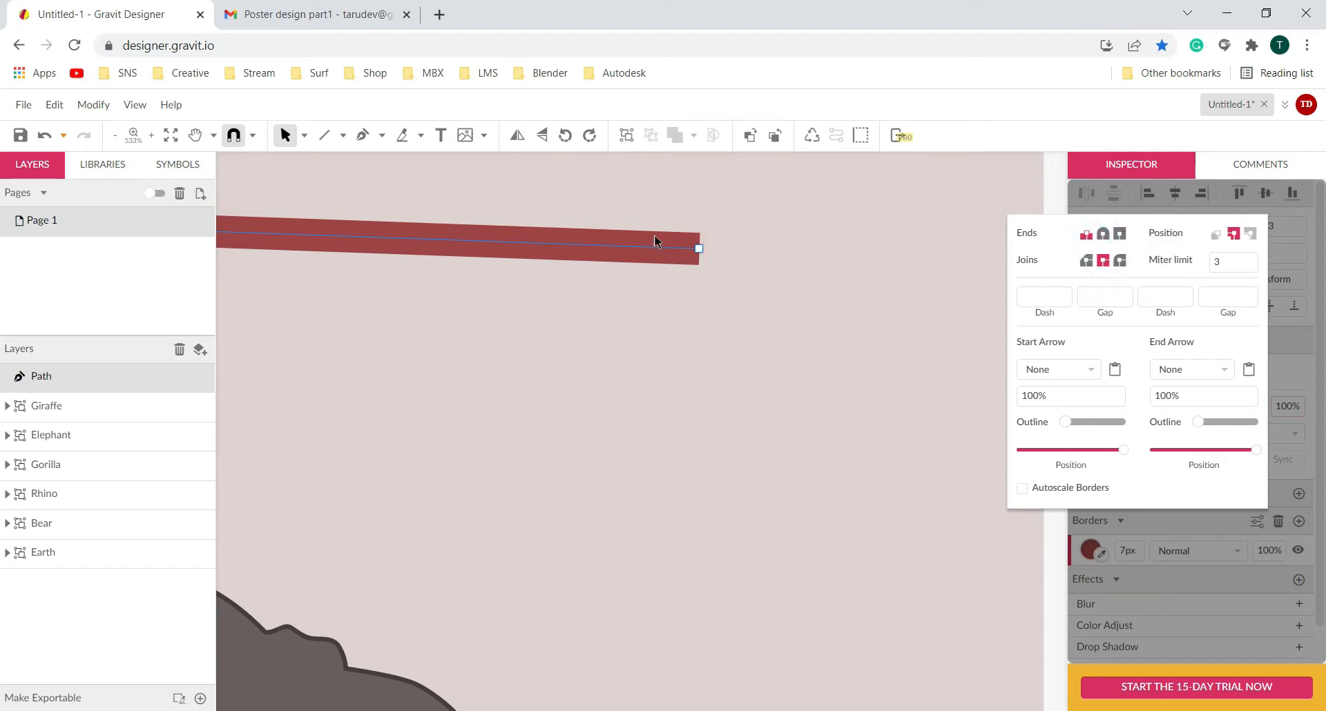
- Set the red line's joins to Round and its ends back to the square style
click(1103, 235)
click(1119, 260)
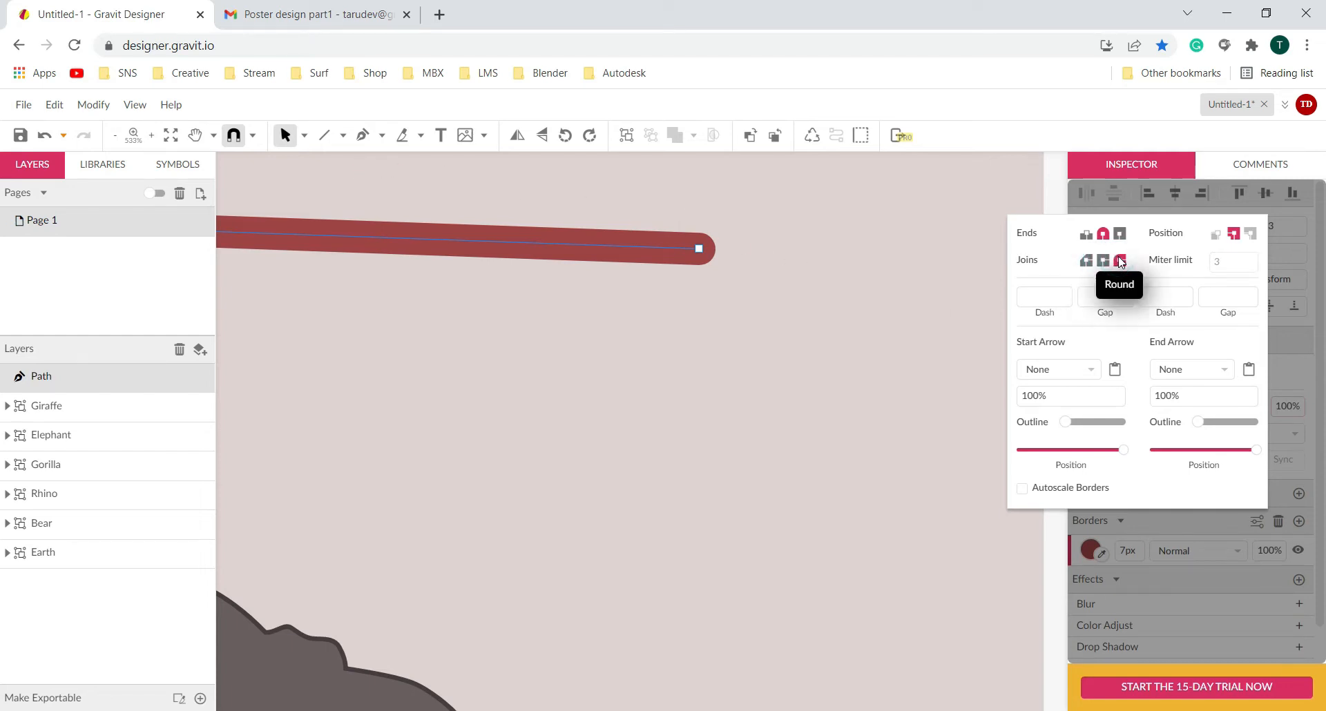
click(1120, 235)
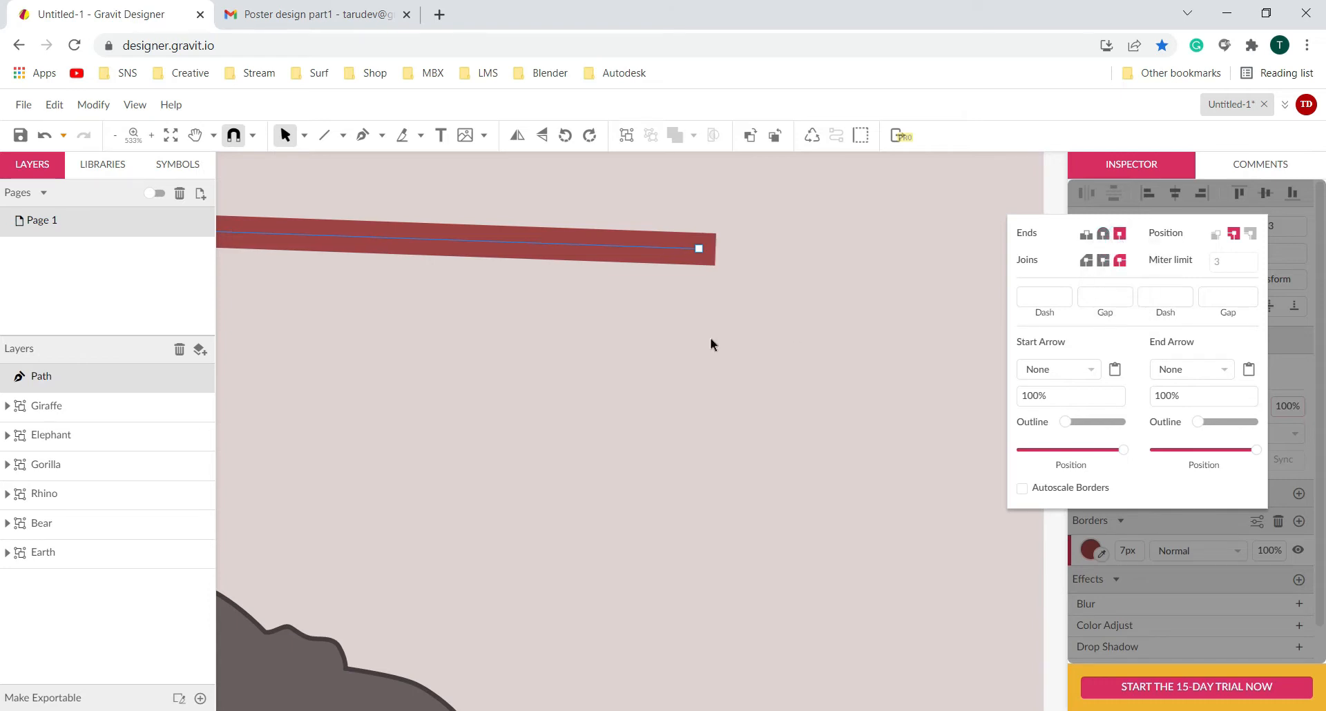
- Set the first dash length of the red line's border to 16 in its advanced border settings
scroll(710, 337, down, 6)
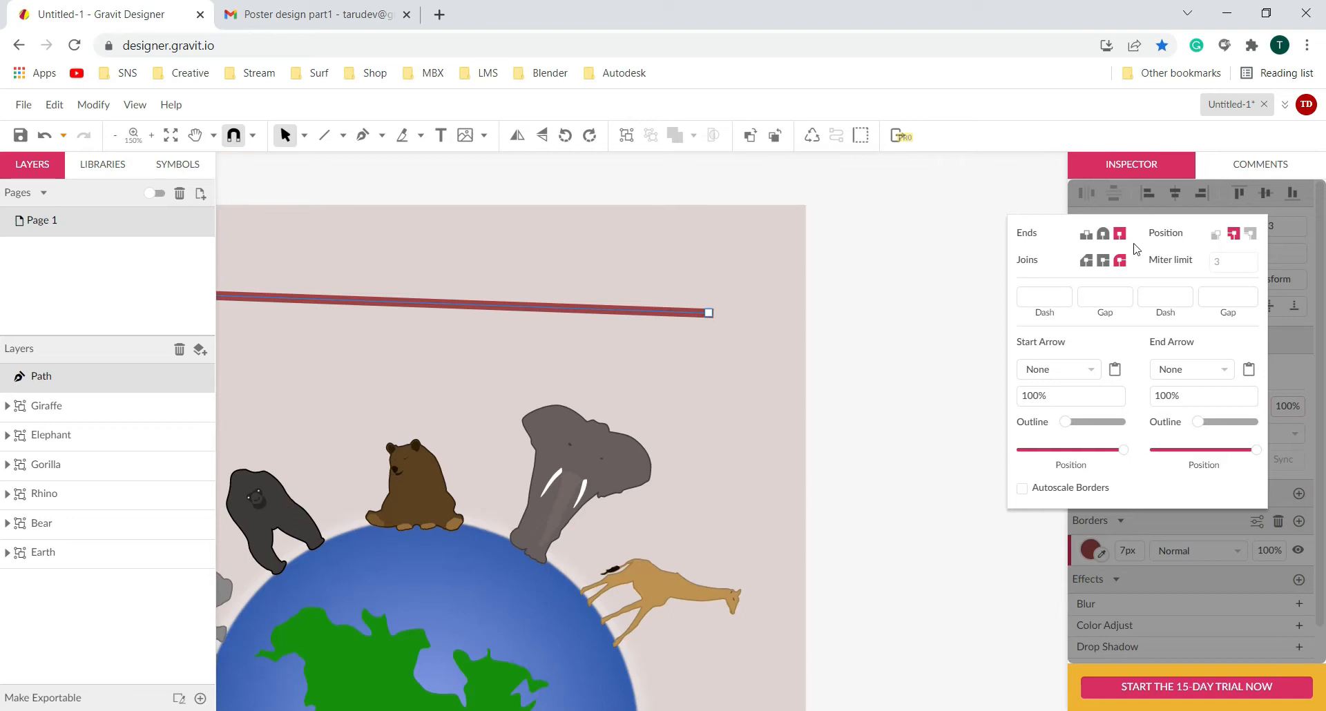
scroll(979, 337, up, 3)
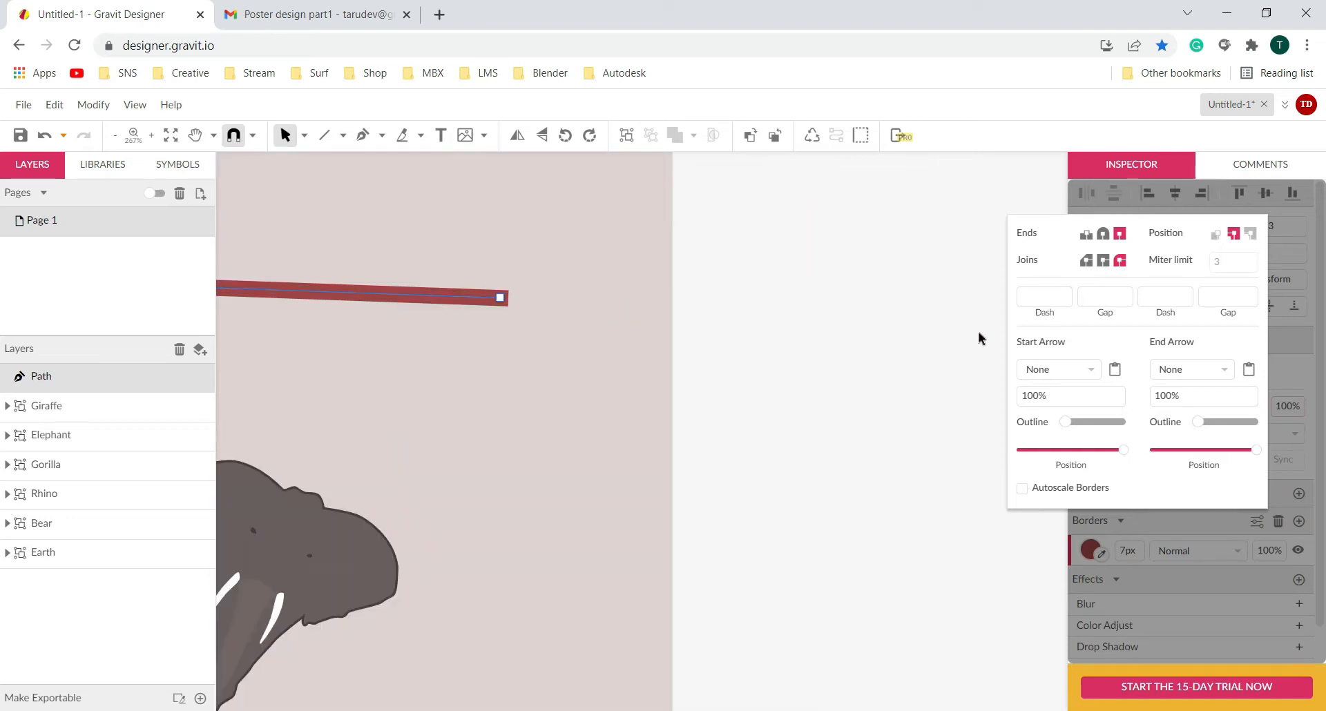
drag(445, 327, 771, 352)
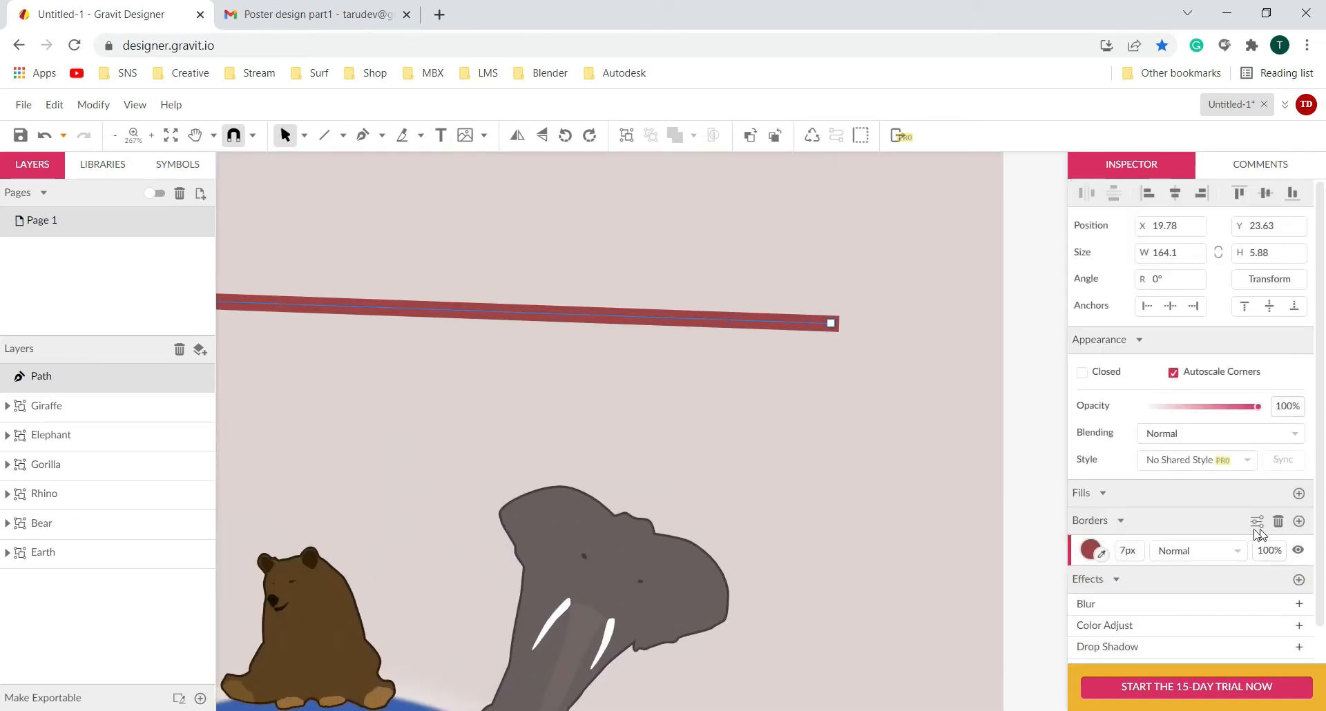
click(1258, 524)
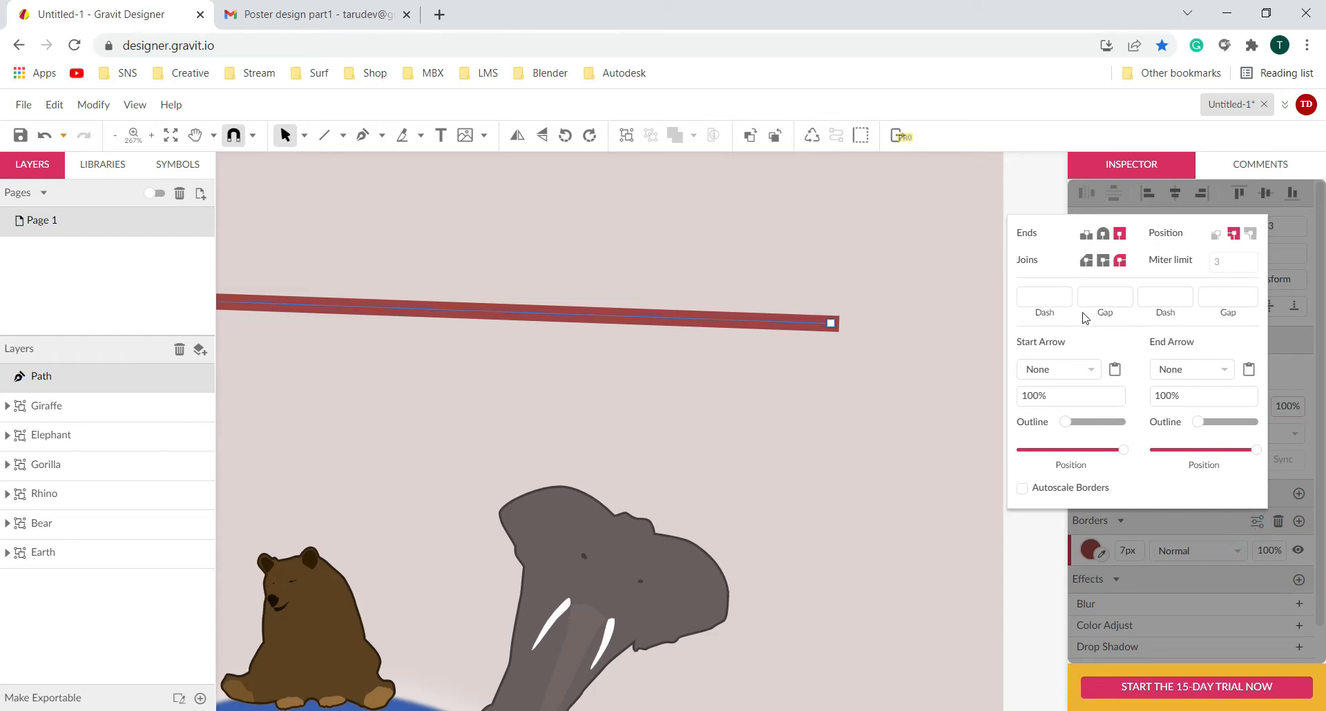
scroll(831, 383, down, 3)
drag(506, 434, 571, 394)
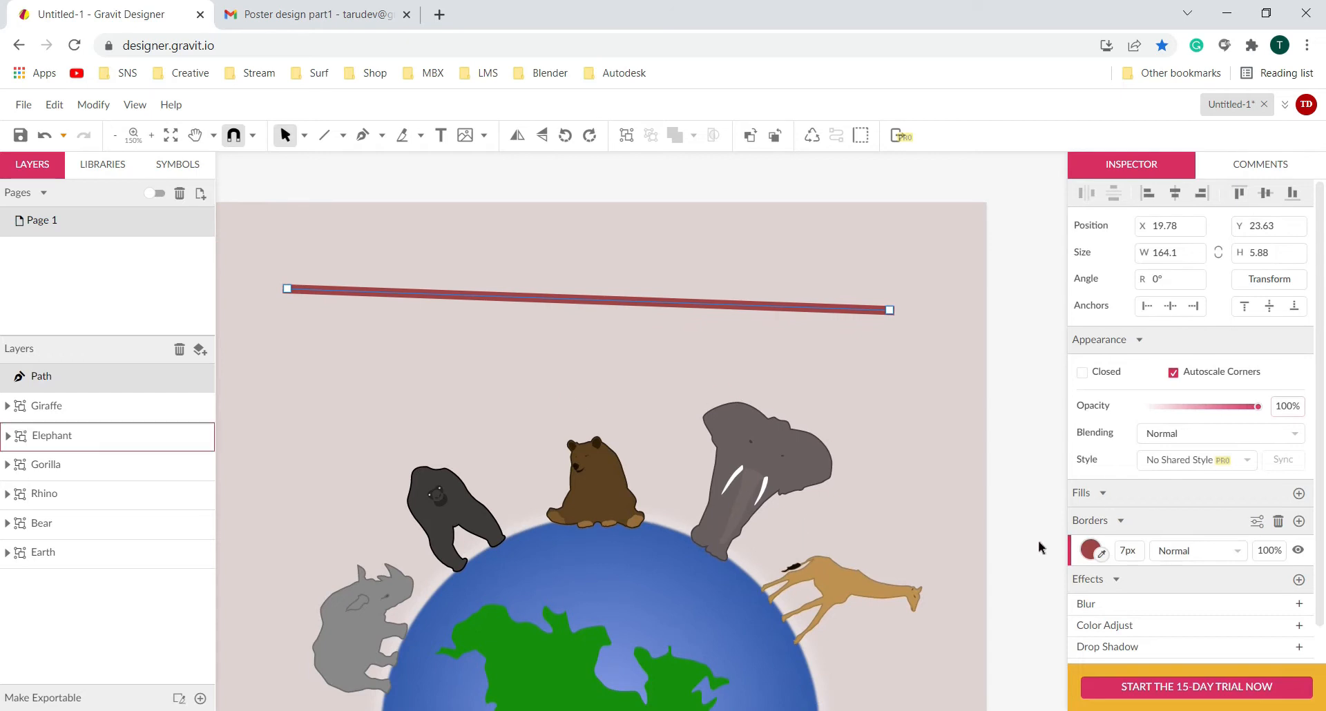
click(1256, 523)
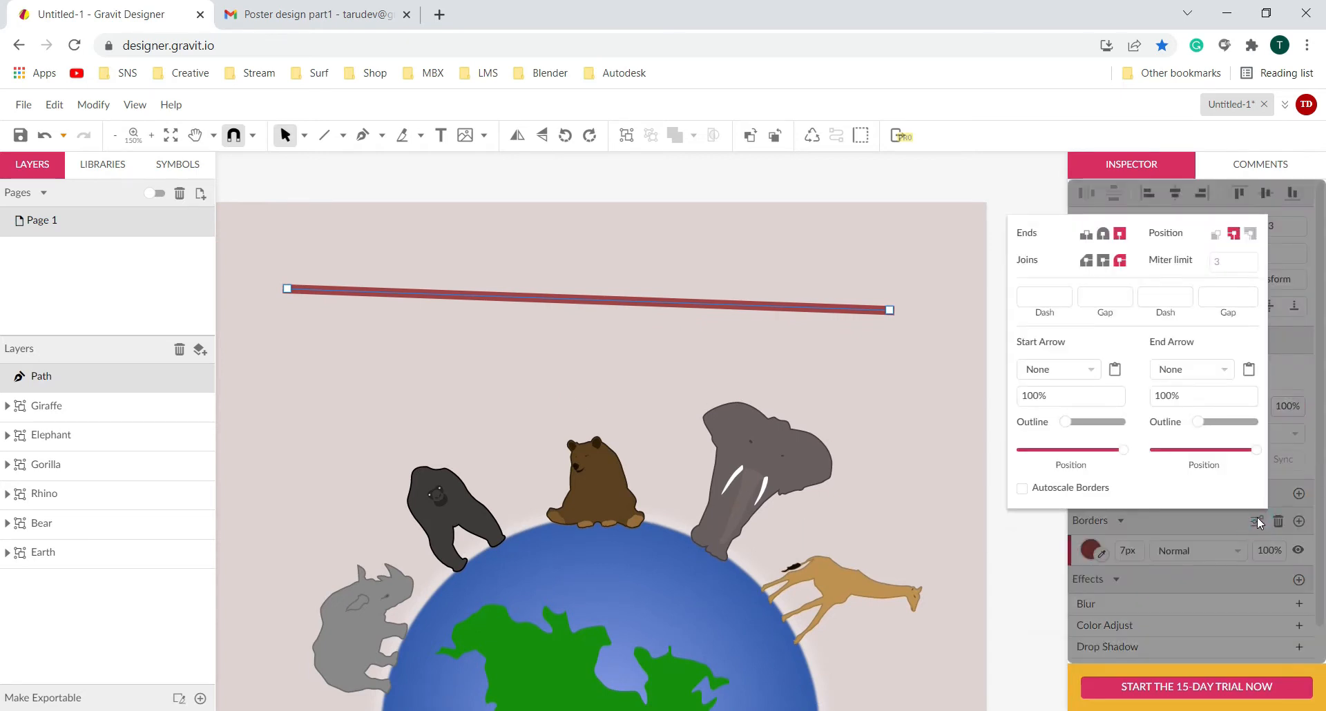
click(1050, 296)
key(Return)
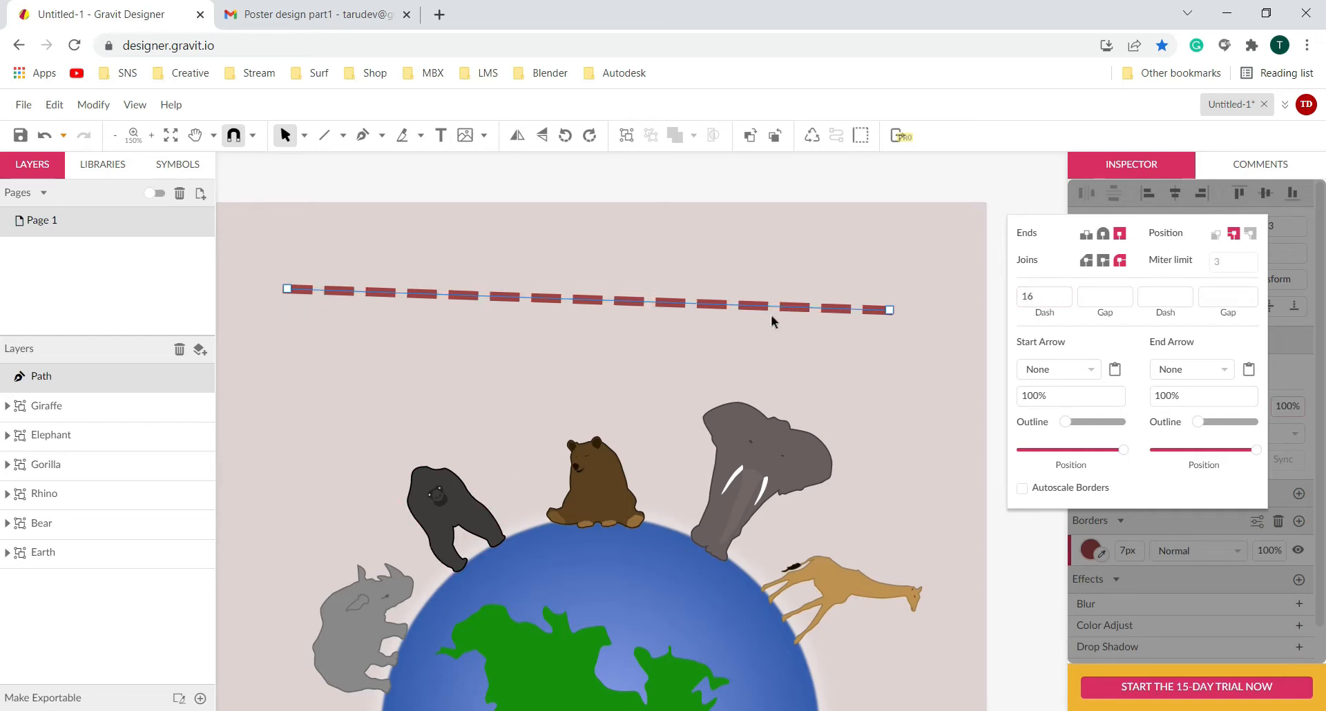
- Set the first gap of the red line's dashed border to 12
click(1108, 298)
text(10)
key(Return)
mouse_move(1098, 295)
mouse_down()
mouse_move(1067, 295)
mouse_move(1118, 287)
mouse_up()
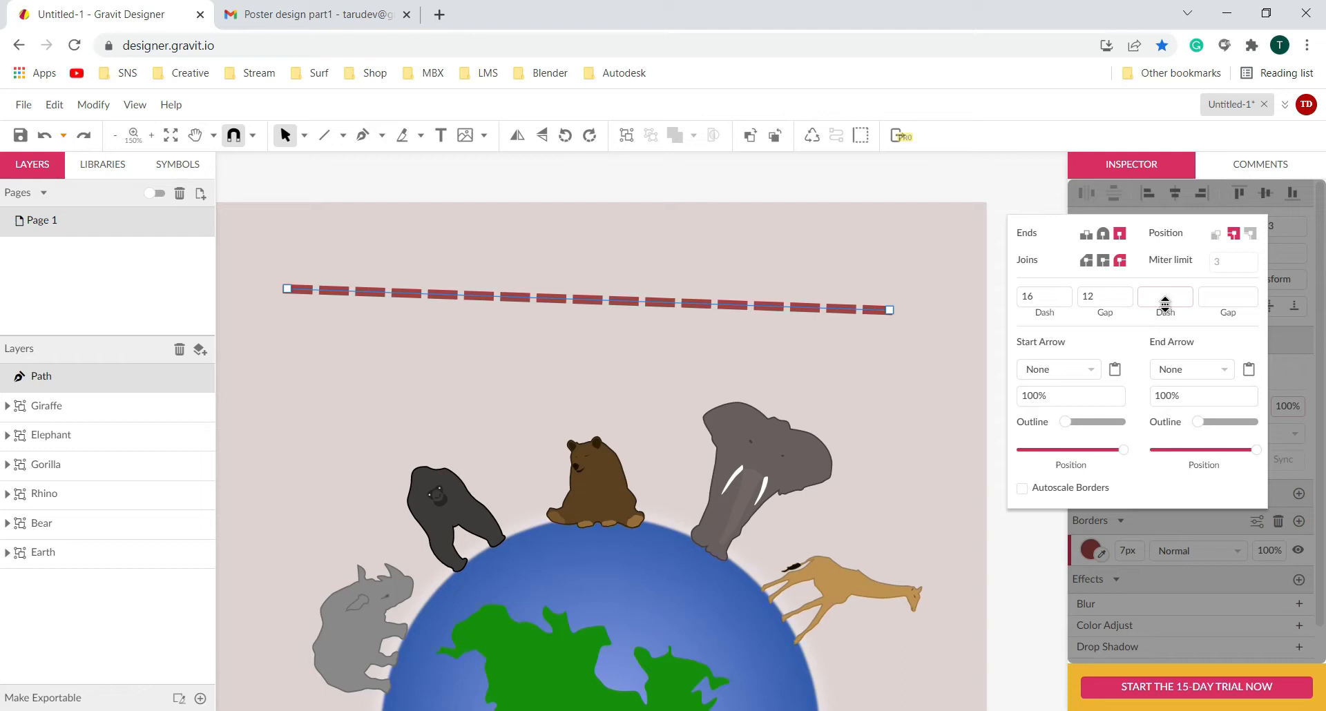
- Set the second dash of the red line's border to 0 for a dash-dot pattern and deselect the line
drag(1168, 300, 1226, 306)
drag(1219, 303, 1177, 305)
mouse_move(1160, 317)
mouse_down()
mouse_move(1160, 268)
mouse_move(1213, 297)
mouse_move(1215, 314)
mouse_move(1214, 274)
mouse_move(1172, 308)
mouse_move(1172, 330)
mouse_up()
click(942, 409)
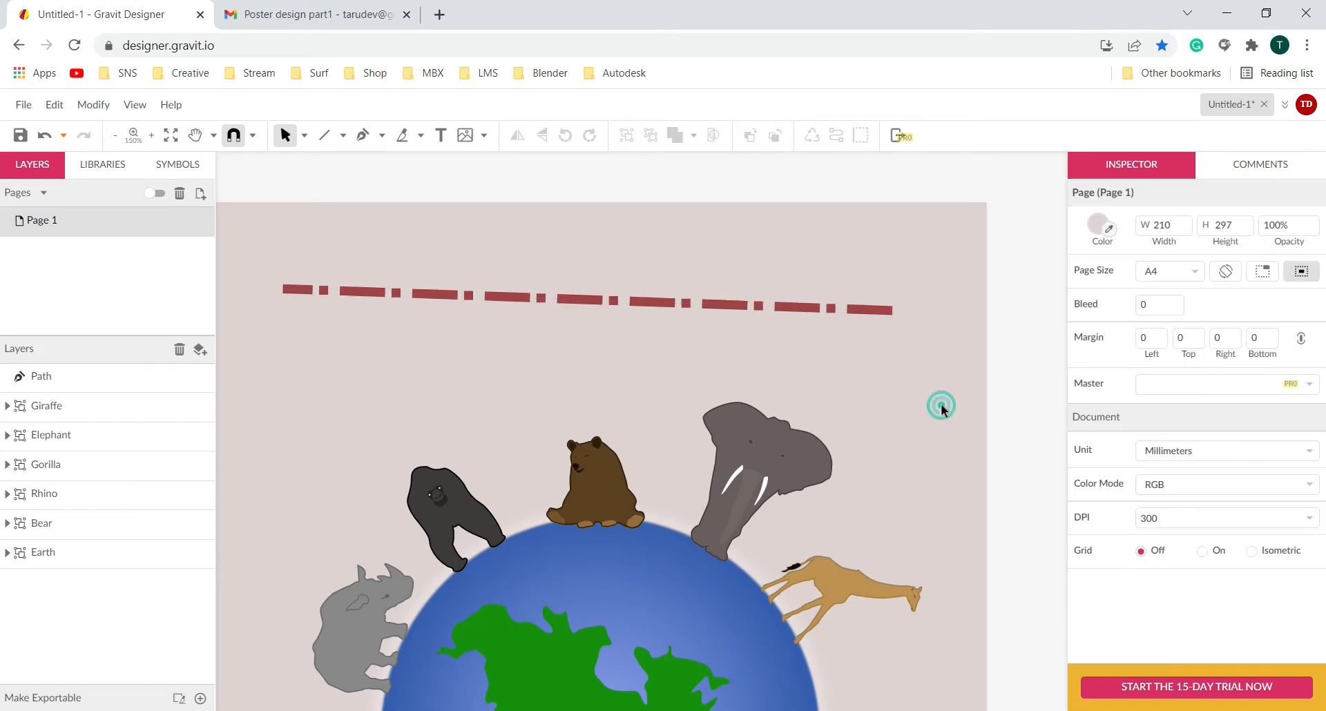
scroll(939, 405, down, 4)
drag(935, 439, 803, 413)
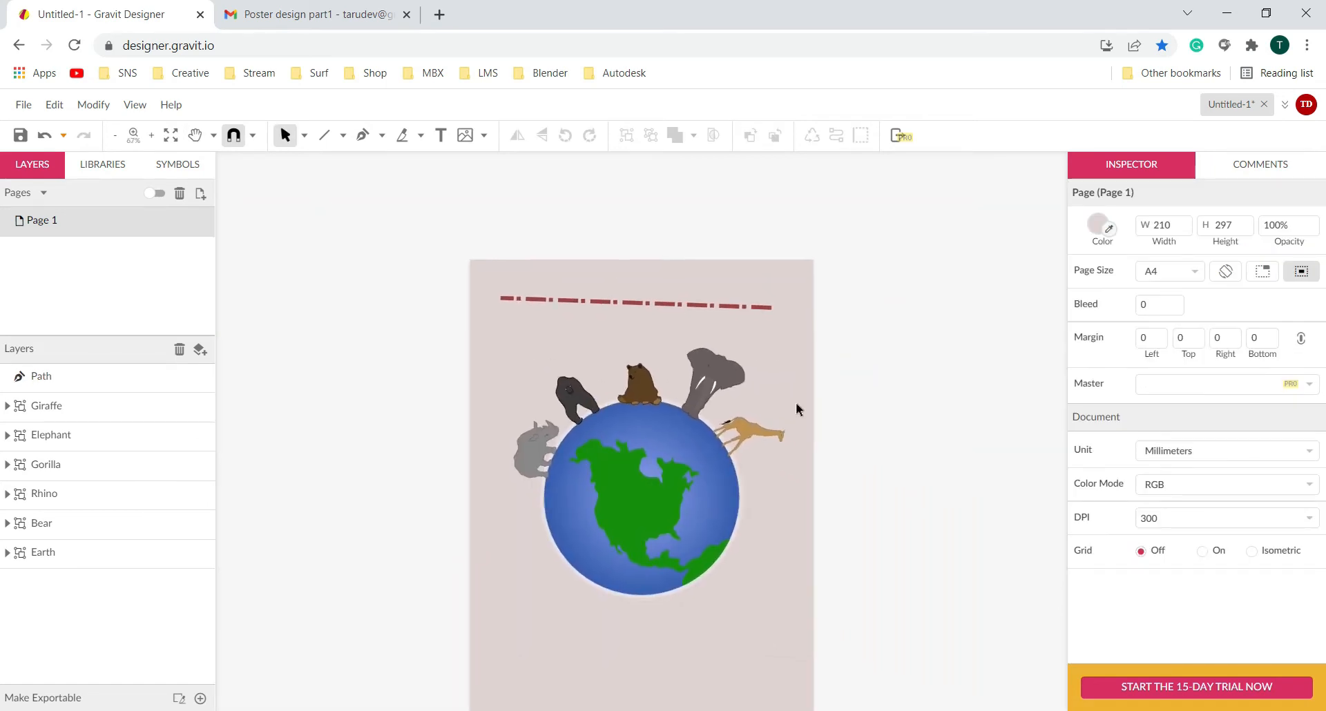
scroll(693, 335, up, 3)
scroll(693, 336, up, 1)
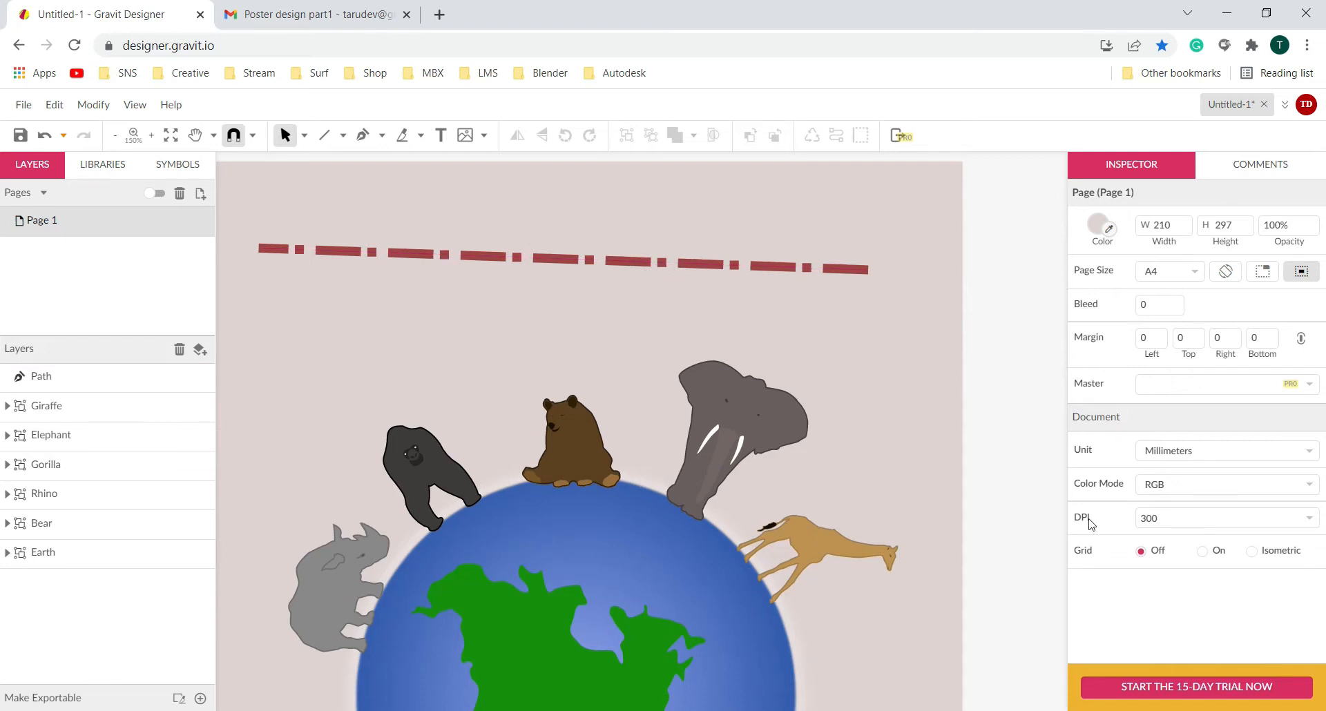
- Review the dash and gap values in the red line's advanced border settings
click(760, 269)
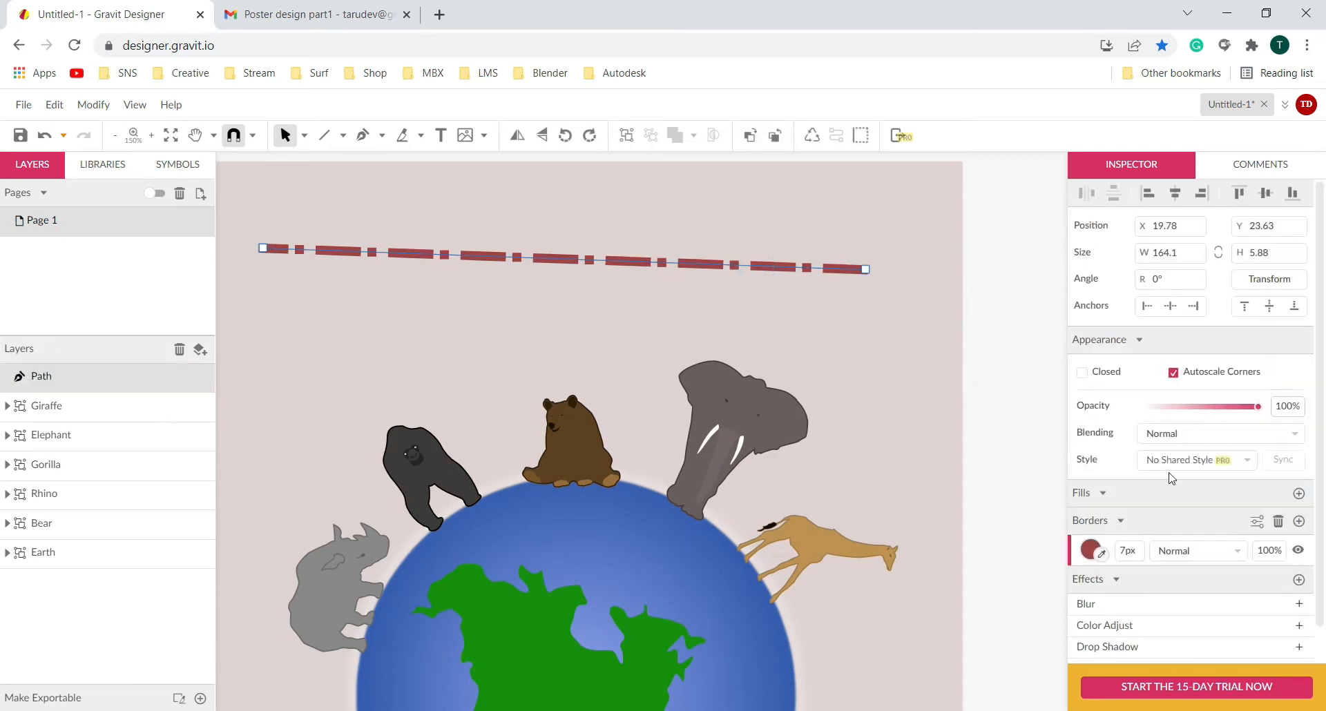
click(1255, 523)
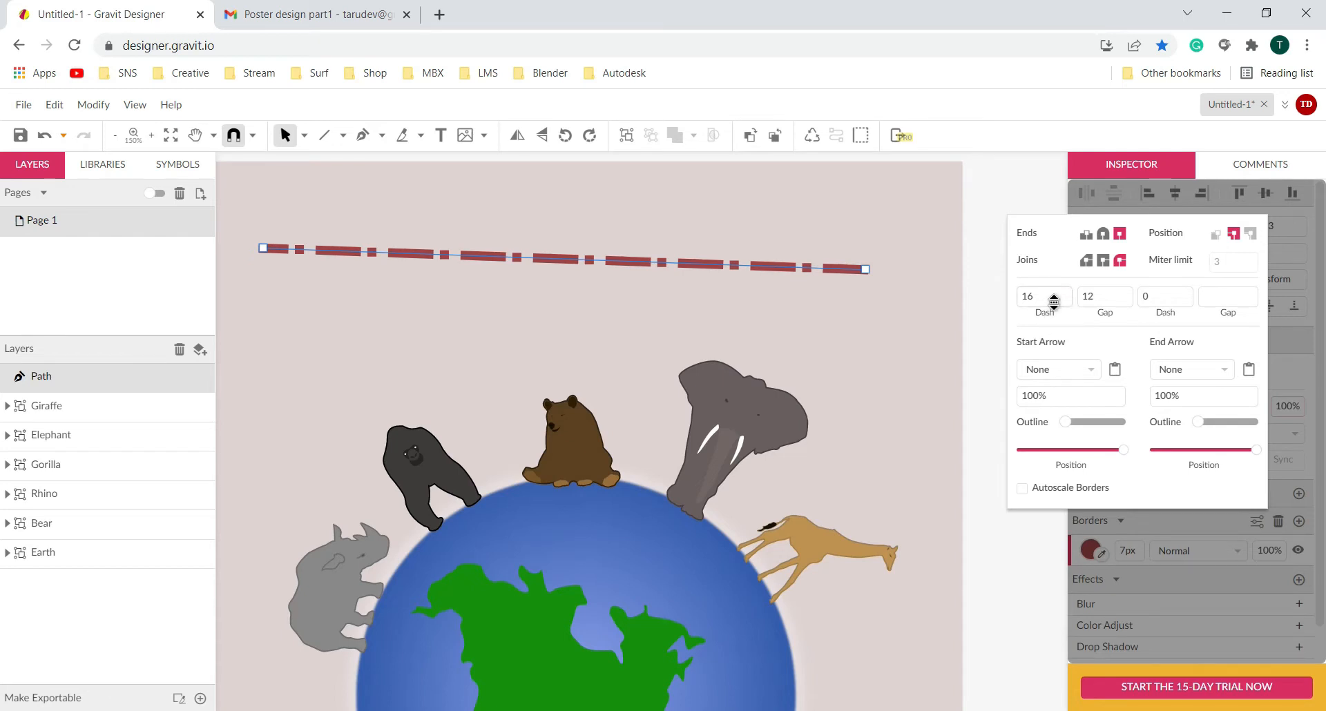
click(833, 331)
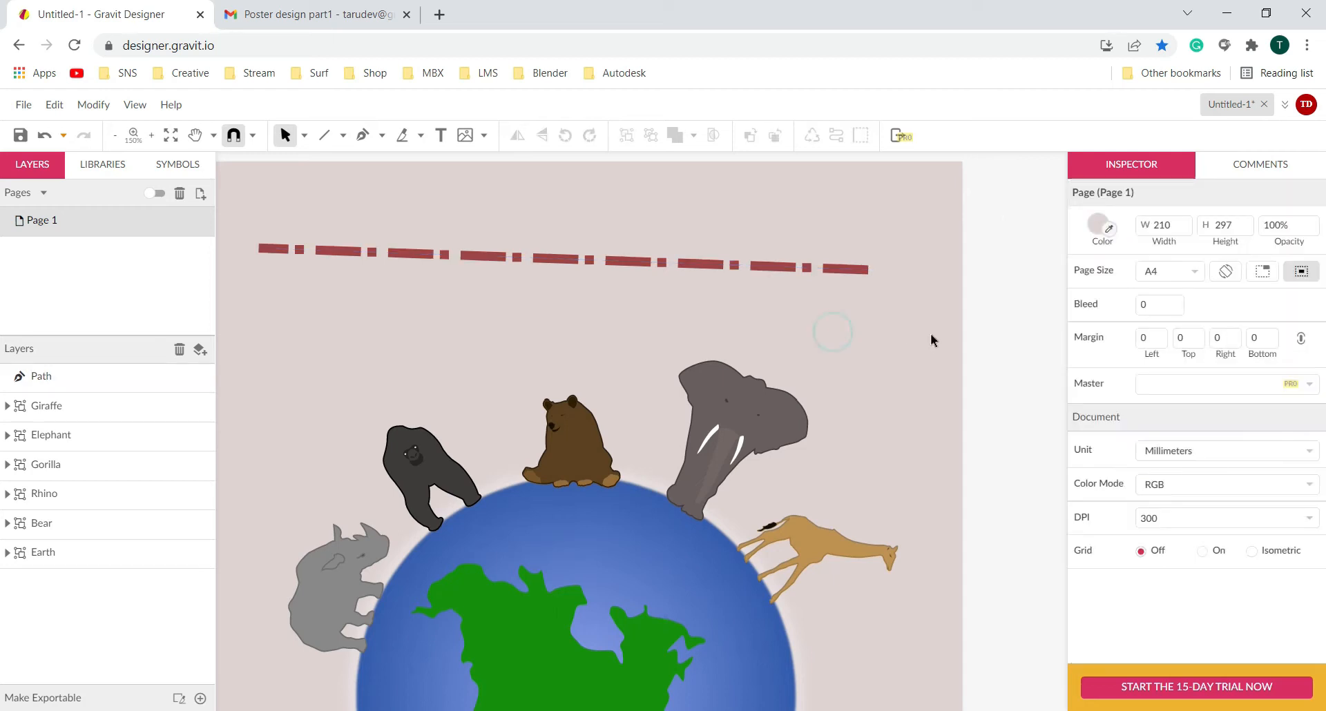
- Move the dash-dot line up and left towards the page corner and stretch it to about 168 mm wide
scroll(896, 340, down, 2)
key(space)
drag(895, 405, 817, 376)
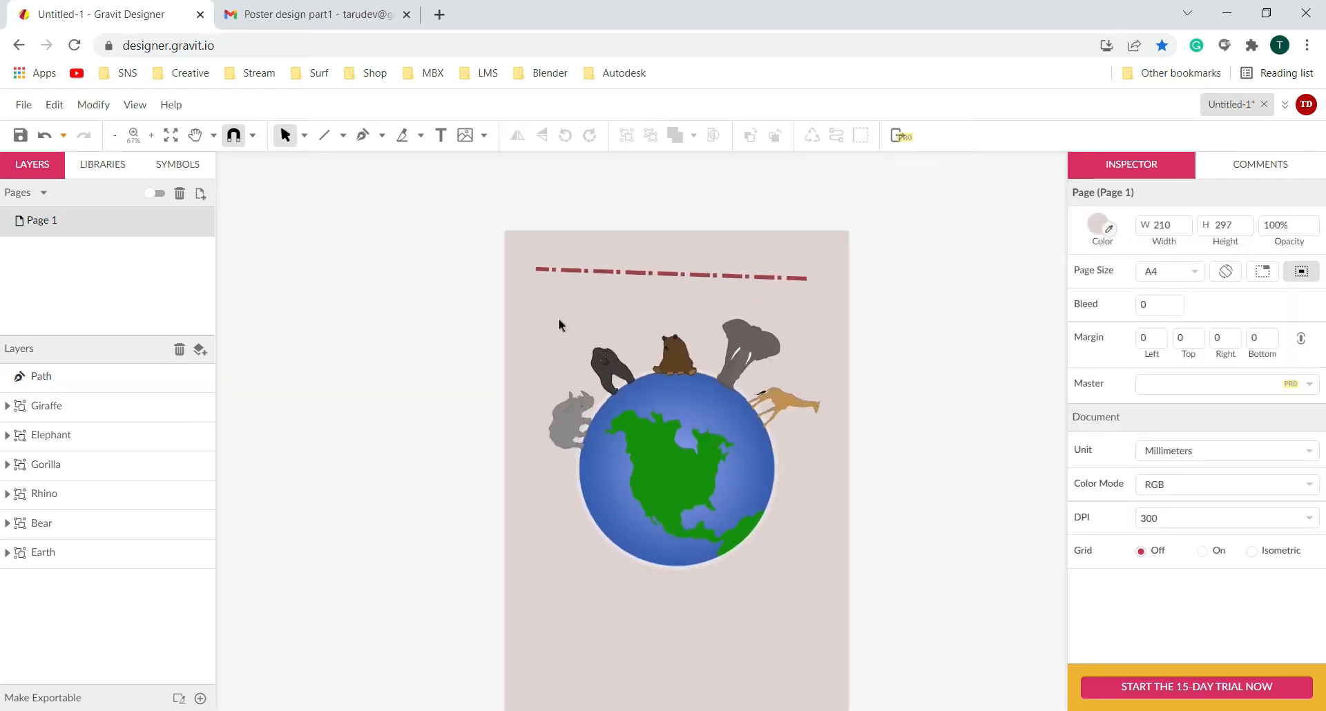
drag(661, 278, 652, 269)
click(791, 267)
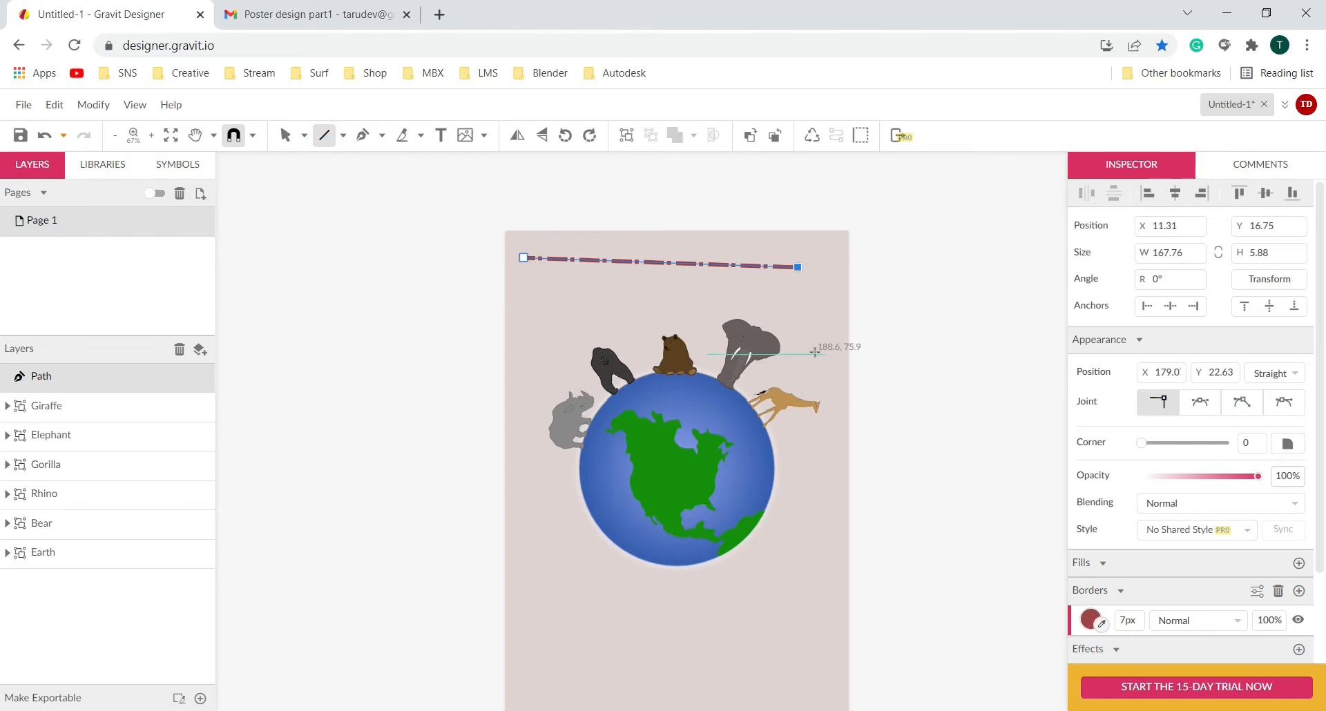
- Draw five more dash-dot lines end to end from the top line's right end around to its left end, framing the Earth and animals
key(space)
drag(849, 308, 718, 238)
click(323, 136)
drag(688, 199, 730, 415)
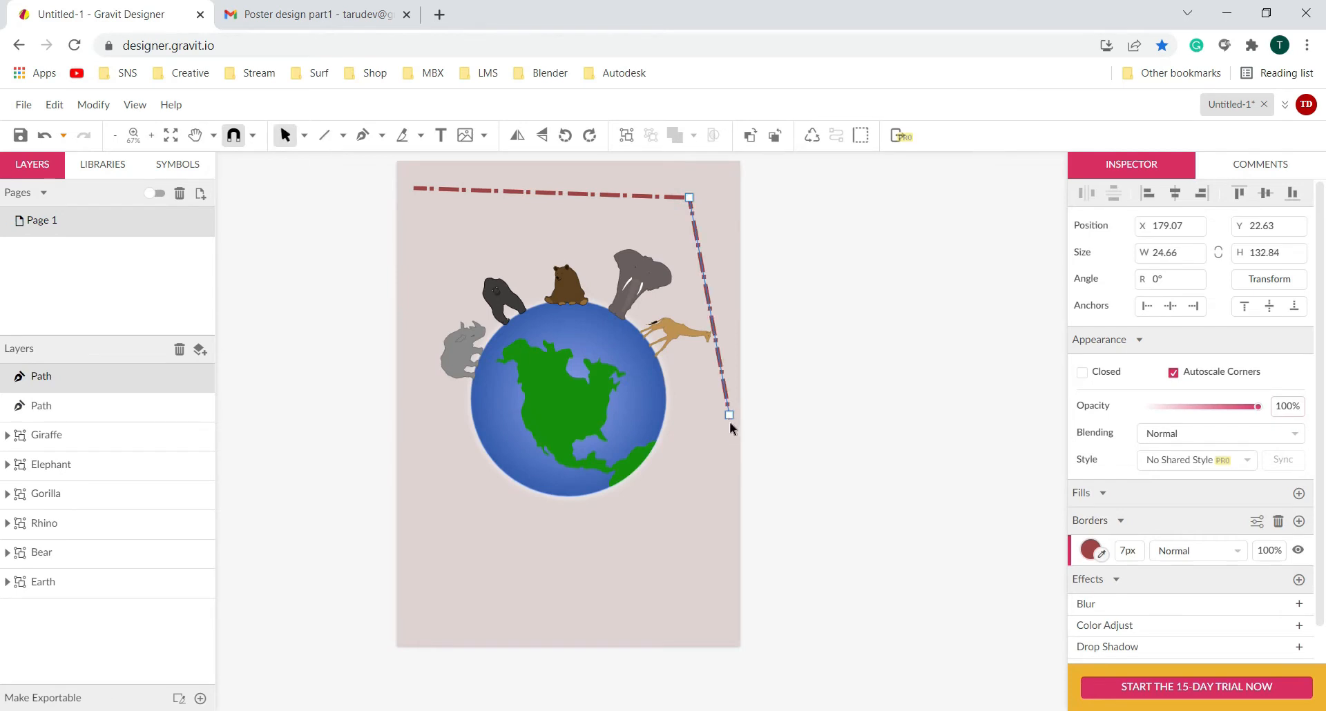
click(324, 136)
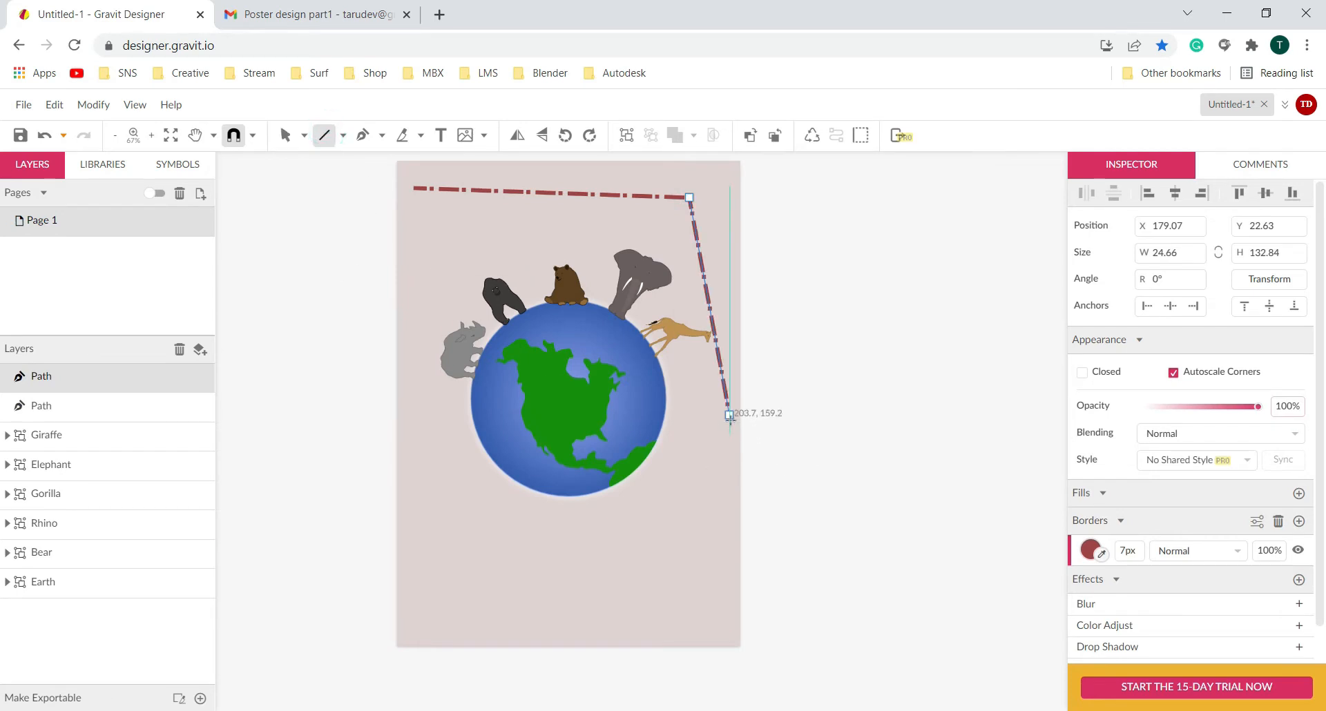
drag(730, 415, 415, 188)
click(324, 135)
click(324, 135)
click(324, 136)
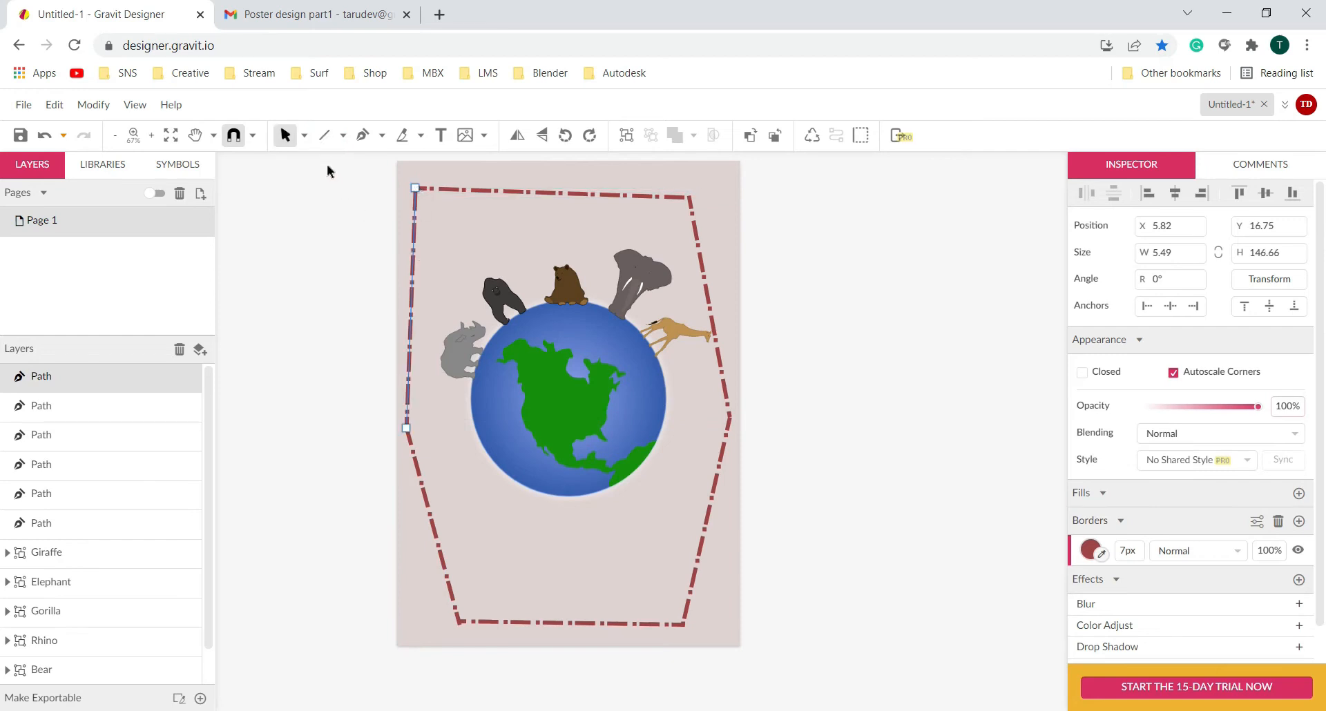
- Straighten the frame's upper-left side to vertical and move the adjoining lower-left line's upper end to meet it
click(304, 135)
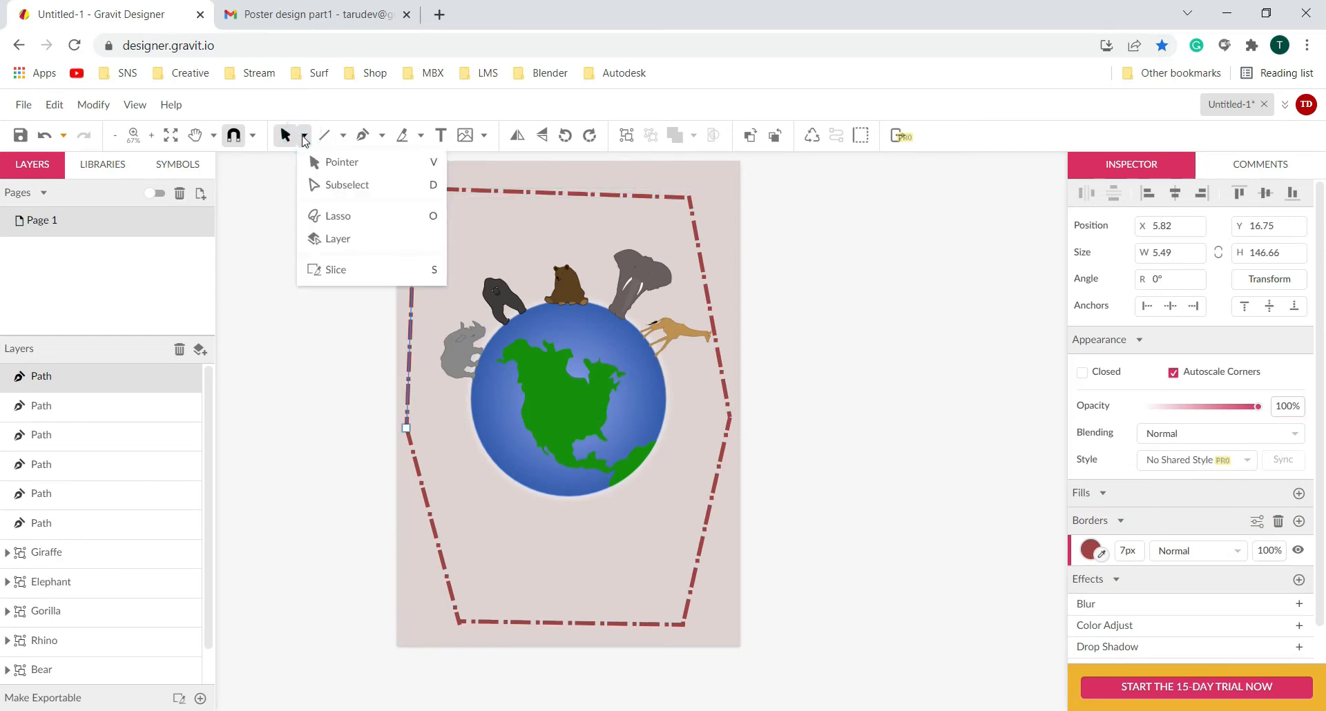
click(318, 163)
drag(407, 432, 414, 433)
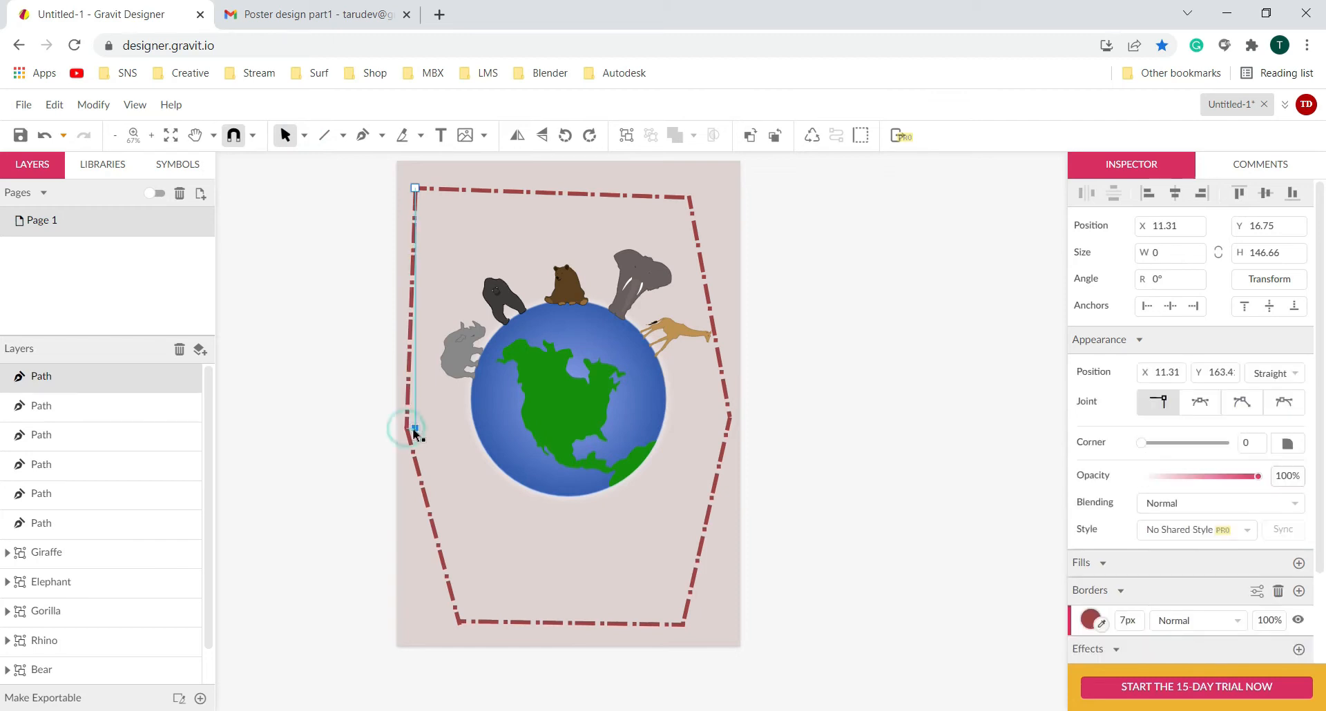
click(407, 435)
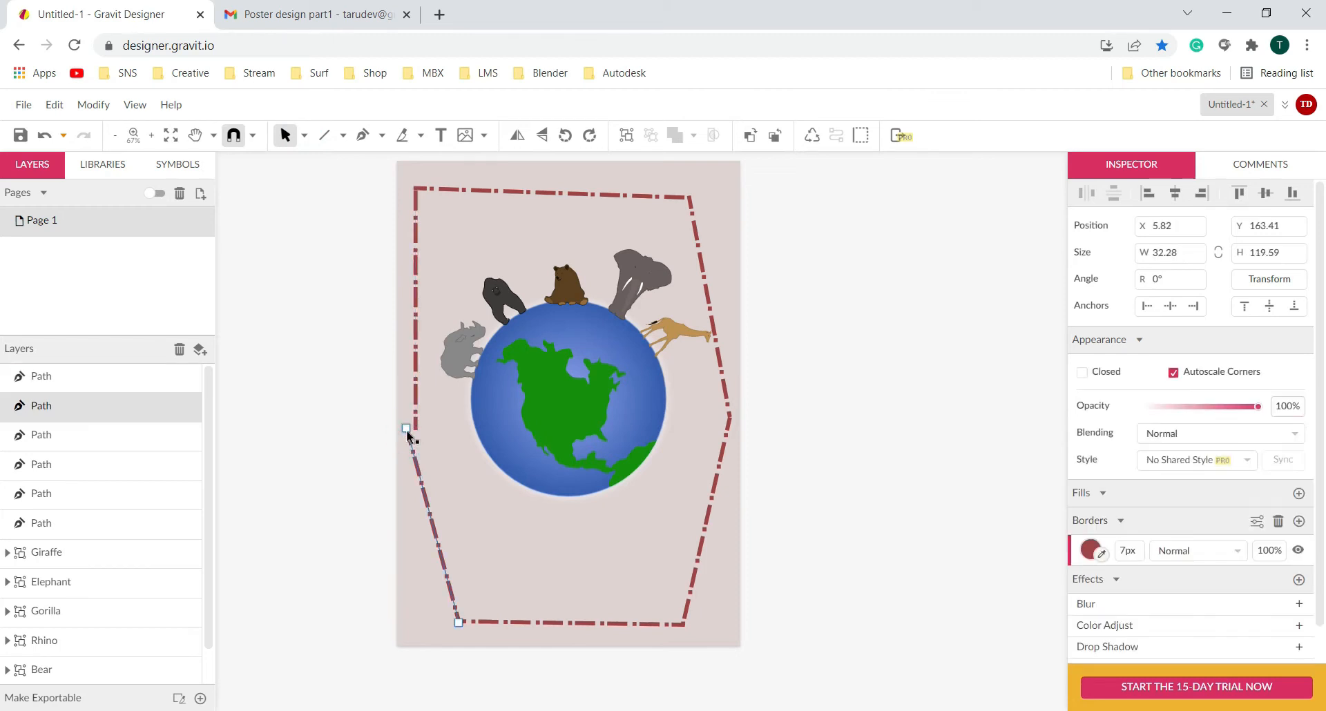
drag(407, 434, 413, 428)
click(475, 517)
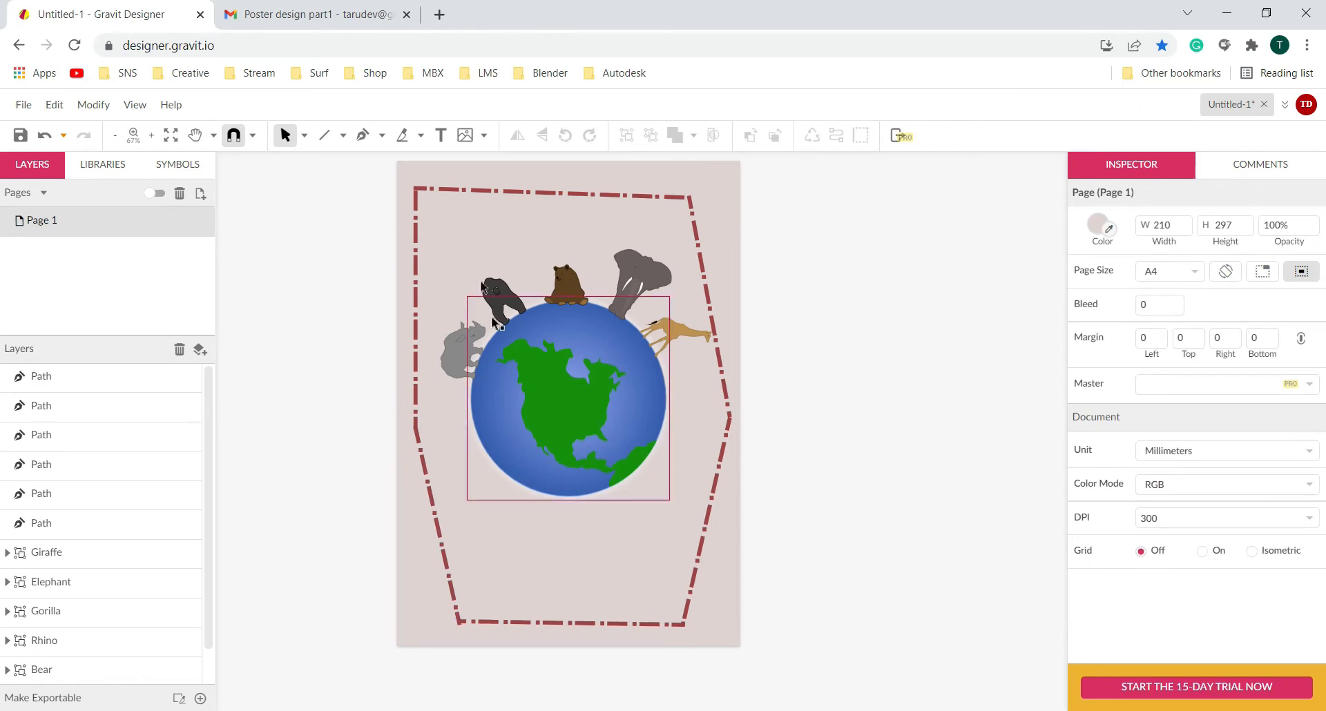
- Shift the frame's top-left corner inward by moving the adjoining ends of the top and left lines
click(424, 189)
drag(416, 189, 435, 187)
click(415, 203)
click(472, 223)
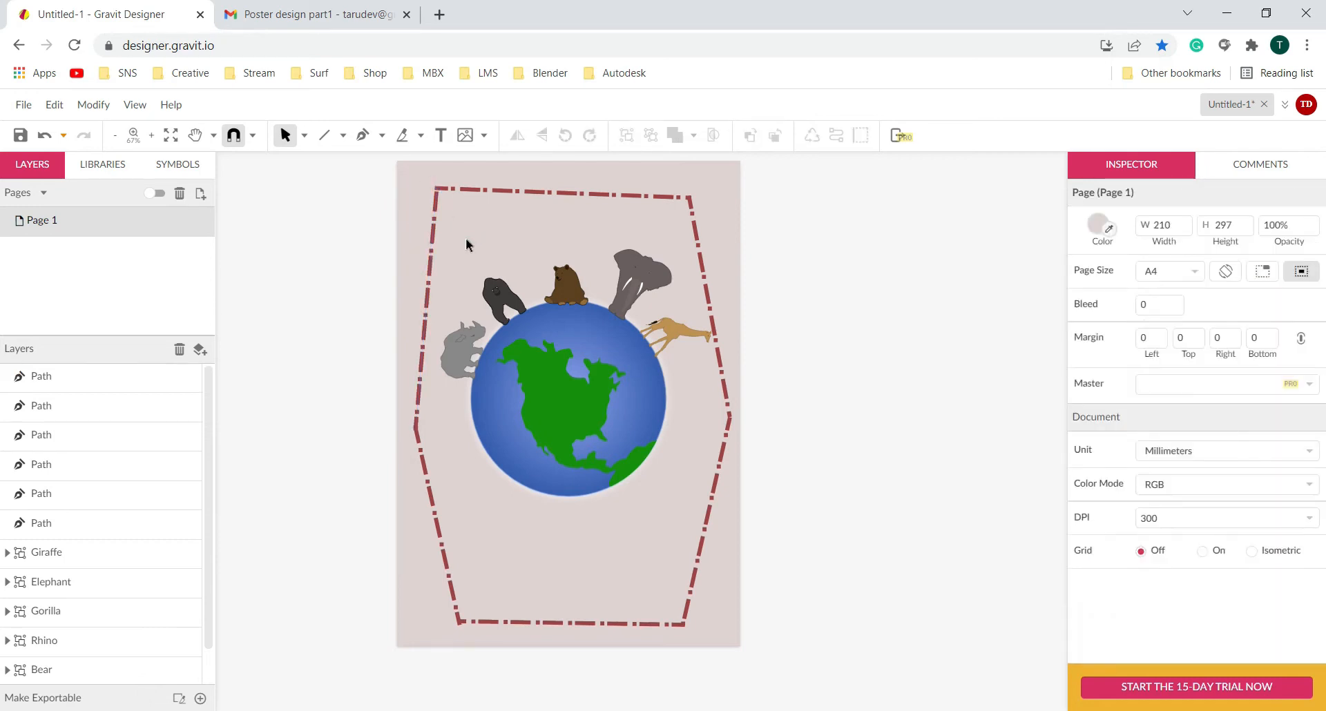
- Select all the groups from Giraffe to Earth and nudge them left together to centre them inside the frame
scroll(505, 348, up, 1)
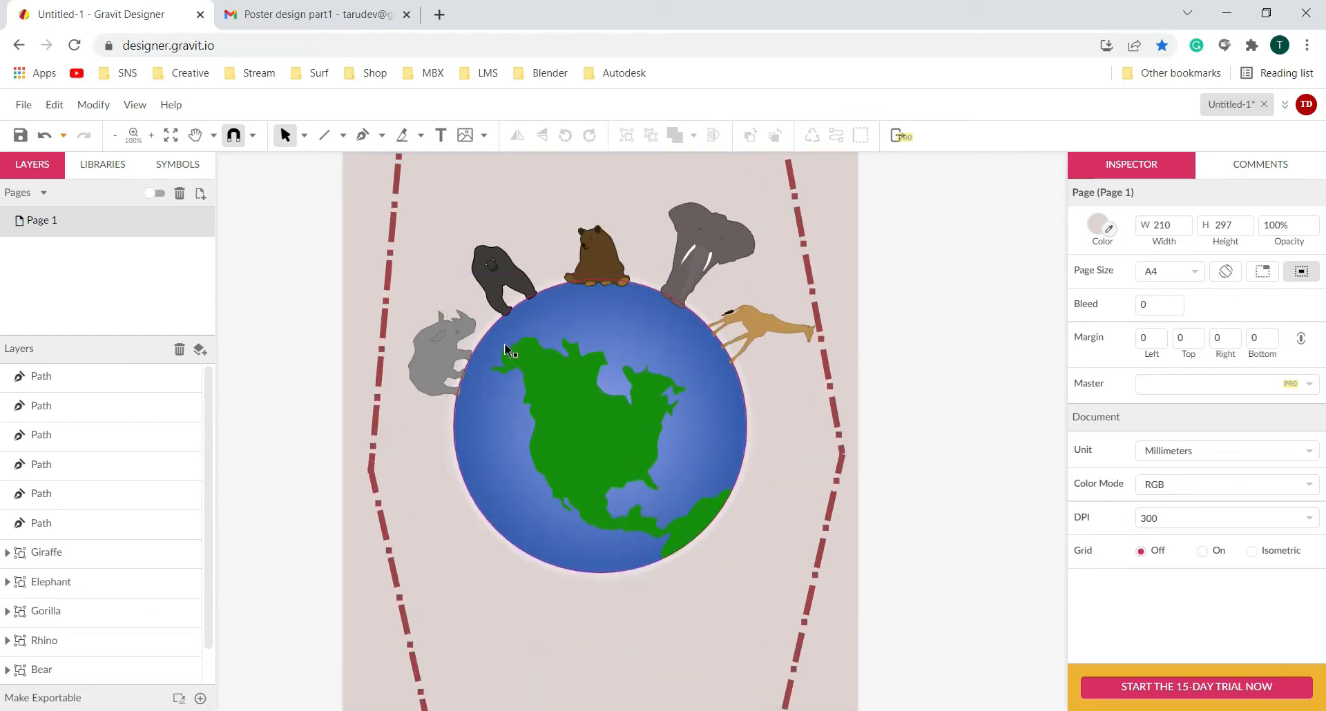
scroll(505, 348, down, 1)
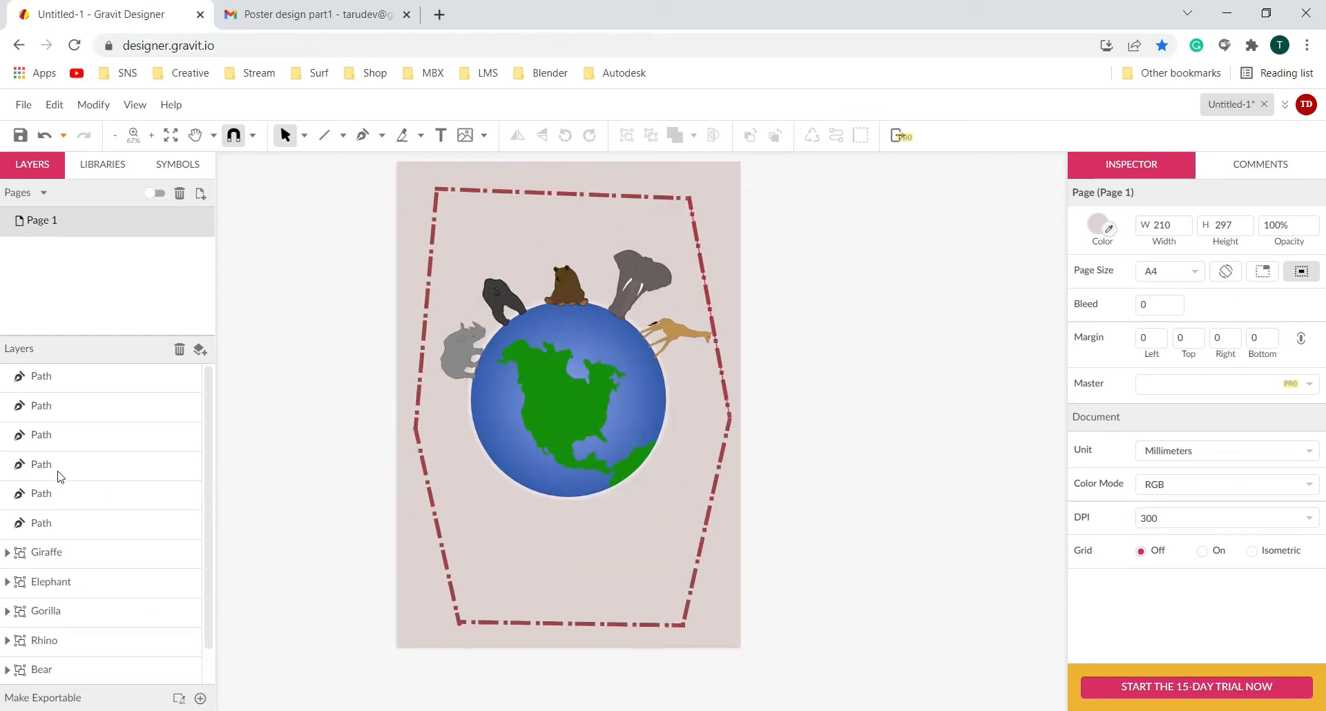
click(73, 553)
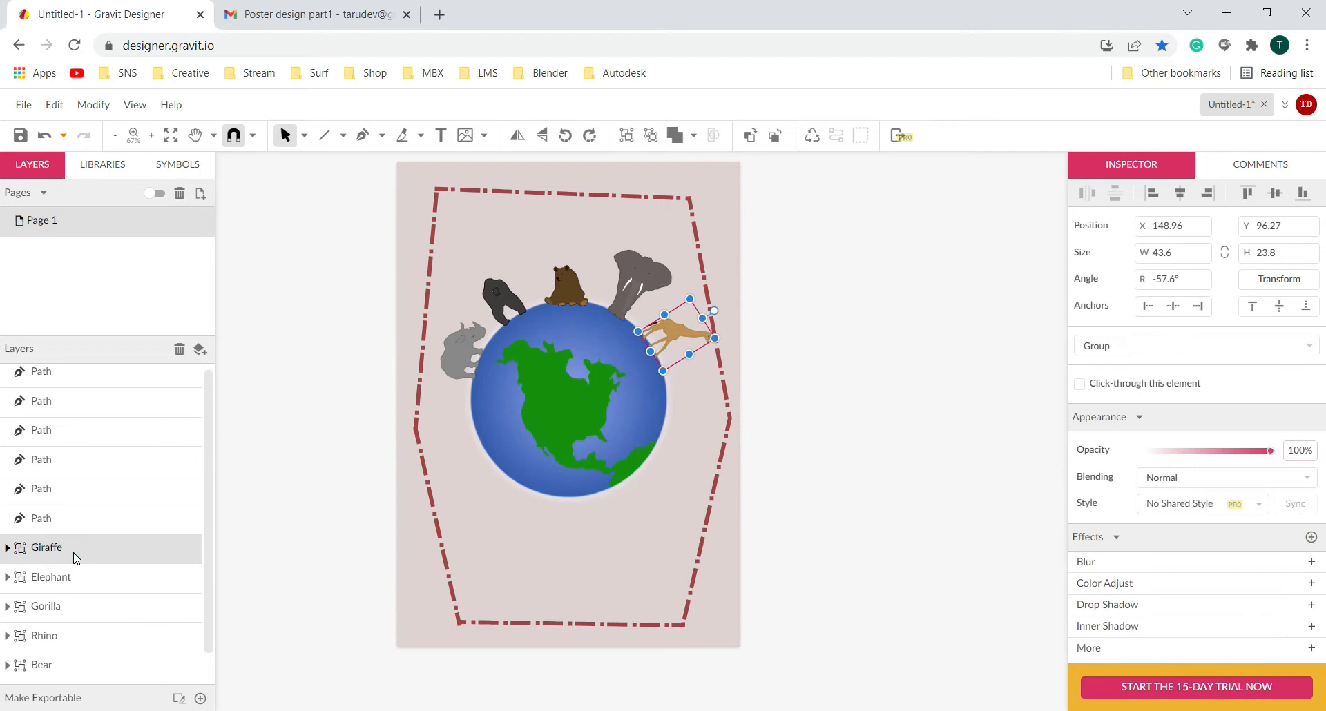
scroll(73, 559, down, 1)
shift+click(62, 662)
key(Left)
key(Left)
key(Left)
key(Left)
key(Left)
key(Left)
key(Left)
key(Left)
key(Left)
key(Left)
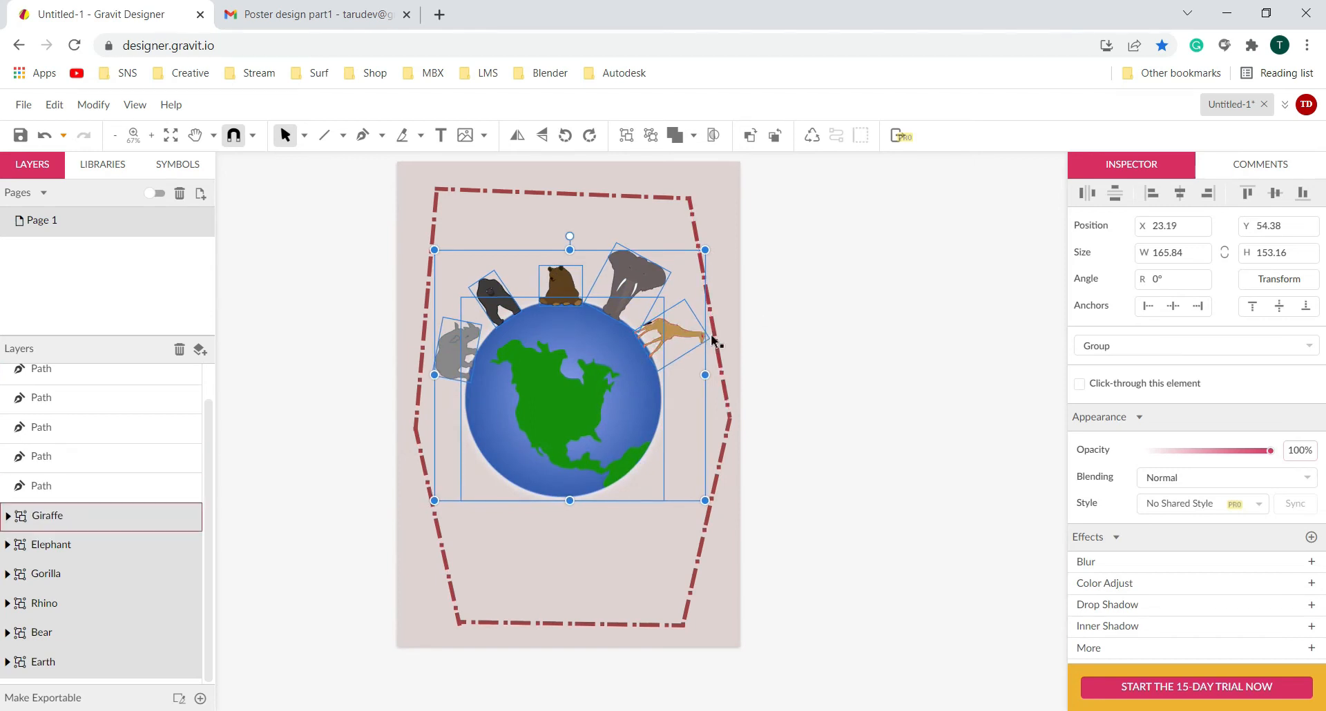
click(835, 318)
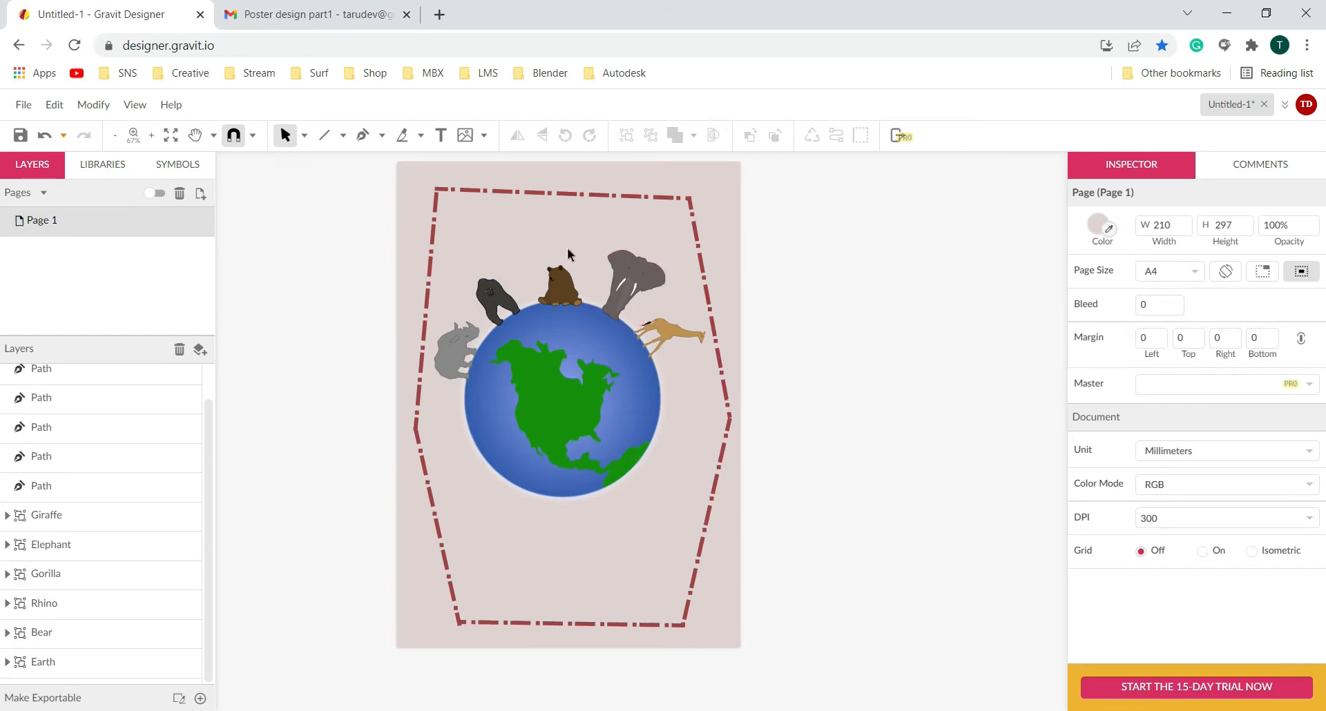
- Draw a closed, rounded shape about 21 by 21 mm over the frame's top-left corner with the Pen tool
scroll(540, 309, up, 2)
scroll(541, 309, up, 1)
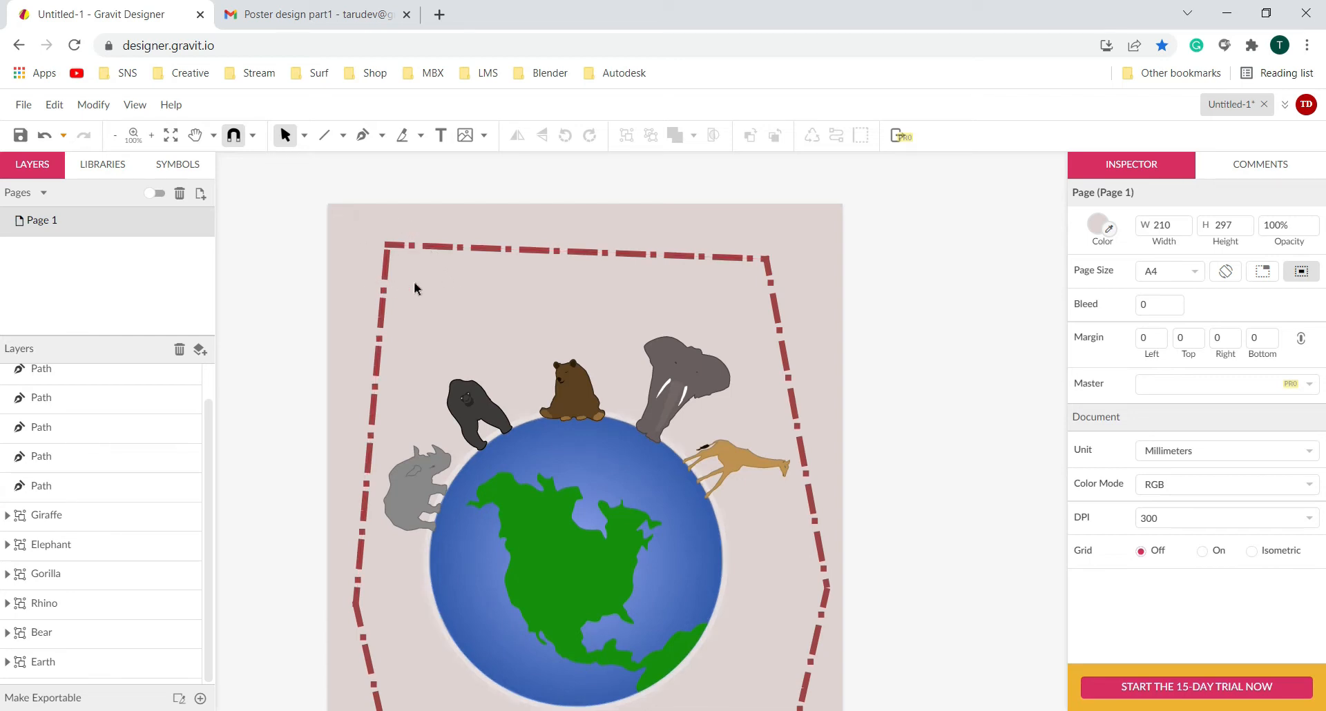
scroll(405, 271, up, 1)
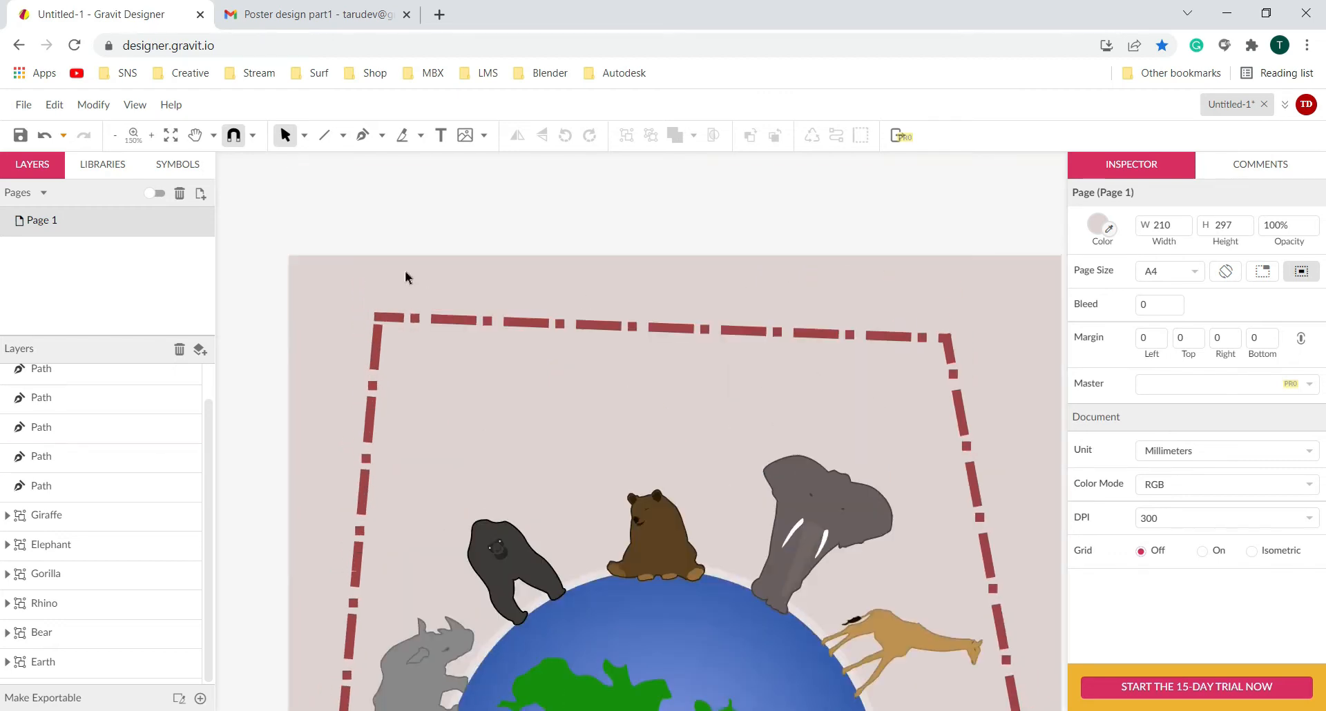
scroll(416, 339, up, 2)
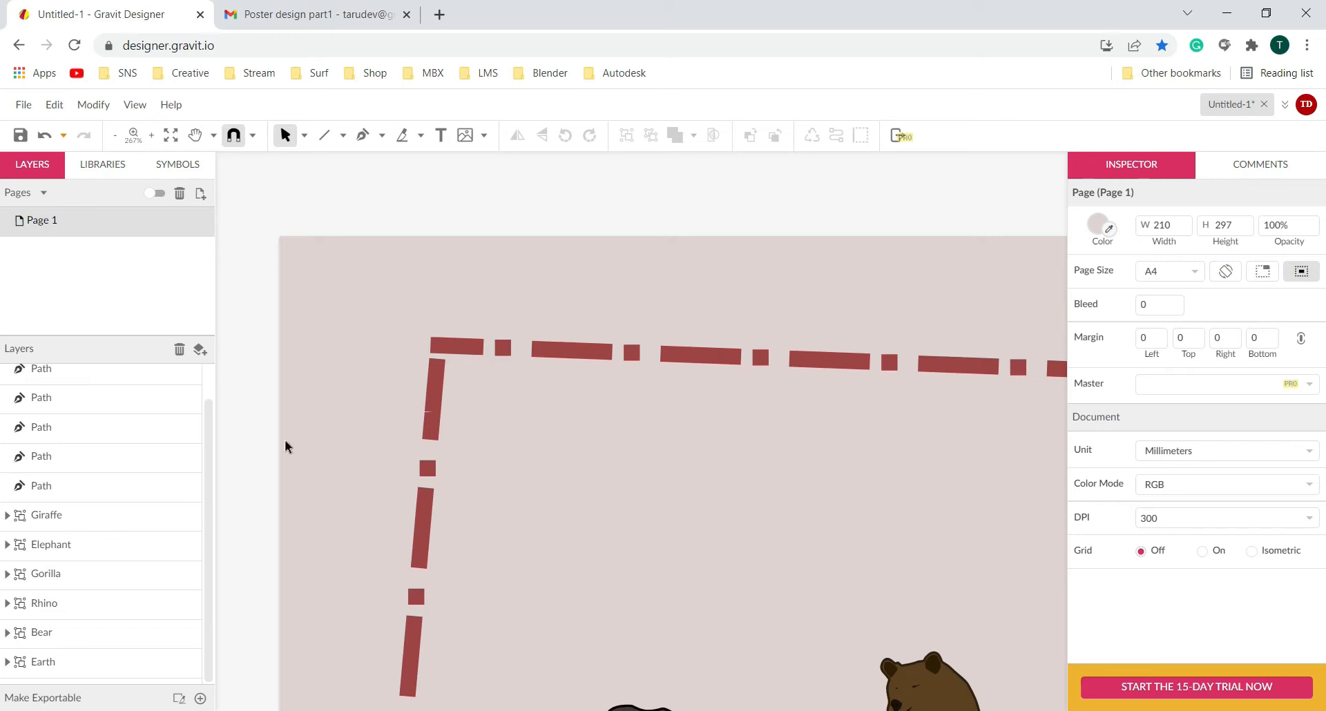
click(363, 134)
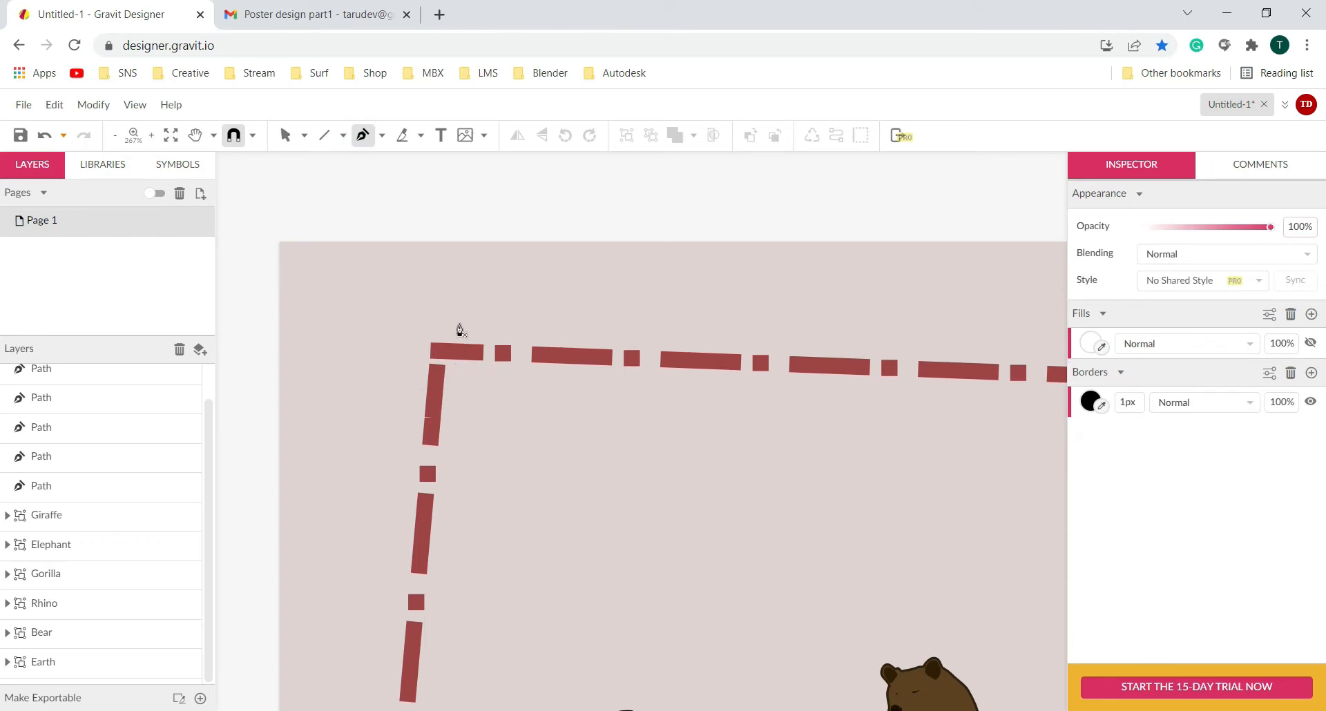
click(438, 300)
drag(391, 363, 410, 424)
drag(463, 428, 494, 407)
drag(521, 356, 422, 299)
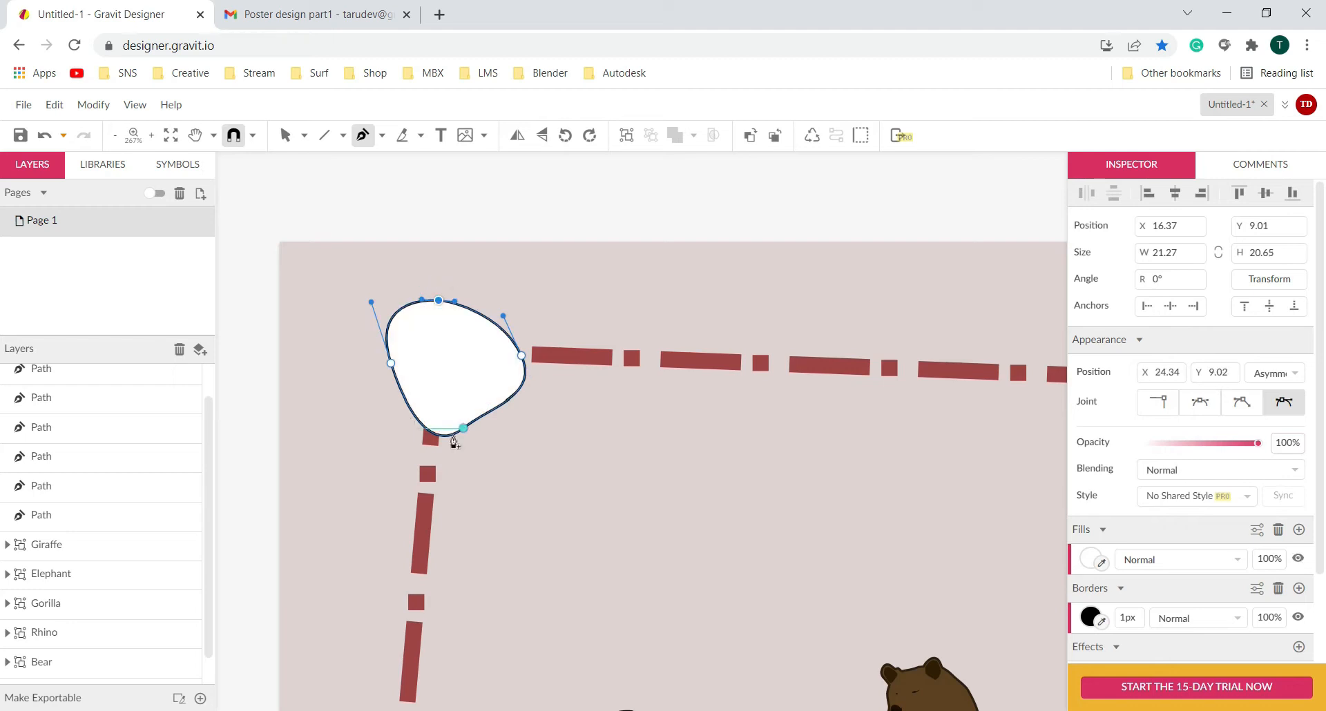
click(304, 135)
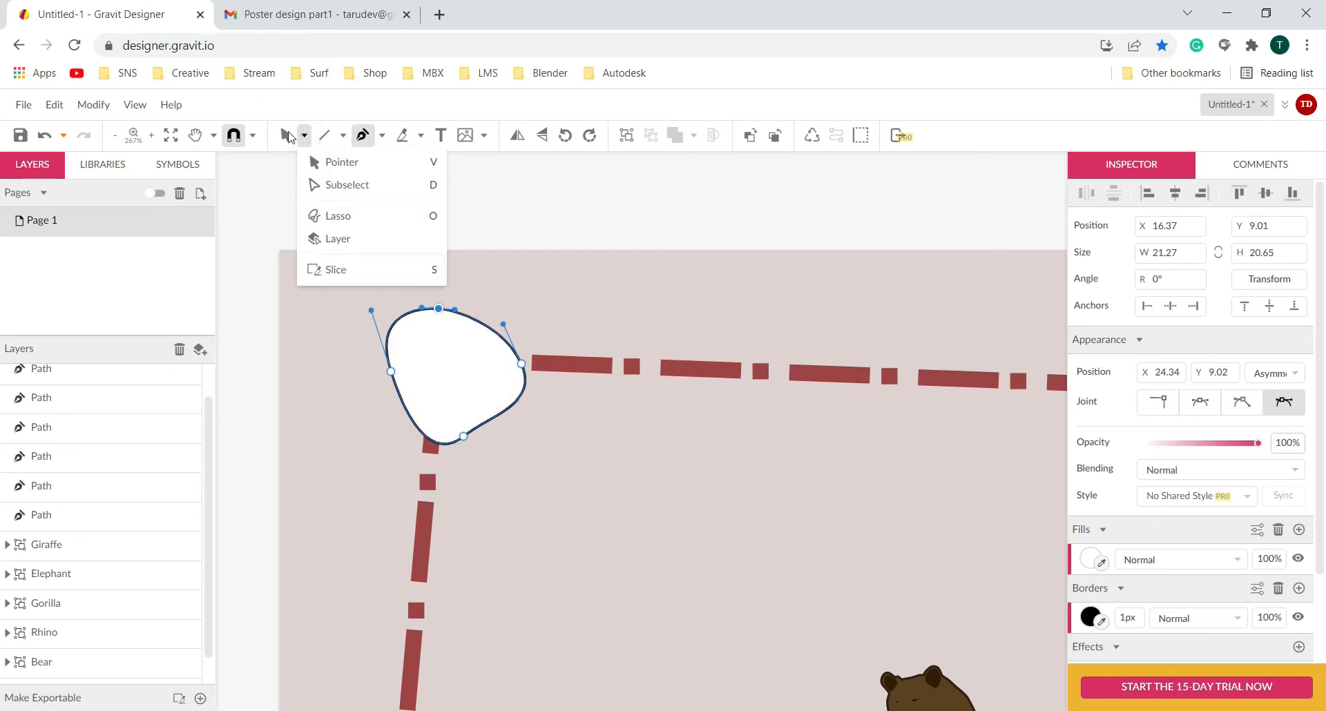
- Move the anchor points of the frame's top-left corner shape to make it a rounder blob about 22 by 20 mm
click(314, 183)
drag(463, 447, 512, 448)
click(390, 383)
drag(411, 445, 386, 448)
drag(391, 384, 385, 399)
mouse_move(439, 328)
mouse_down()
mouse_move(441, 340)
mouse_move(466, 329)
mouse_move(415, 335)
mouse_up()
click(438, 364)
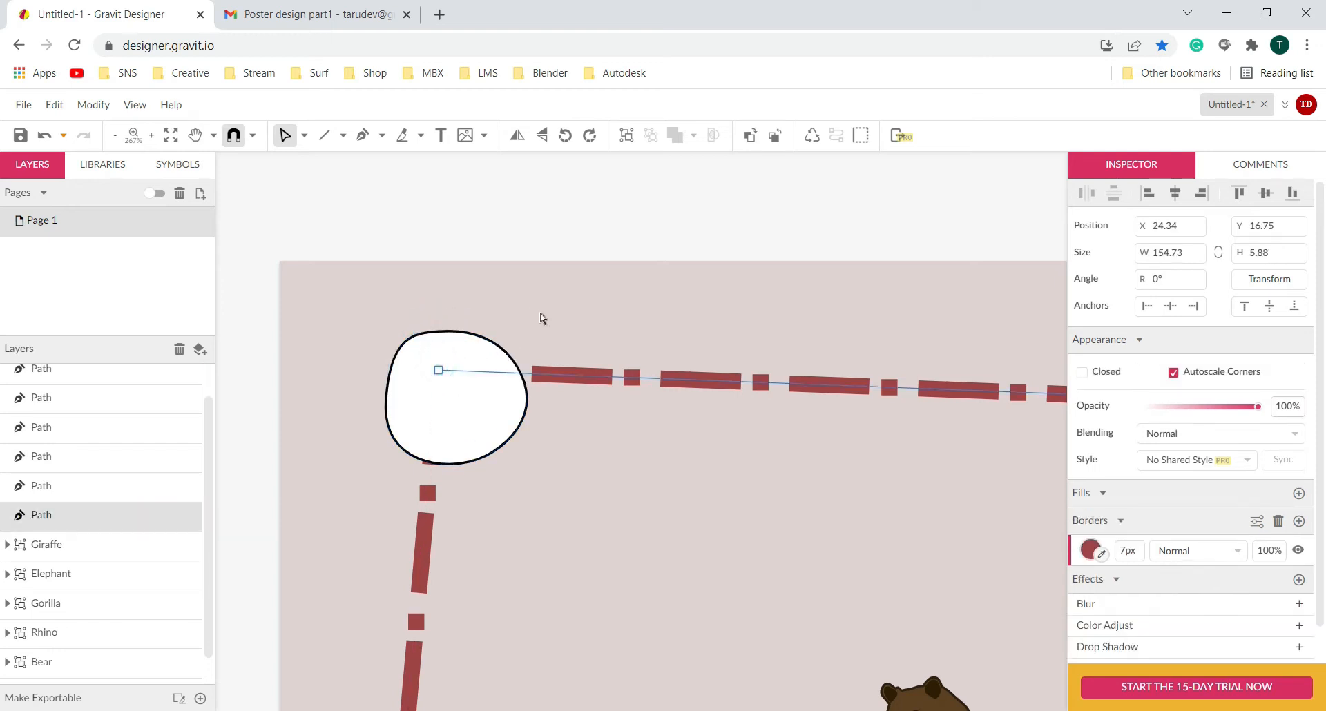
click(473, 414)
- Hide the black border of the top-left corner blob and give it a slightly darkened yellow fill
click(304, 135)
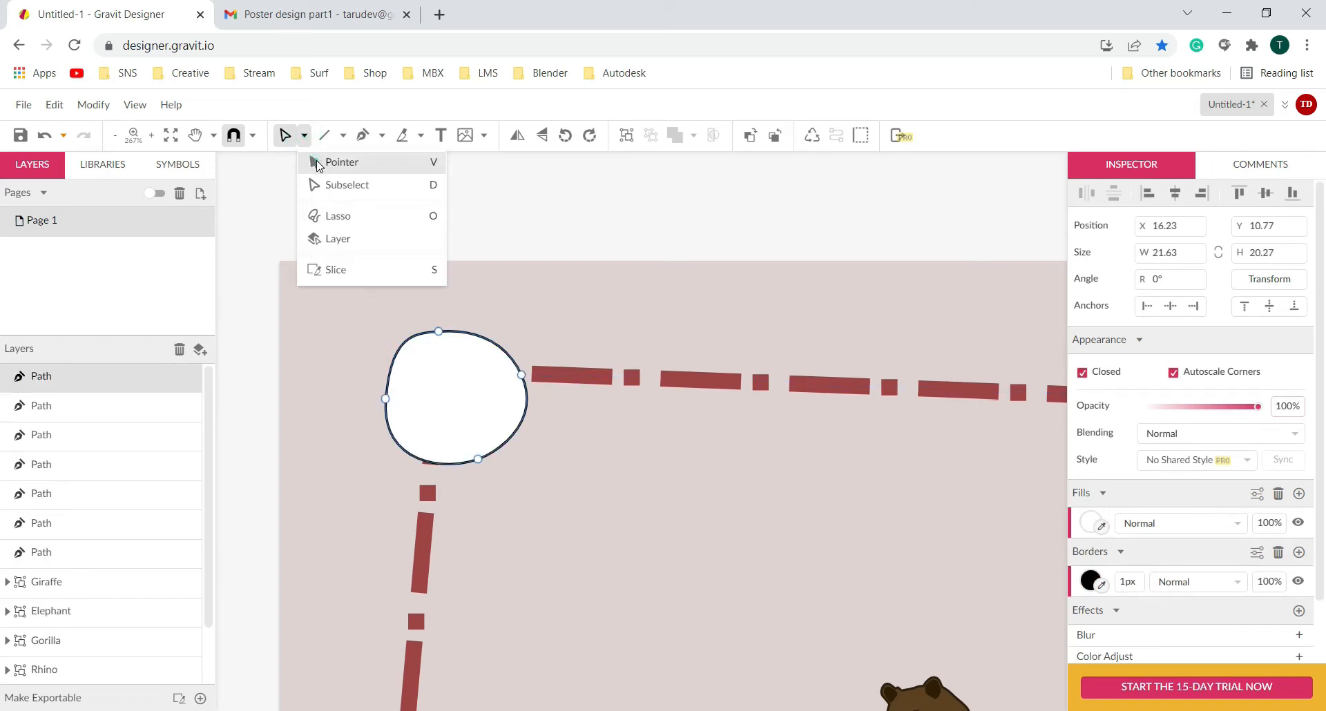
click(325, 160)
click(461, 391)
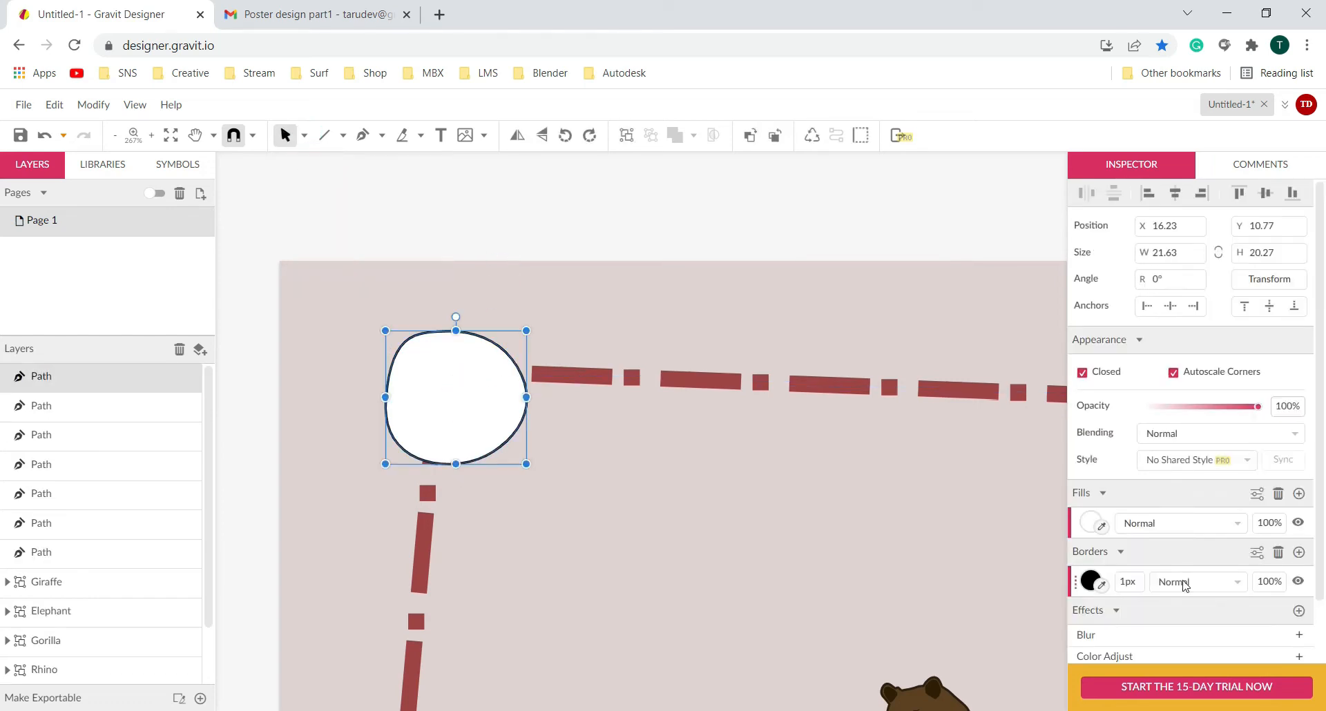
click(1299, 582)
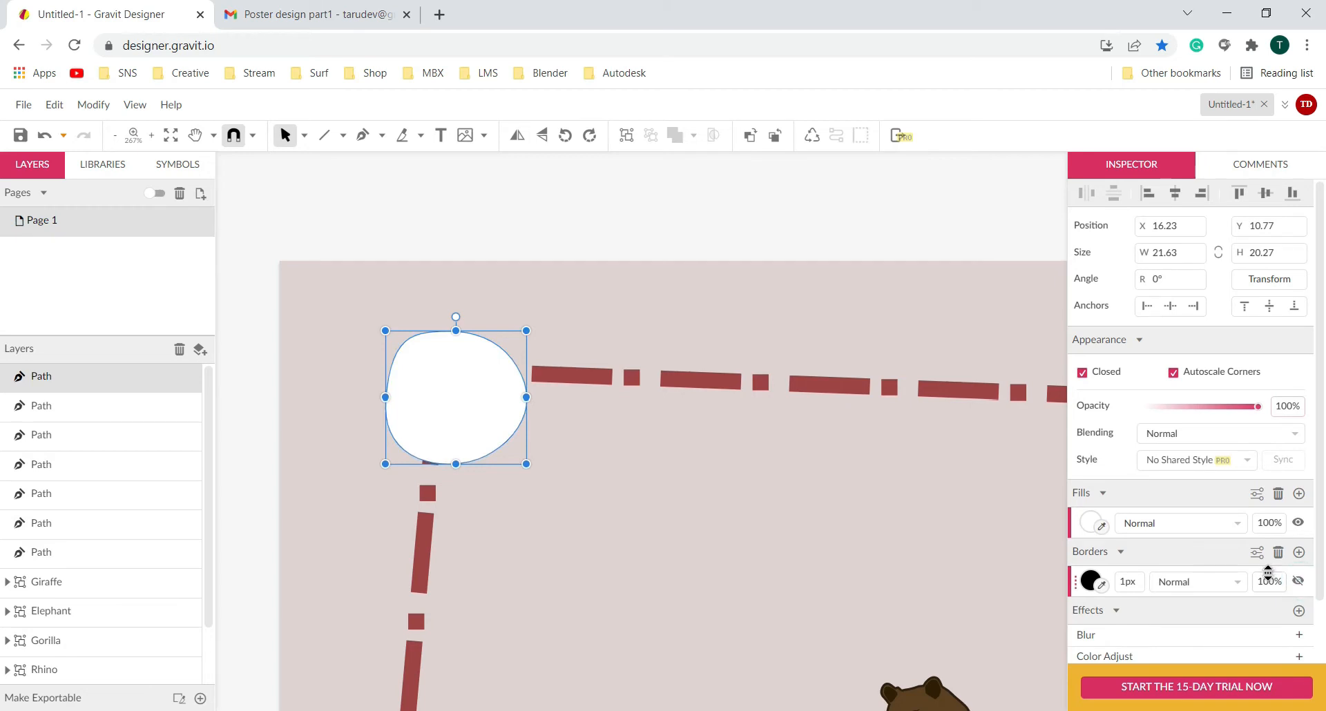
click(1091, 523)
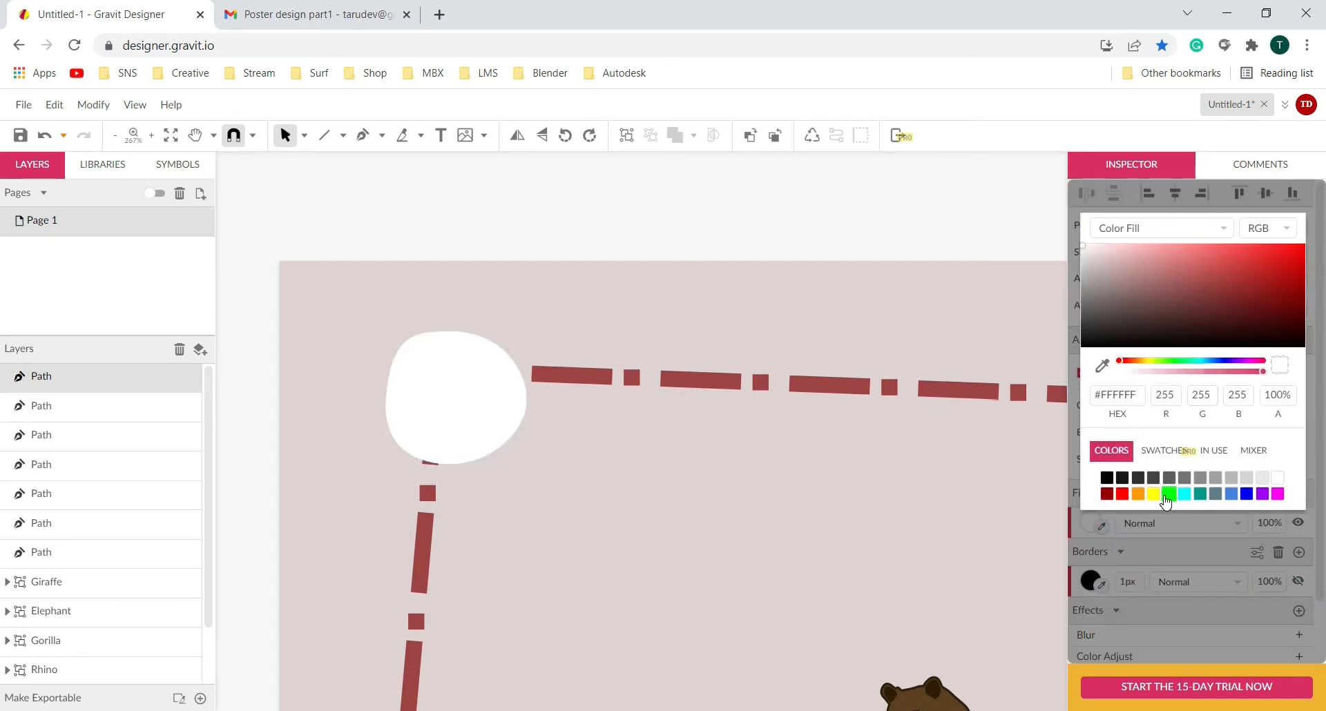
click(1153, 494)
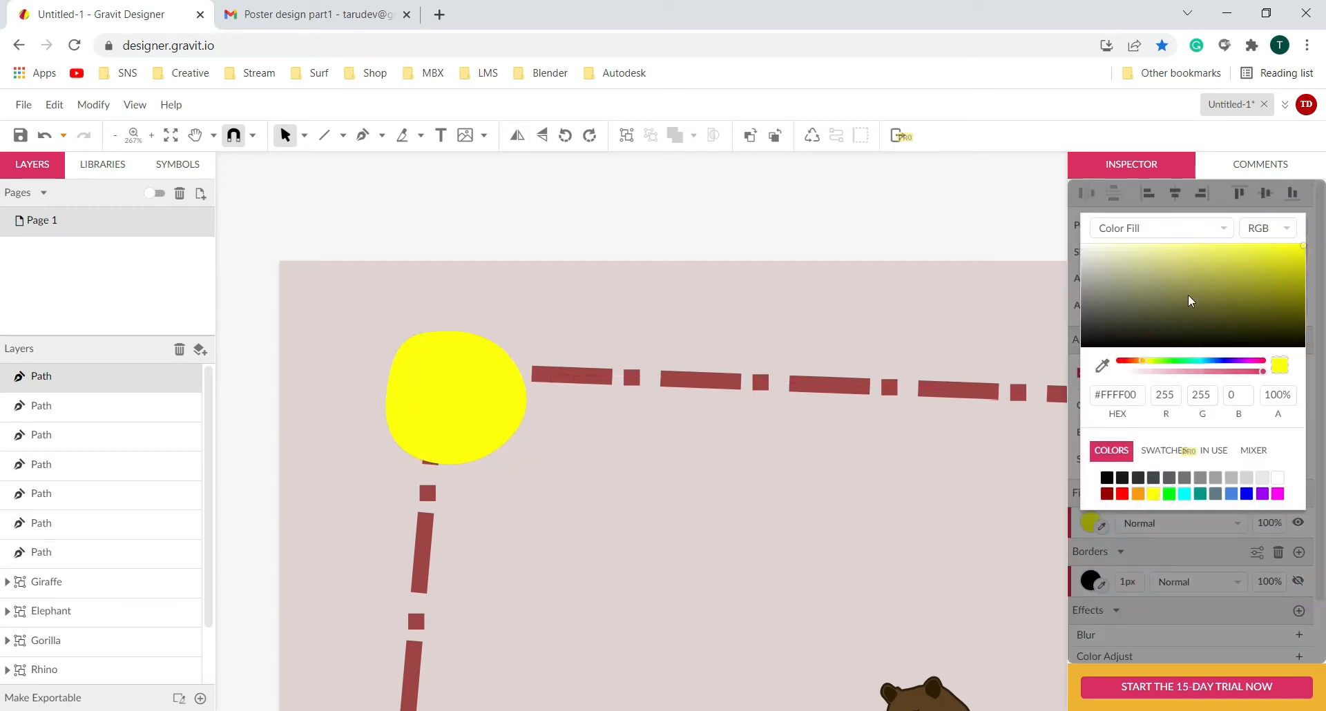
drag(1267, 280, 1297, 260)
- Duplicate the yellow corner blob and scale the copy down to about 20.5 by 19.2 mm
click(469, 415)
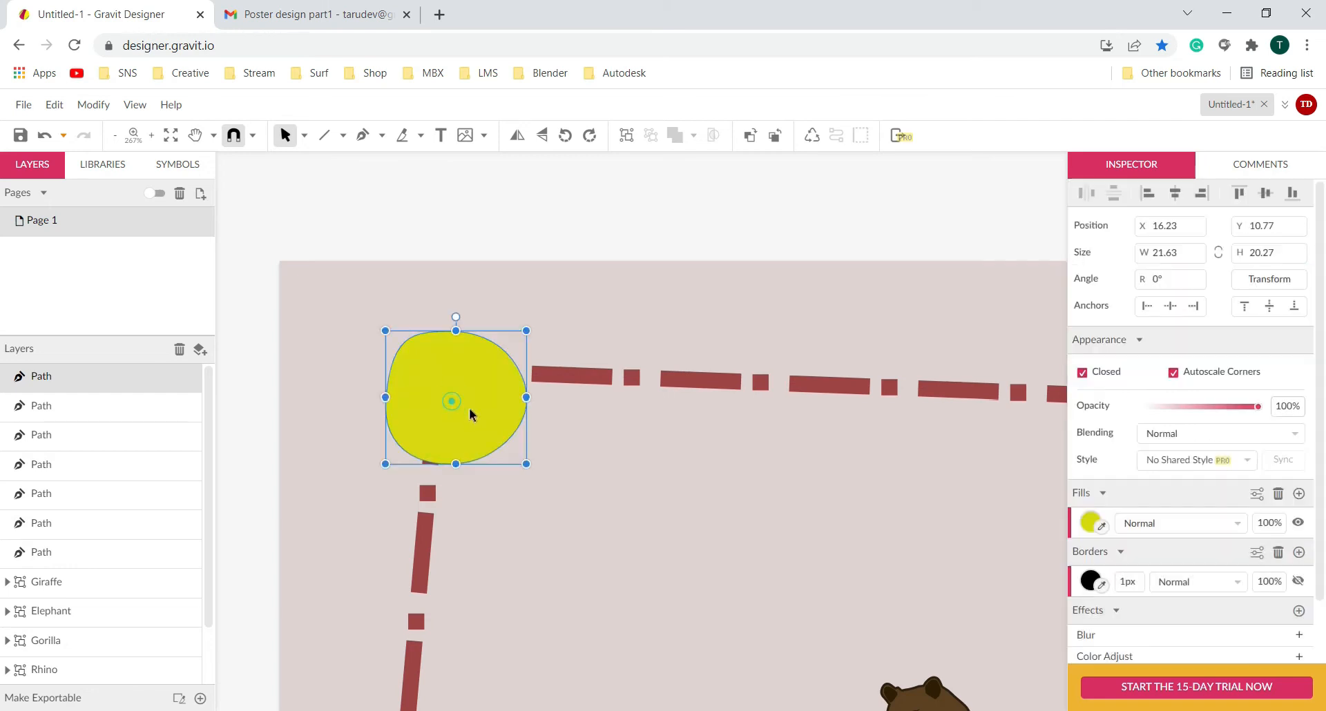
key(ctrl+d)
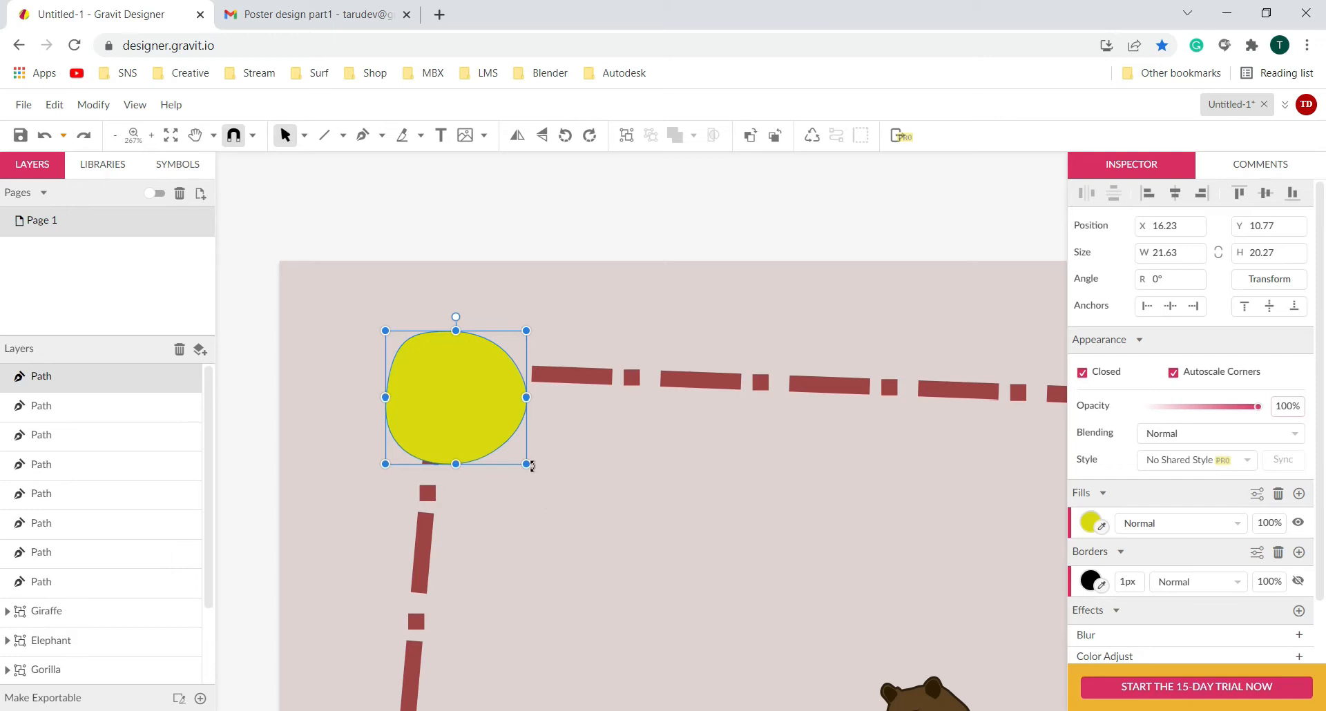
drag(528, 465, 516, 461)
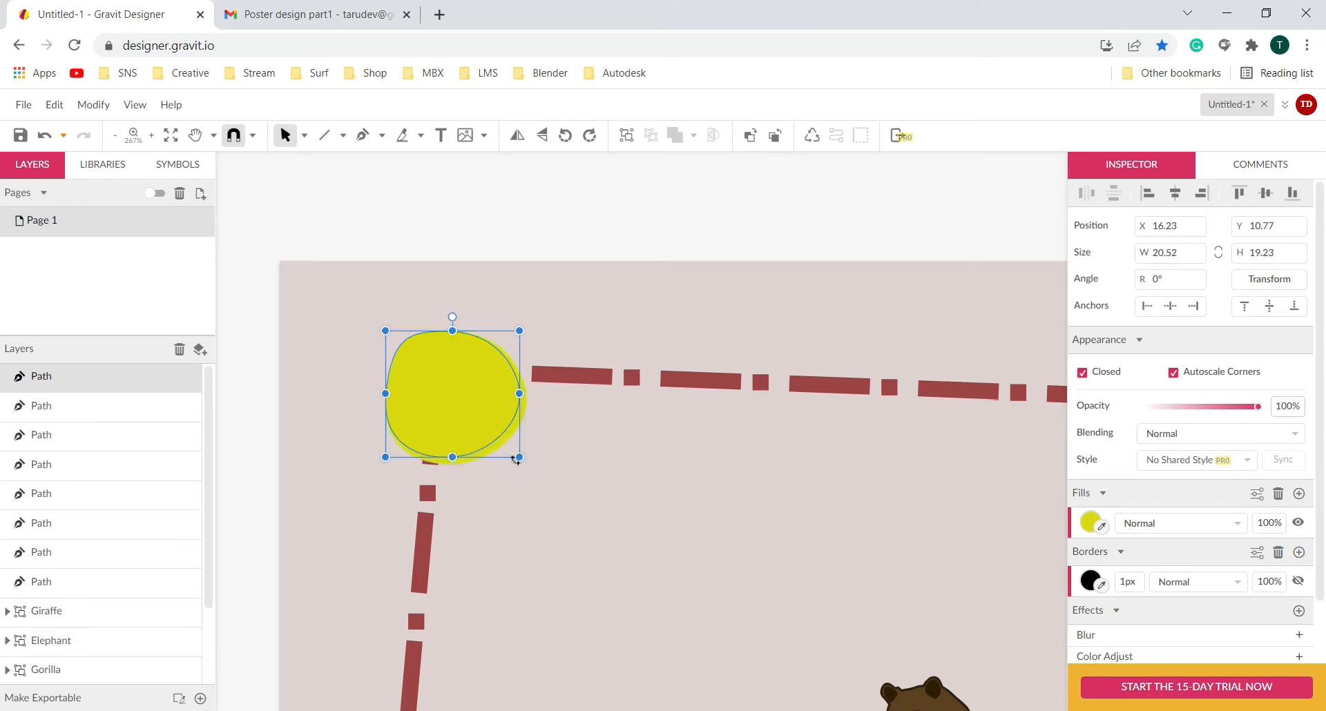
- Fill the smaller blob copy with the muted orange #D08A21
click(1091, 523)
click(1227, 246)
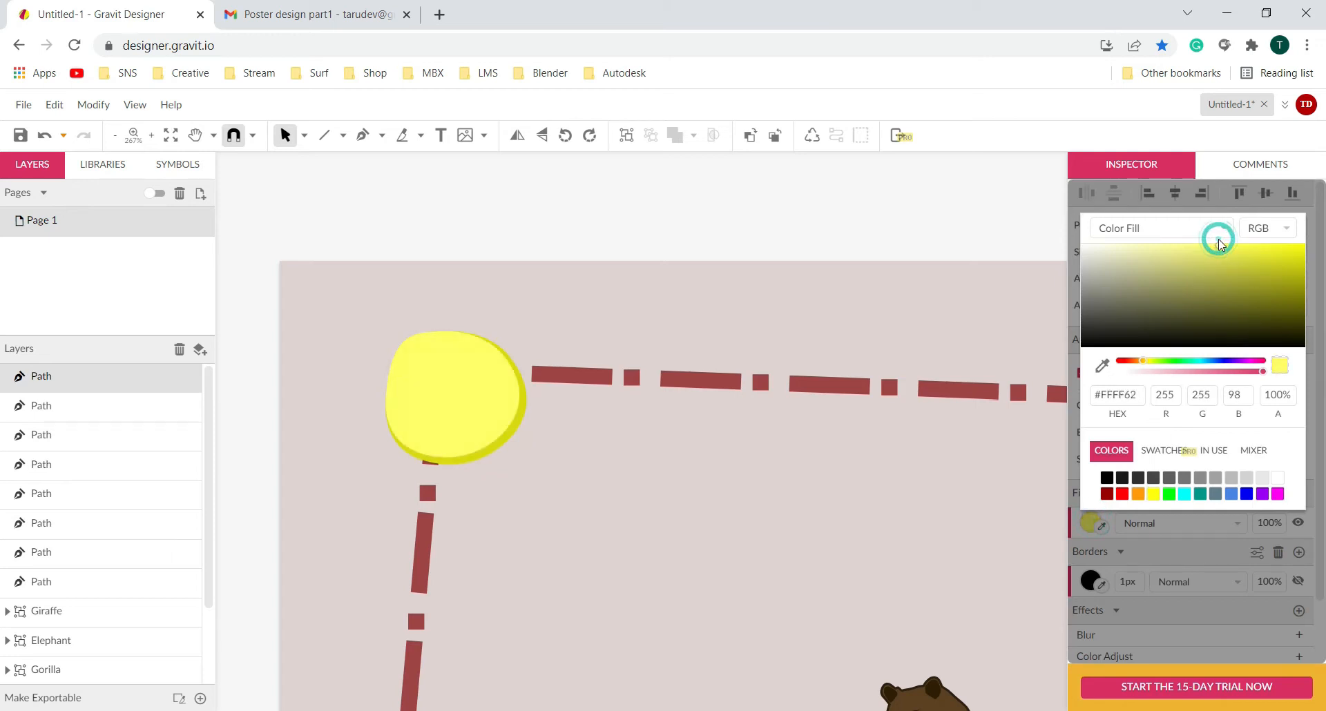
mouse_move(1216, 243)
mouse_down()
mouse_move(1201, 250)
mouse_move(1221, 275)
mouse_move(1259, 248)
mouse_up()
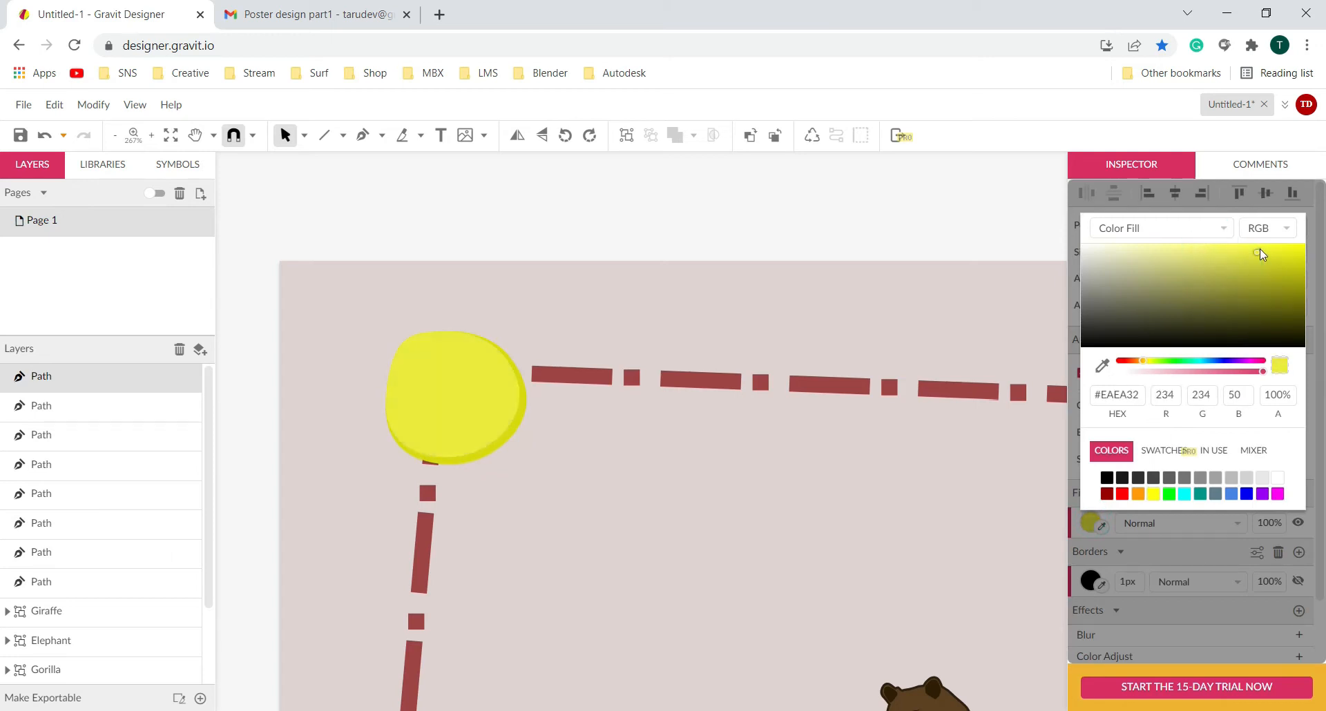
click(1138, 494)
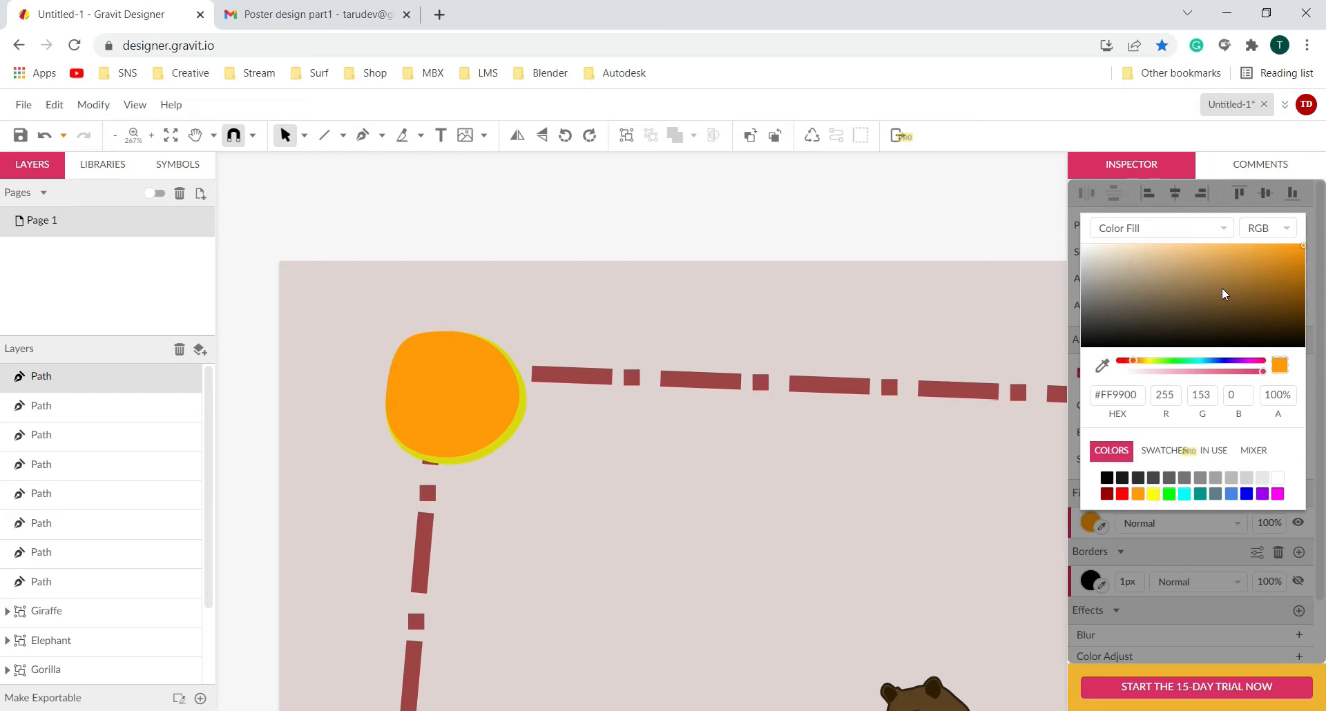
mouse_move(1229, 261)
mouse_down()
mouse_move(1225, 242)
mouse_move(1270, 262)
mouse_up()
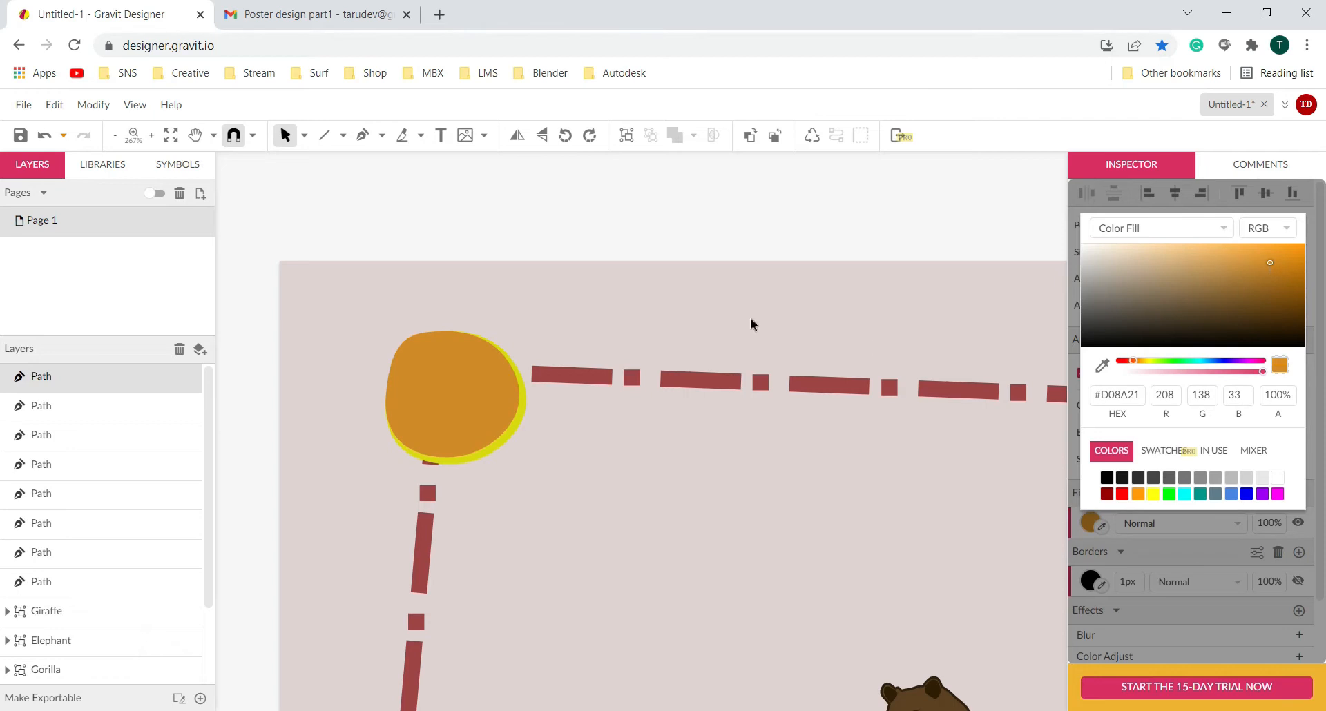
click(751, 319)
- Narrow the orange blob to about 19.7 mm wide to expose more of the yellow shape behind it
scroll(674, 433, down, 5)
scroll(656, 433, up, 8)
click(684, 435)
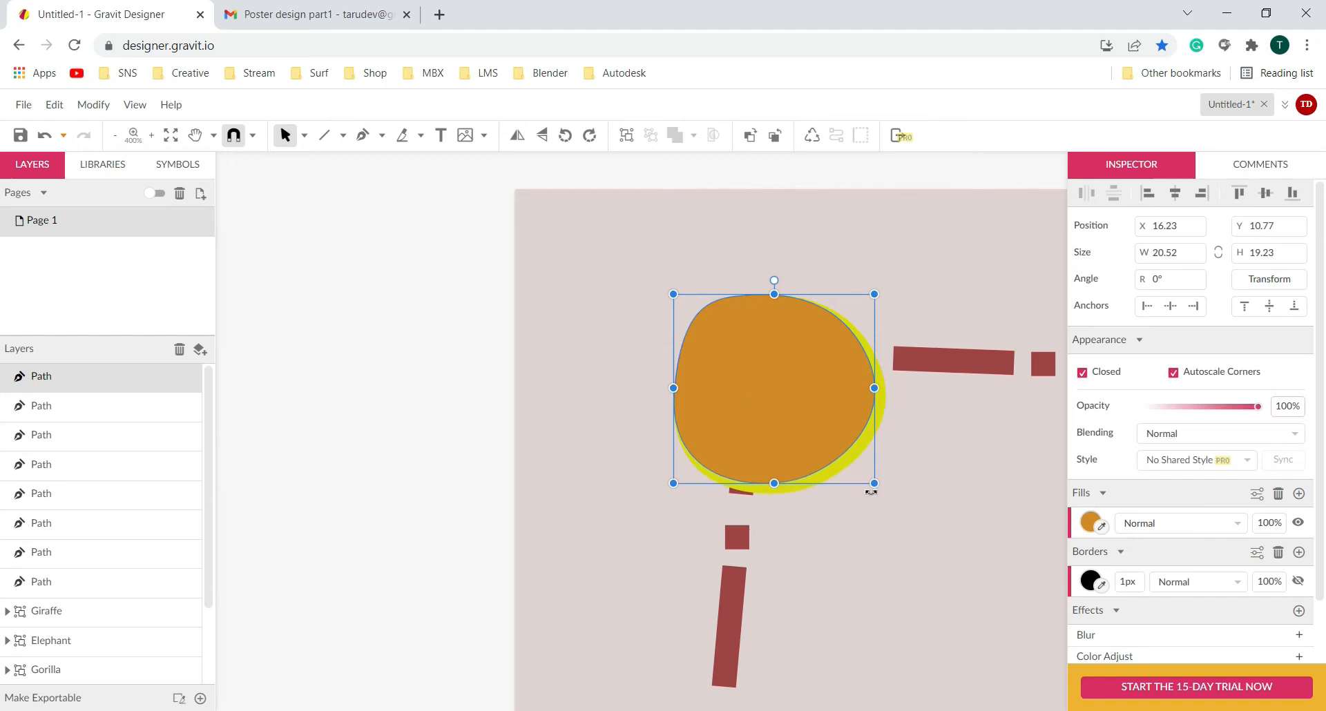
drag(874, 484, 866, 483)
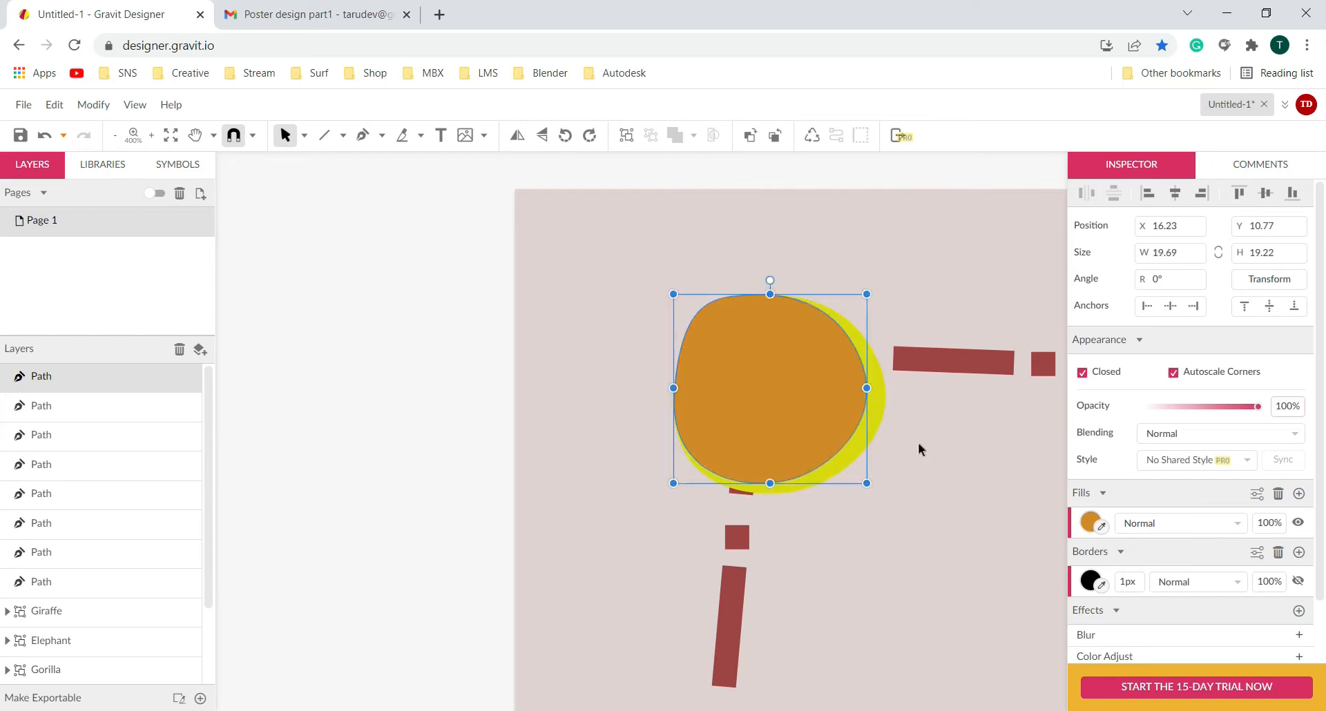
drag(940, 455, 698, 392)
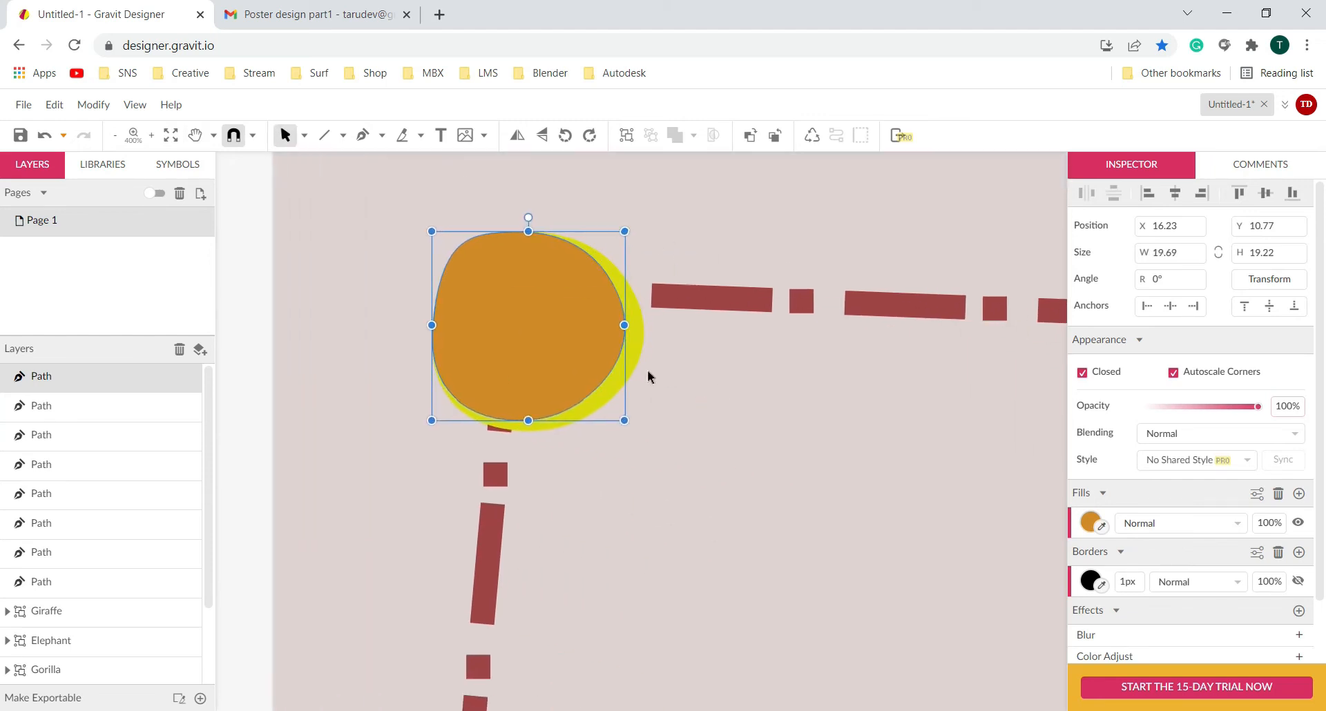
click(707, 380)
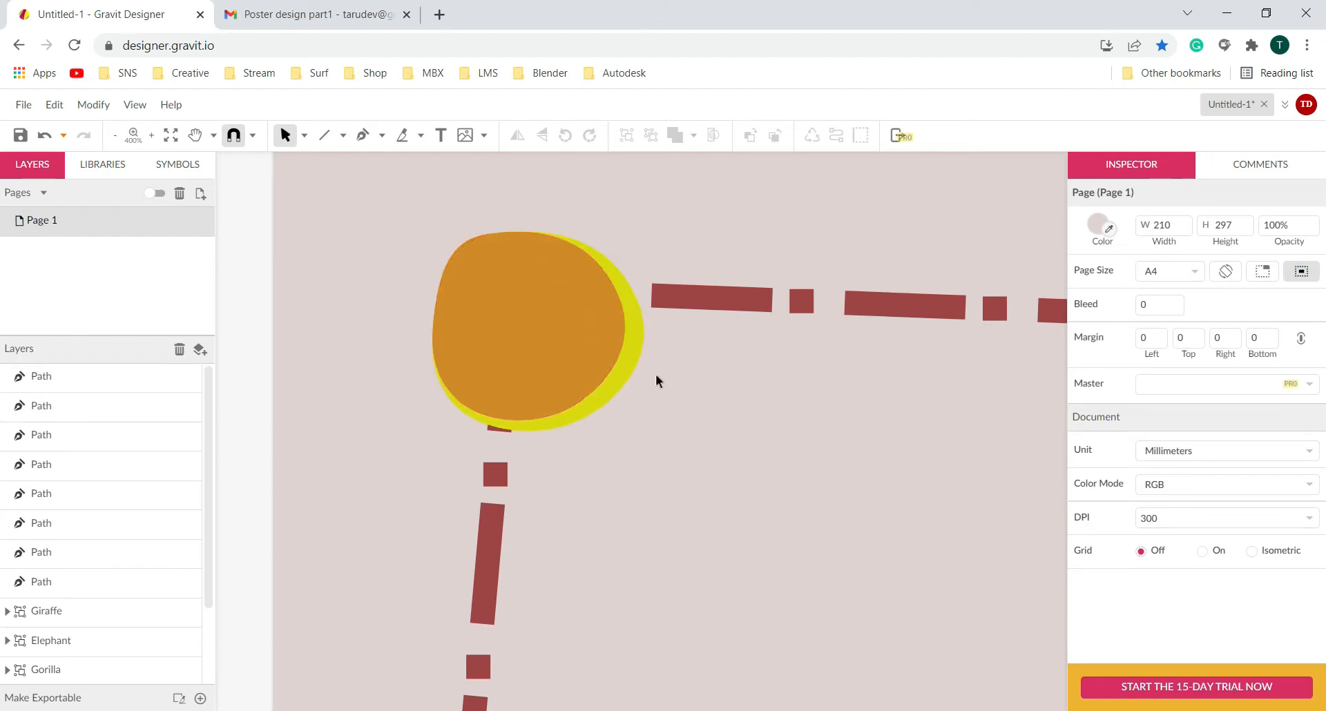
- Group the six dash-dot frame lines and name the group "Dotted"
scroll(693, 386, down, 3)
scroll(693, 387, down, 5)
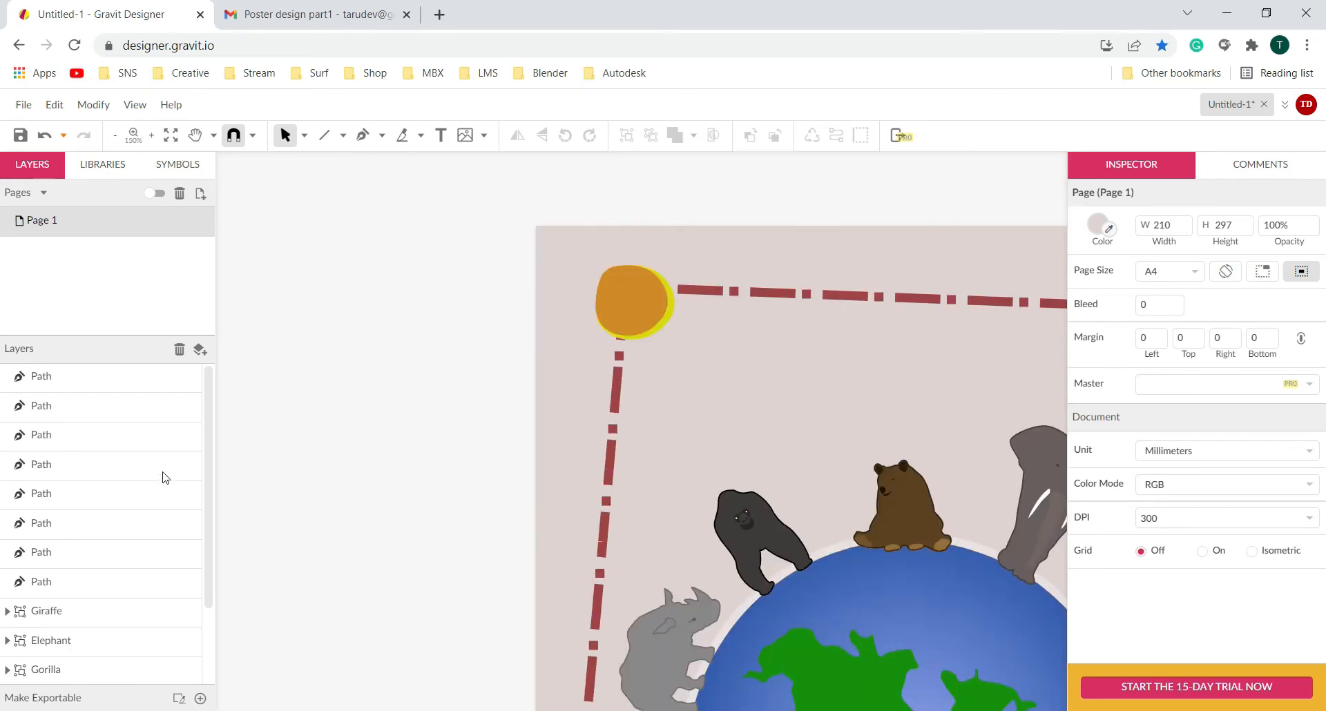
scroll(100, 456, down, 3)
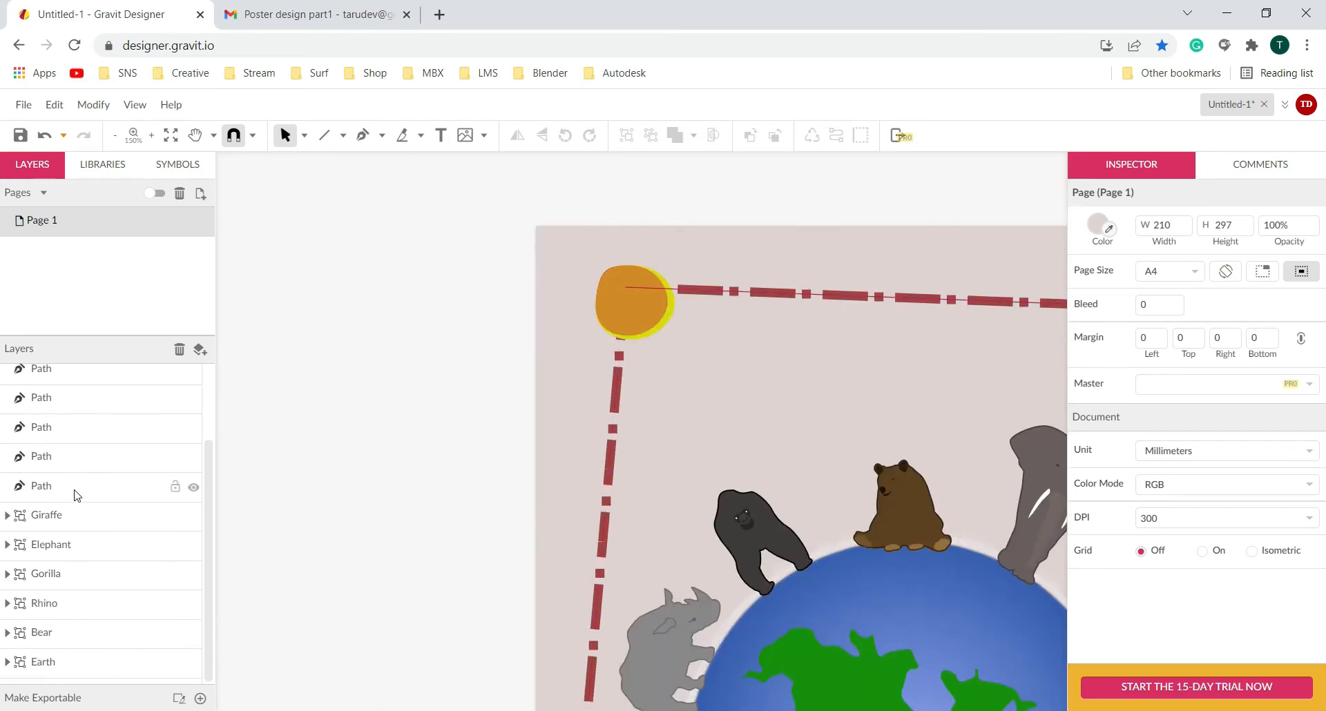
click(74, 491)
scroll(78, 494, up, 3)
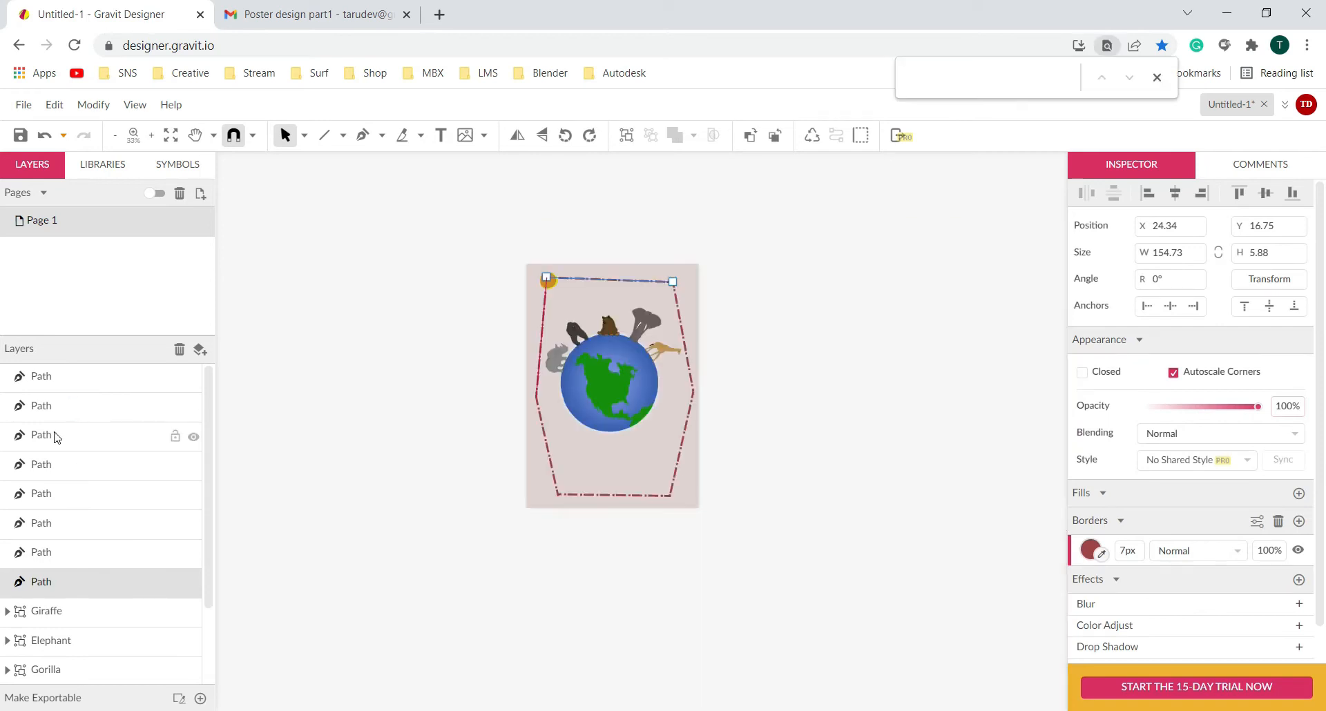
shift+click(53, 431)
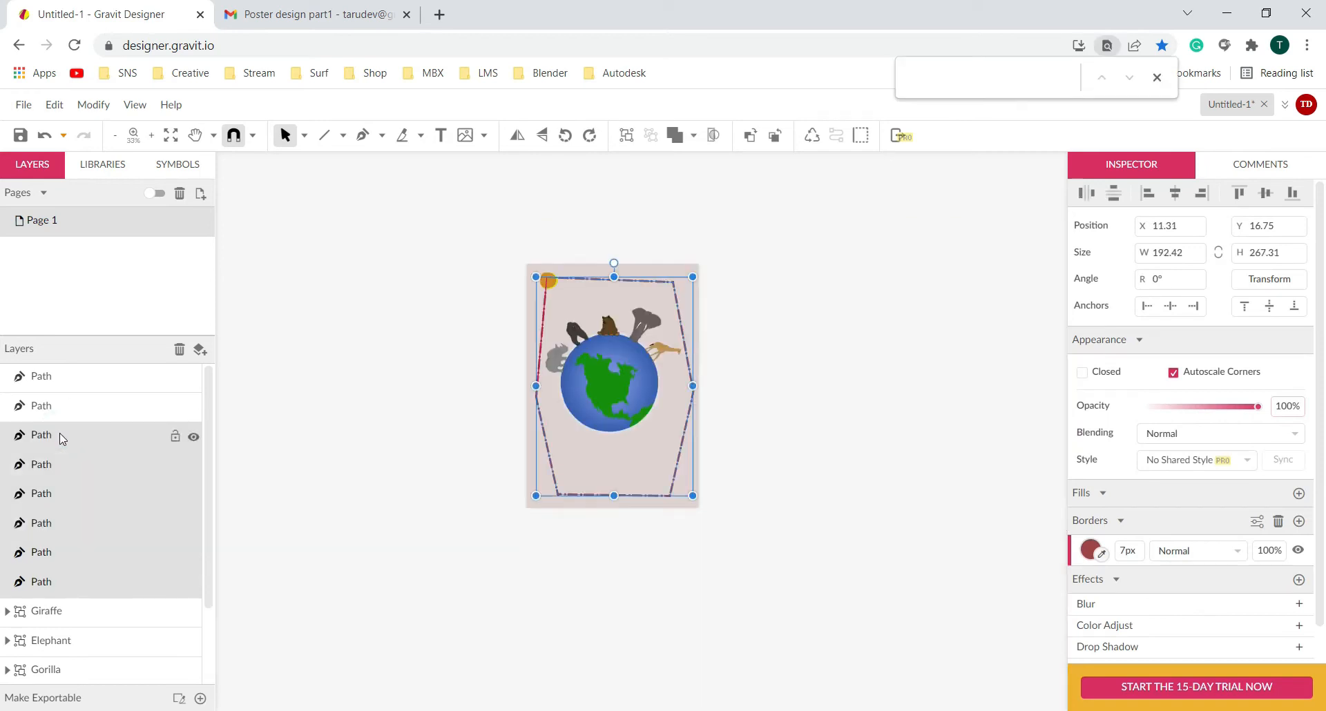
key(ctrl+g)
double_click(47, 435)
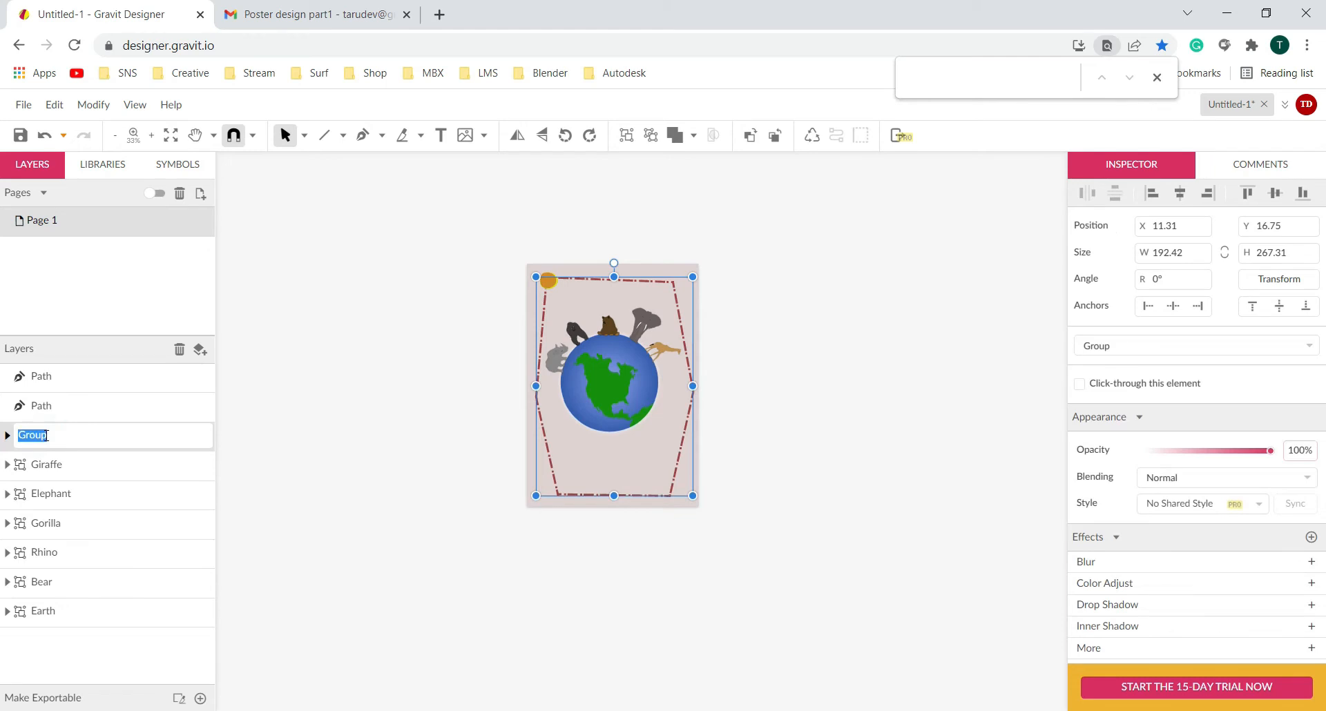
text(Dotted)
key(Return)
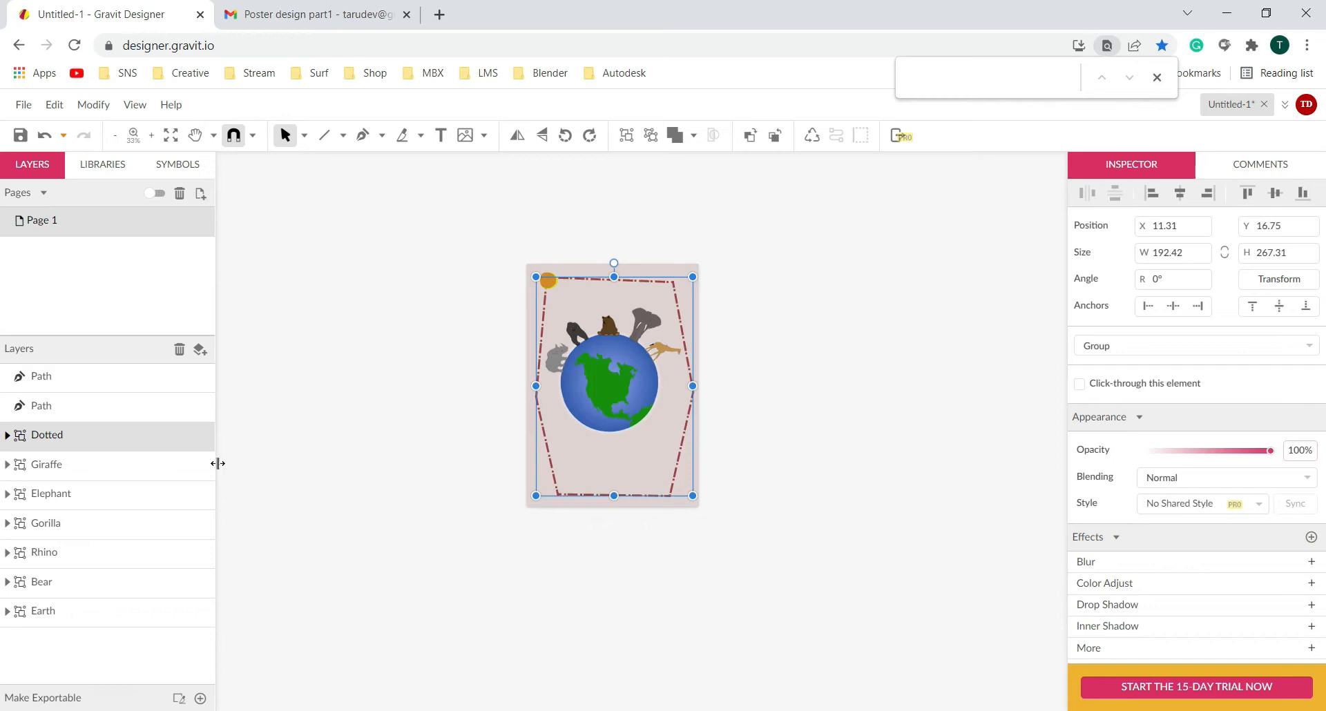
- Rename the frame line group to "Dotted lines"
click(70, 439)
click(67, 443)
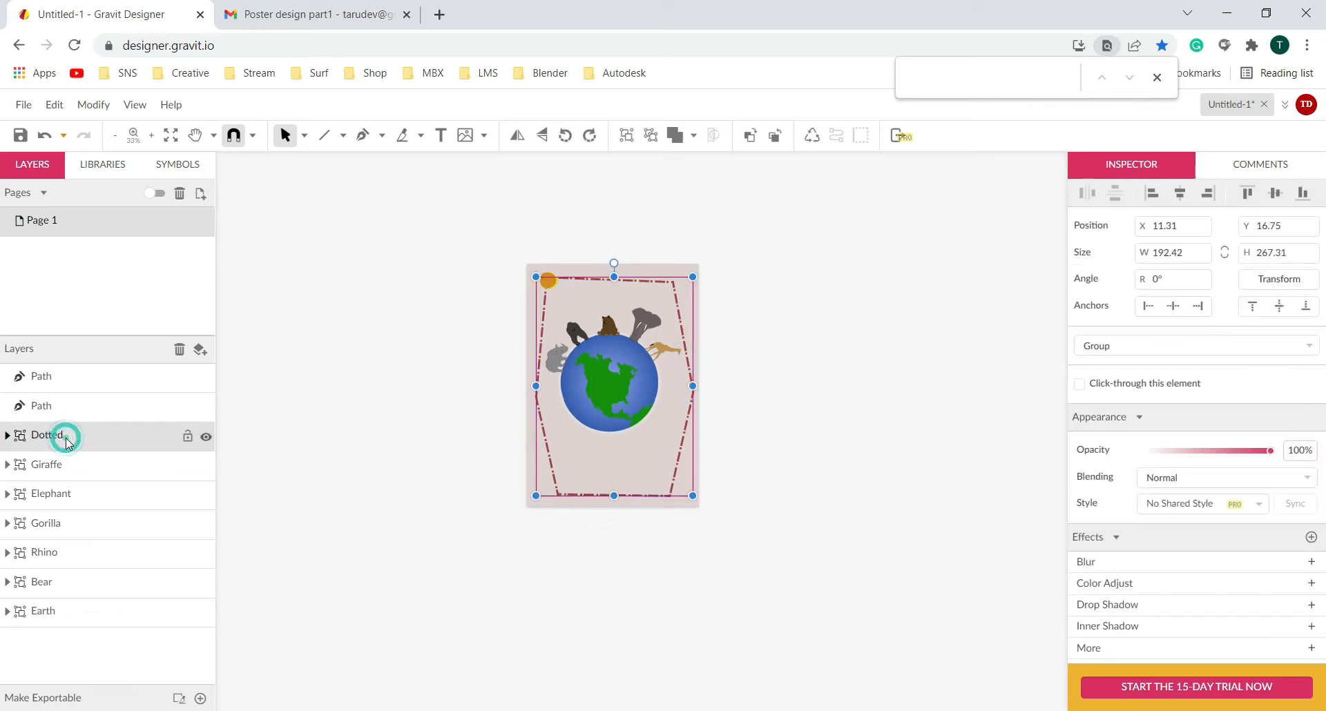
click(68, 442)
click(68, 442)
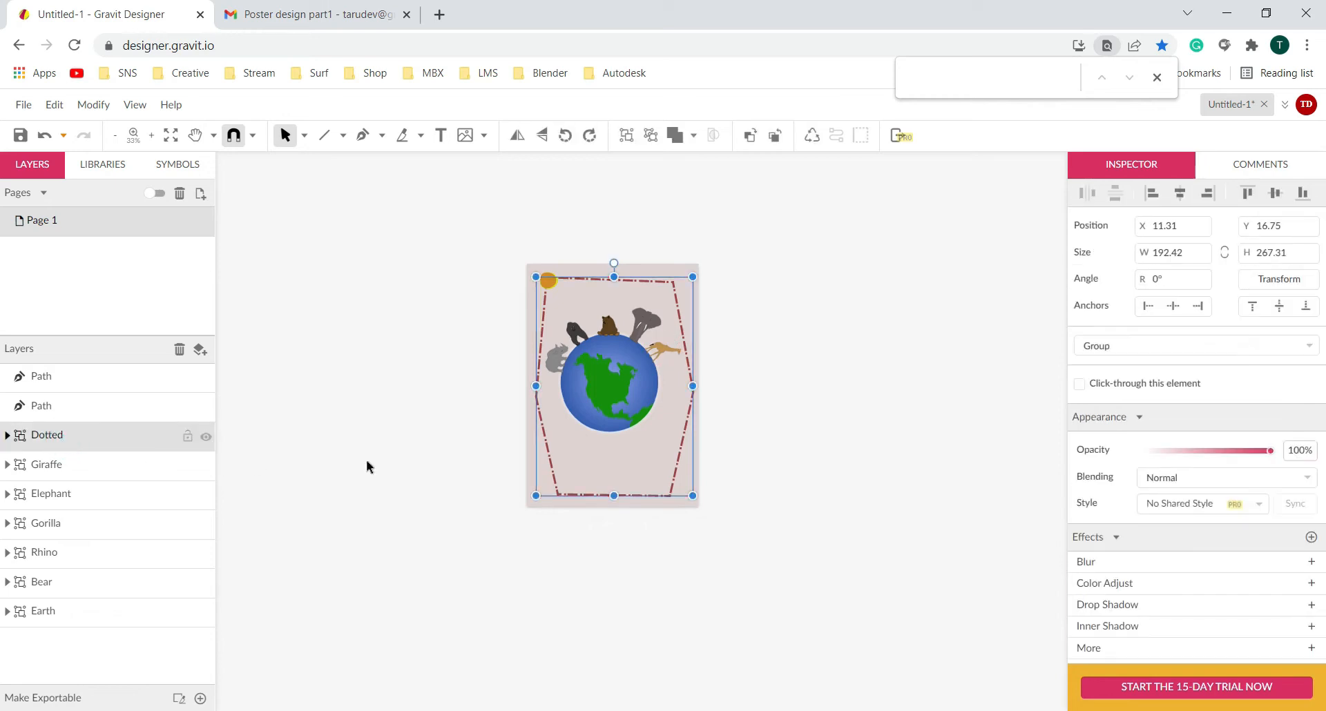
click(811, 285)
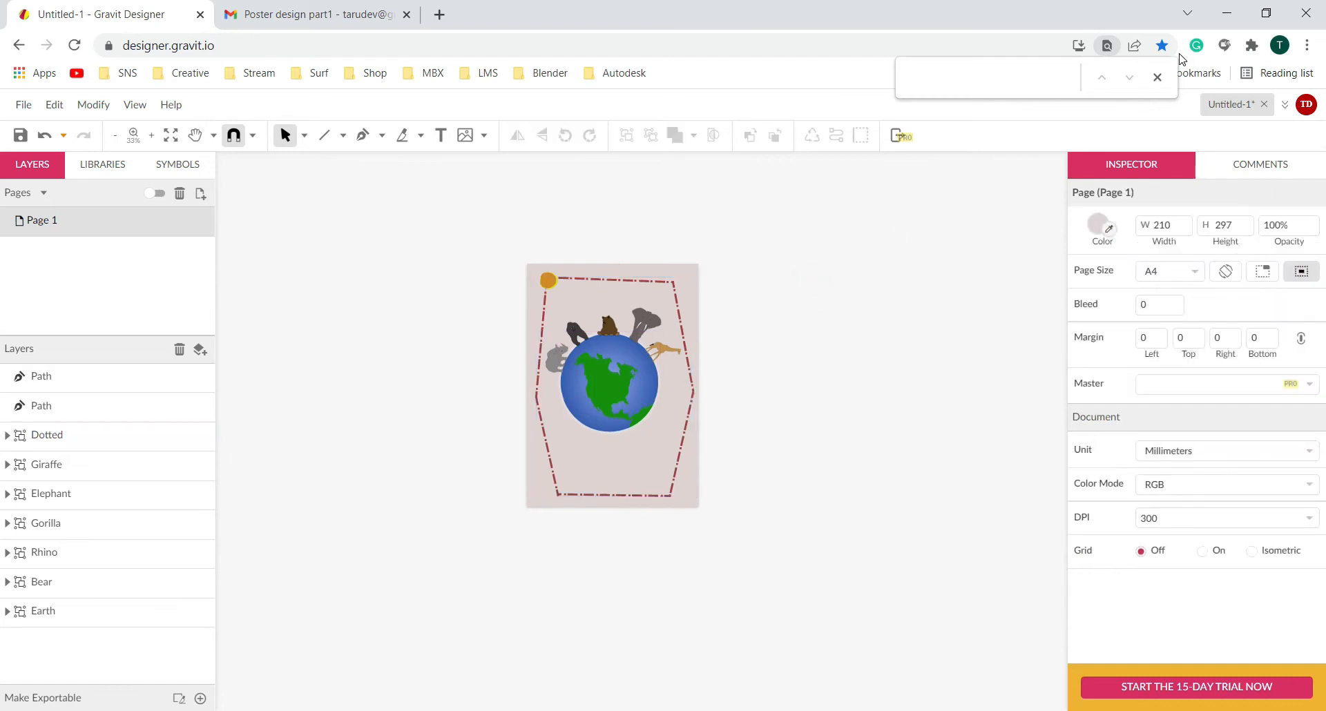
scroll(528, 432, up, 3)
drag(829, 210, 622, 507)
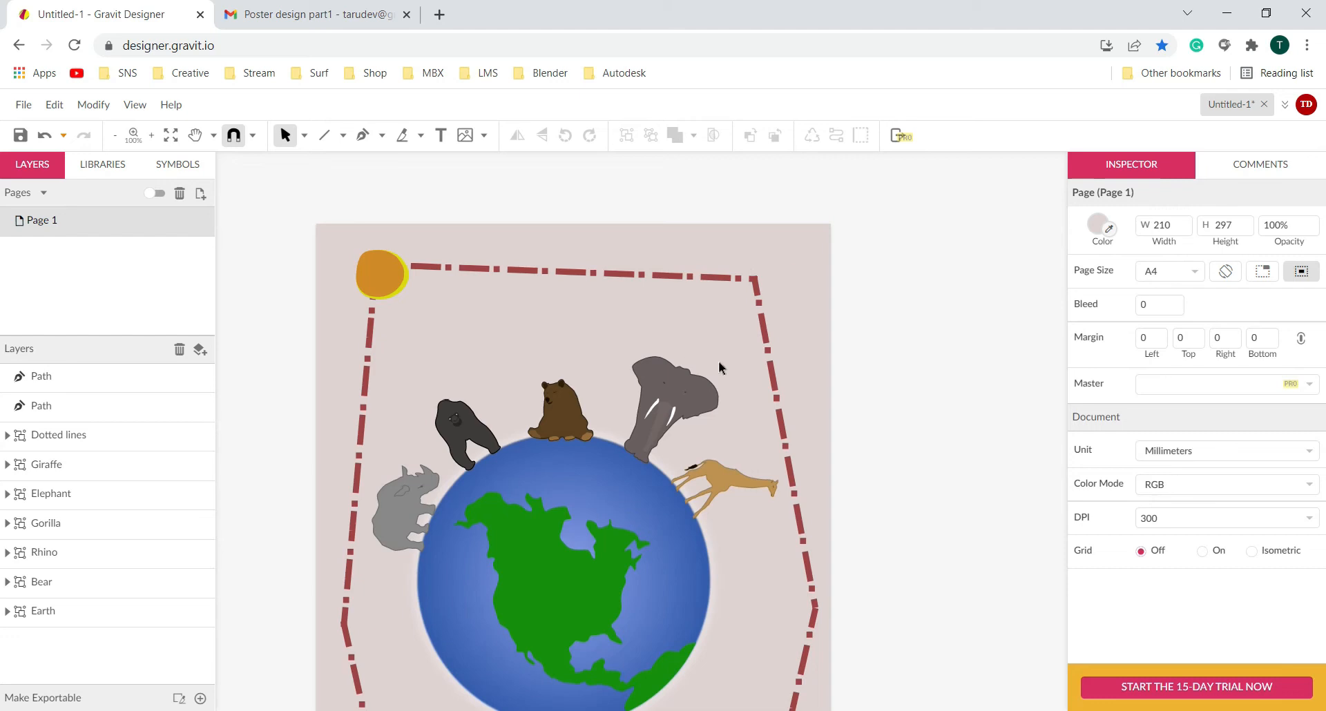
- Draw a borderless yellow ellipse about 14.6 by 12 mm over the frame's top-right corner, matching the first corner's yellow blob
click(75, 376)
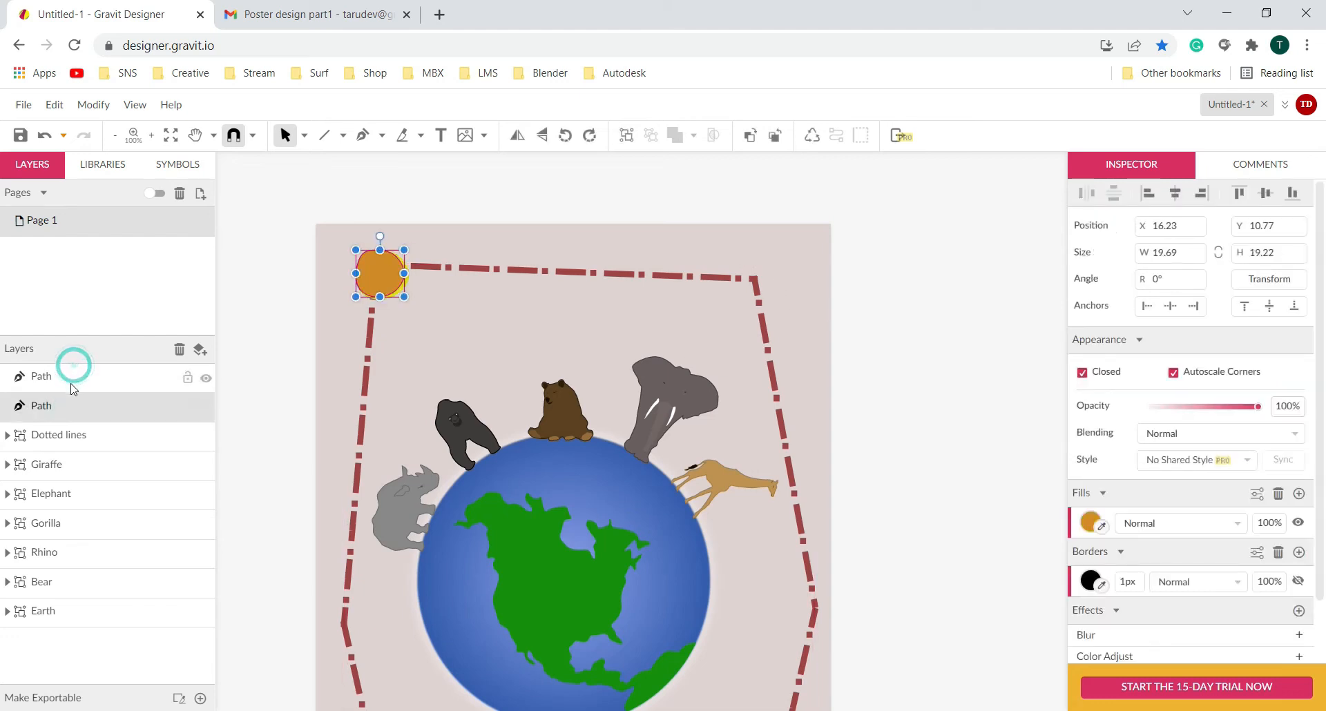
click(72, 413)
scroll(753, 283, up, 5)
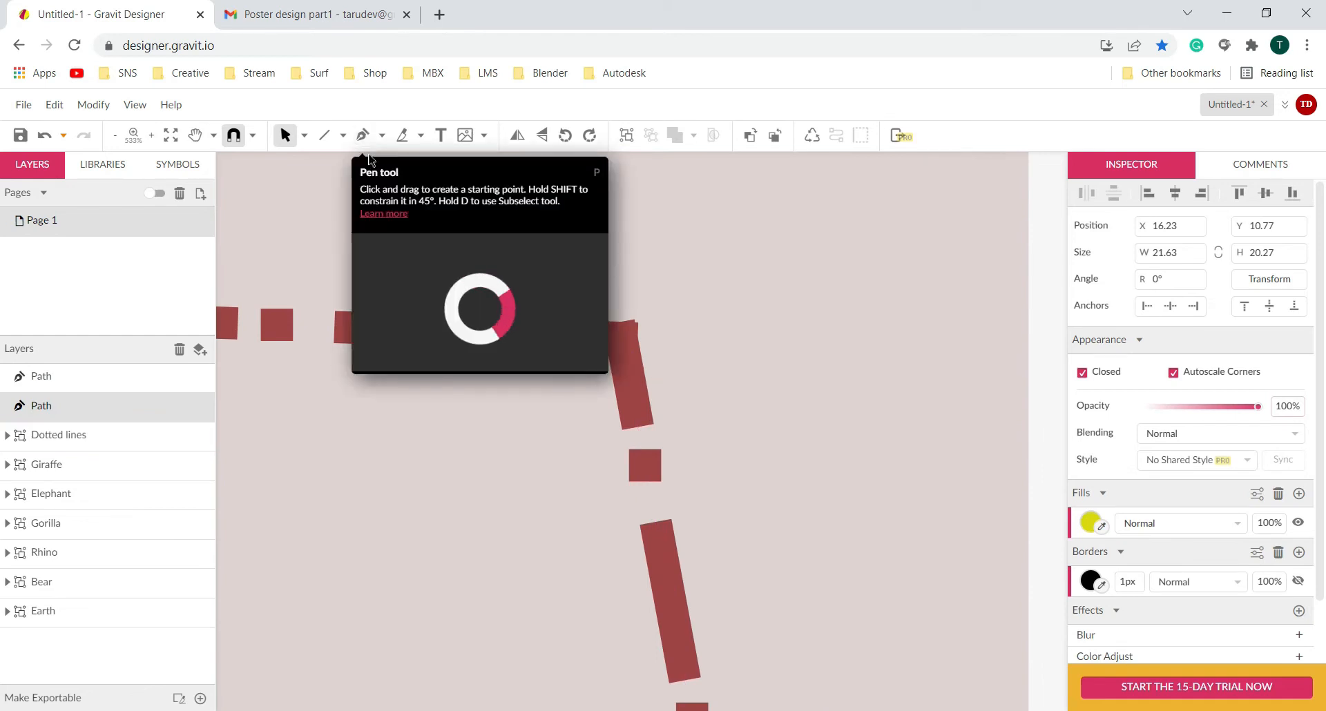
click(343, 135)
click(366, 207)
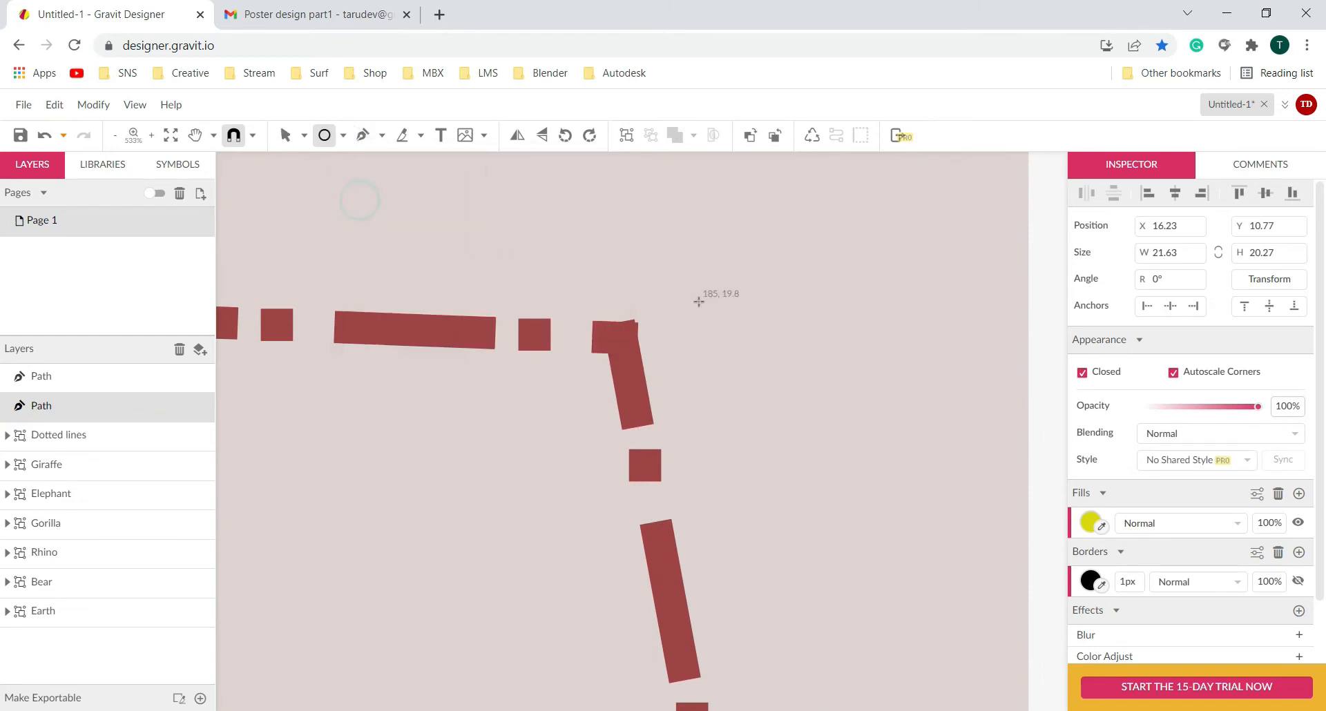
drag(536, 261, 727, 419)
- Convert the top-right ellipse to a path and shift its upper, right and left anchor points into an irregular blob about 13.6 by 13 mm
right_click(695, 383)
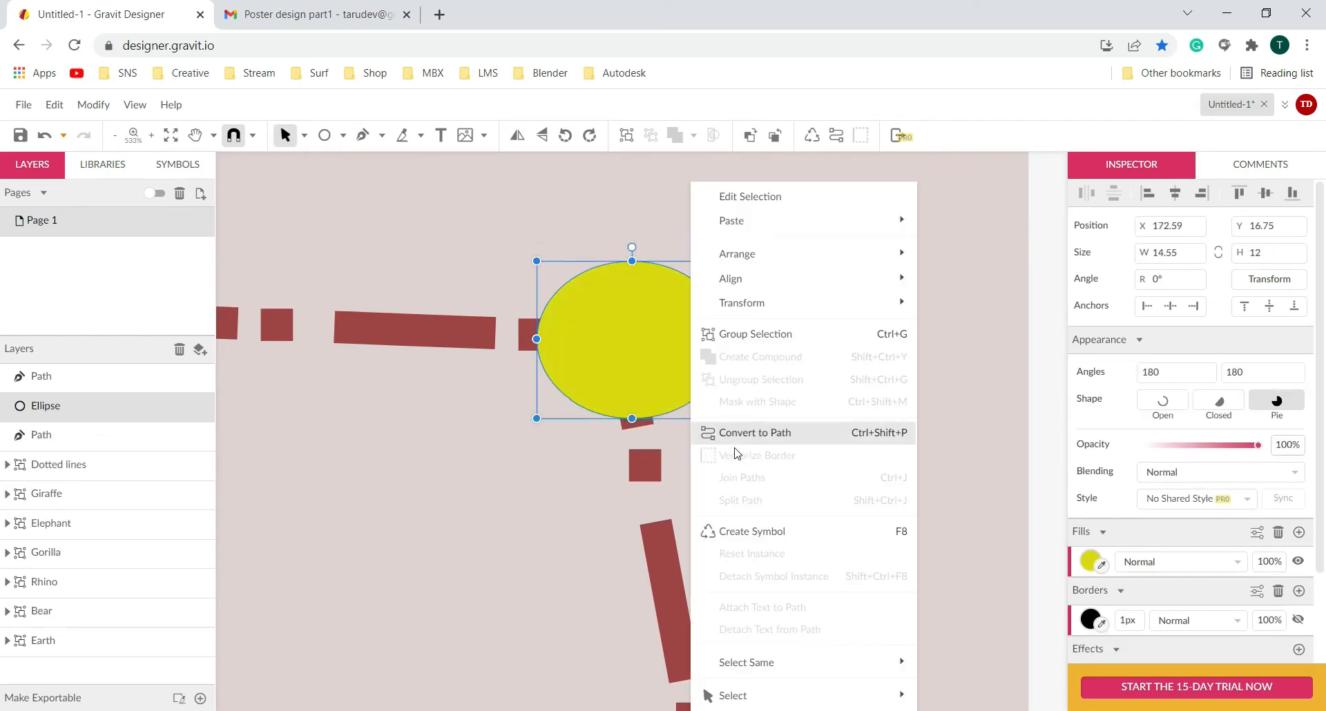
click(748, 435)
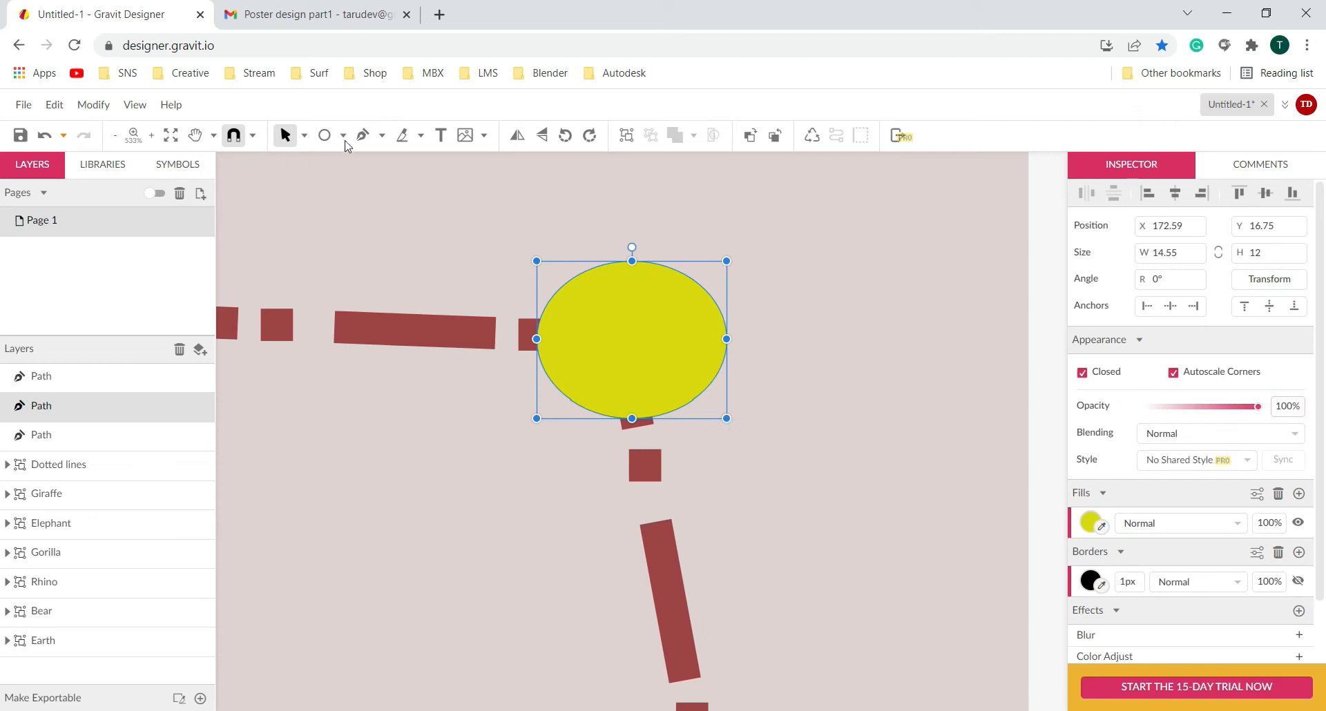
click(307, 135)
click(329, 185)
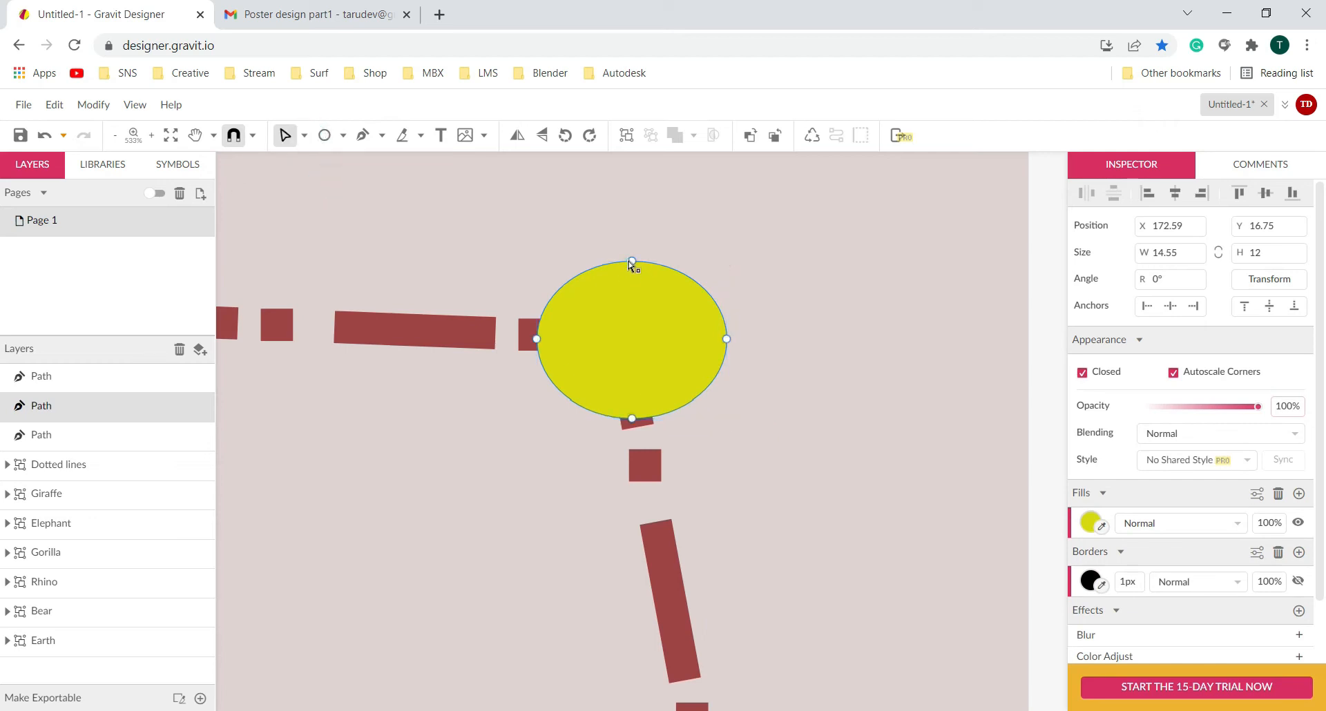
drag(632, 262, 632, 248)
drag(726, 338, 715, 338)
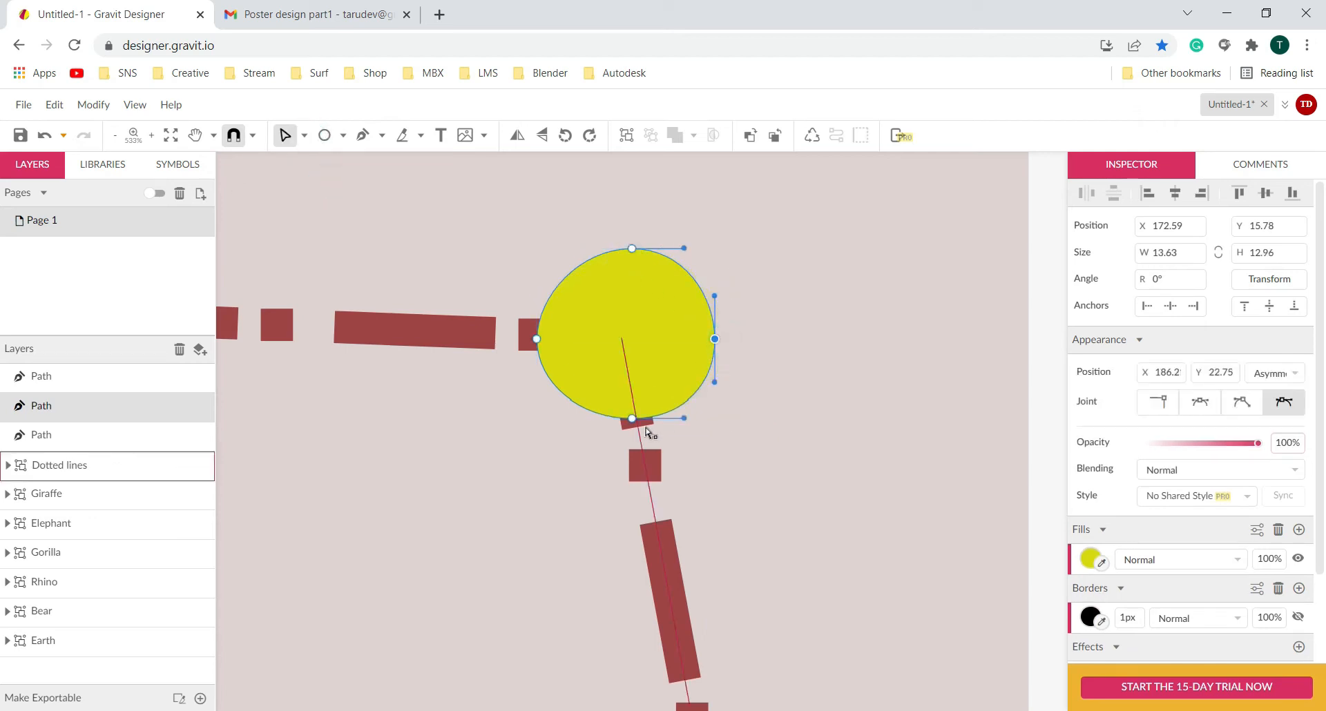
drag(538, 349, 538, 362)
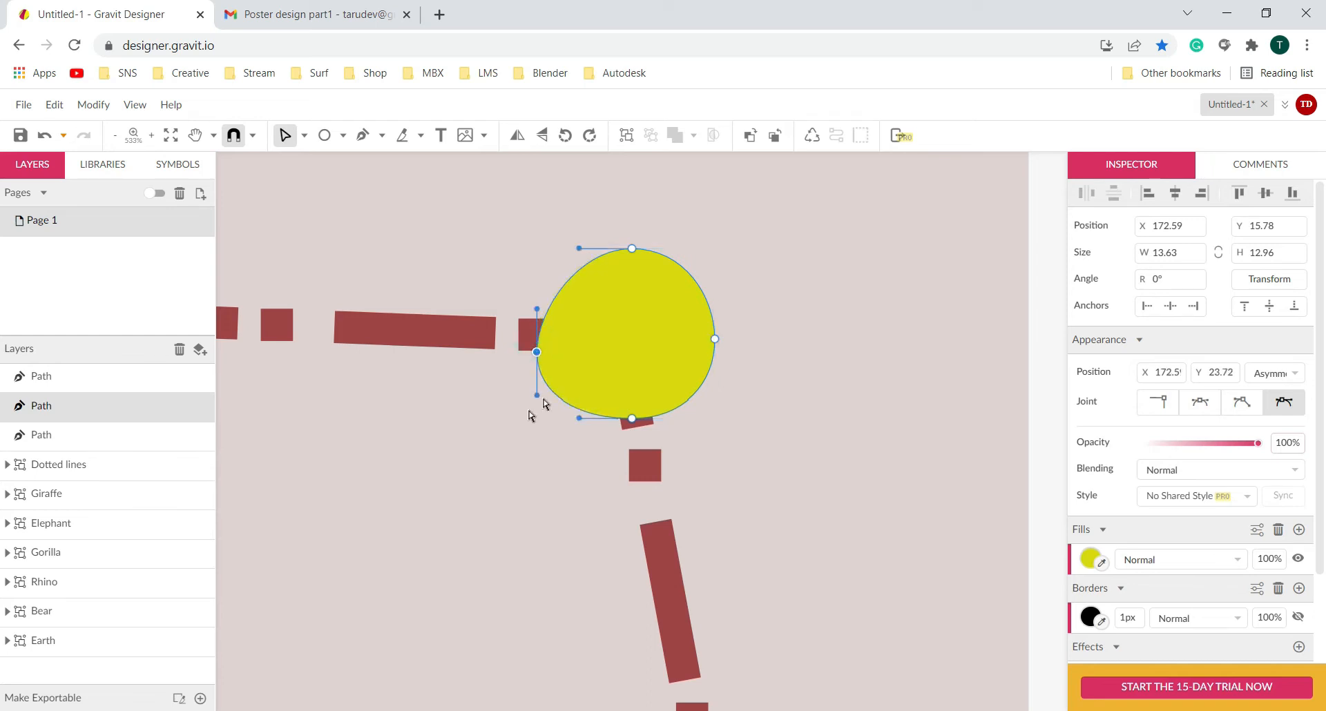
- Shift the top-right blob's upper anchor down and inward, and change the blob's fill to cyan
drag(635, 251, 621, 258)
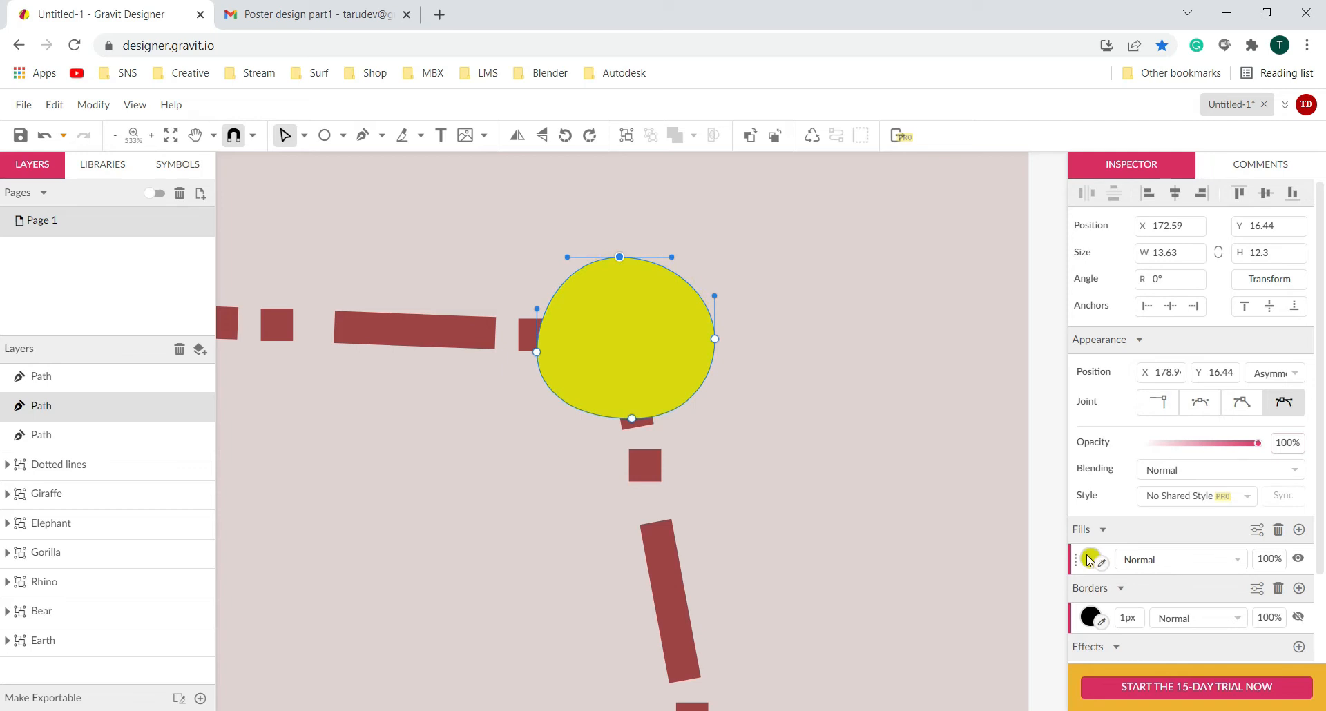
click(1088, 559)
click(1184, 531)
click(685, 345)
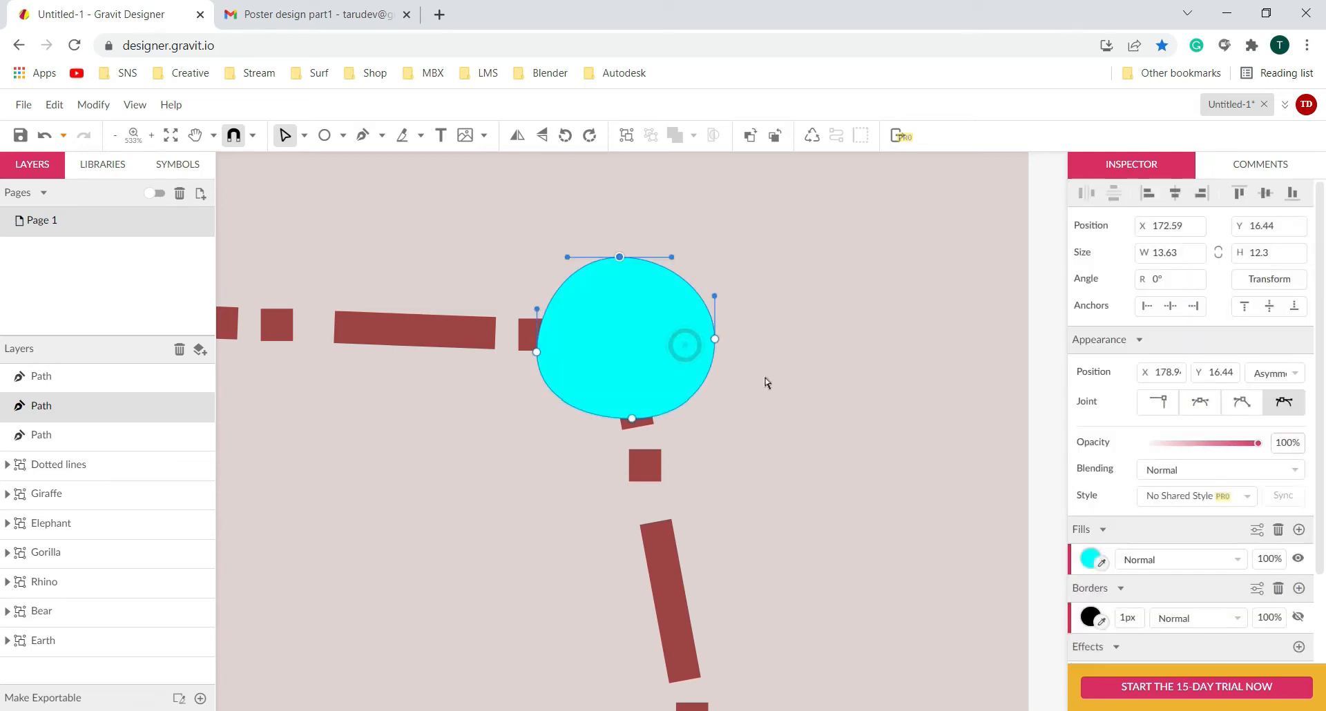
- Duplicate the cyan top-right blob, shrink the copy to about 12.8 by 11.5 mm and recolour it a muted grey-teal
click(304, 134)
click(323, 163)
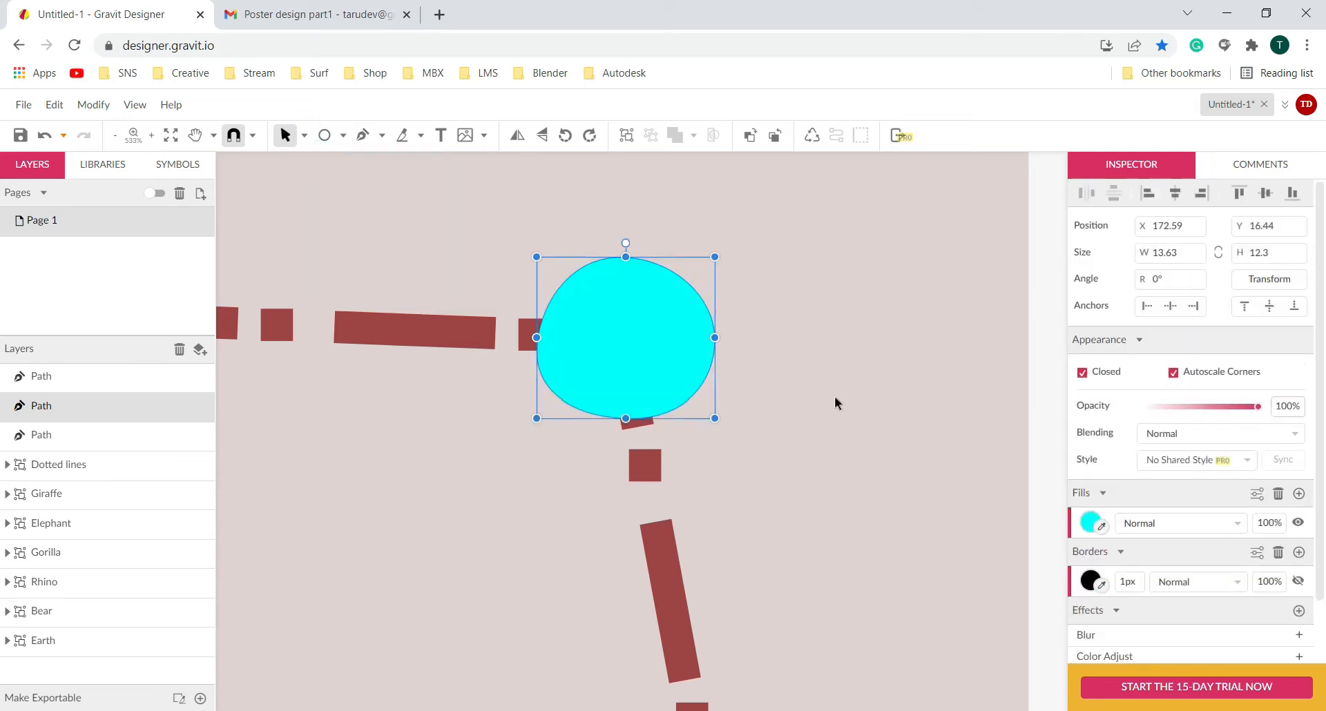
key(ctrl+z)
drag(538, 418, 561, 408)
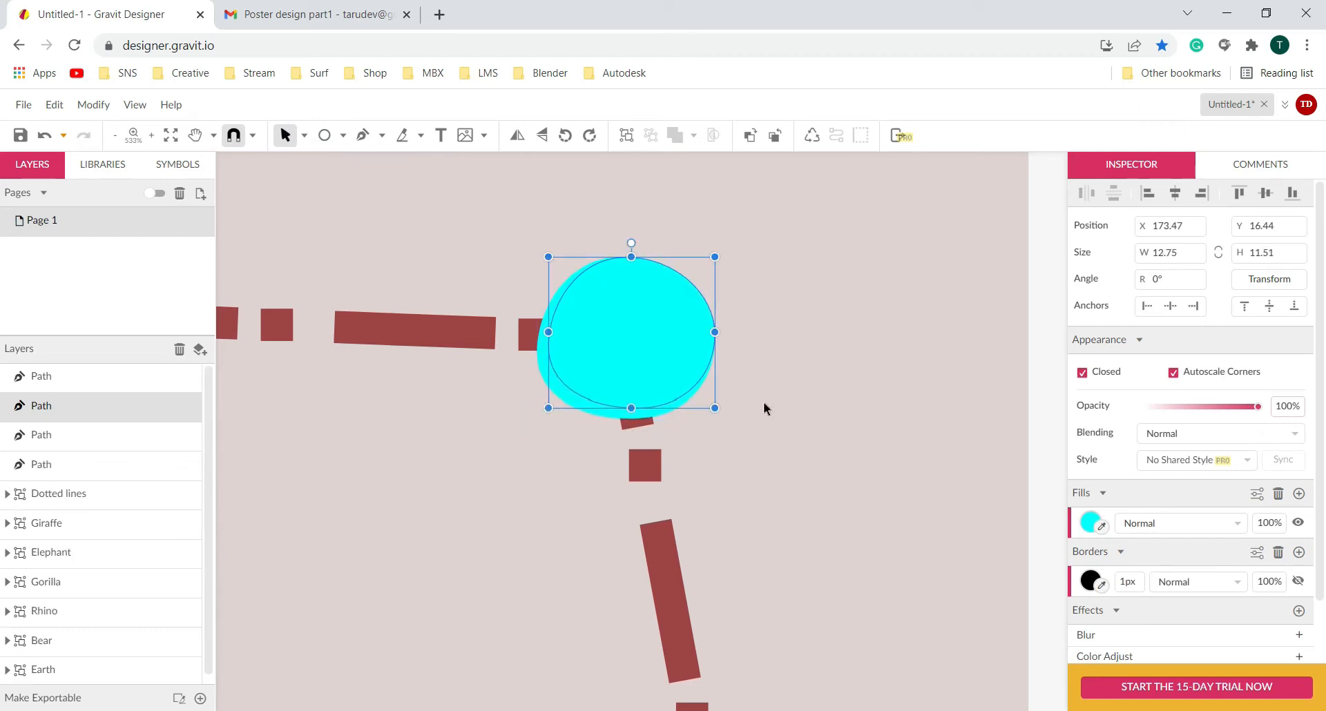
click(1092, 528)
mouse_move(1185, 297)
mouse_down()
mouse_move(1163, 320)
mouse_move(1226, 333)
mouse_move(1164, 289)
mouse_up()
click(812, 437)
- Draw an ellipse about 15.2 by 12.4 mm over the frame's right-hand middle corner
scroll(812, 437, down, 5)
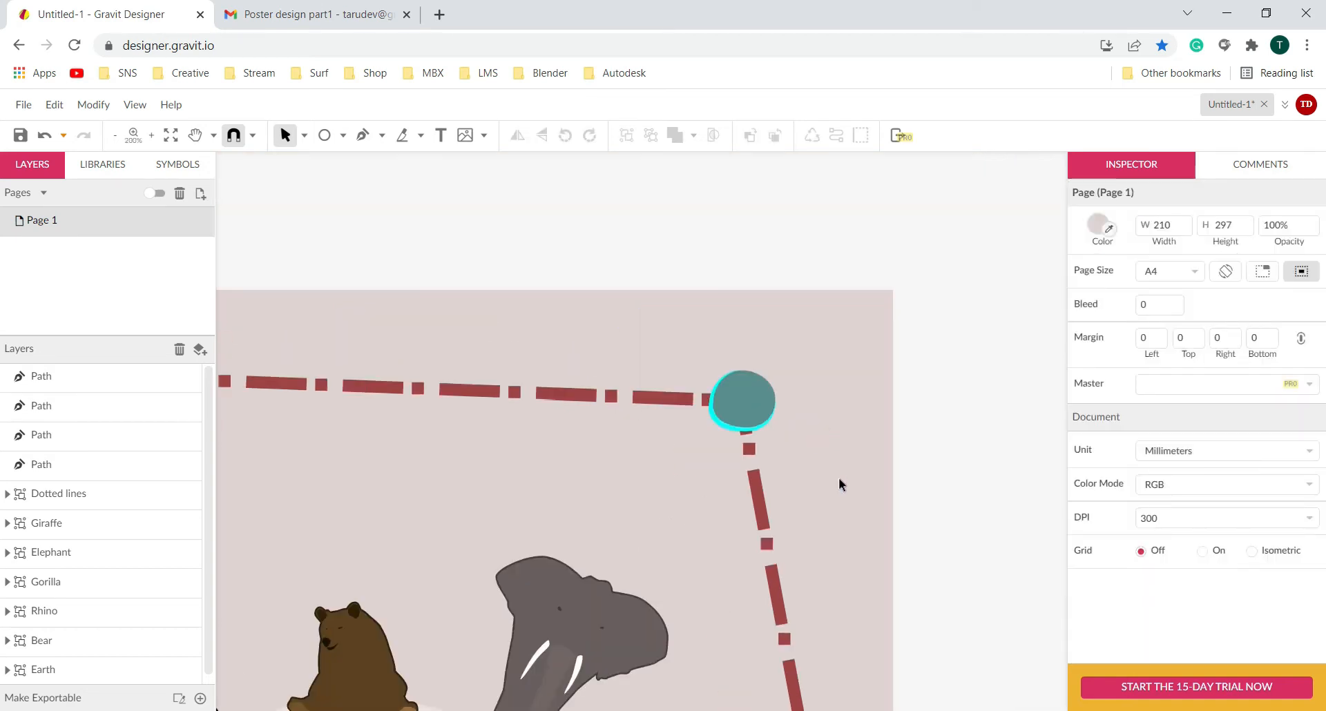
scroll(836, 512, down, 4)
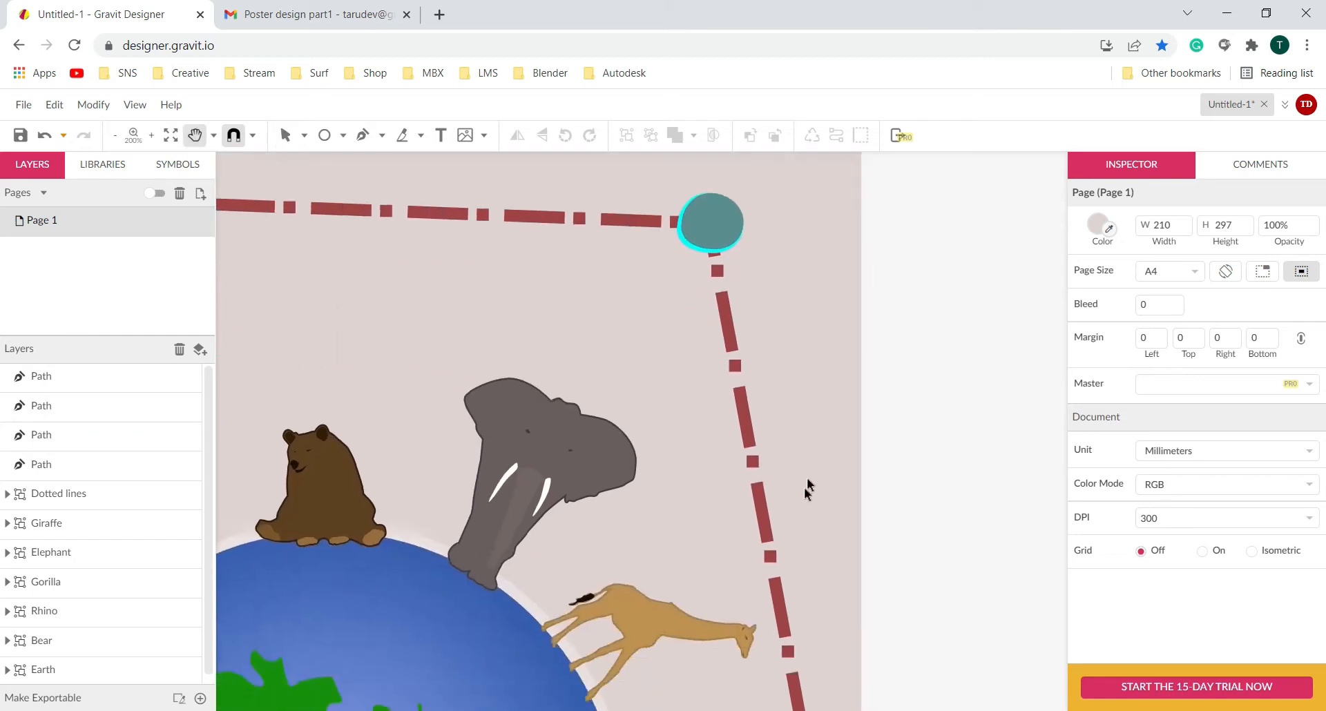
scroll(805, 472, up, 2)
scroll(734, 474, up, 2)
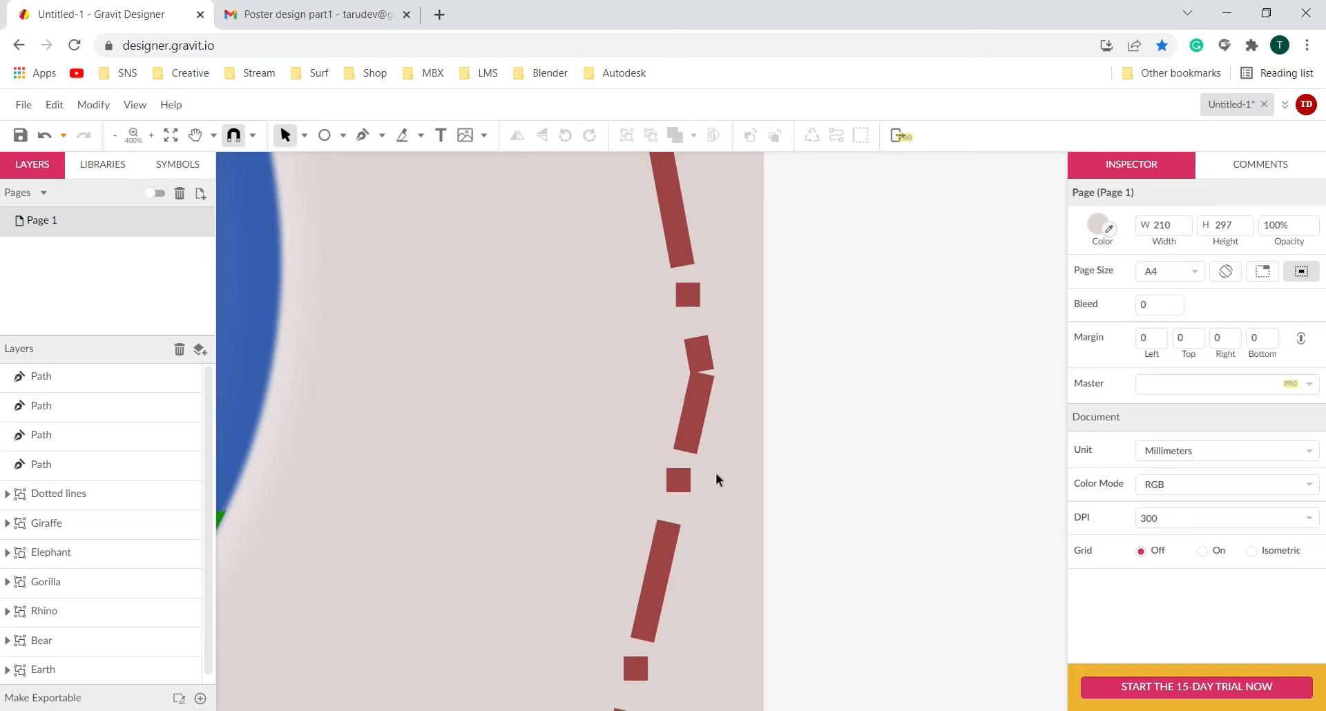
click(325, 136)
drag(612, 318, 760, 443)
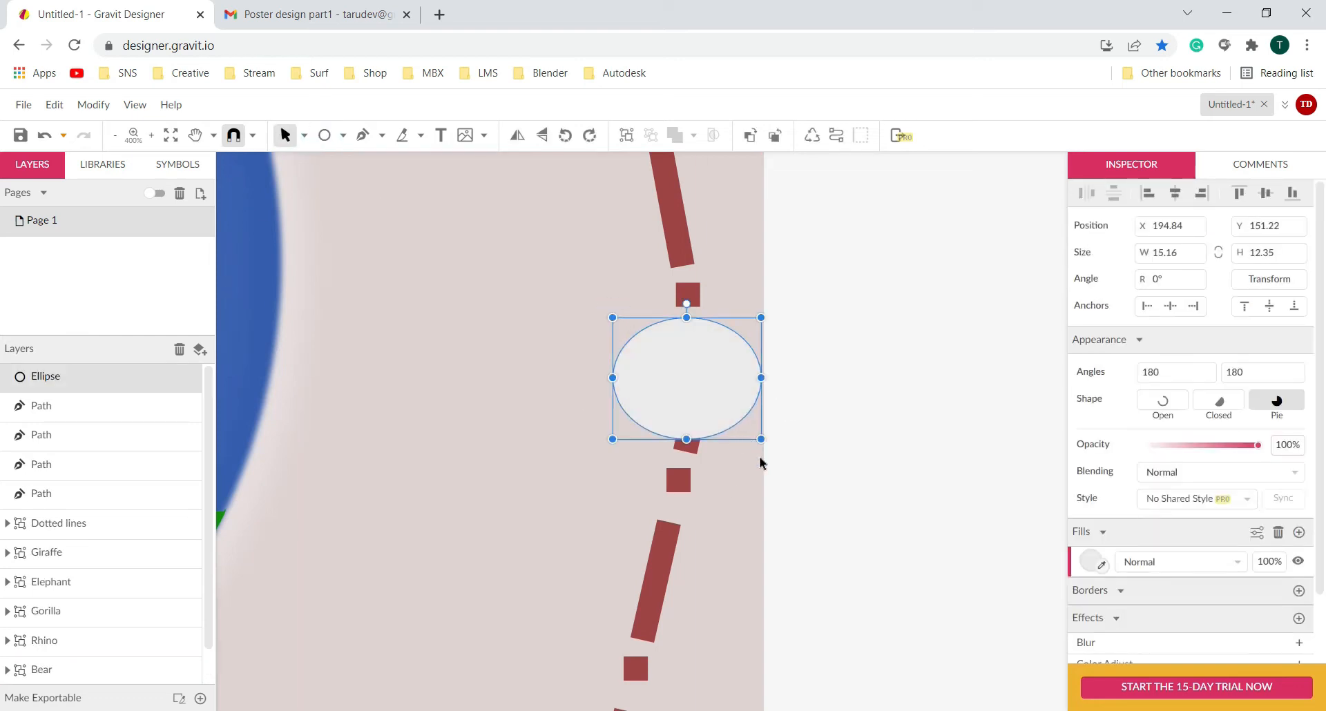
- Lock the Dotted lines, Giraffe, Elephant, Gorilla, Rhino and Earth groups
scroll(781, 481, down, 5)
scroll(787, 503, up, 3)
scroll(787, 503, down, 3)
click(782, 383)
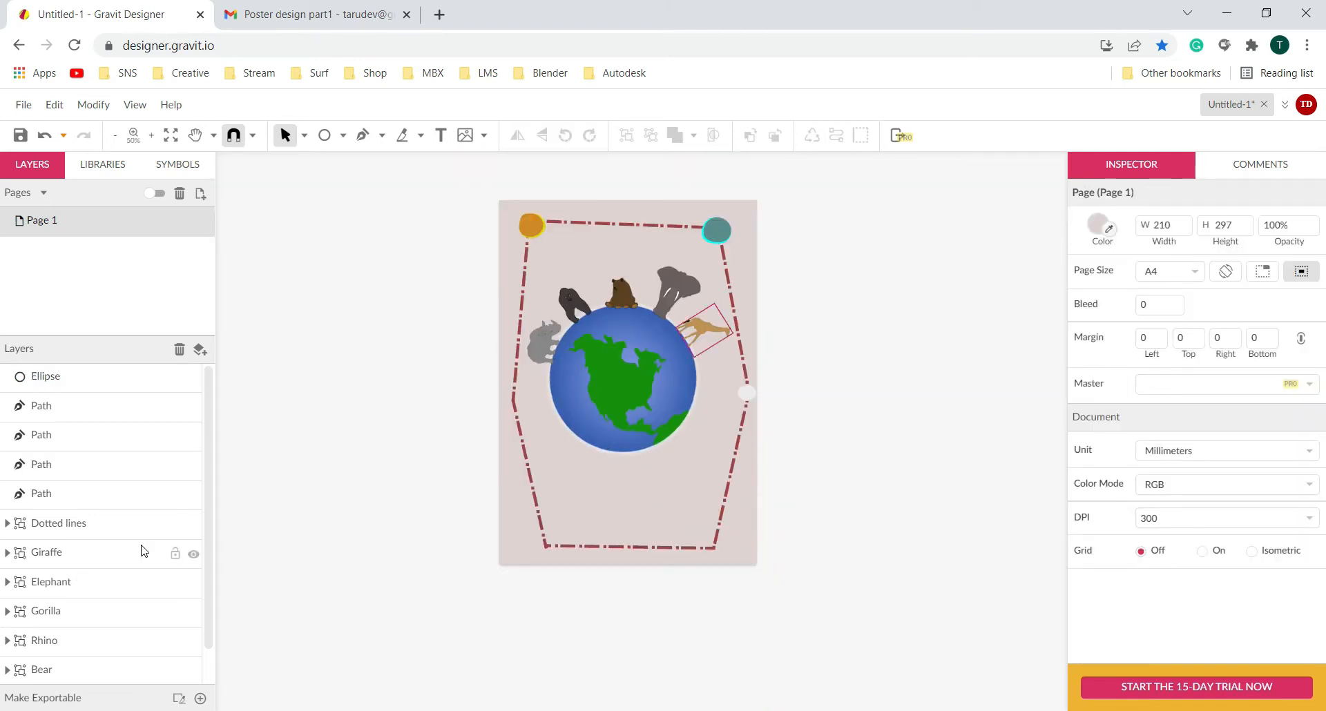
click(194, 526)
click(192, 526)
click(176, 525)
click(177, 554)
click(176, 613)
scroll(176, 588, down, 1)
click(176, 604)
click(175, 643)
click(175, 662)
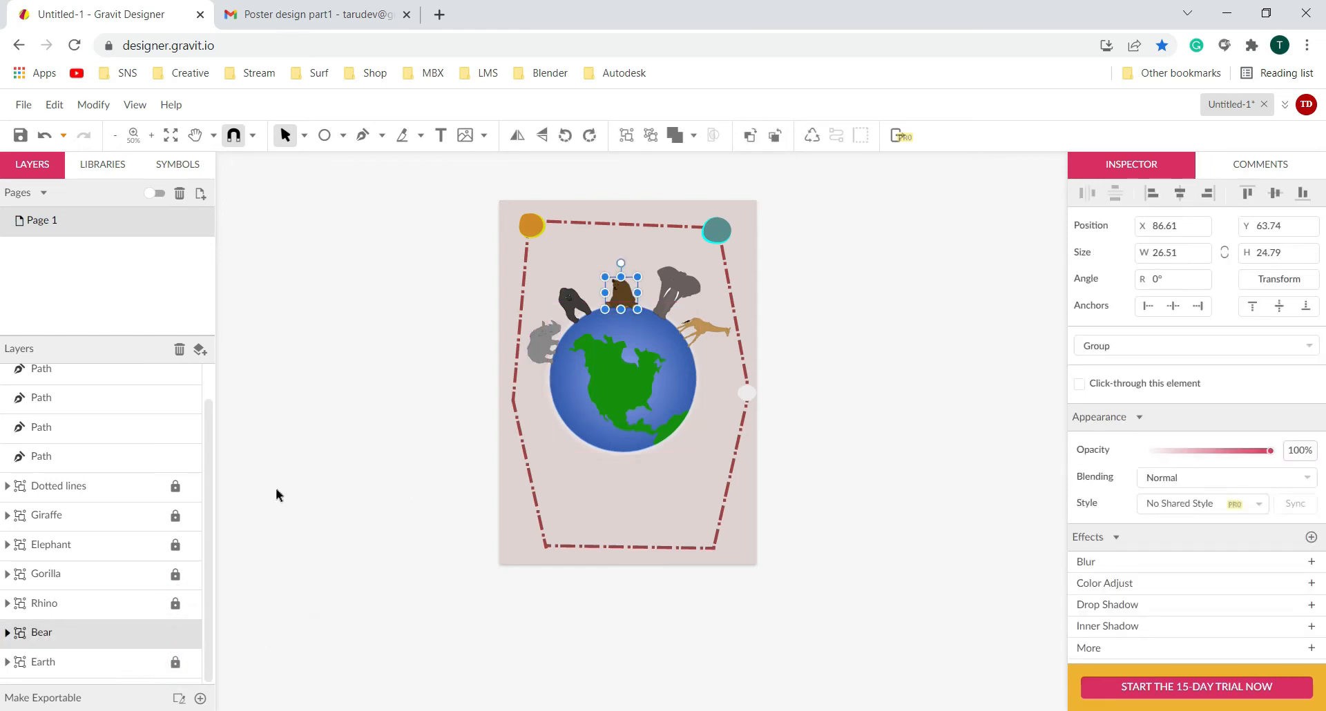
- Lock the four blob paths that decorate the two upper frame corners
click(175, 456)
click(176, 428)
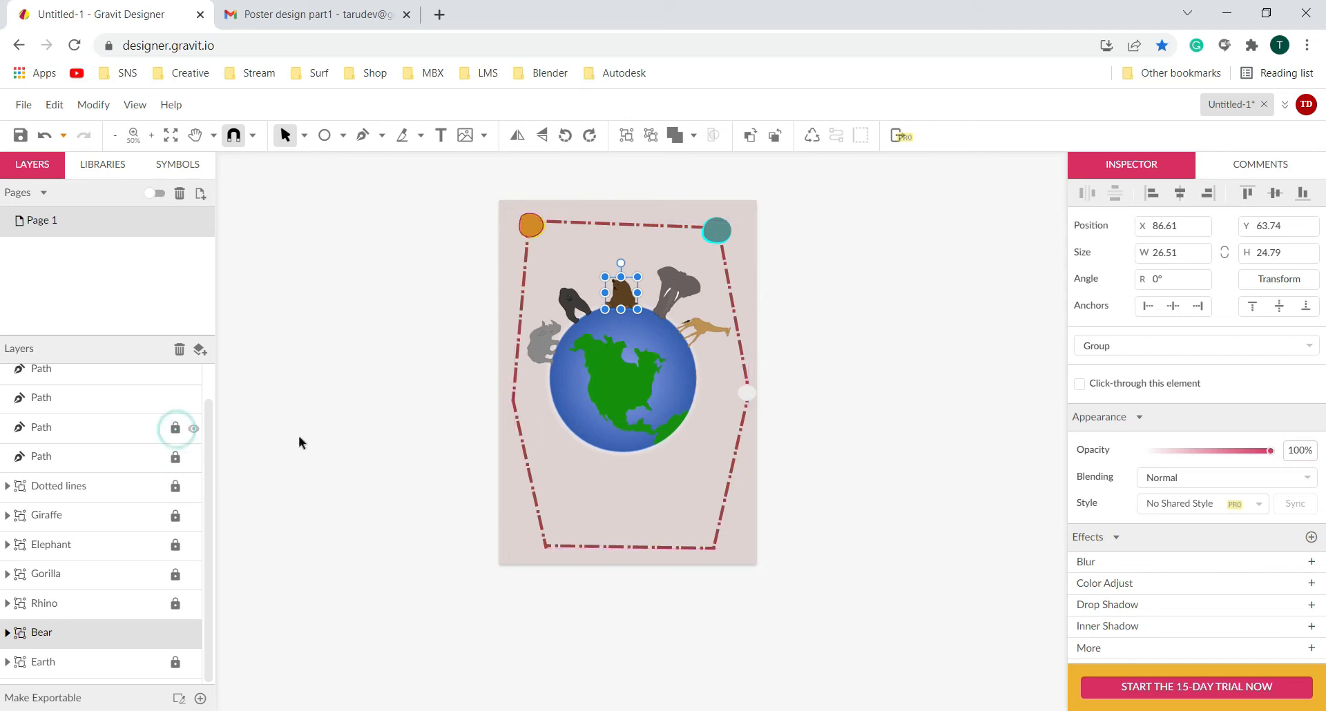
scroll(153, 419, up, 1)
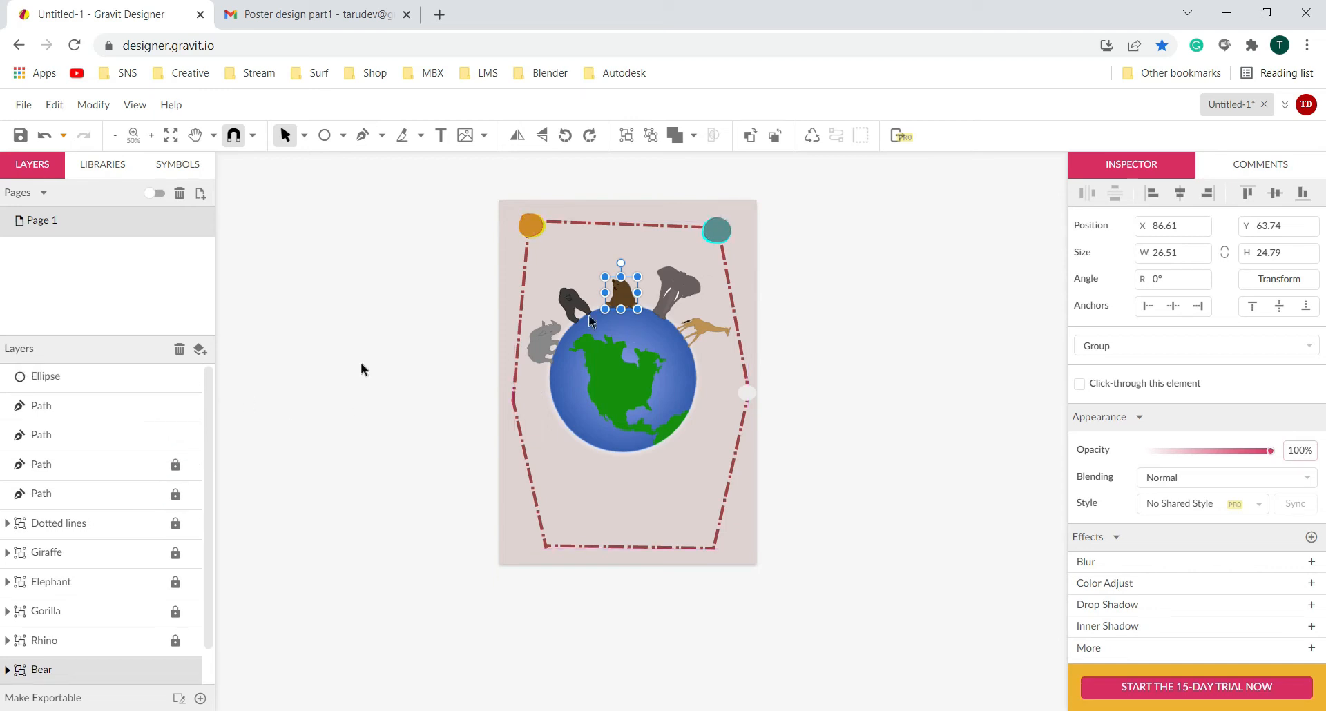
click(176, 435)
click(175, 406)
- Resize the right-hand ellipse to about 15.5 by 14.4 mm and recentre it over the frame corner
scroll(751, 492, up, 5)
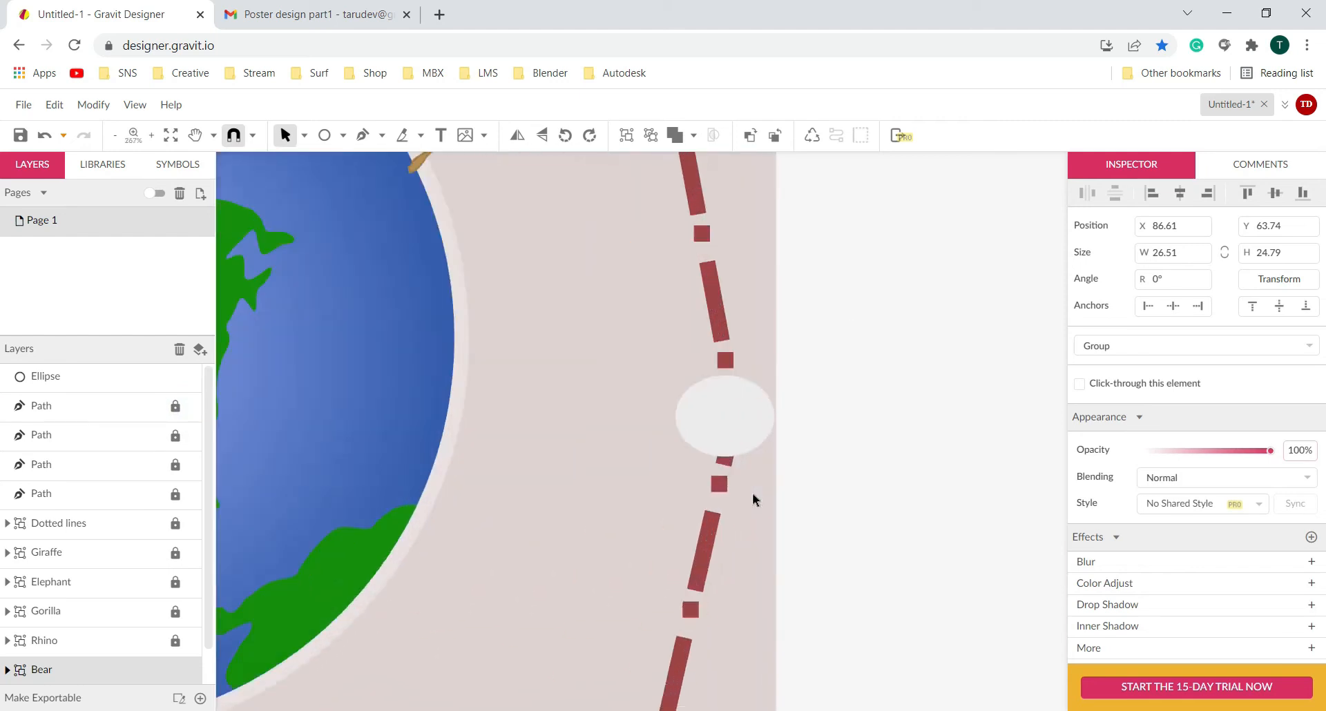
scroll(752, 493, up, 2)
click(704, 364)
drag(771, 412, 719, 473)
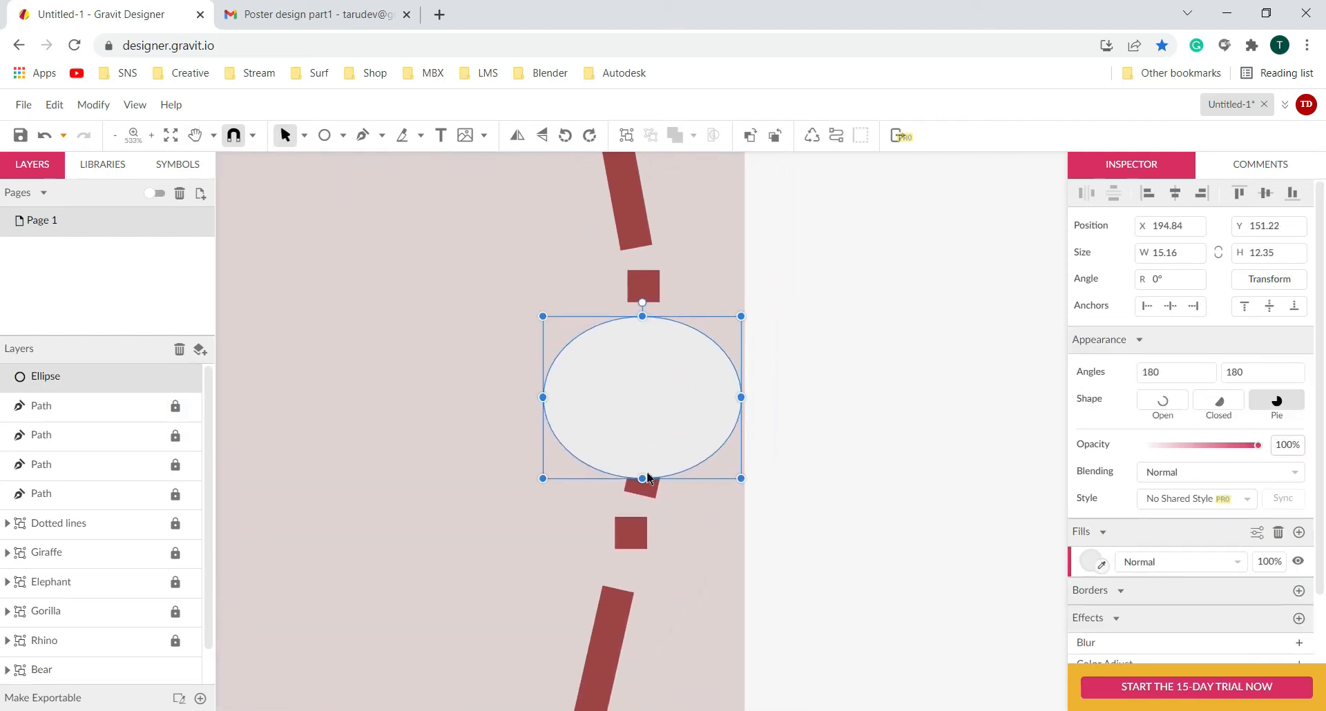
drag(543, 484, 538, 504)
drag(657, 433, 649, 430)
right_click(649, 431)
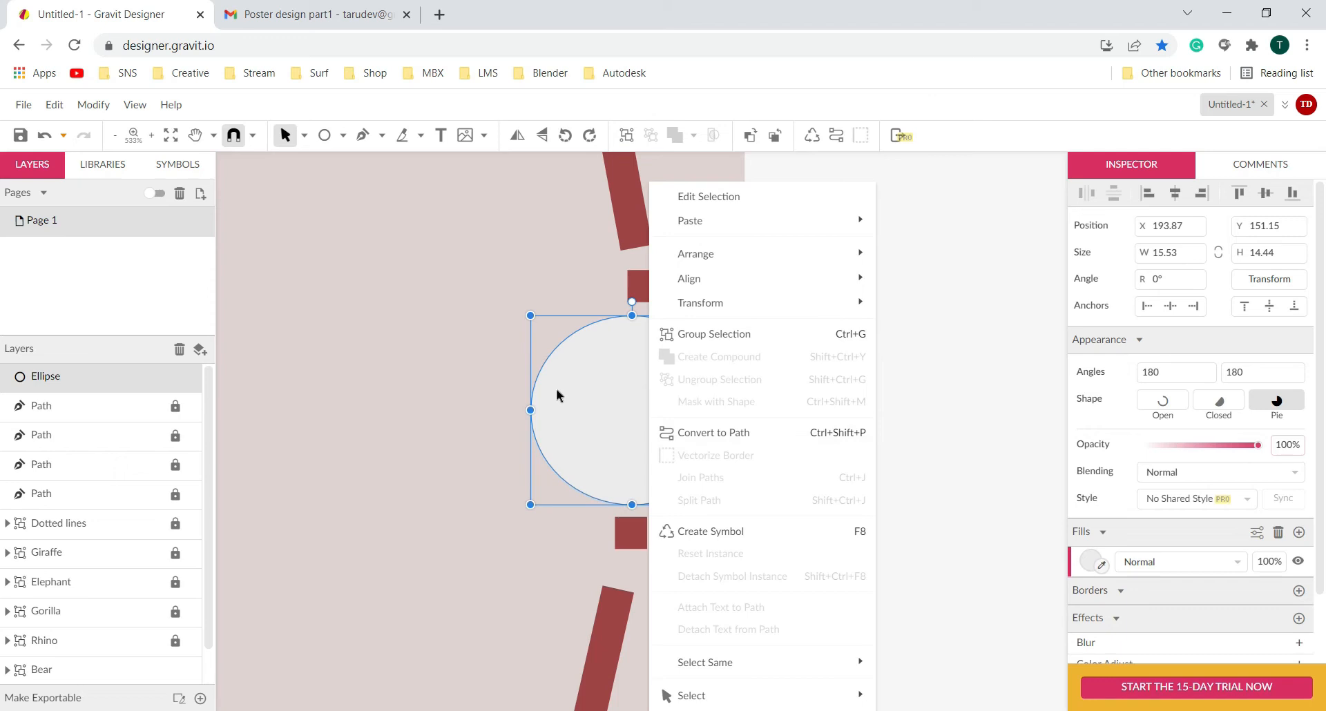
click(993, 289)
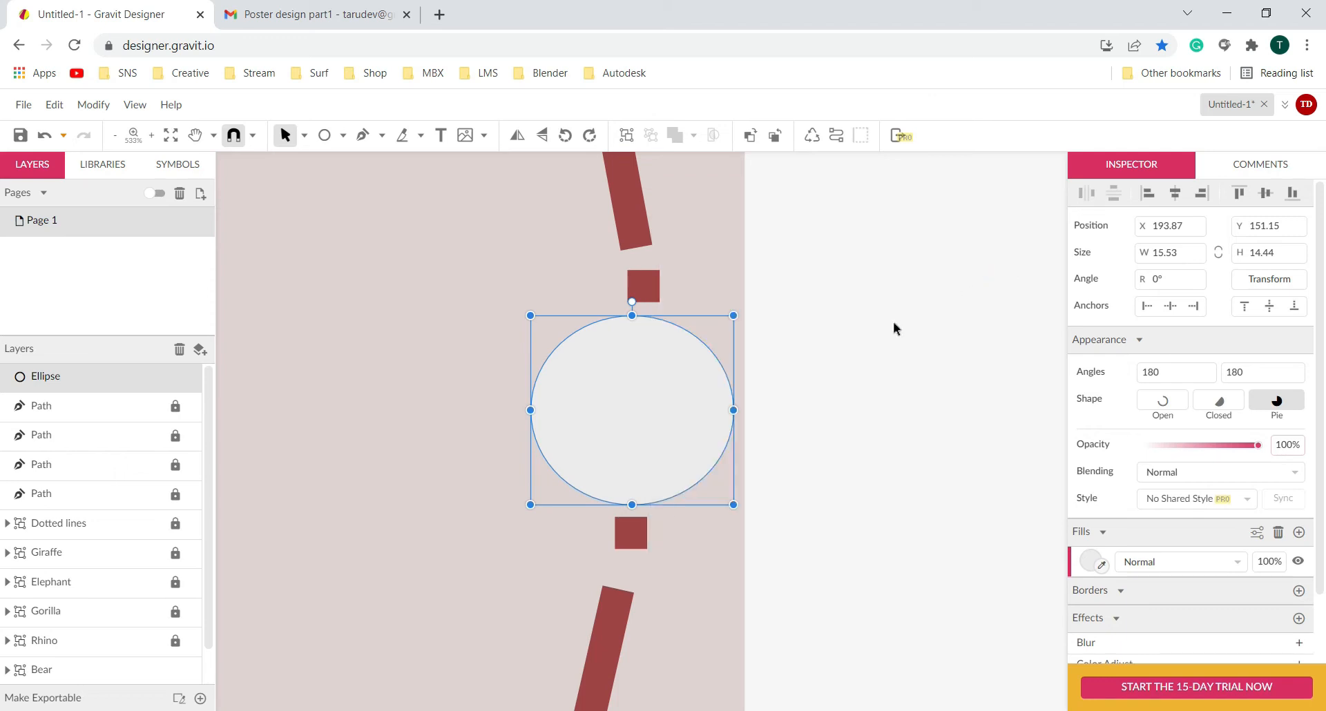
right_click(663, 401)
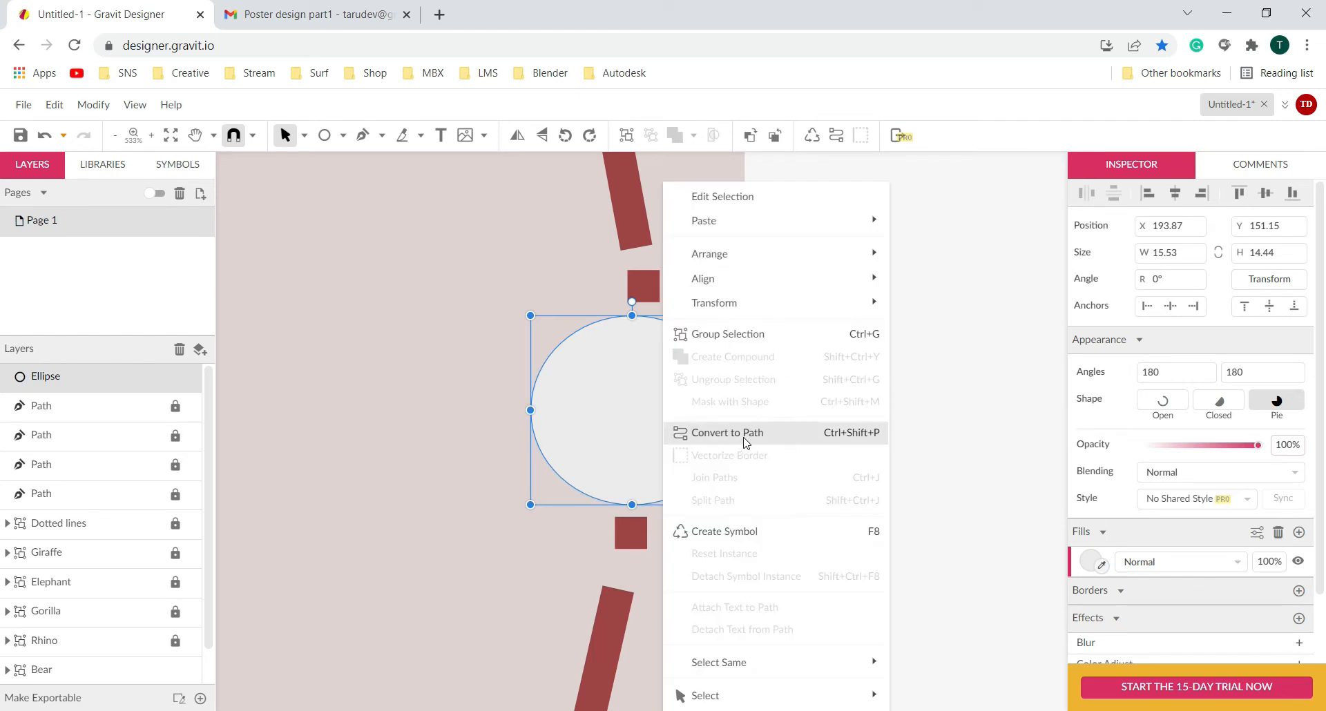
click(577, 416)
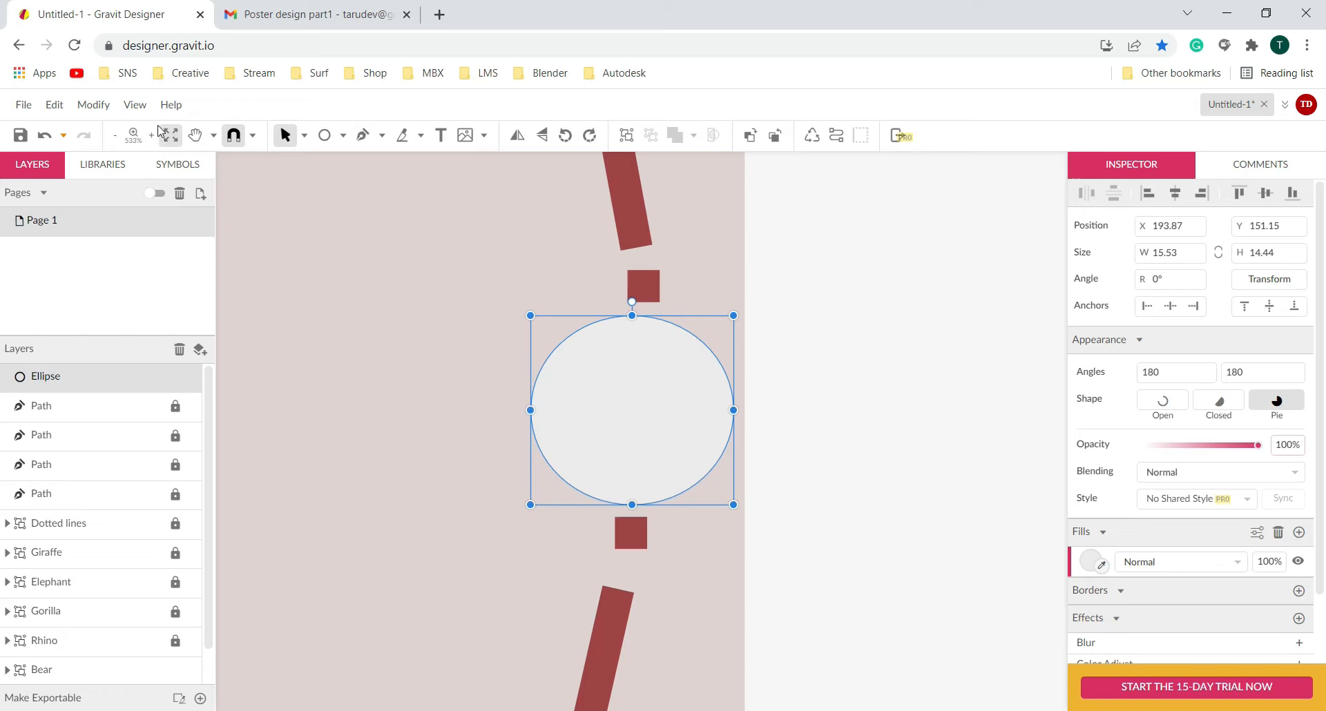
- Convert the right-hand ellipse to a path and shift its upper, left and right anchors into an irregular blob
click(97, 107)
mouse_move(168, 436)
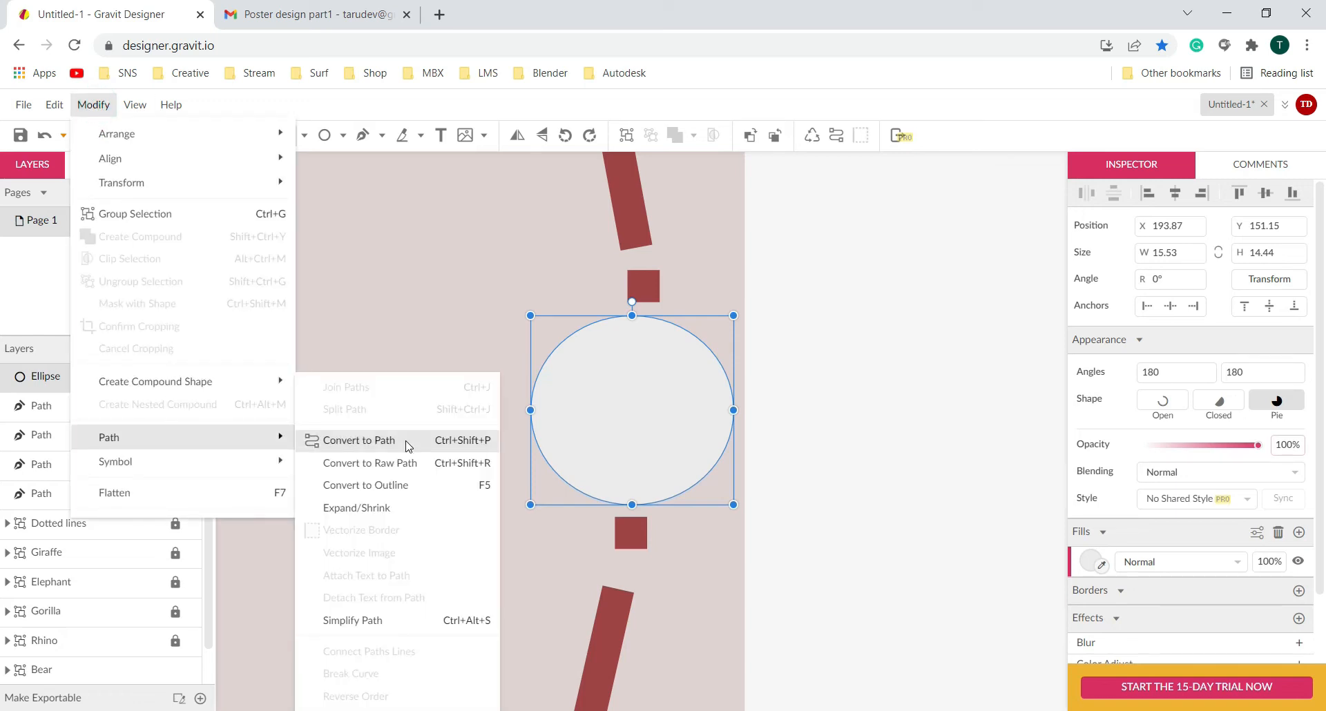
click(476, 441)
click(304, 135)
click(325, 178)
drag(634, 319, 621, 297)
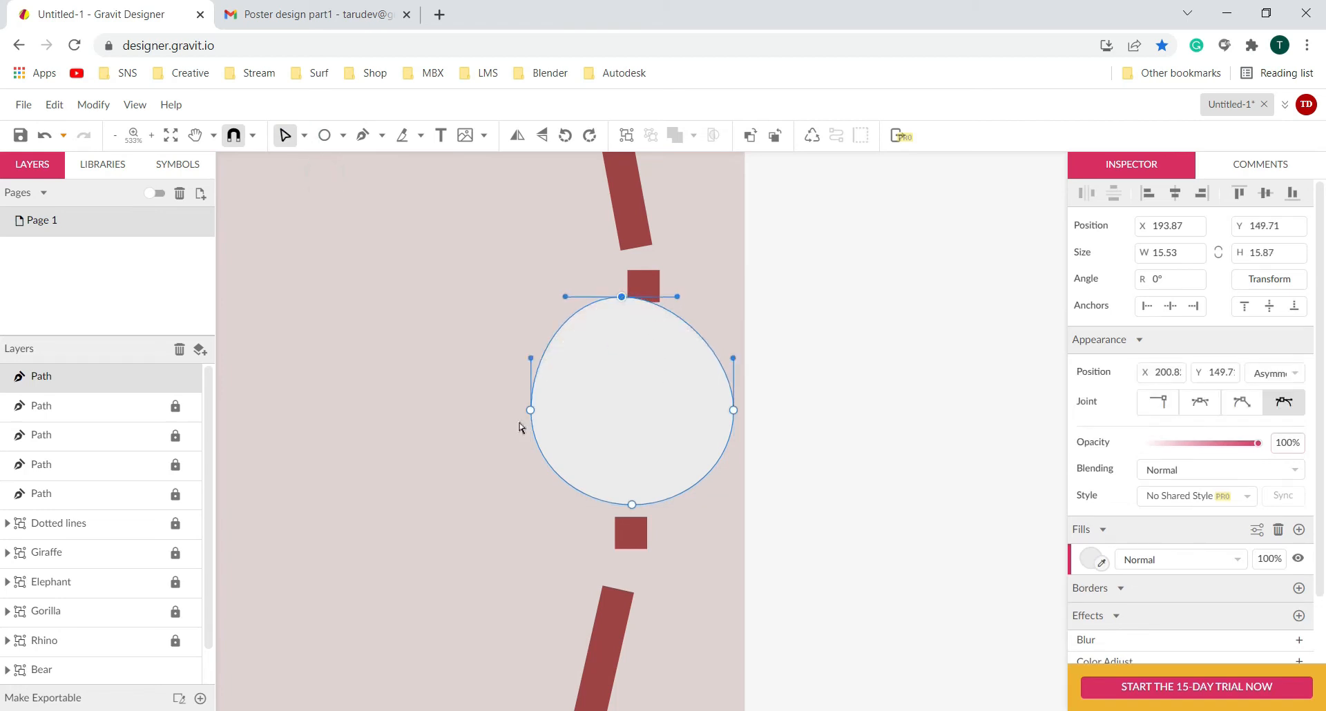
drag(530, 410, 531, 432)
mouse_move(734, 410)
mouse_down()
mouse_move(743, 385)
mouse_move(736, 396)
mouse_up()
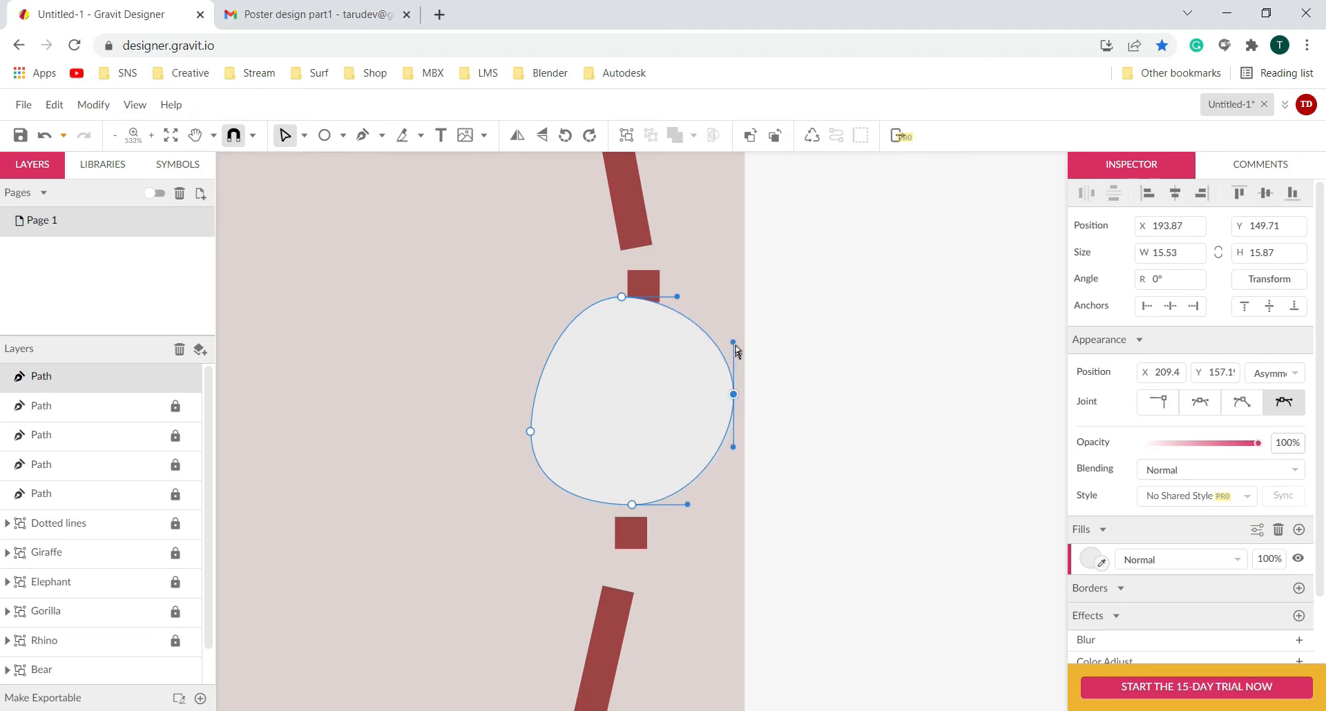
click(807, 431)
drag(621, 297, 633, 313)
- Fill the right-hand blob with a toned-down magenta
click(1092, 557)
click(1277, 531)
drag(1248, 299, 1239, 292)
click(696, 421)
- Duplicate the right-hand blob, shrink the copy slightly and recolour it a muted red
key(v)
key(ctrl+d)
drag(733, 312, 711, 334)
click(1092, 522)
click(1122, 492)
mouse_move(1207, 257)
mouse_down()
mouse_move(1224, 269)
mouse_move(1219, 304)
mouse_up()
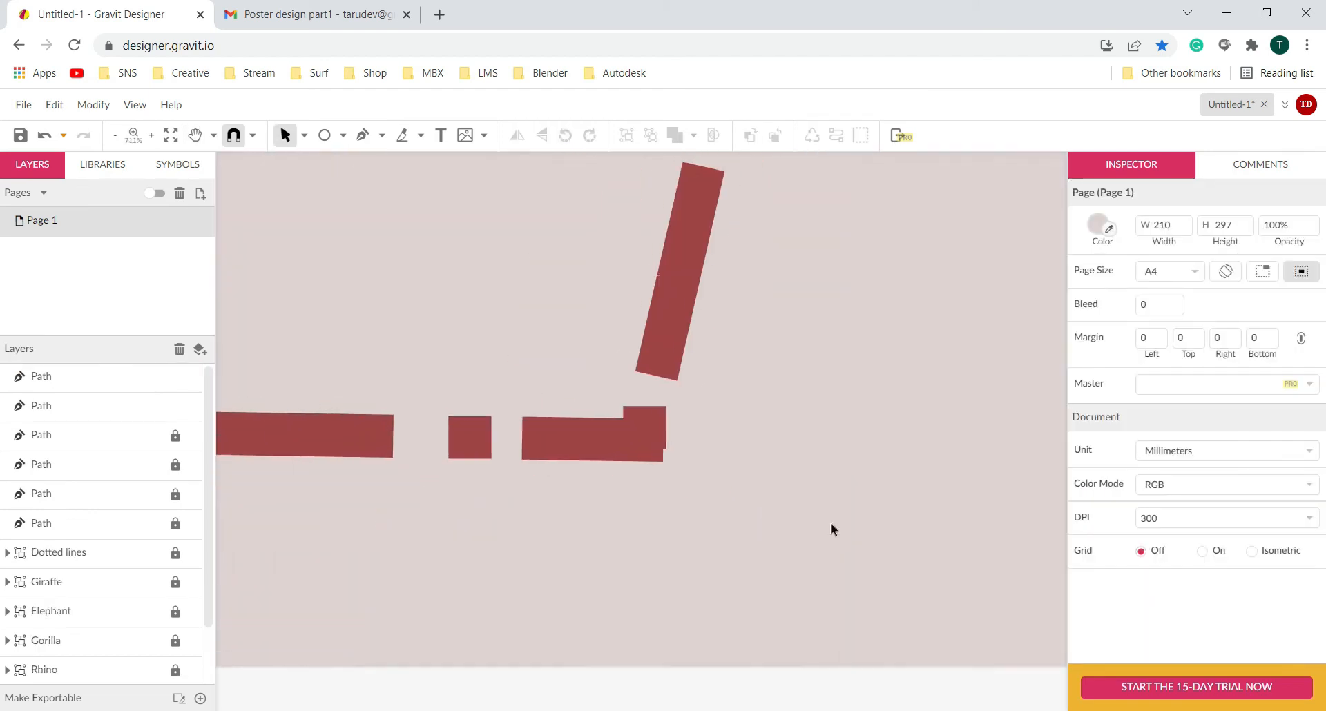
- Draw a circle about 15.3 mm across and centre it over the frame's bottom-right corner
key(e)
drag(558, 352, 826, 619)
drag(692, 486, 641, 435)
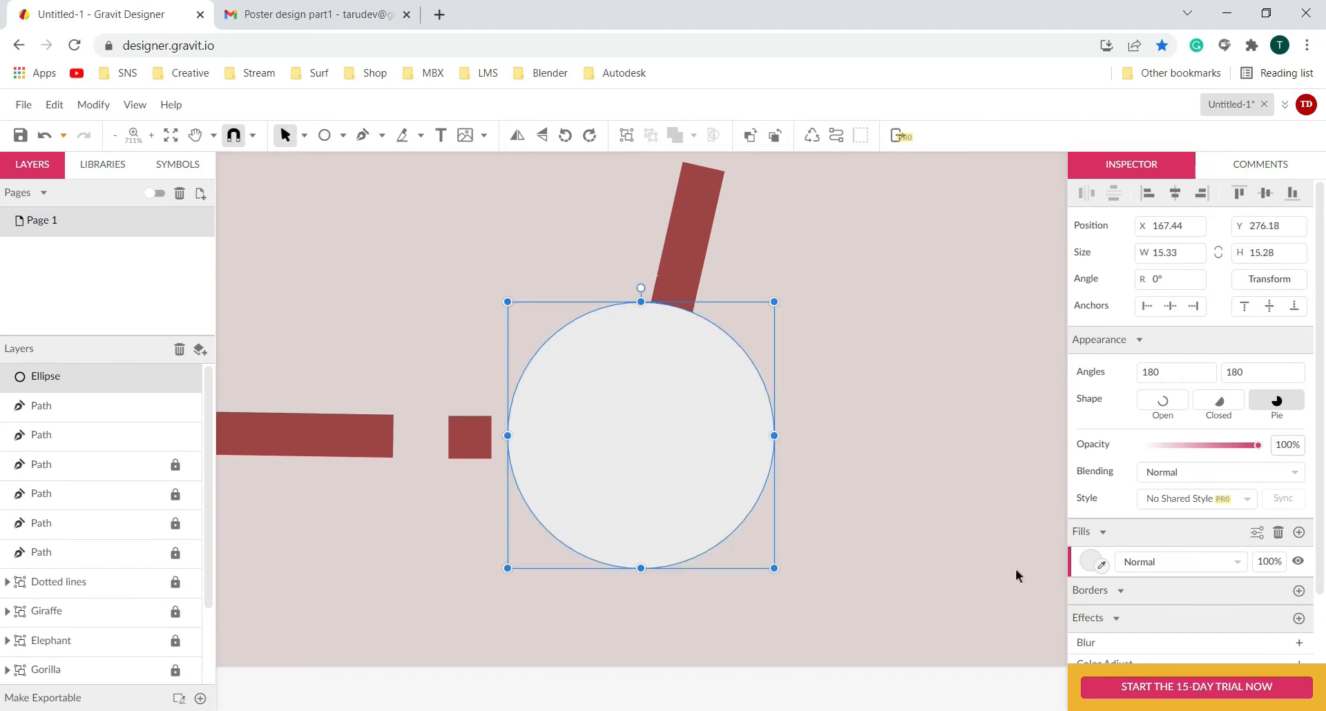
- Convert the bottom-right circle to a path and shift its upper, right and left anchors into a blob about 14.4 mm across
key(ctrl+shift+p)
double_click(633, 381)
drag(641, 302, 651, 317)
drag(774, 436, 767, 461)
drag(508, 436, 518, 438)
- Fill the bottom-right blob with blue-grey
click(1091, 558)
click(1217, 530)
click(817, 432)
key(Escape)
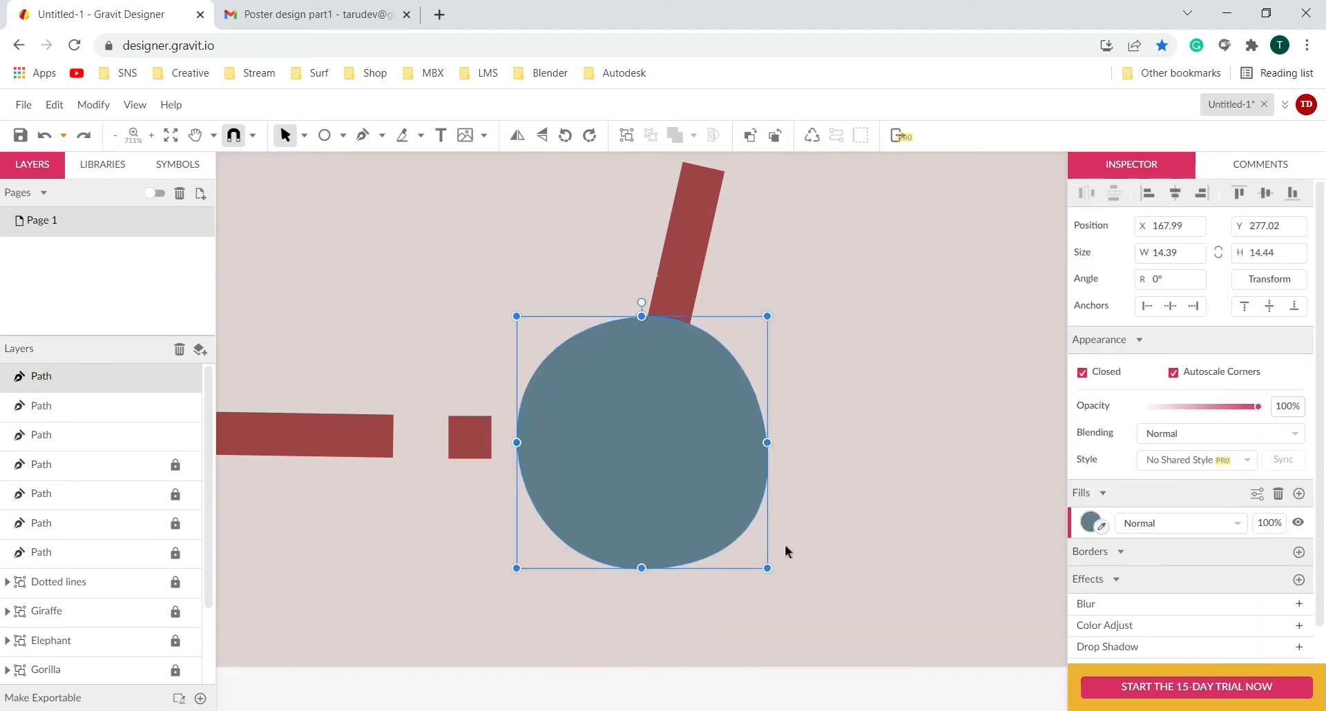
- Duplicate the bottom-right blob, shrink the copy to about 12.7 by 12.8 mm and fill it with bright cyan #38F2F2
key(ctrl+d)
drag(766, 568, 716, 516)
click(1091, 523)
click(1283, 254)
click(1184, 493)
click(1253, 248)
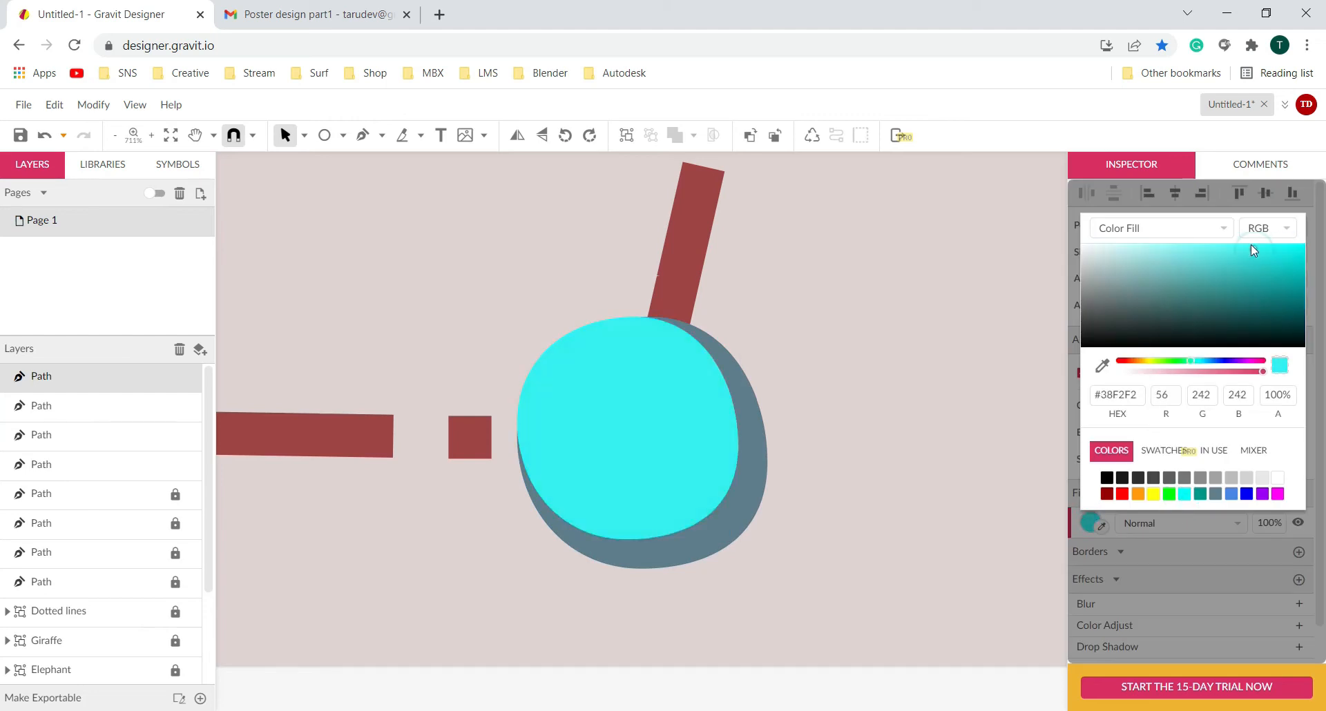
- Draw an ellipse about 19.8 by 20.2 mm over the frame's bottom-left corner
scroll(898, 470, down, 8)
scroll(726, 498, up, 6)
drag(610, 548, 584, 530)
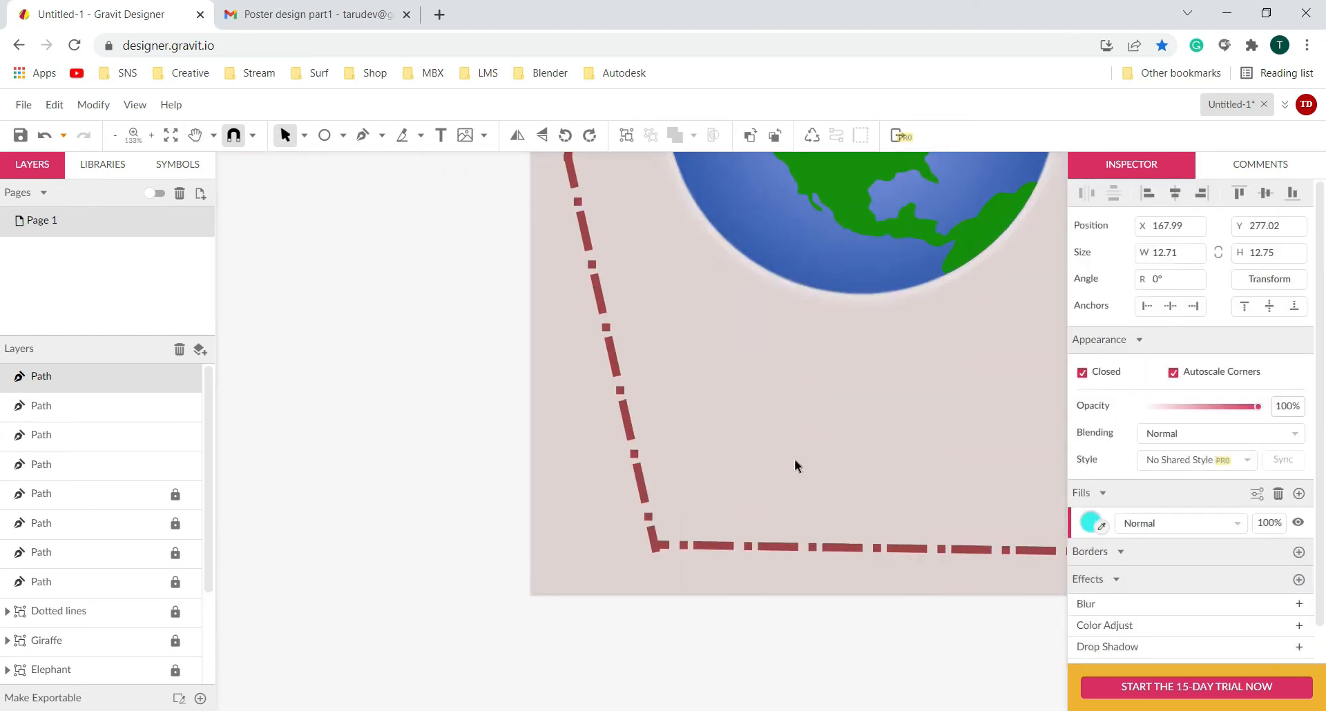
scroll(726, 433, up, 4)
key(e)
drag(579, 443, 723, 591)
- Convert the bottom-left ellipse to a path and shift its upper, left and right anchors into an irregular blob
right_click(690, 522)
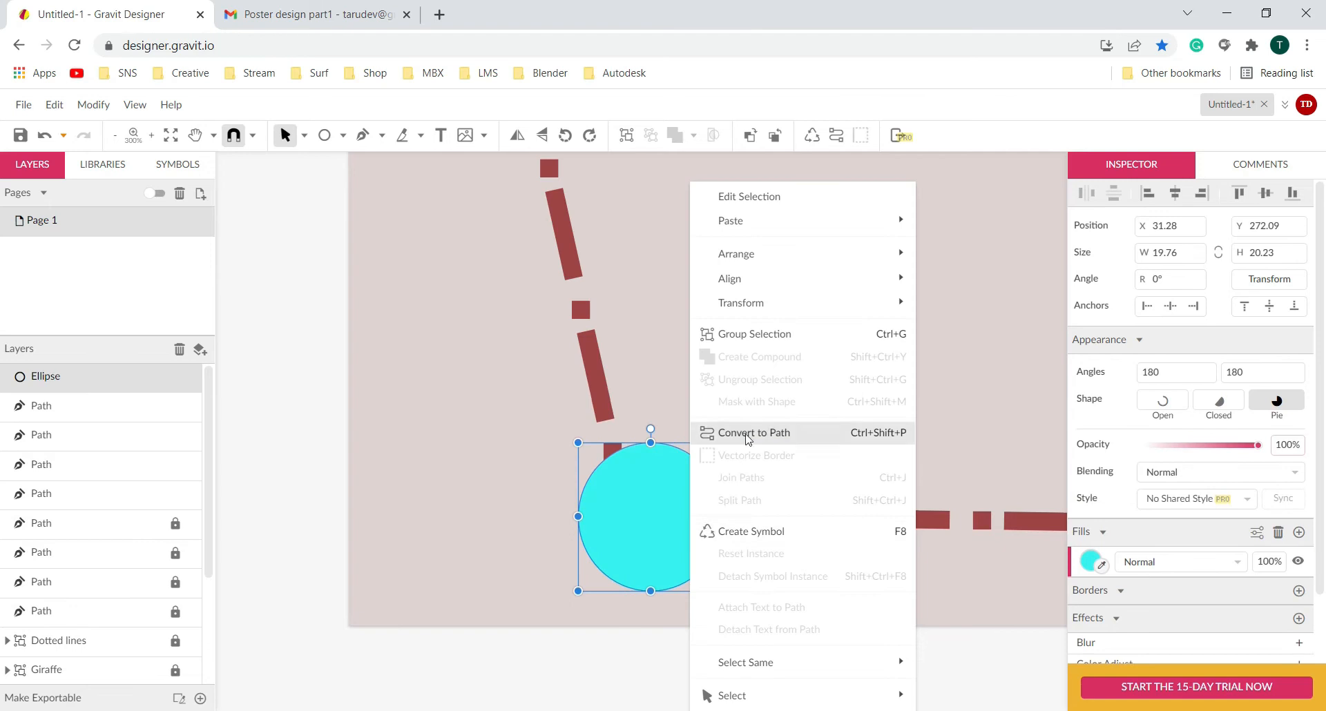
click(775, 429)
double_click(671, 531)
drag(650, 443, 654, 453)
drag(578, 516, 578, 526)
drag(724, 516, 723, 527)
- Fill the bottom-left blob grey and layer a smaller, darker grey copy about 18.3 by 17.5 mm over it
click(760, 547)
key(Escape)
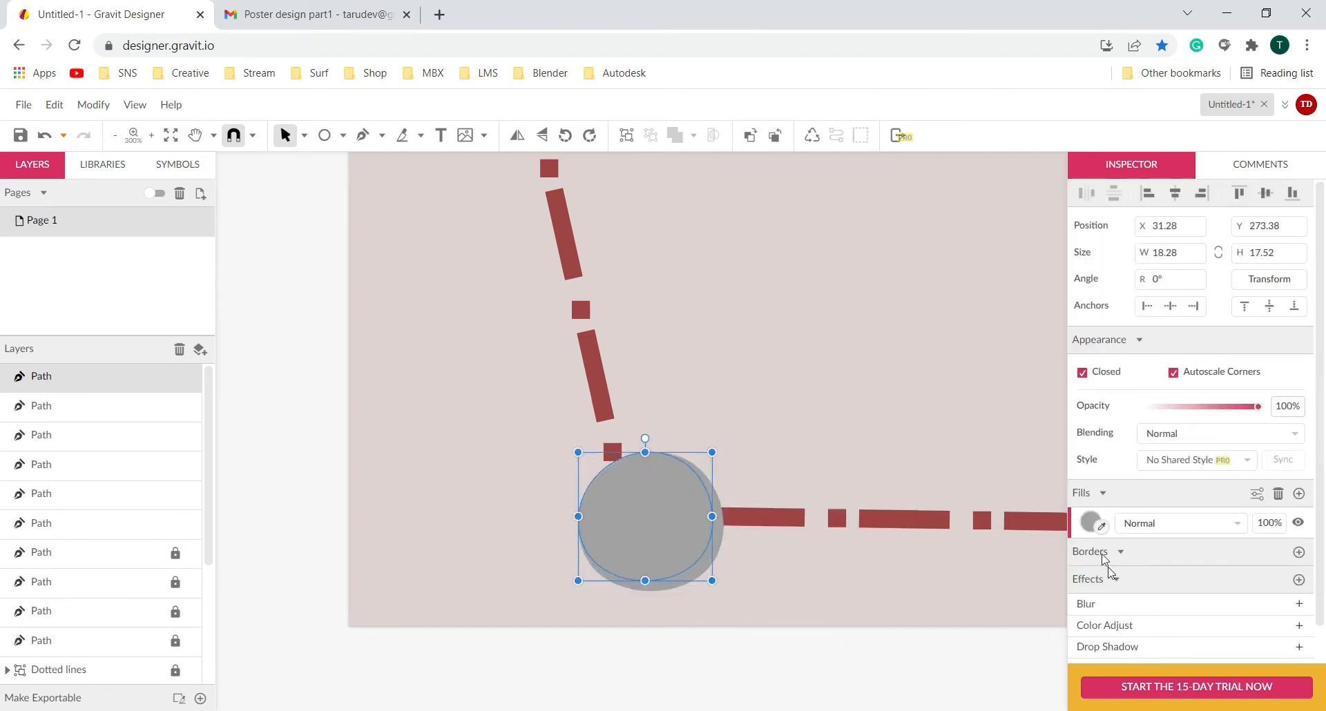
click(1091, 523)
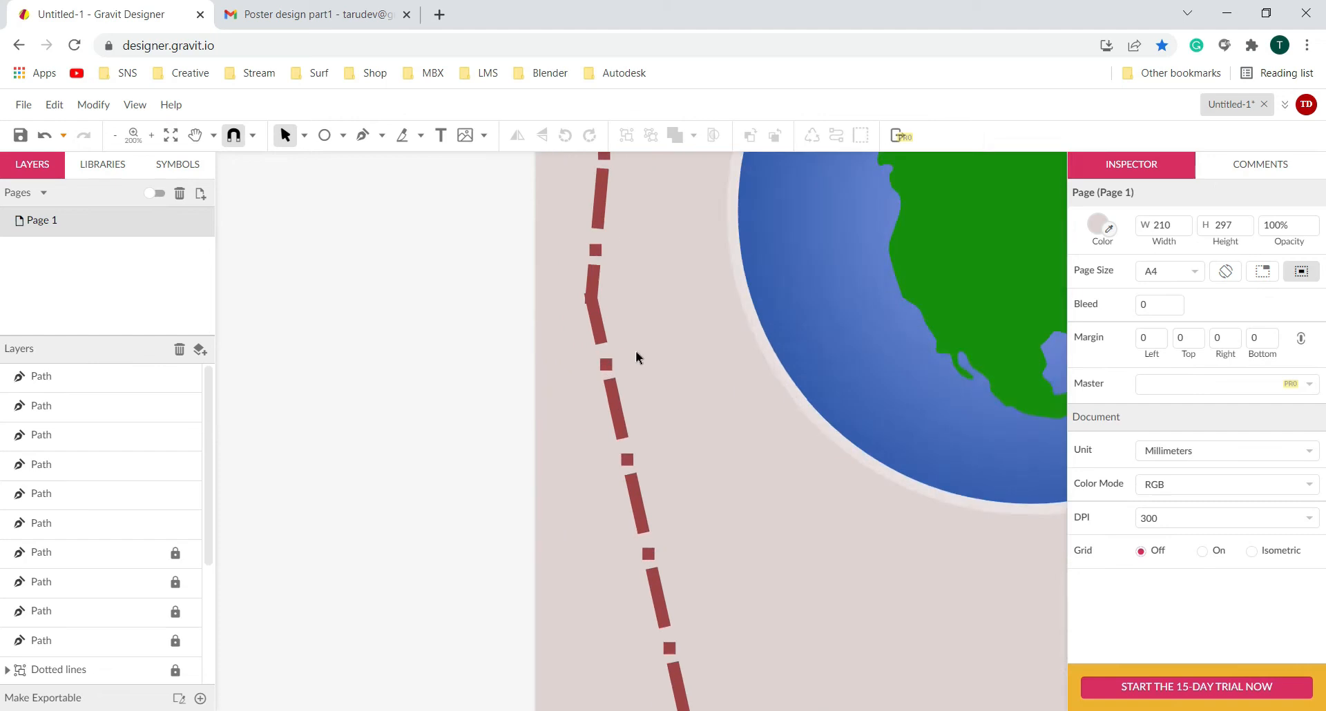
- Draw an ellipse about 16.2 by 15.3 mm over the frame's left-hand middle corner and fill it orange
scroll(608, 216, up, 2)
click(325, 135)
drag(515, 314, 674, 464)
click(1091, 561)
click(1137, 534)
click(659, 415)
- Convert the orange ellipse to a path and shift its upper, right and left anchors into a blob about 16.2 by 15.9 mm
right_click(641, 408)
click(684, 407)
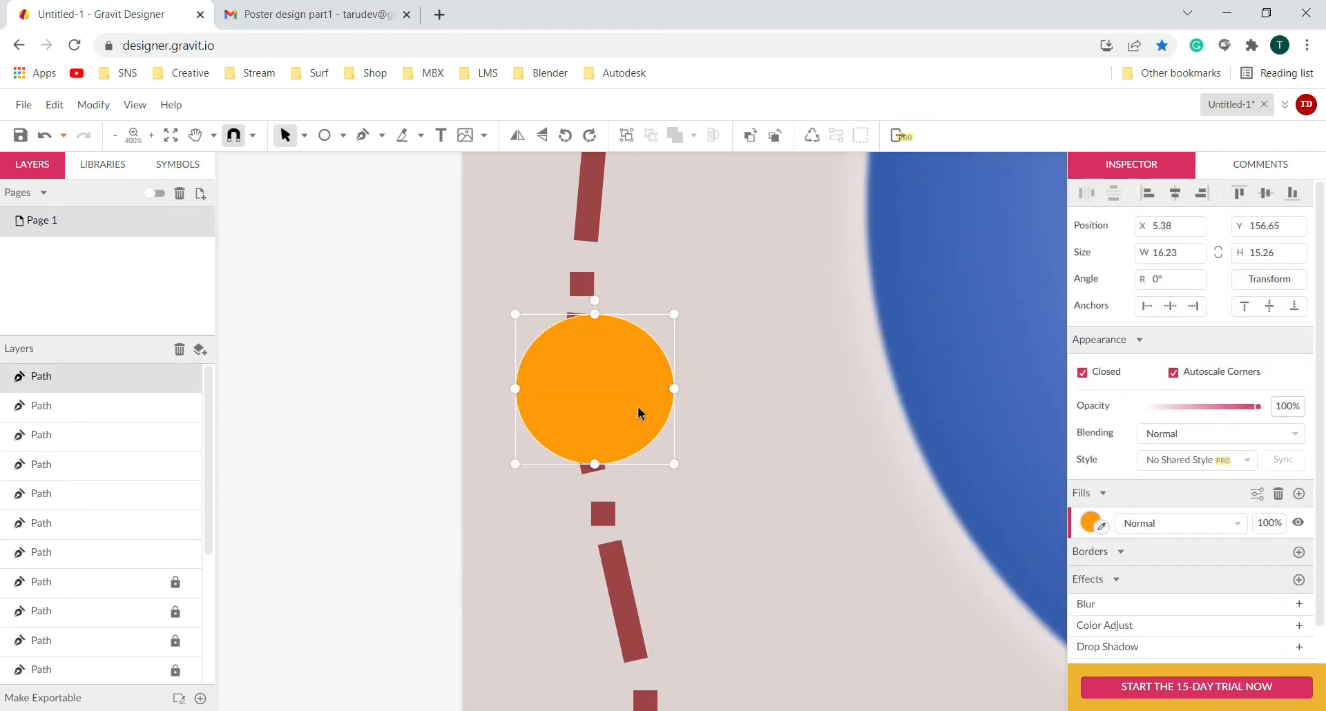
double_click(637, 406)
drag(594, 315, 586, 308)
drag(674, 389, 675, 371)
drag(516, 389, 515, 373)
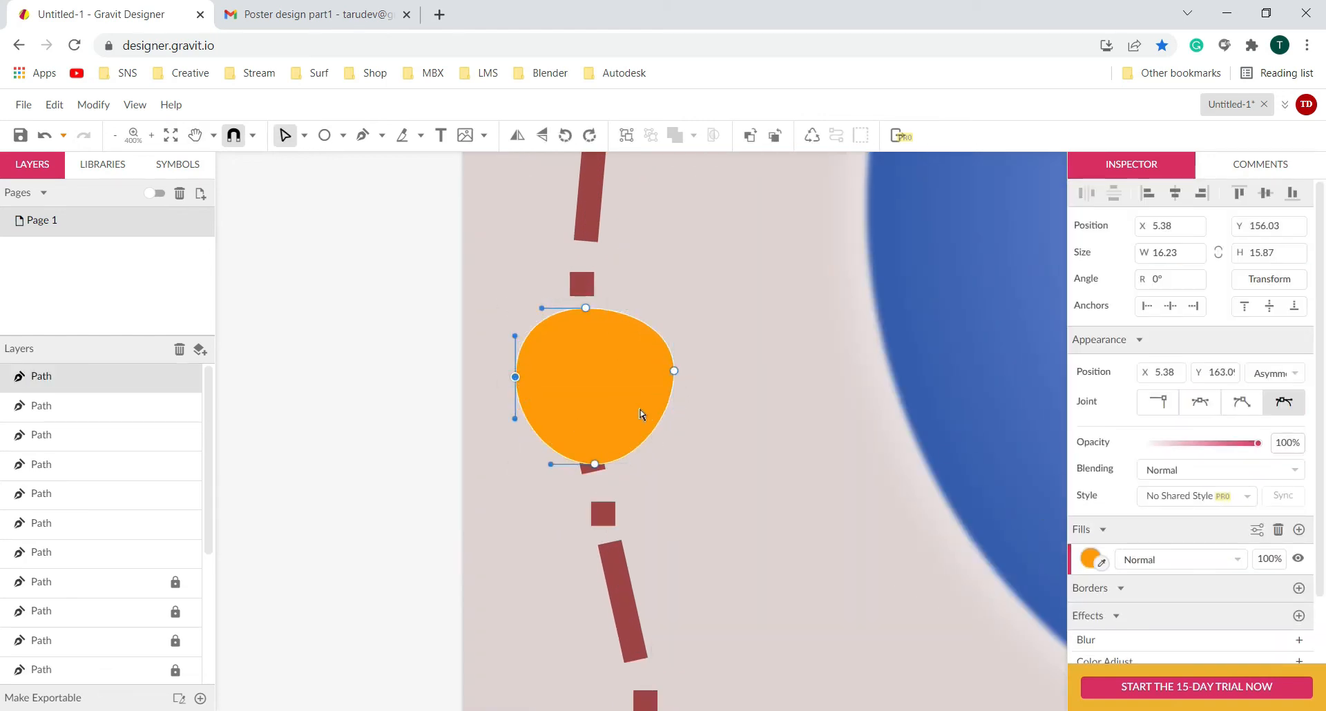
- Duplicate the orange blob, shrink the copy to about 14.6 by 14.3 mm and fill it with red #F72E2E
double_click(641, 409)
key(ctrl+d)
drag(674, 308, 658, 324)
drag(576, 434, 591, 426)
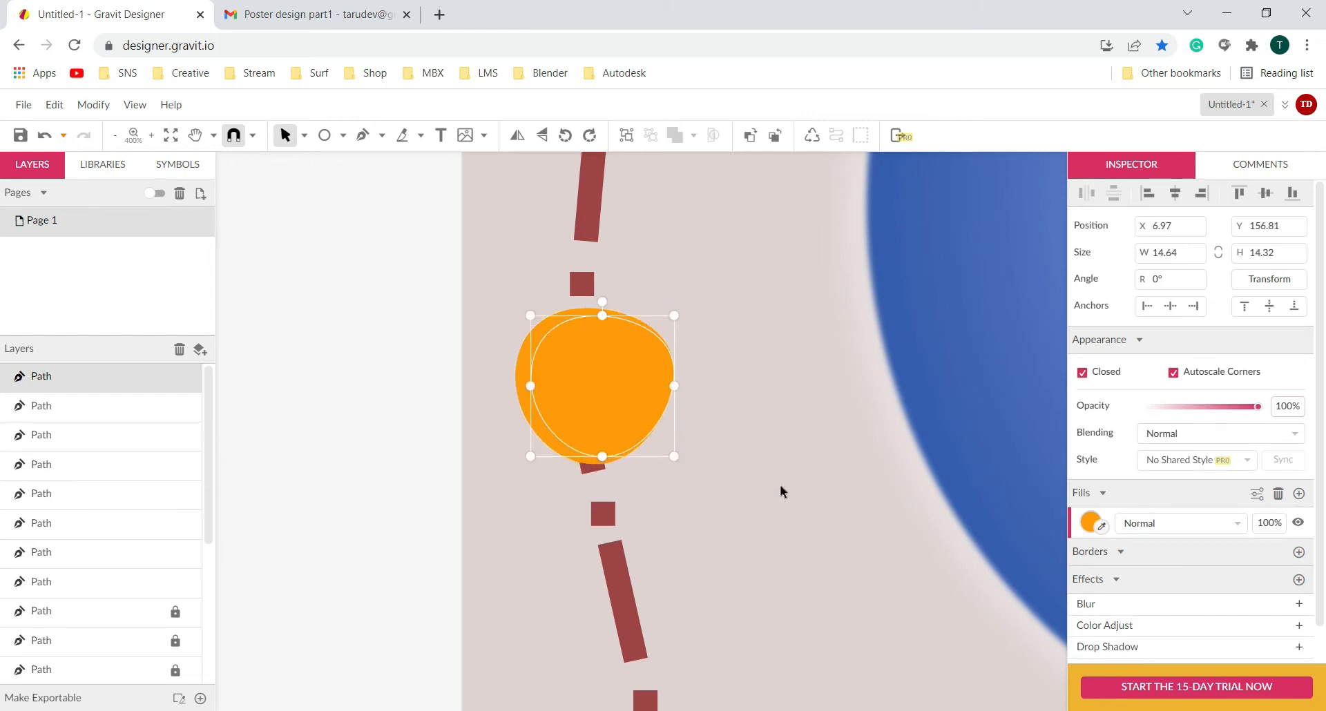
click(1091, 522)
click(1123, 493)
click(1264, 246)
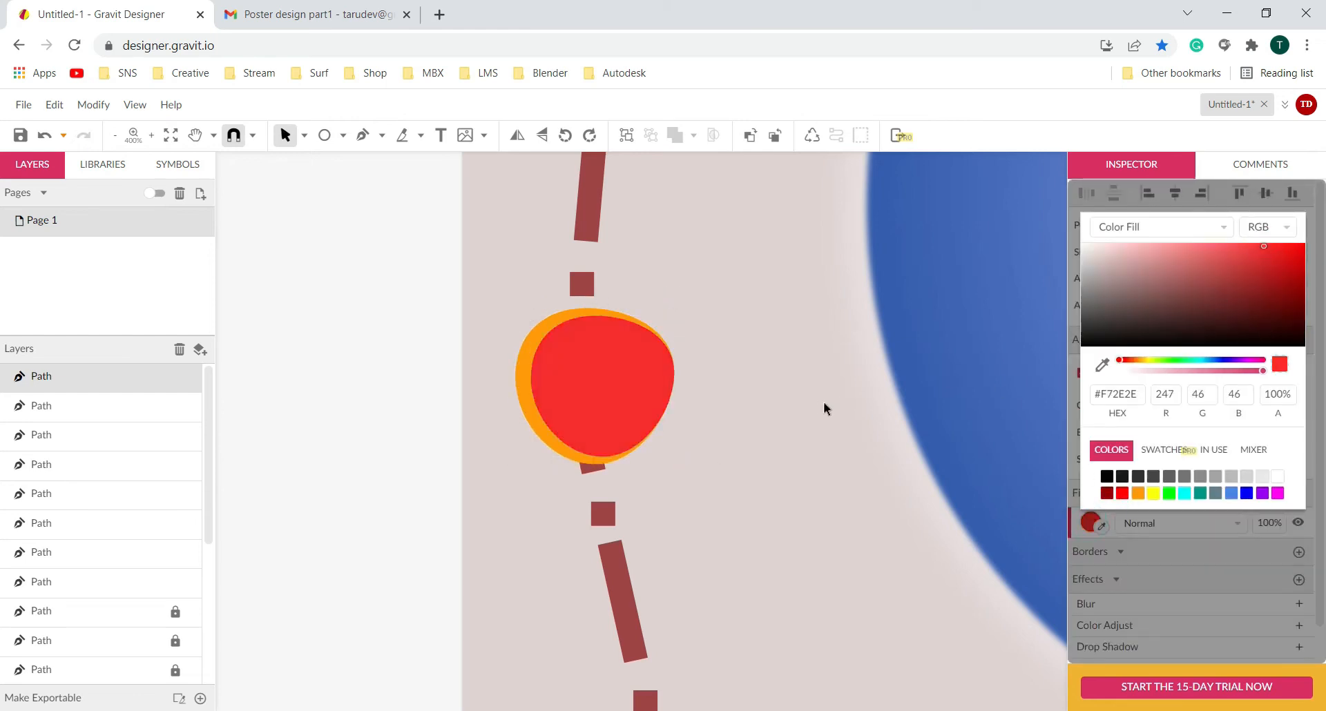
- Select the orange and red left-hand blobs and enlarge them together to about 21 by 20.5 mm
scroll(814, 459, down, 8)
drag(894, 525, 720, 483)
scroll(721, 484, up, 1)
scroll(720, 484, down, 1)
scroll(725, 484, down, 3)
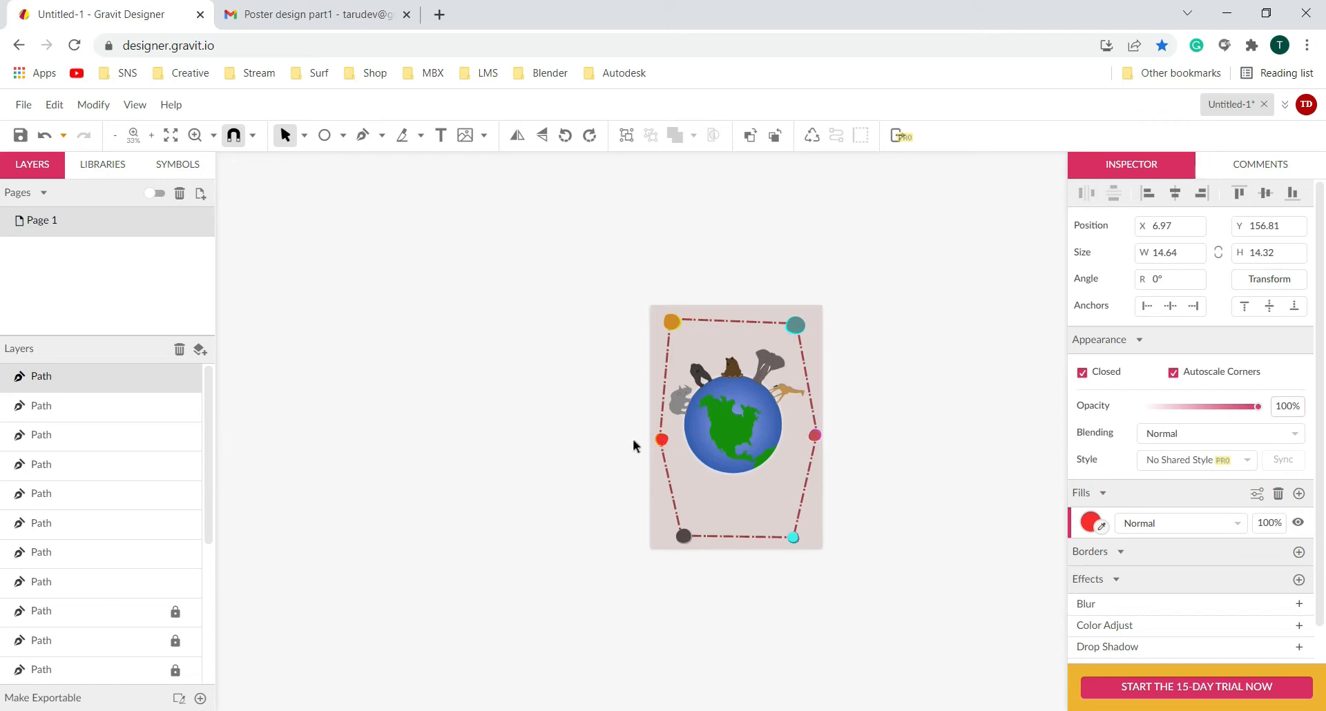
scroll(643, 442, up, 9)
drag(955, 387, 928, 417)
drag(929, 480, 945, 488)
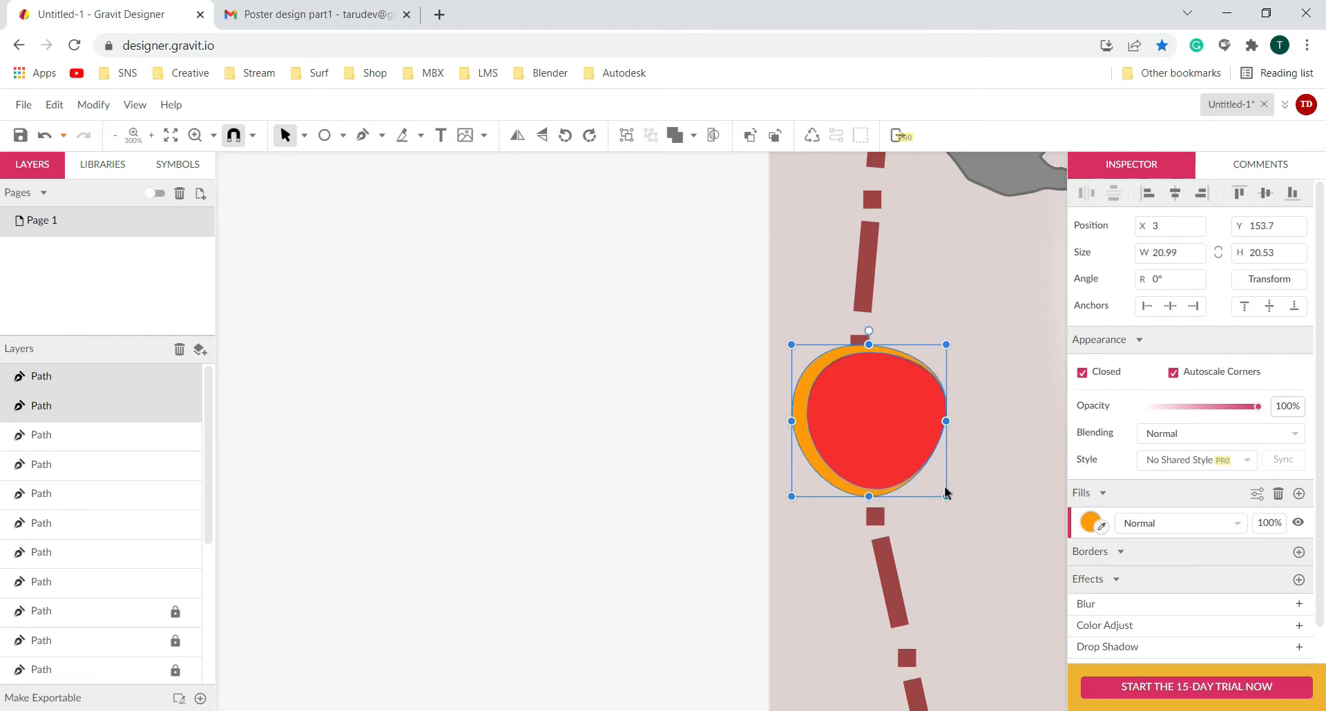
- Review the decorated frame corners across the whole poster
scroll(943, 487, down, 6)
drag(1063, 595, 574, 453)
drag(726, 536, 726, 499)
click(815, 504)
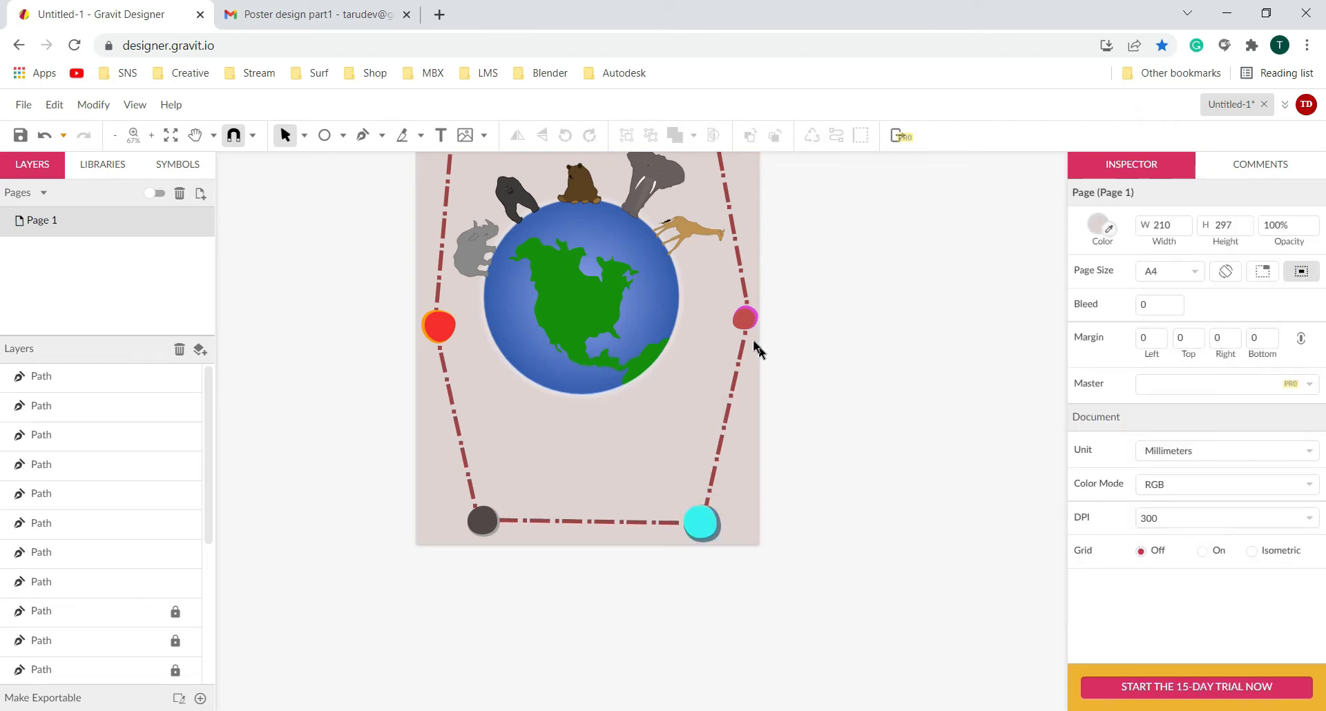
key(z)
drag(805, 354, 742, 523)
scroll(761, 445, down, 4)
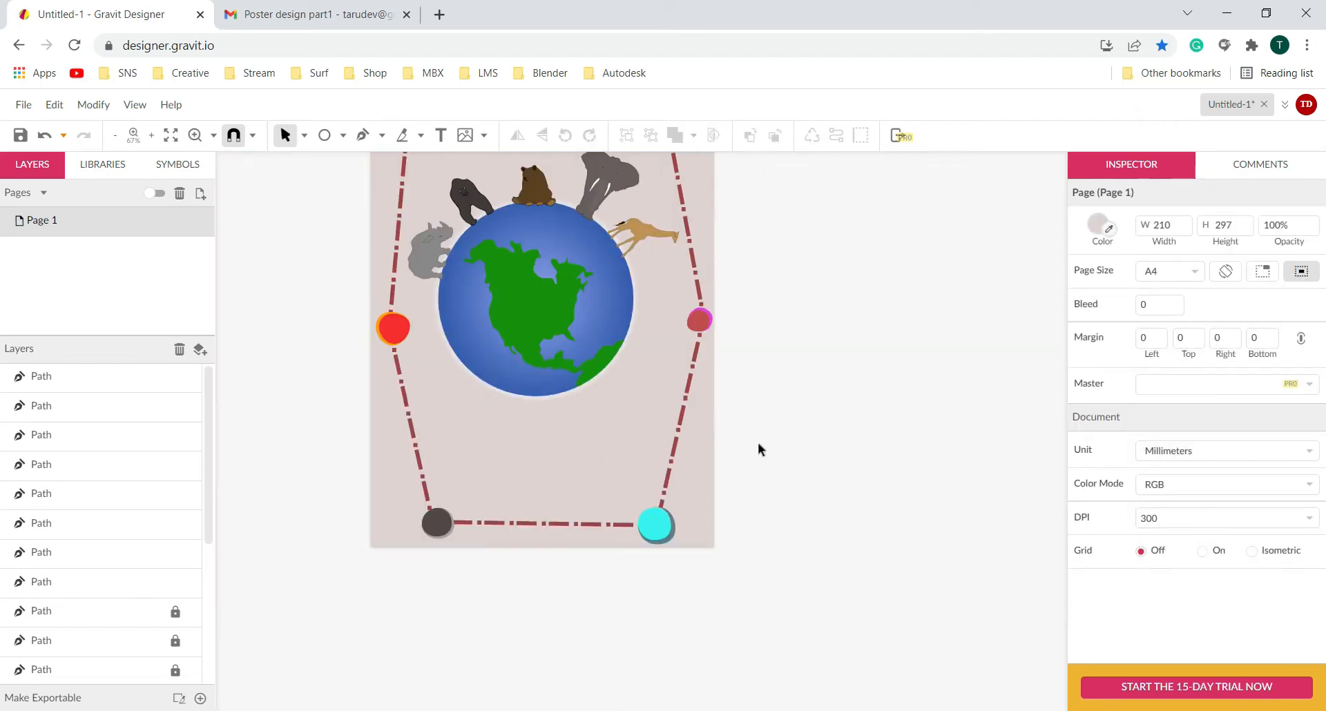
scroll(718, 405, down, 2)
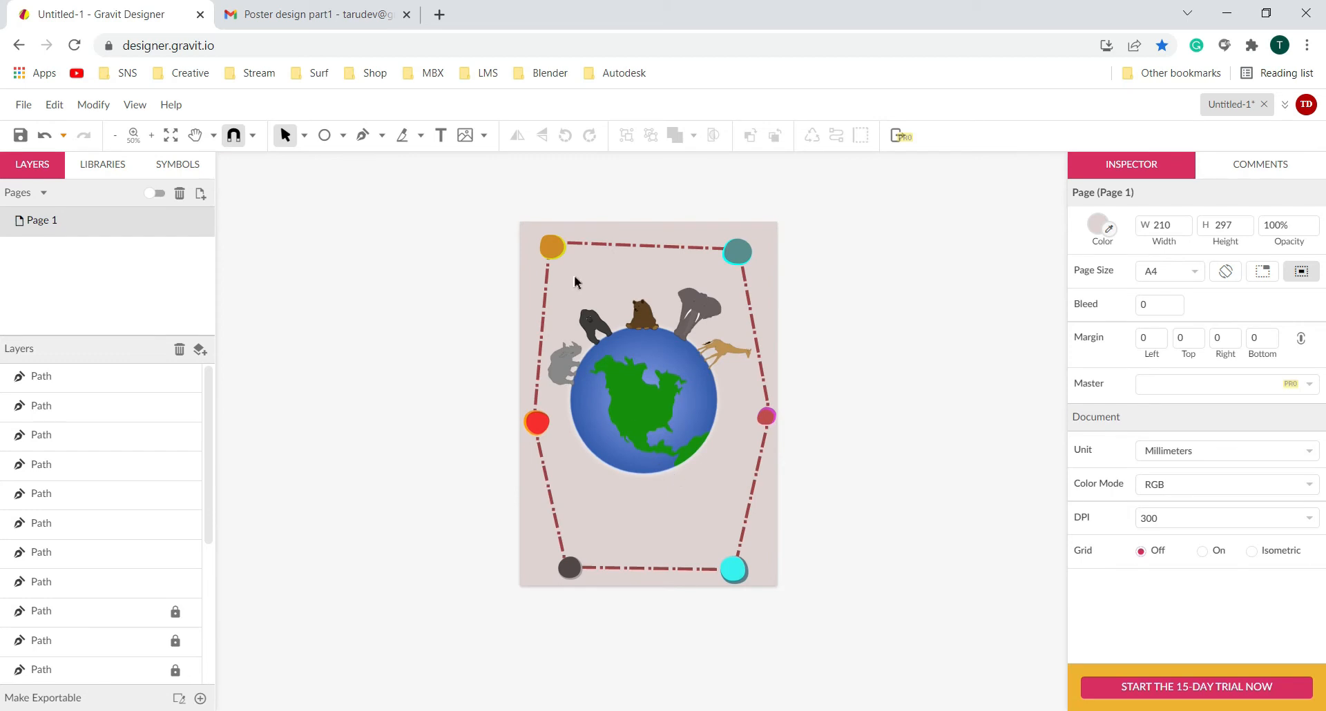
- Draw a closed five-pointed star about 35.8 by 30.1 mm with the Pen tool just right of the orange-yellow blob
scroll(574, 275, up, 4)
drag(586, 283, 430, 488)
scroll(512, 395, up, 1)
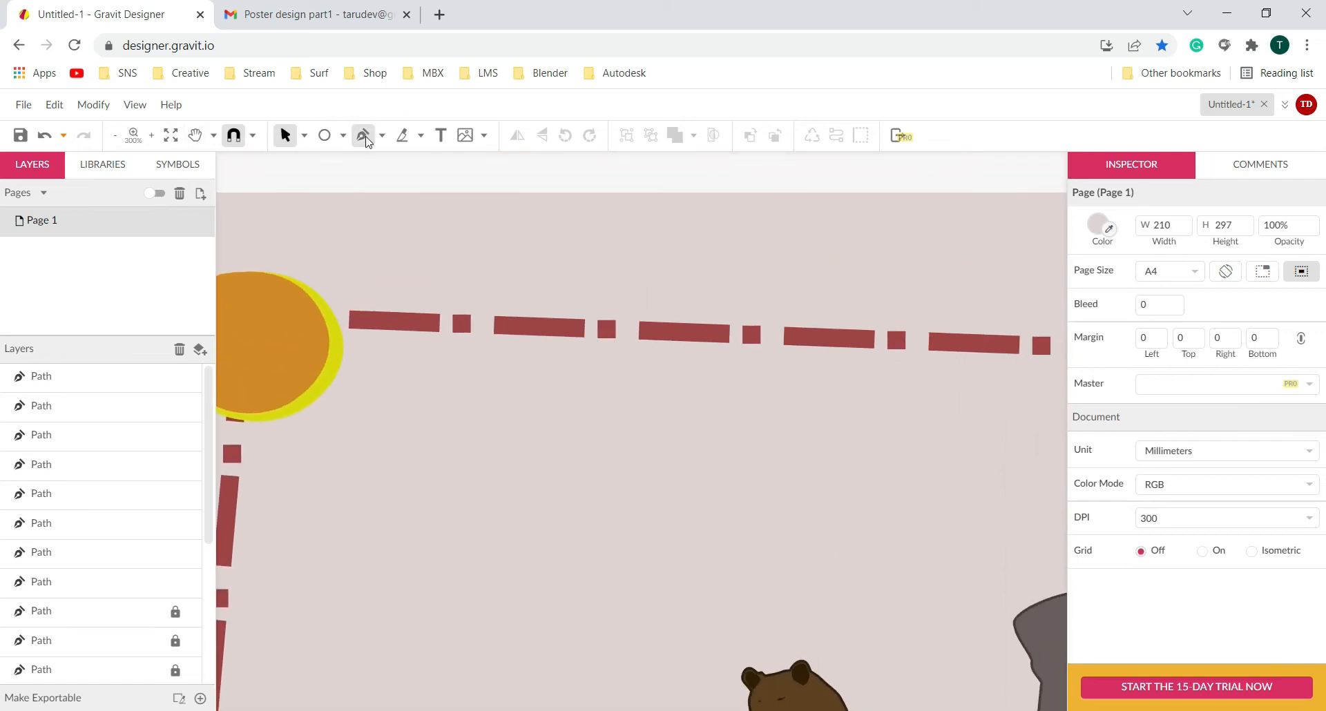
click(362, 136)
scroll(451, 325, down, 2)
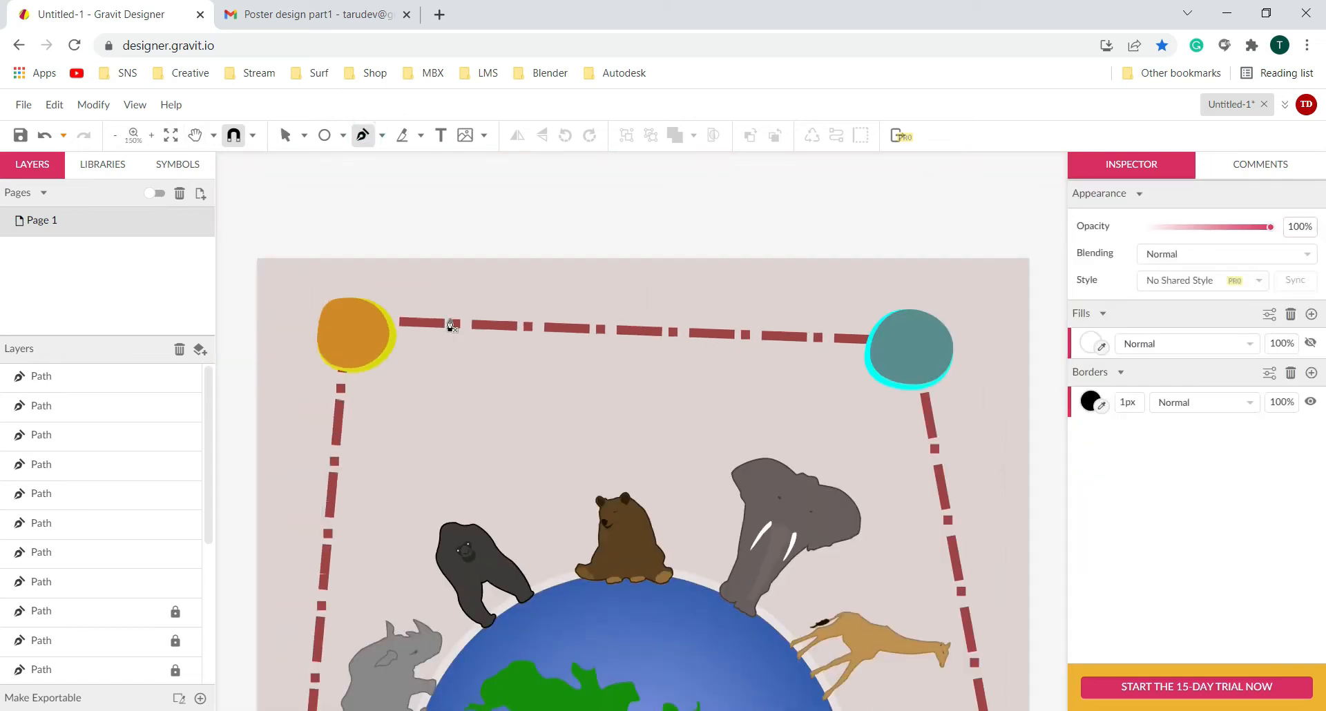
click(431, 398)
drag(476, 287, 482, 295)
click(510, 398)
drag(509, 398, 497, 396)
drag(408, 322, 418, 322)
drag(539, 307, 548, 299)
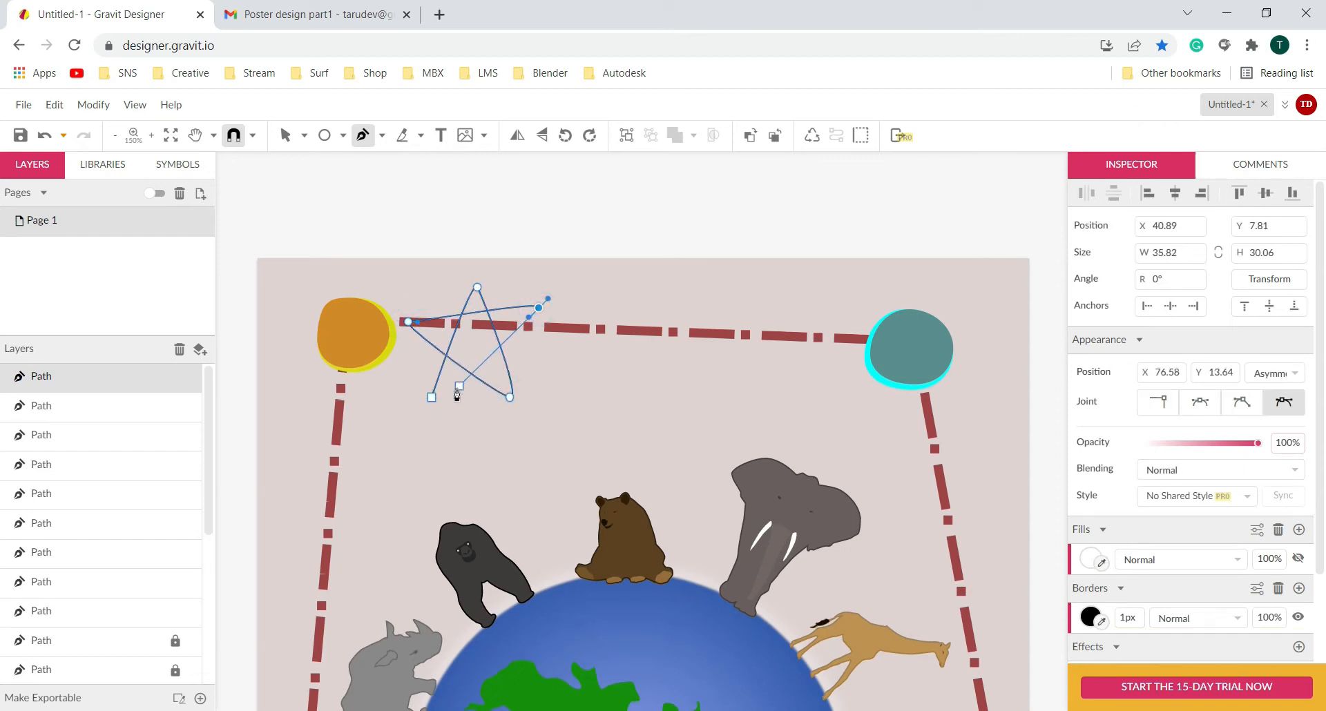
click(432, 398)
scroll(442, 285, up, 1)
click(343, 136)
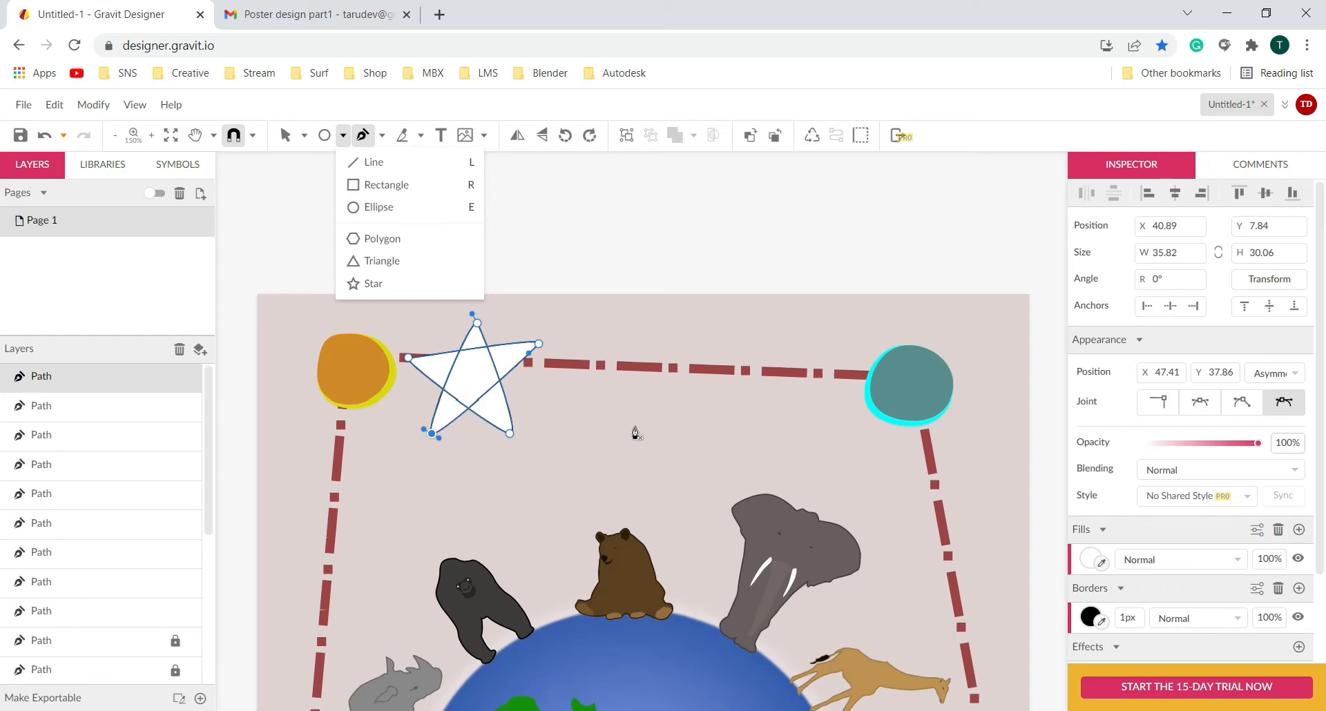
scroll(626, 431, up, 2)
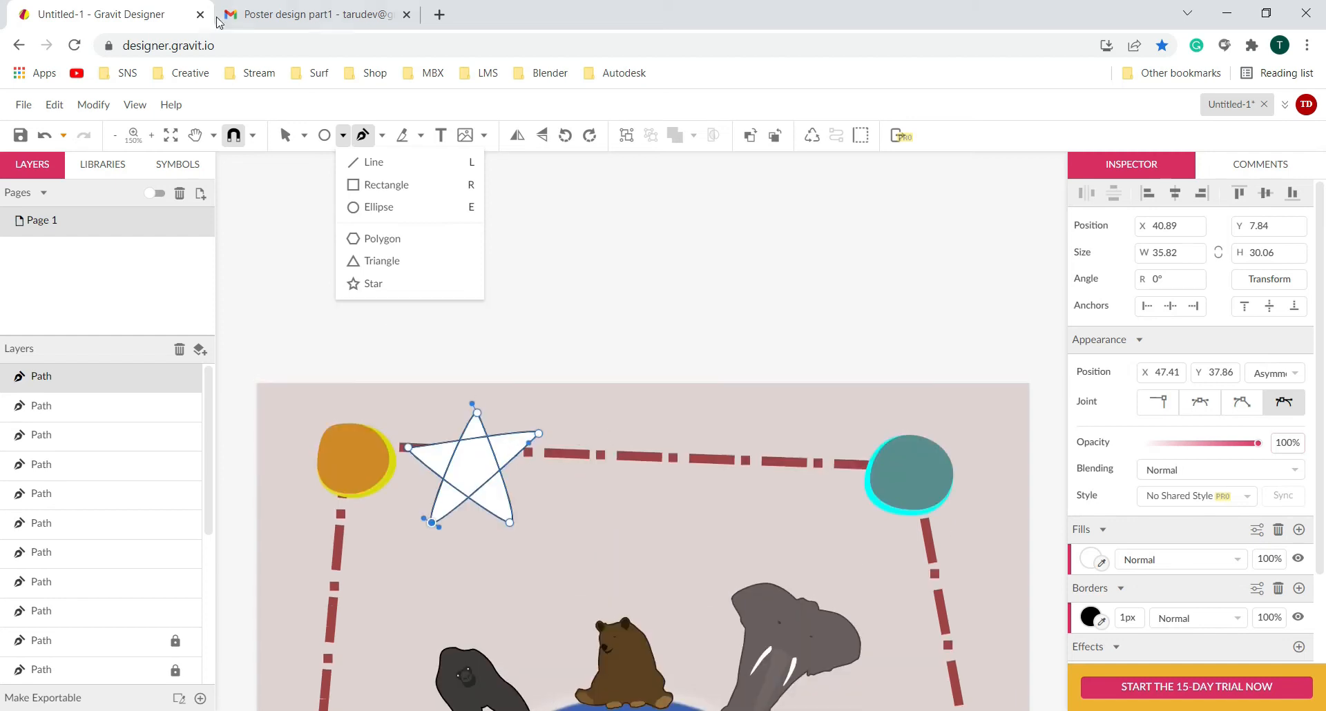
- Hide the star's white fill and set its border thickness to 3 px
click(286, 135)
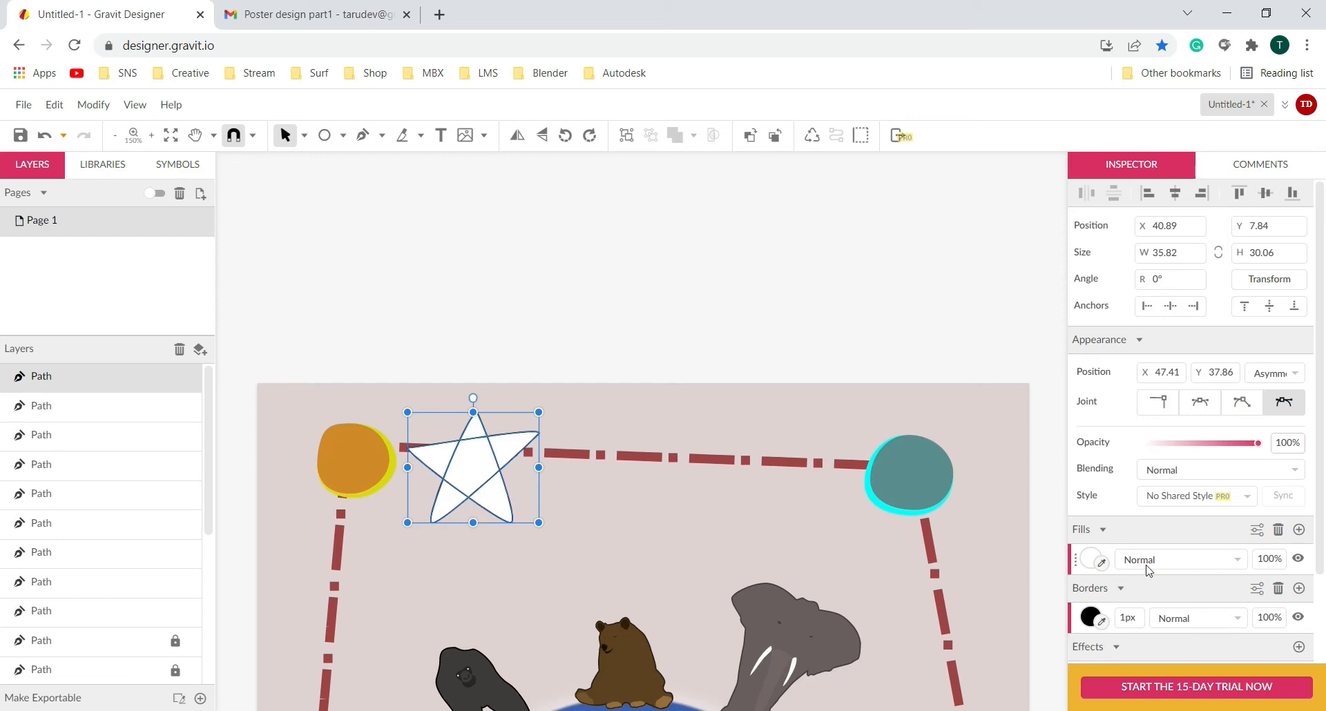
click(1298, 559)
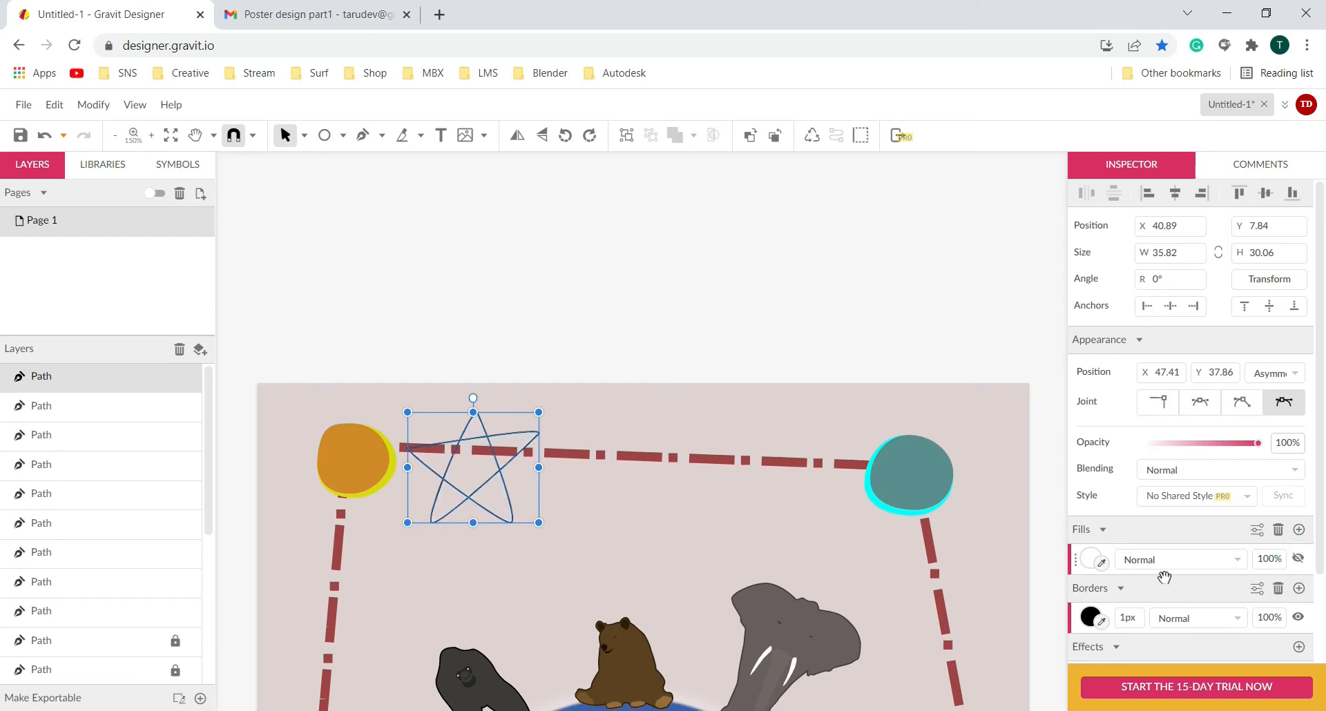
scroll(1162, 621, down, 2)
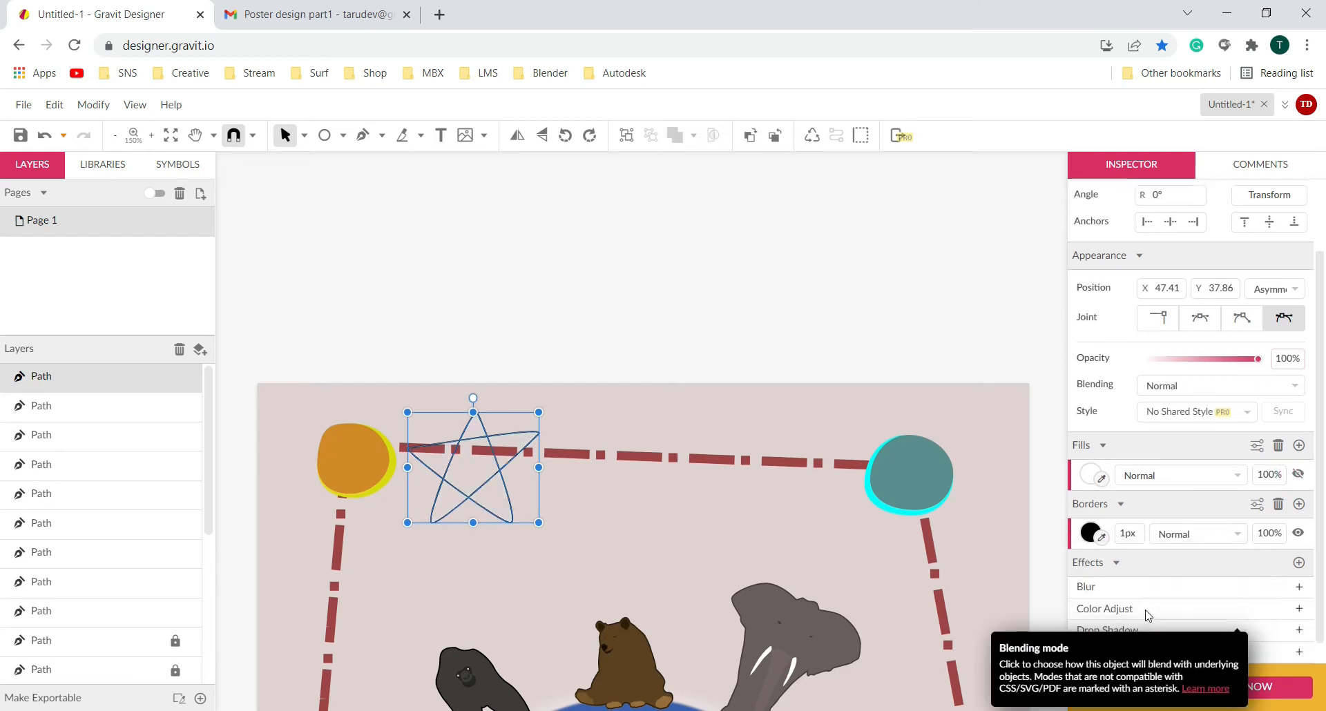
right_click(1130, 530)
mouse_move(1132, 532)
mouse_down()
mouse_move(872, 549)
mouse_move(731, 525)
mouse_move(1110, 540)
mouse_move(1134, 528)
mouse_up()
click(753, 548)
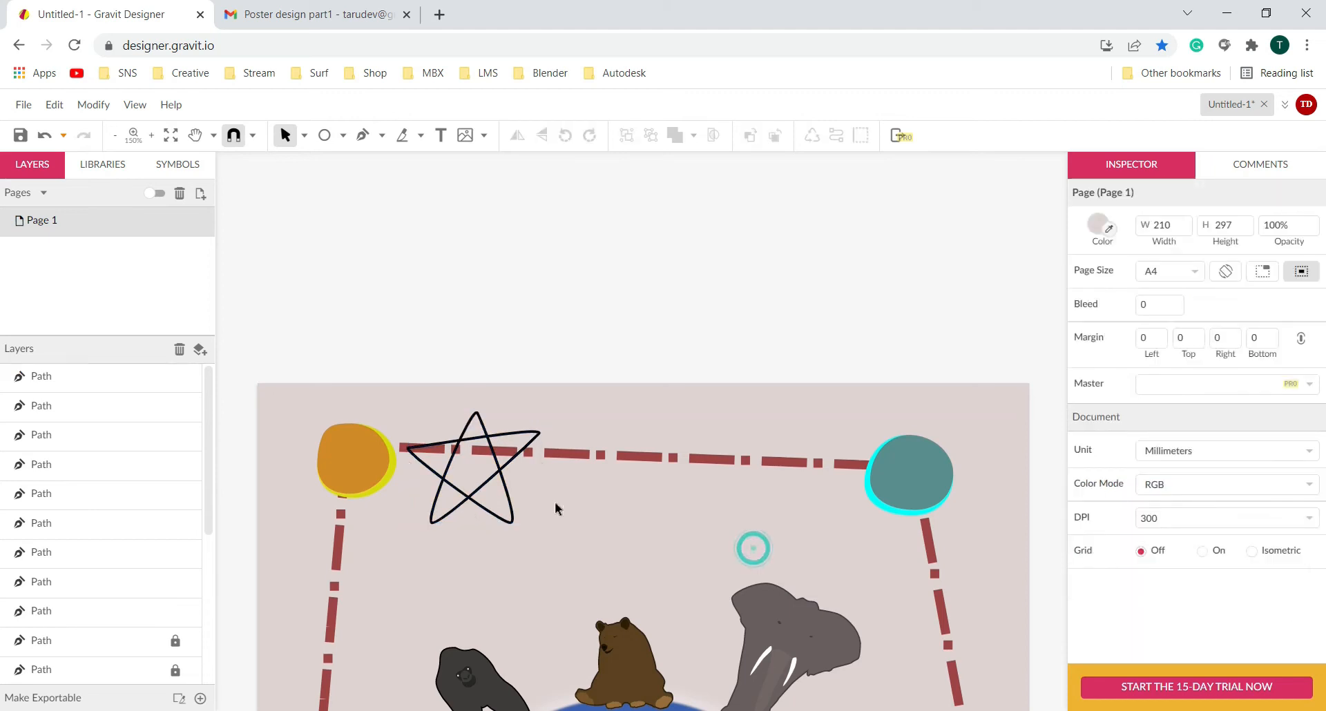
click(445, 483)
click(1121, 579)
text(3)
key(Return)
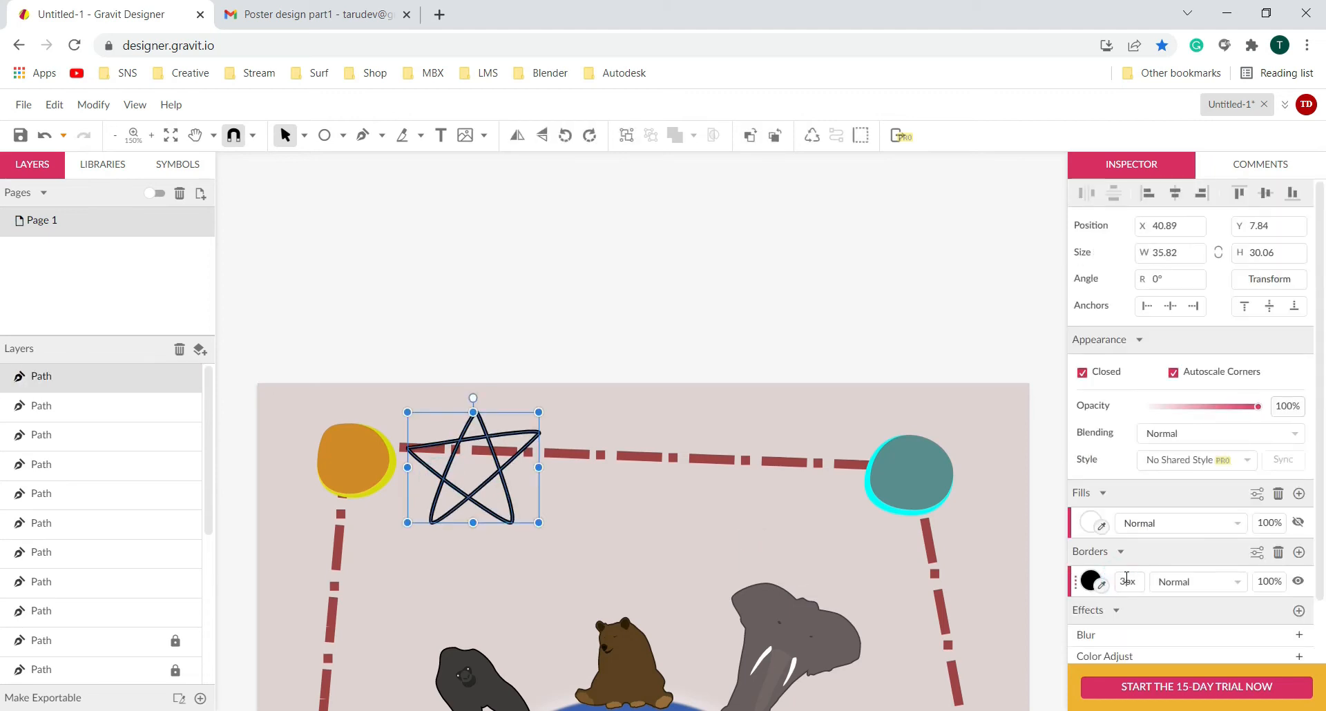
- Colour the star's border brown #663D3D and shrink the star to about 13.8 by 12.9 mm beside the upper-right teal blob
click(1083, 578)
mouse_move(1099, 380)
mouse_down()
mouse_move(1091, 387)
mouse_move(1183, 389)
mouse_move(1171, 364)
mouse_up()
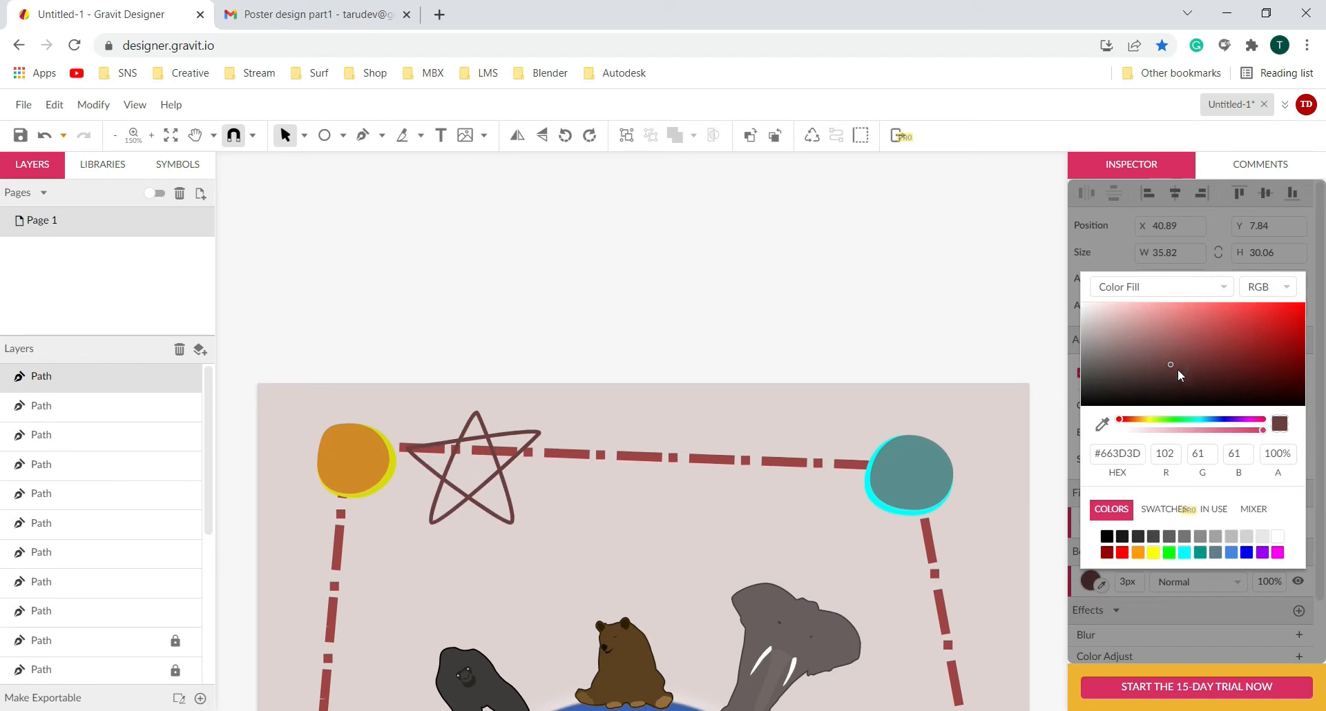
click(513, 519)
drag(538, 523, 995, 528)
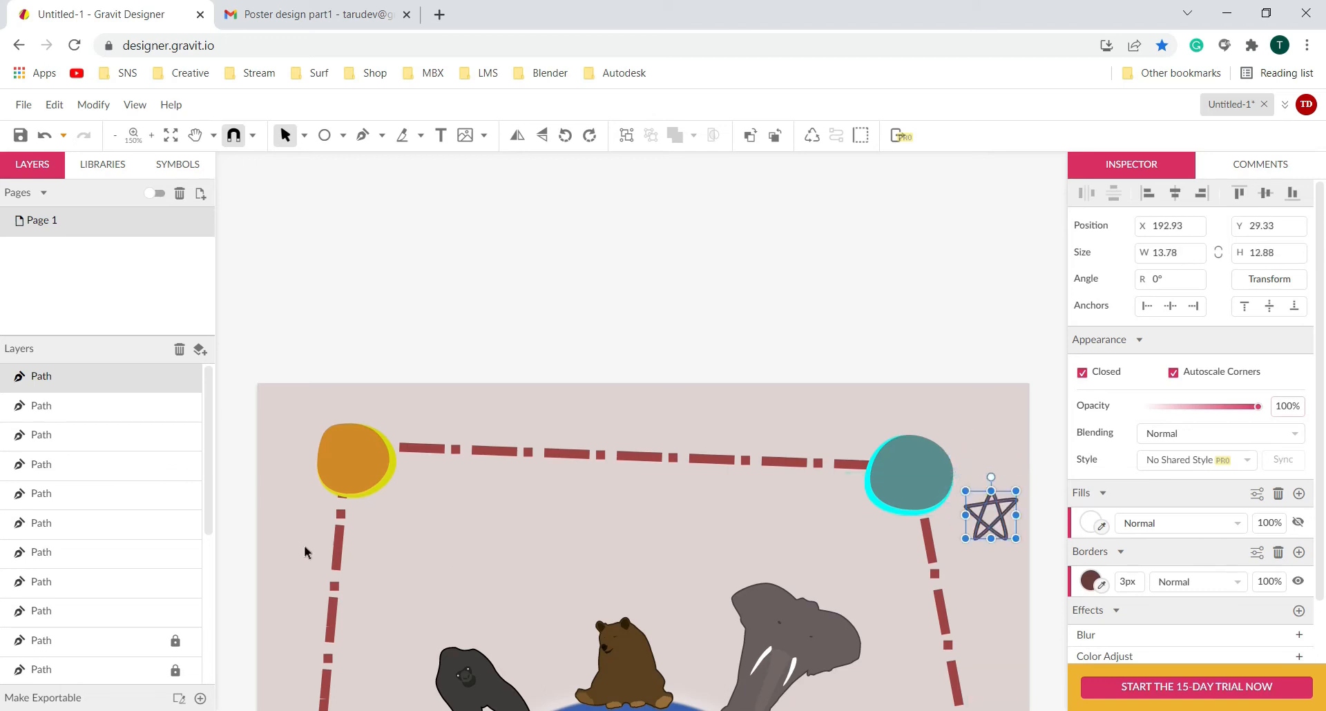
- Unlock the locked blob paths directly above the Dotted lines group
click(71, 404)
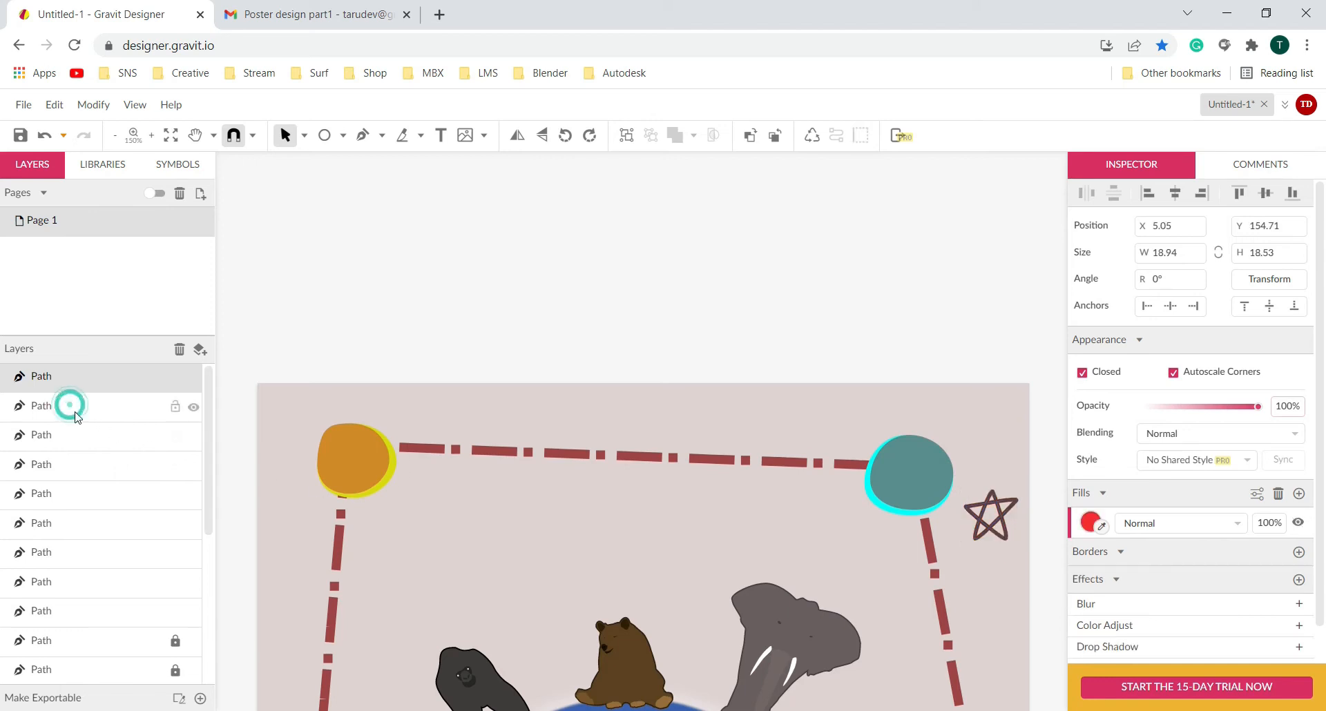
scroll(65, 553, down, 2)
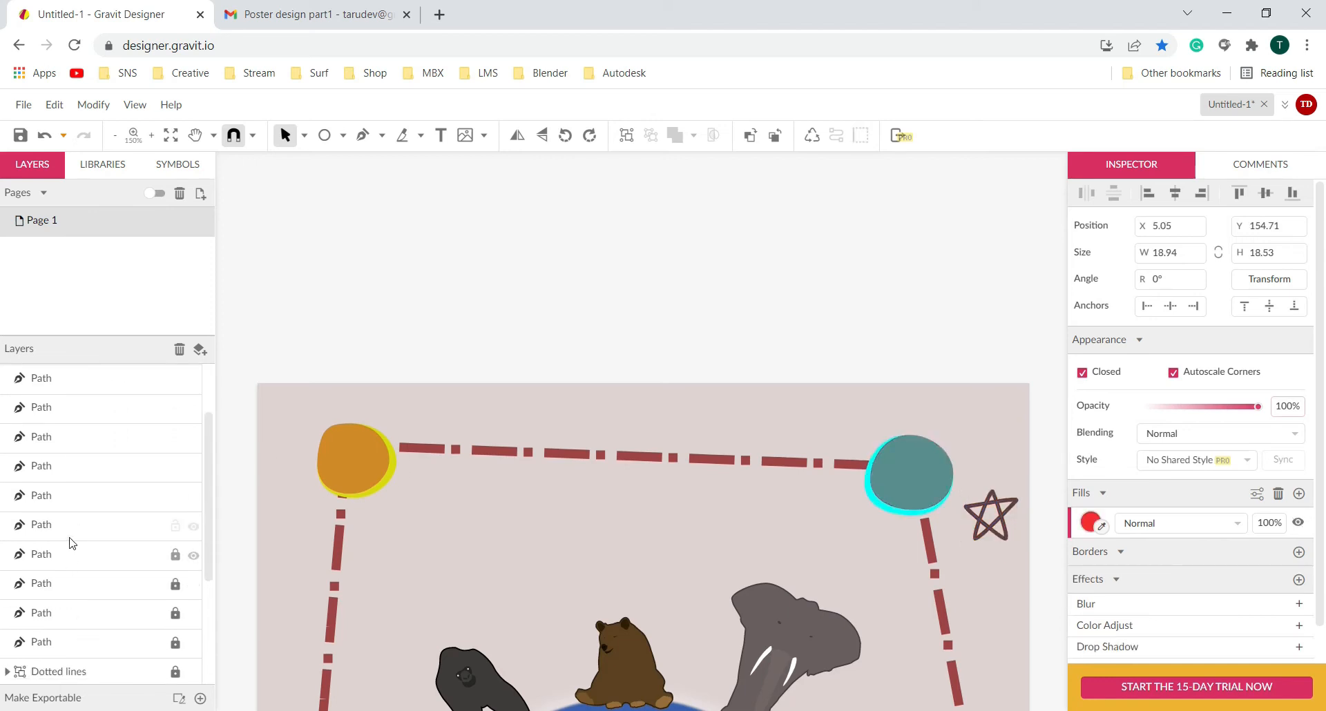
shift+click(74, 536)
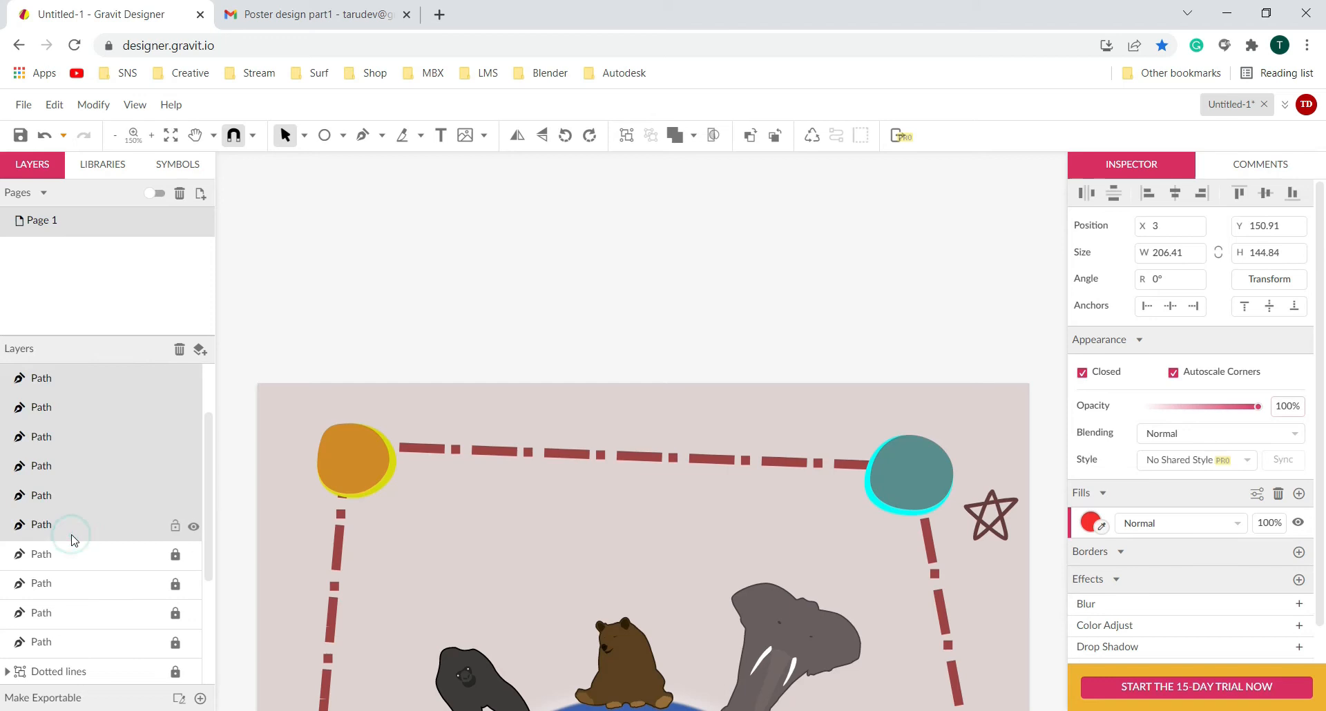
click(176, 555)
click(175, 584)
click(175, 643)
scroll(114, 592, down, 2)
click(175, 529)
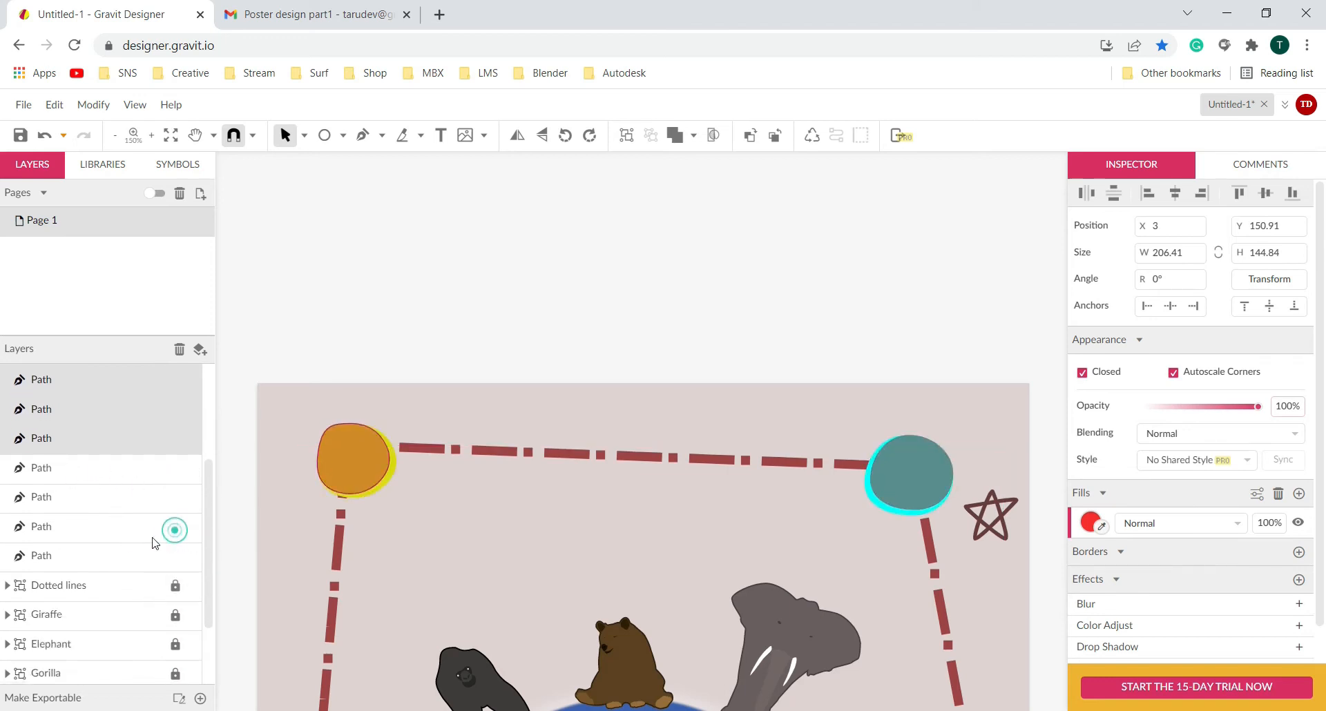
- Group all the corner blob paths, leaving out the star, and name the group Planets
click(65, 561)
scroll(69, 539, up, 3)
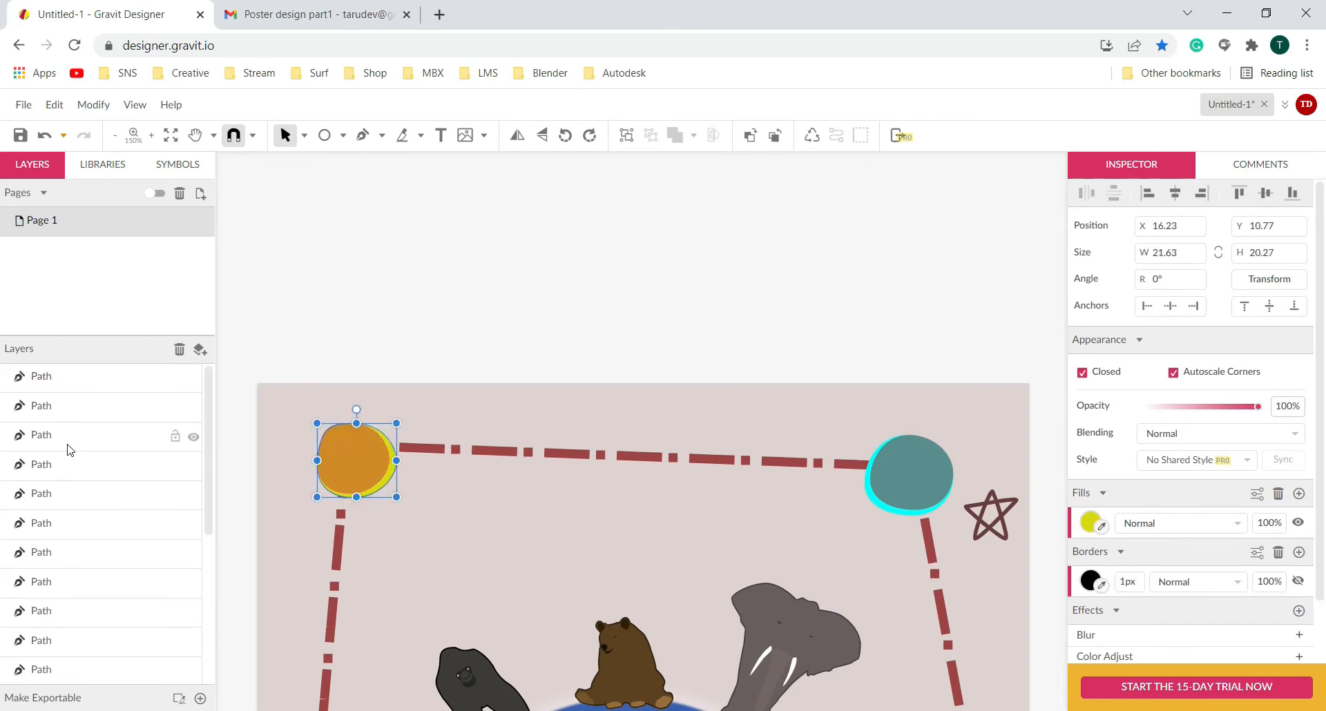
shift+click(53, 407)
scroll(748, 487, down, 2)
drag(925, 567, 800, 379)
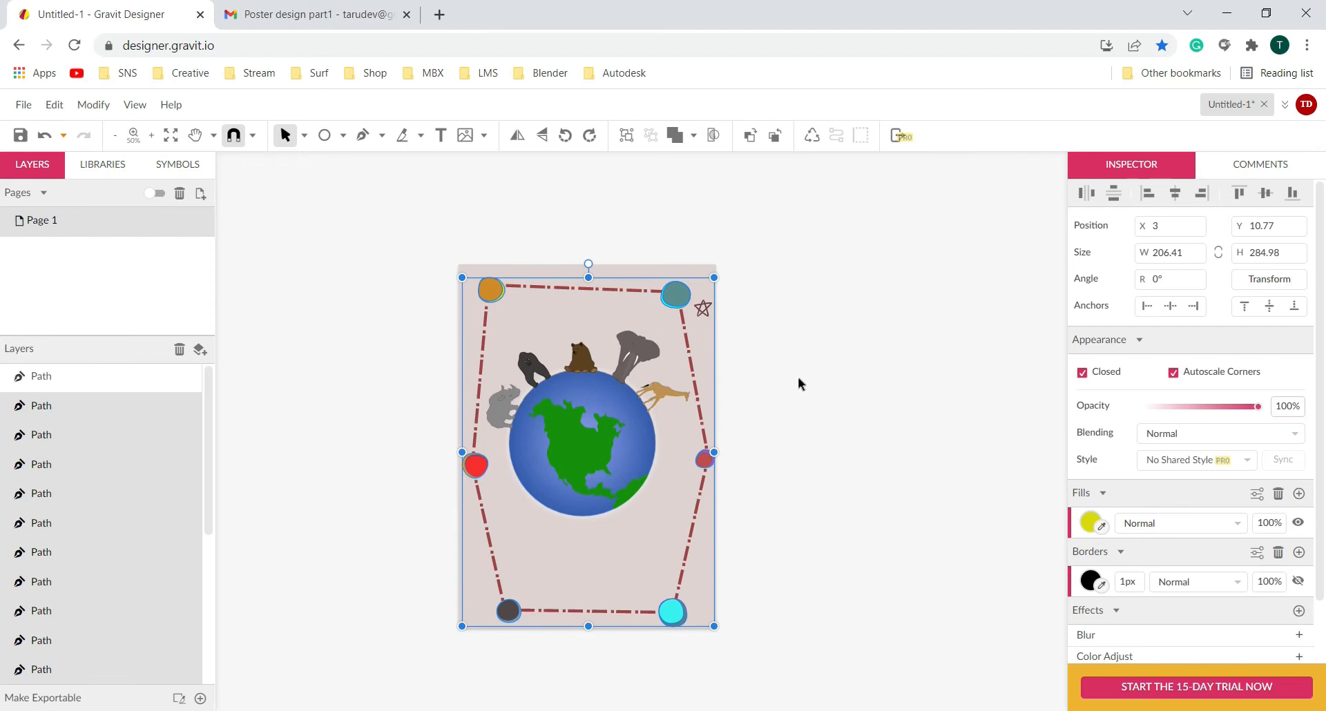
key(ctrl+g)
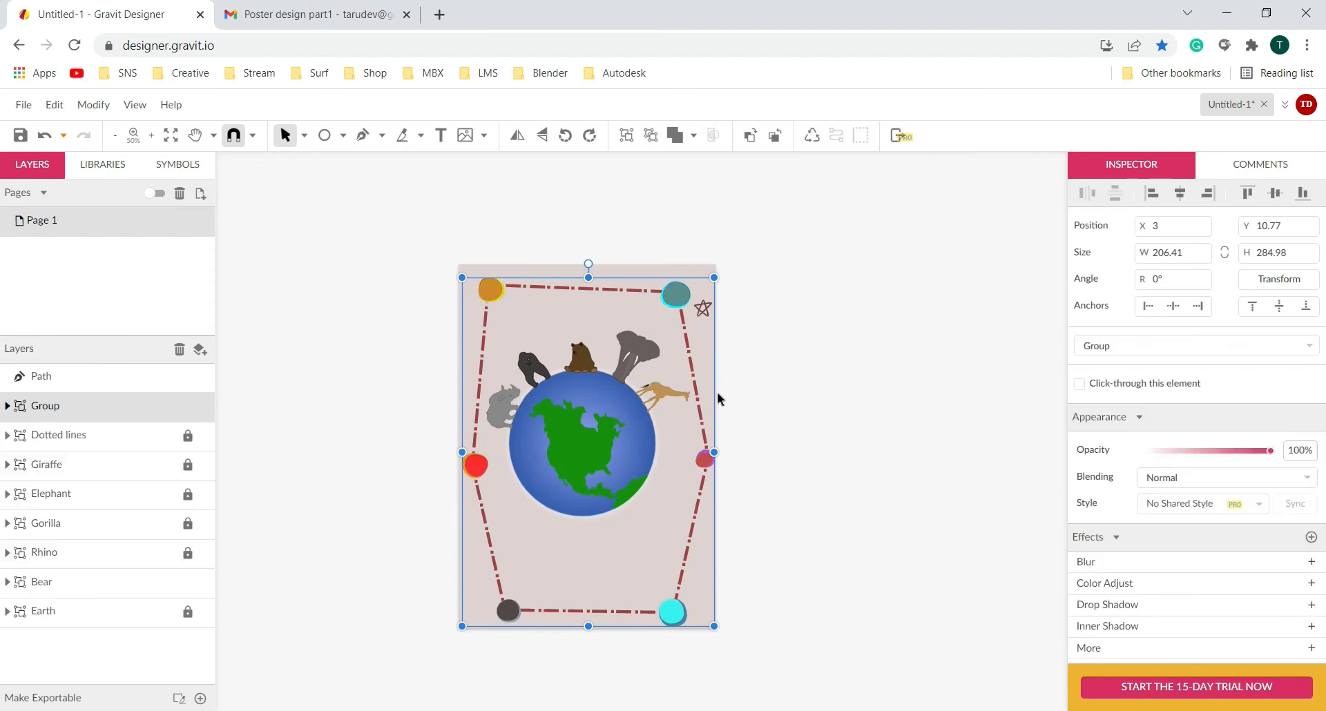
double_click(58, 408)
text(Planets)
key(Return)
- Toggle the Planets group's visibility to check its contents, leave it shown and lock it
click(205, 407)
click(207, 408)
click(207, 408)
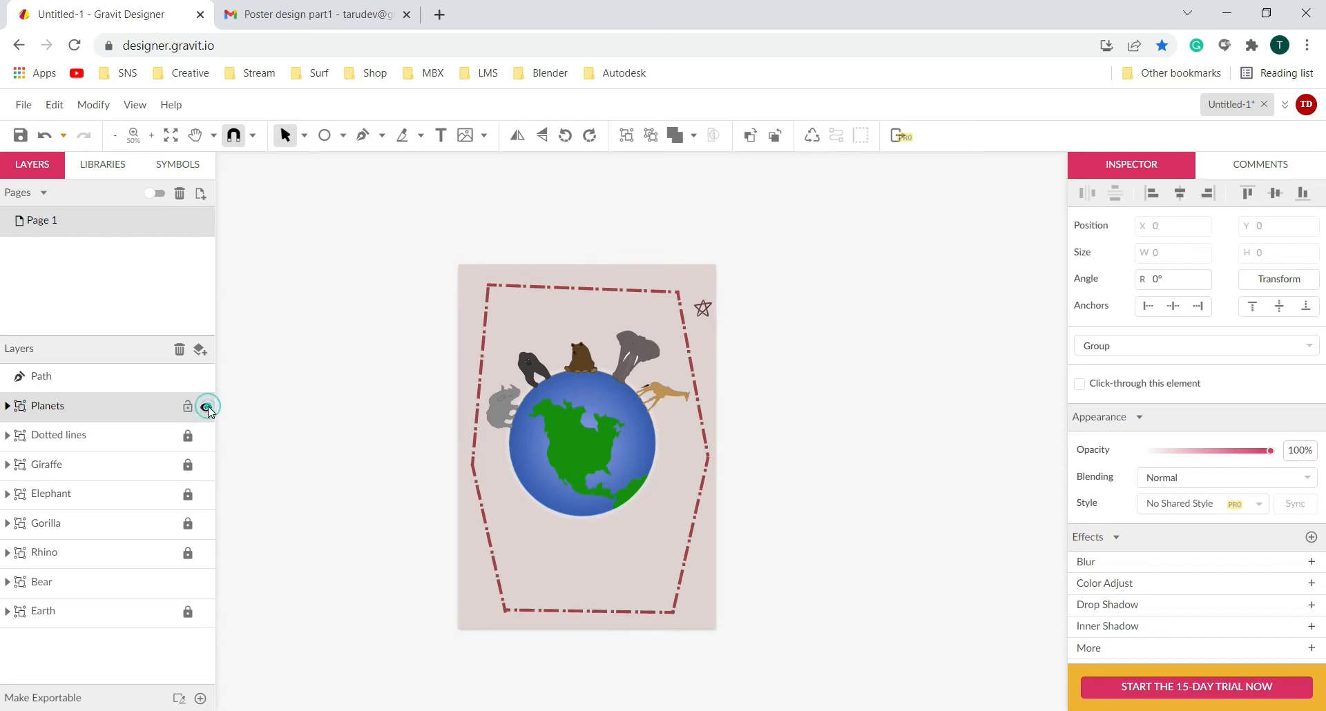
click(207, 408)
click(208, 408)
click(208, 408)
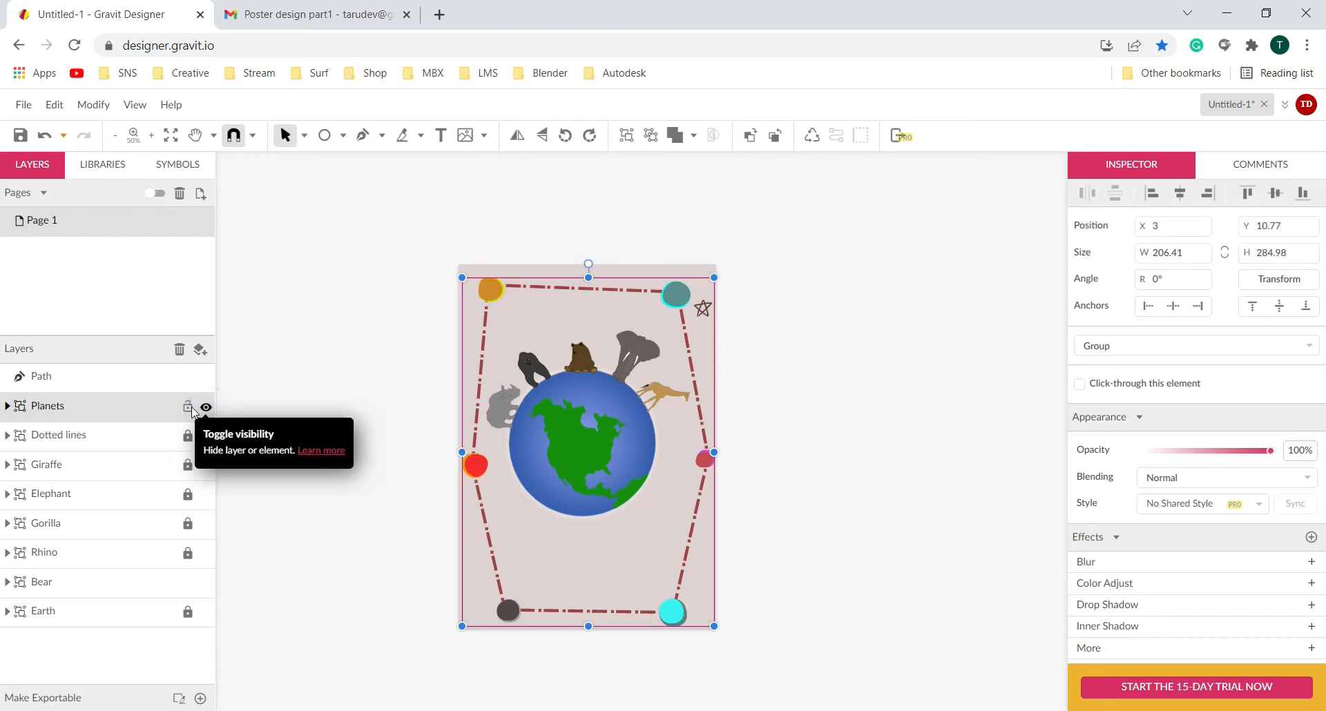
click(188, 408)
key(ctrl+plus)
key(ctrl+plus)
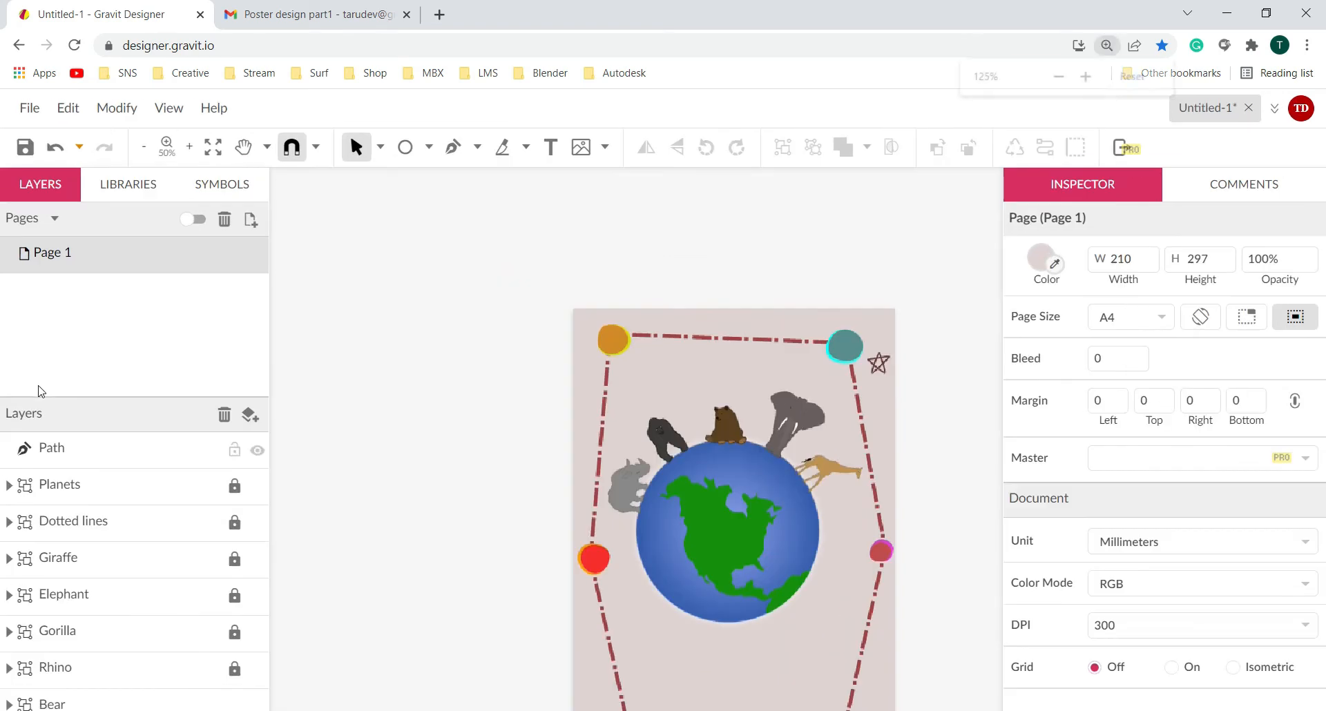
key(ctrl+minus)
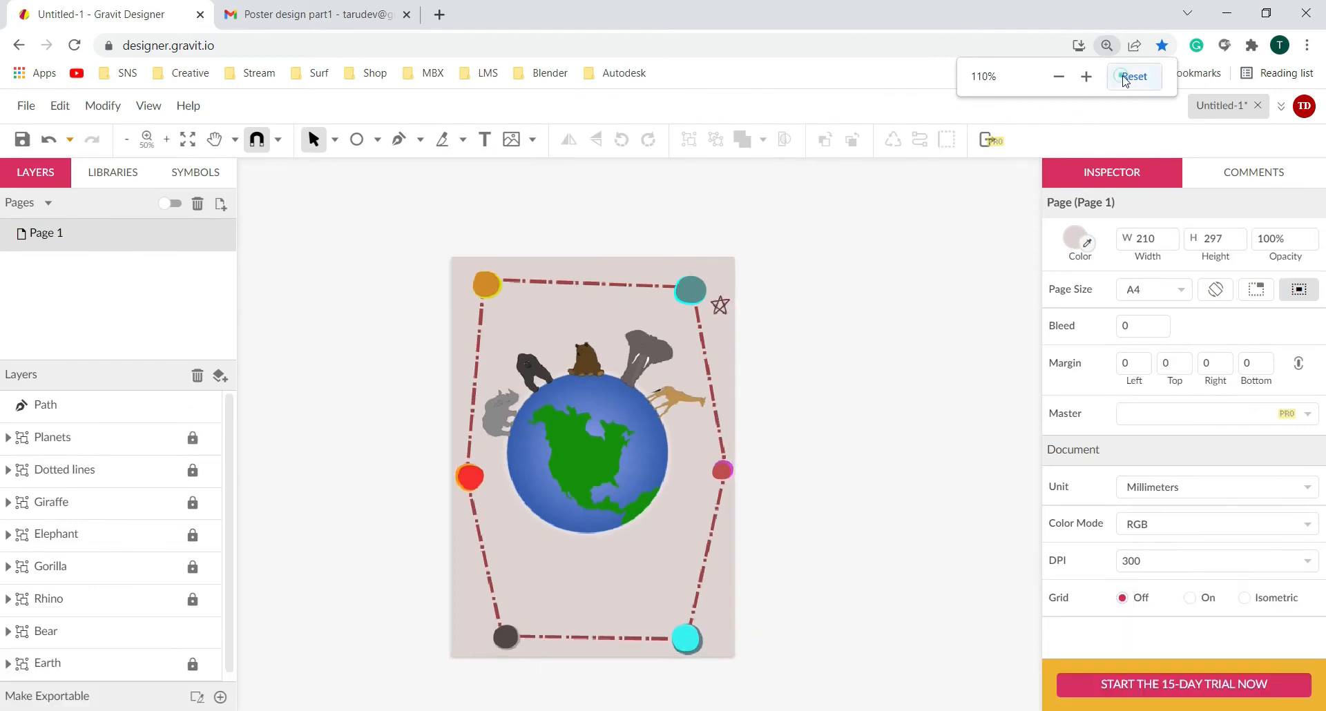
click(1126, 79)
- Duplicate the small star and place a copy outside the frame's left edge, below the orange-yellow blob
click(48, 377)
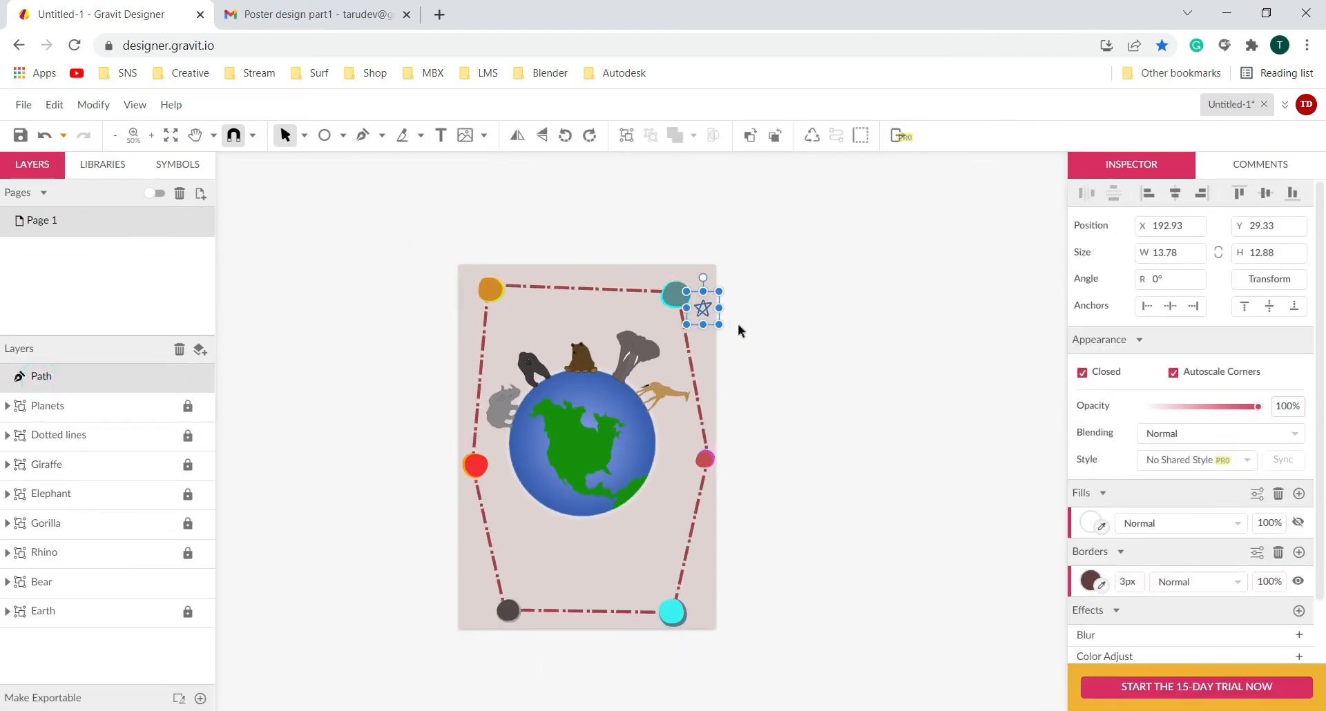
scroll(732, 328, up, 4)
drag(687, 391, 914, 631)
scroll(806, 557, down, 1)
drag(801, 578, 798, 440)
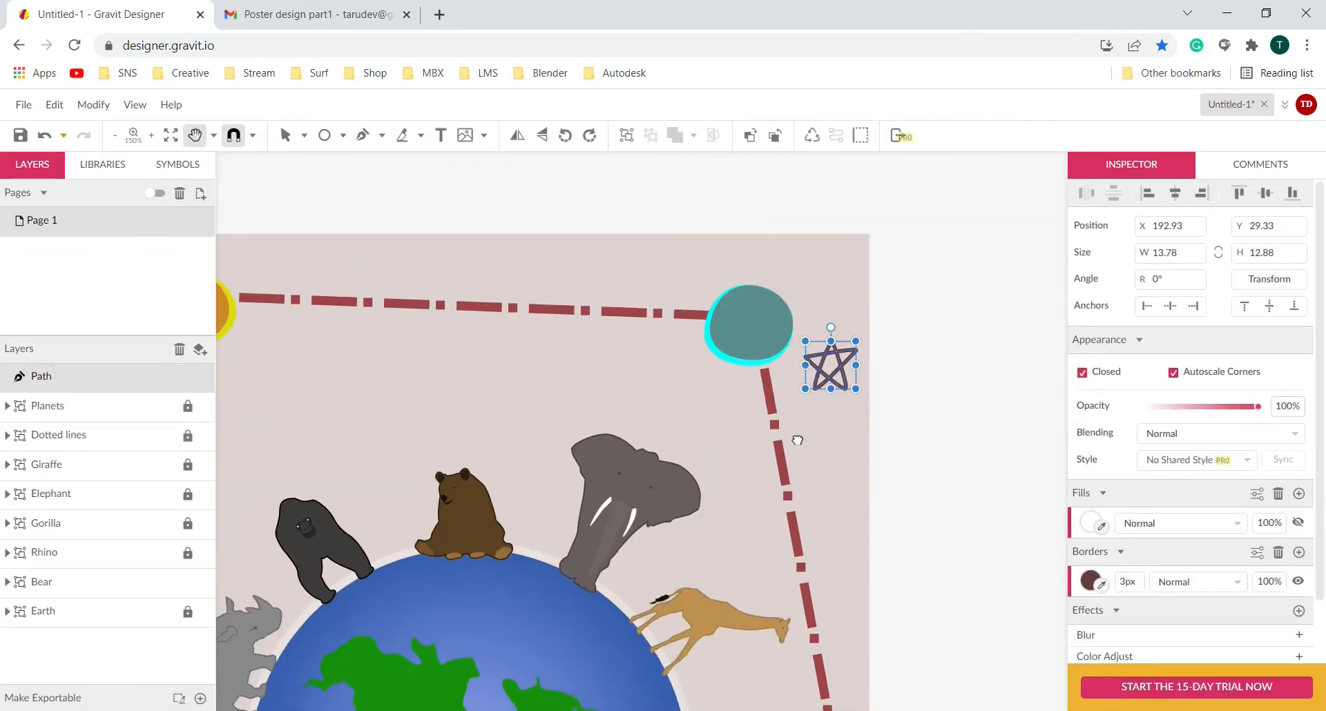
scroll(797, 440, down, 2)
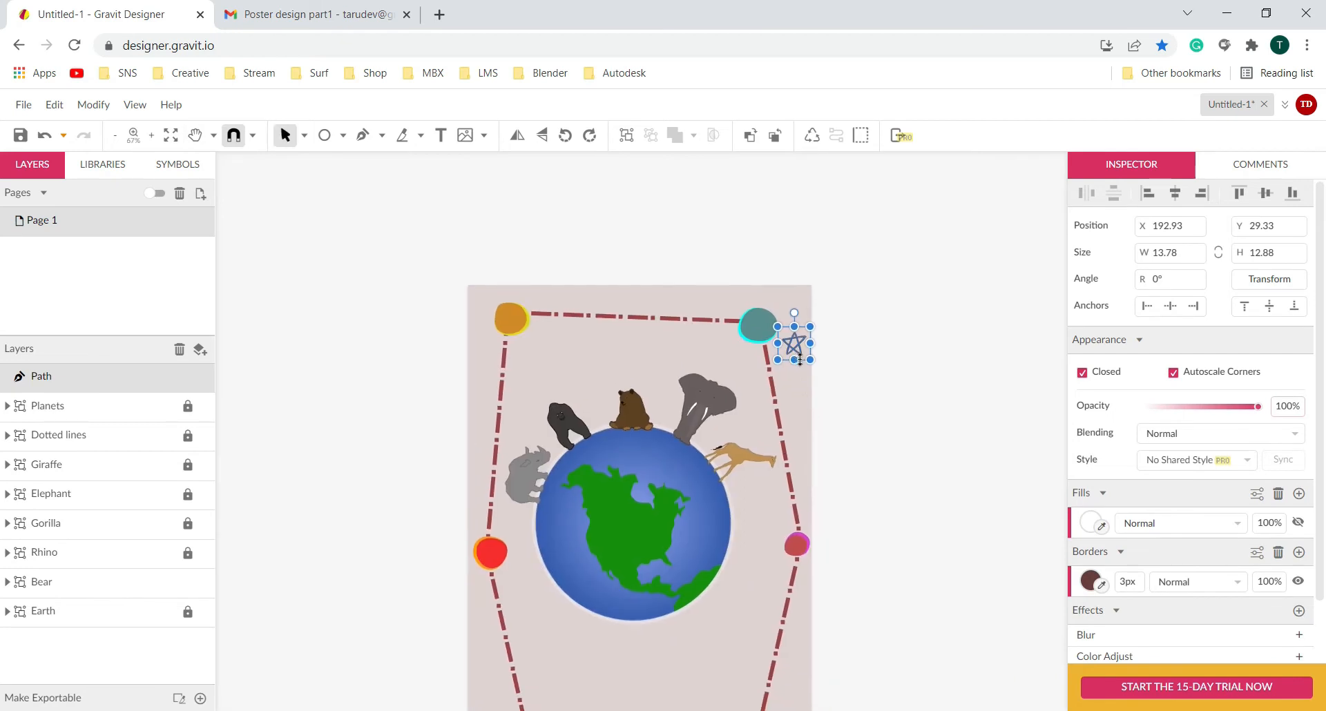
drag(795, 346, 486, 362)
key(ctrl+d)
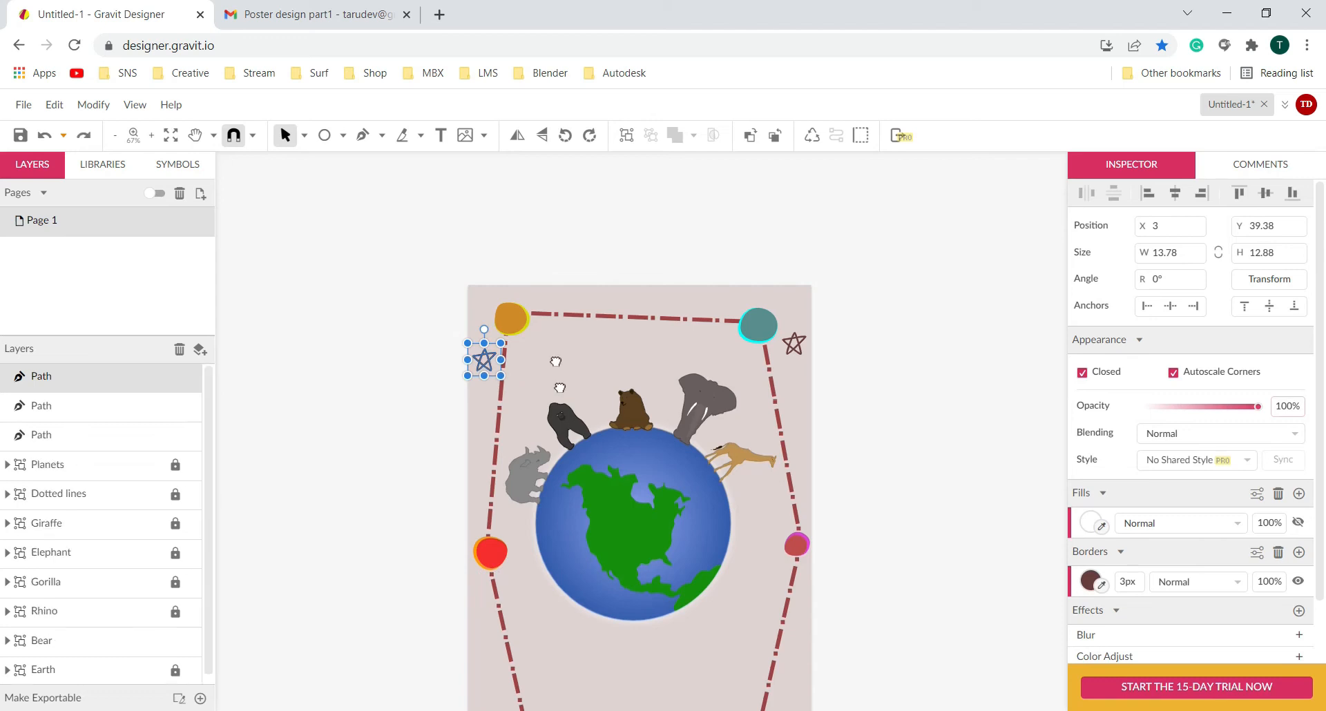
- Place further star copies outside the lower half of the frame, along its right, bottom and left sides
scroll(556, 376, down, 3)
drag(474, 281, 777, 557)
key(ctrl+d)
key(ctrl+d)
key(ctrl+d)
key(ctrl+d)
- Add star copies above the frame and beside the giraffe, and shift the bottom star left and a lower-left star up beside the rhino
drag(776, 558, 687, 219)
key(ctrl+d)
key(ctrl+d)
drag(771, 348, 781, 348)
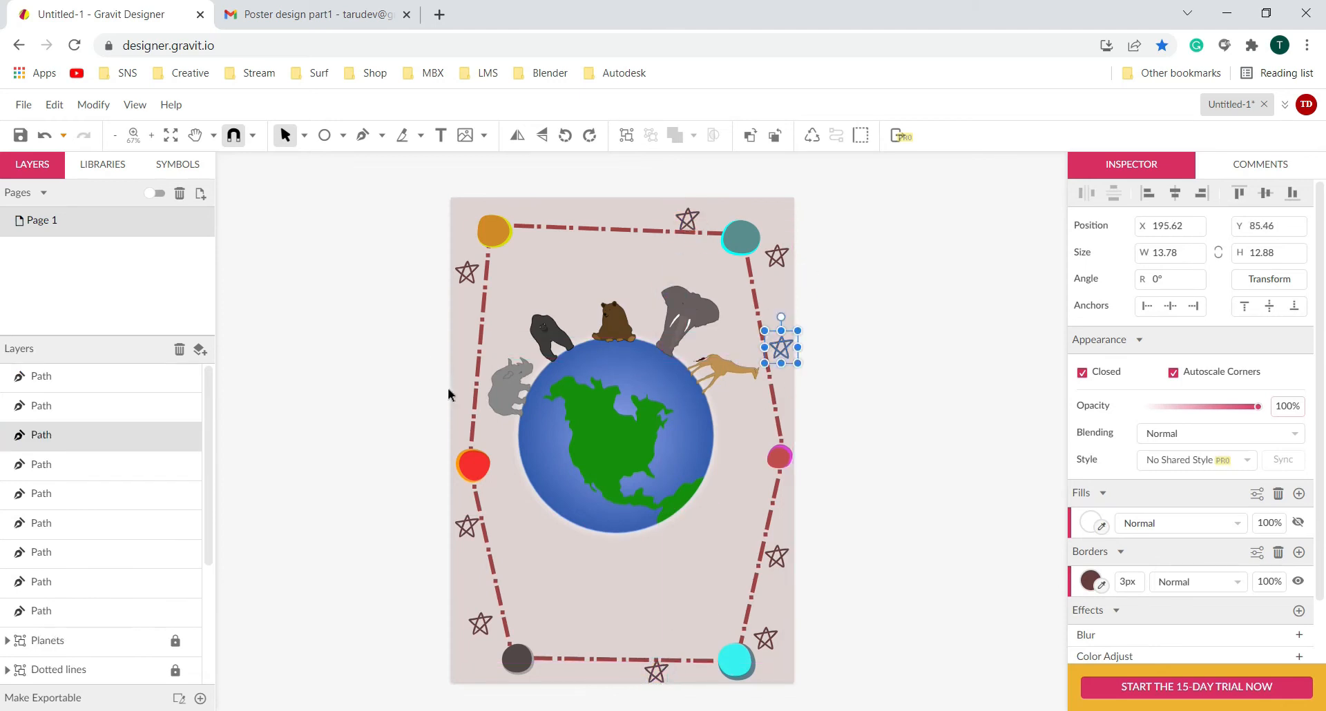
drag(657, 672, 574, 671)
drag(467, 527, 458, 372)
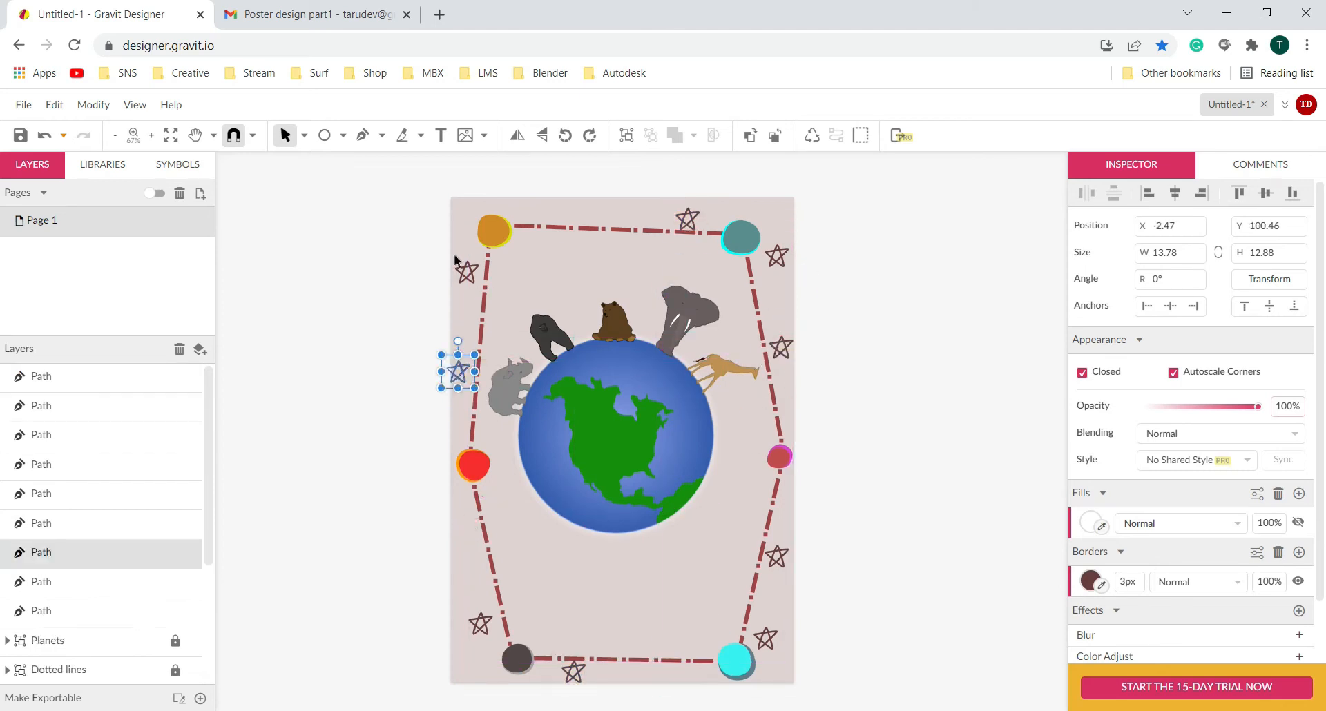
- Reshape the upper-left star by shifting its five corner anchors with the Subselect tool
scroll(462, 264, up, 8)
click(570, 318)
click(304, 136)
click(310, 193)
drag(518, 254, 482, 235)
drag(635, 294, 627, 314)
drag(583, 476, 615, 468)
drag(439, 478, 476, 486)
drag(395, 324, 386, 366)
- Reshape the star left of the rhino by shifting its left, right, upper and lower-left anchors
scroll(438, 442, down, 5)
drag(556, 489, 579, 386)
scroll(579, 386, up, 2)
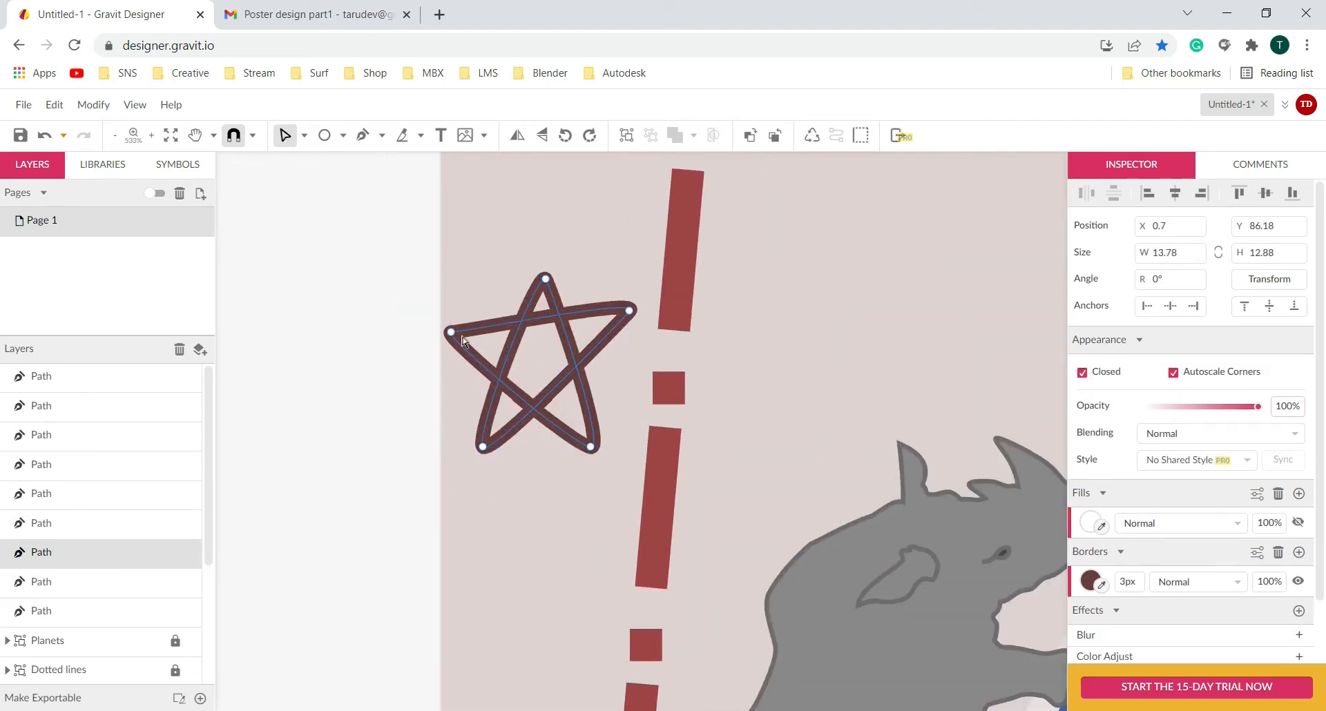
drag(448, 332, 468, 311)
drag(628, 309, 636, 357)
drag(543, 280, 570, 226)
drag(484, 447, 476, 432)
- Reshape the star beside the dark grey bottom-left blob into a taller one about 13.8 by 19.5 mm by shifting its anchors
scroll(579, 448, down, 10)
scroll(586, 587, up, 11)
click(633, 509)
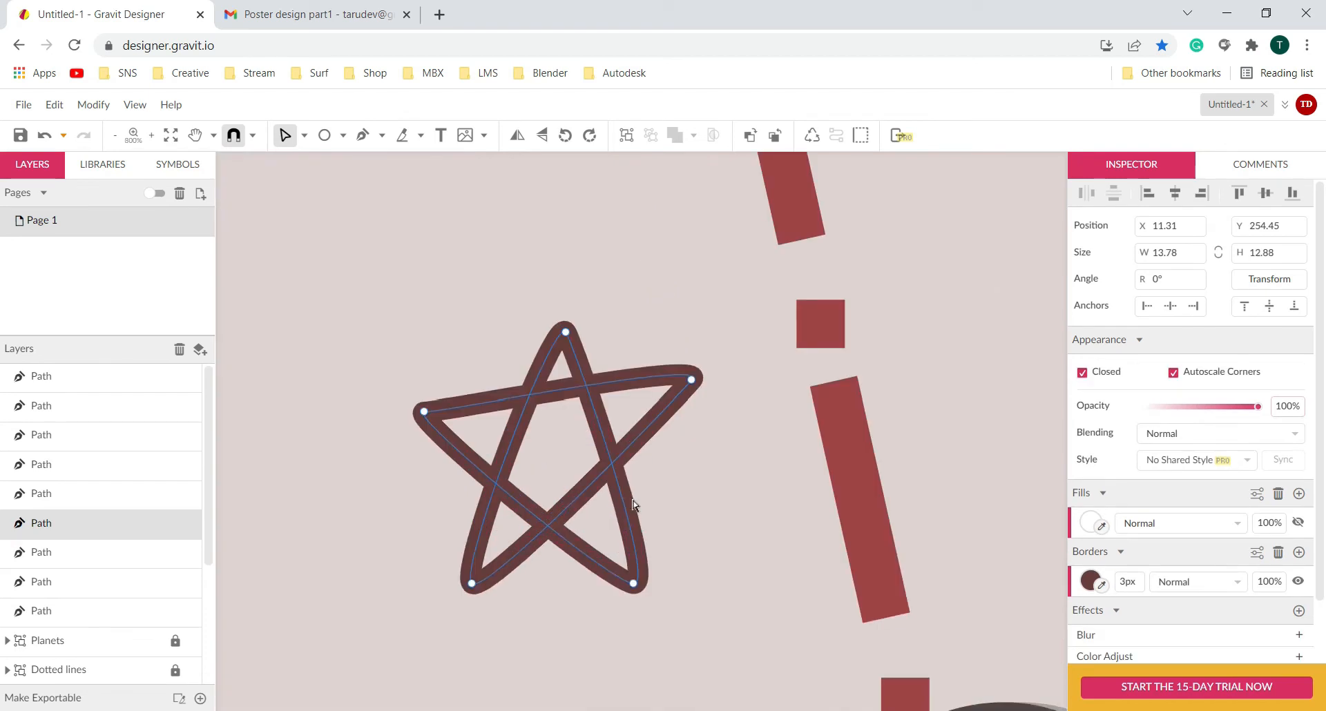
scroll(628, 415, down, 2)
drag(526, 497, 526, 563)
drag(632, 499, 641, 549)
drag(588, 330, 570, 310)
drag(494, 383, 489, 430)
scroll(677, 469, down, 7)
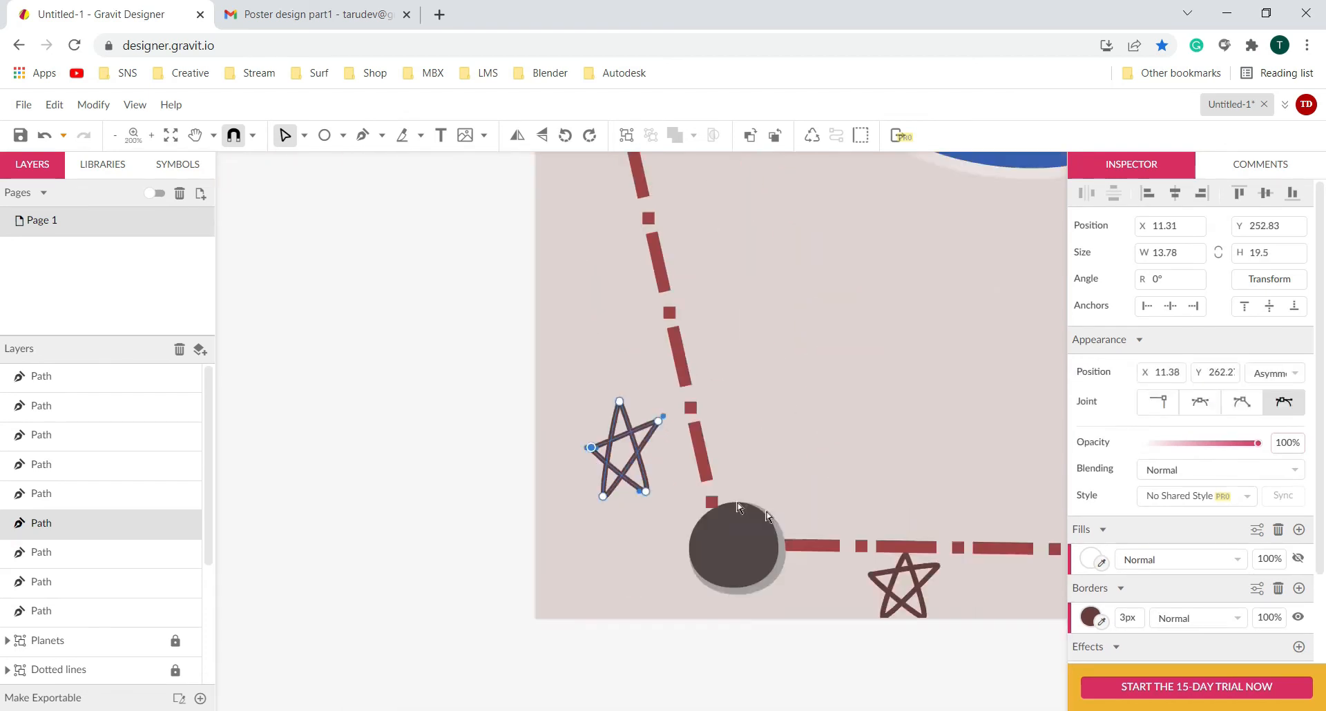
- Reshape the star under the frame's bottom edge by shifting its anchors into a flatter one about 13.1 by 9.8 mm
scroll(763, 517, up, 8)
click(598, 435)
drag(594, 503, 593, 470)
drag(451, 504, 450, 470)
drag(645, 324, 646, 349)
drag(534, 282, 523, 300)
scroll(525, 300, down, 8)
- Reshape the star beside the cyan bottom-right blob to about 11.2 by 12.9 mm by shifting three of its anchors
scroll(691, 279, up, 7)
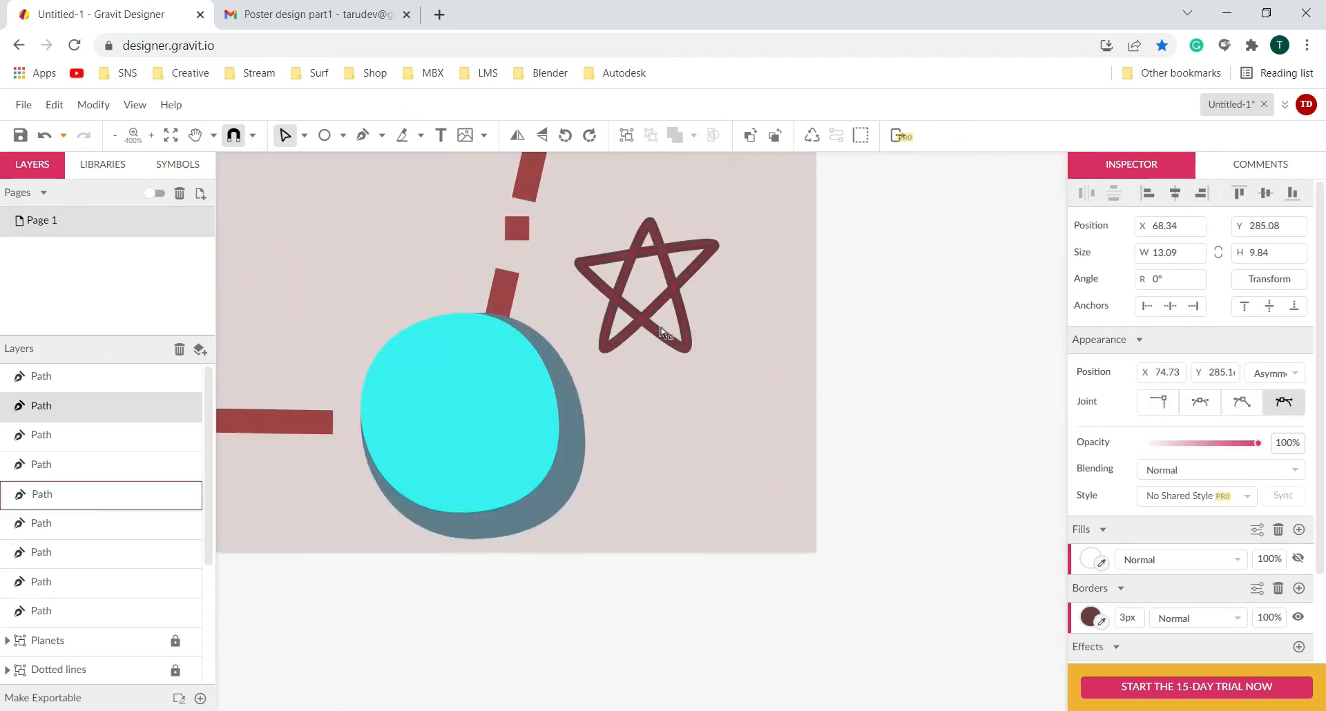
click(603, 276)
drag(602, 276, 574, 276)
drag(652, 450, 654, 421)
drag(686, 307, 655, 328)
scroll(624, 401, down, 8)
- Reshape the star on the poster's lower-right side, above the cyan blob, by shifting its corner anchors
scroll(631, 325, up, 8)
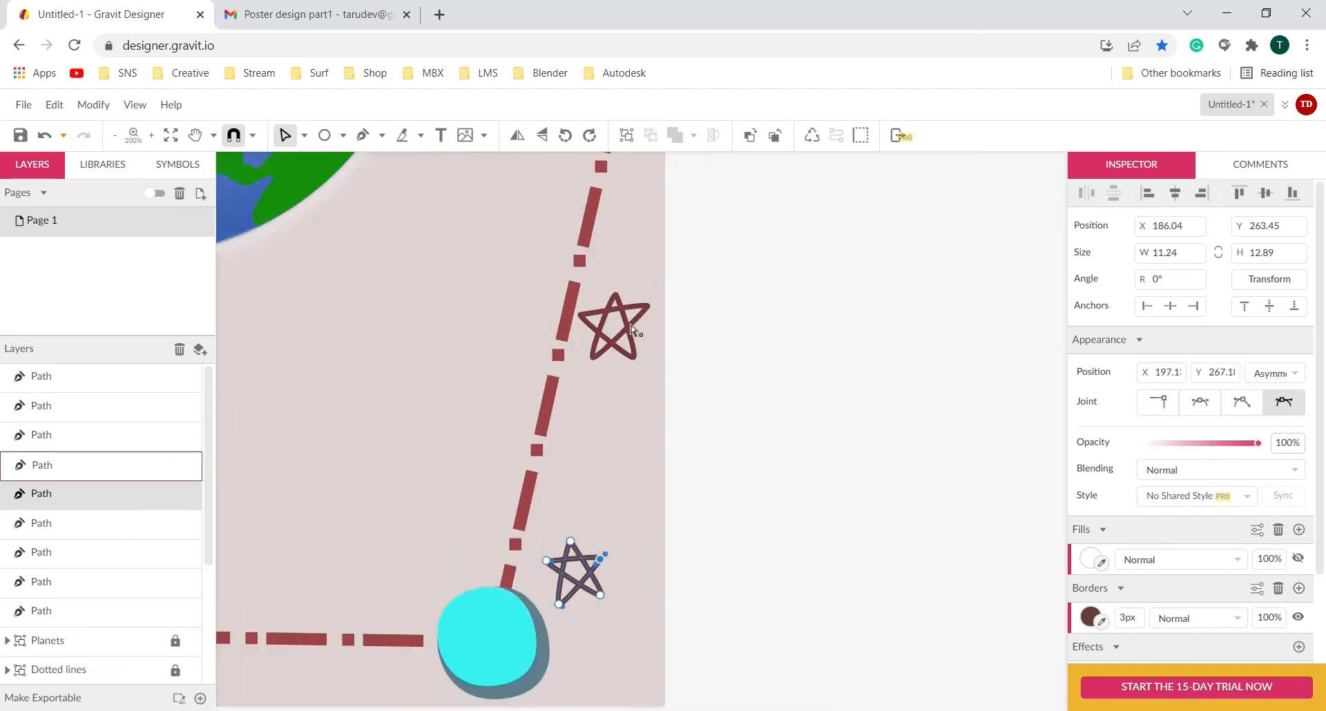
click(590, 246)
drag(590, 245, 571, 238)
drag(643, 412, 630, 394)
drag(675, 277, 666, 302)
scroll(718, 345, down, 3)
scroll(713, 302, up, 4)
drag(665, 432, 692, 374)
drag(453, 427, 460, 406)
drag(551, 344, 551, 264)
- Reshape the star to the right of the giraffe by shifting its upper, left and two lower anchors
scroll(587, 266, down, 3)
drag(609, 200, 602, 572)
scroll(602, 572, down, 5)
scroll(607, 294, up, 6)
click(568, 324)
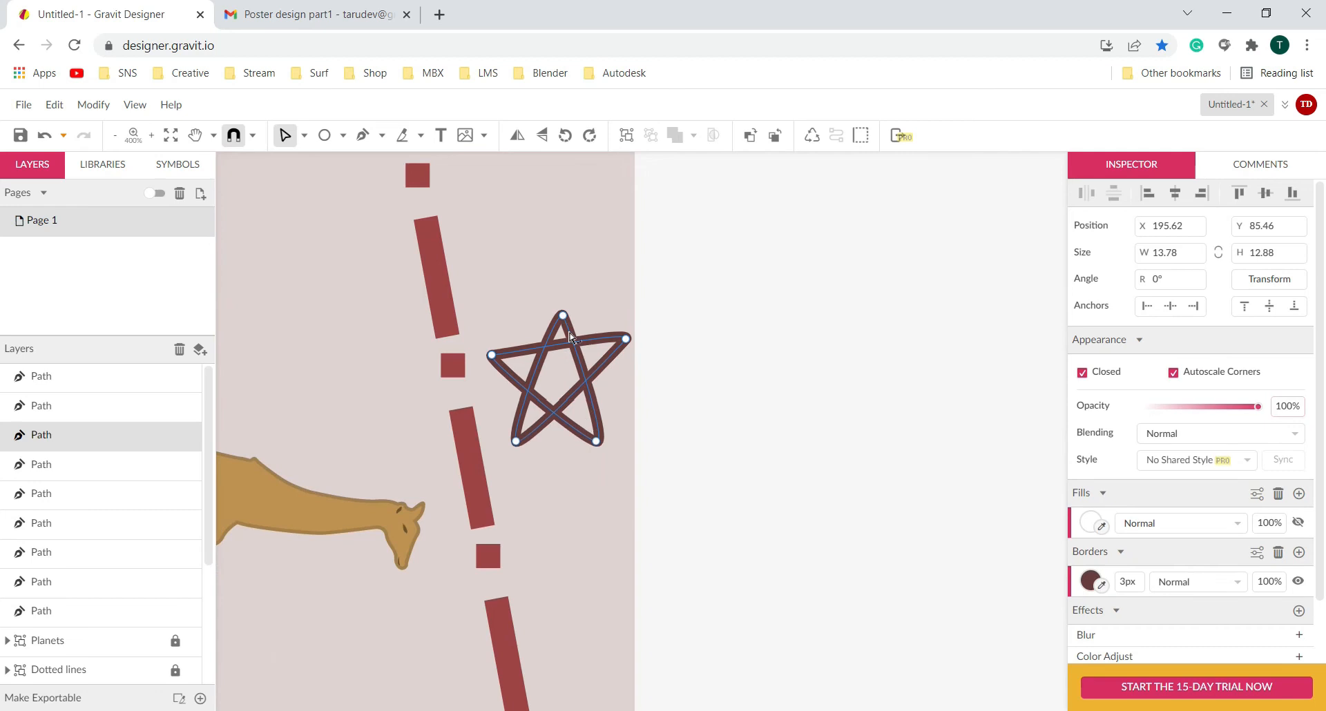
drag(562, 315, 548, 304)
drag(592, 442, 608, 436)
drag(516, 444, 519, 450)
drag(492, 355, 492, 366)
- Reshape the star beside the teal top-right blob by raising its top anchor and pulling its right and lower-right anchors inward
scroll(491, 370, down, 5)
scroll(477, 284, up, 6)
click(629, 328)
drag(622, 301, 610, 269)
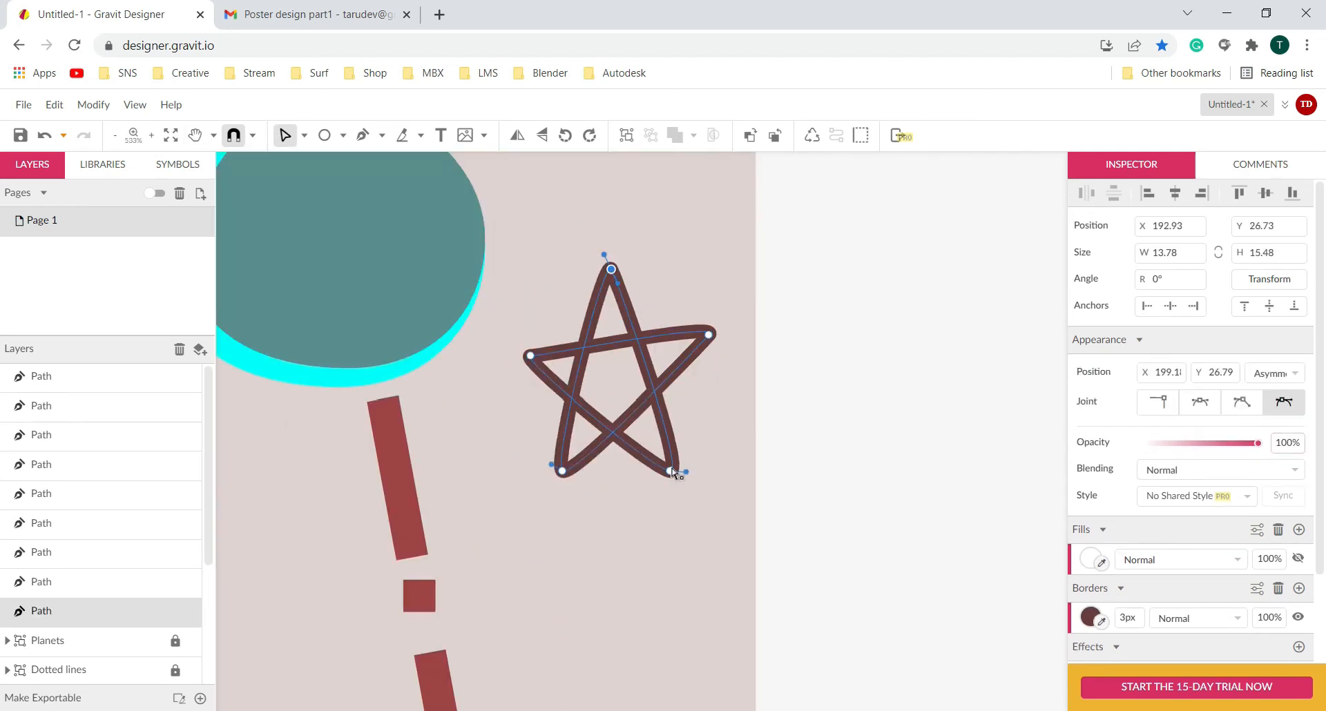
drag(677, 471, 669, 427)
drag(707, 334, 686, 334)
- Reshape the star above the frame's top edge to about 12.5 by 13.9 mm by shifting its five anchors
scroll(705, 373, down, 4)
click(465, 442)
drag(450, 406, 451, 393)
drag(498, 424, 506, 414)
drag(415, 500, 475, 480)
drag(398, 435, 416, 419)
scroll(416, 419, down, 2)
scroll(338, 397, up, 3)
drag(594, 420, 595, 408)
scroll(622, 435, down, 5)
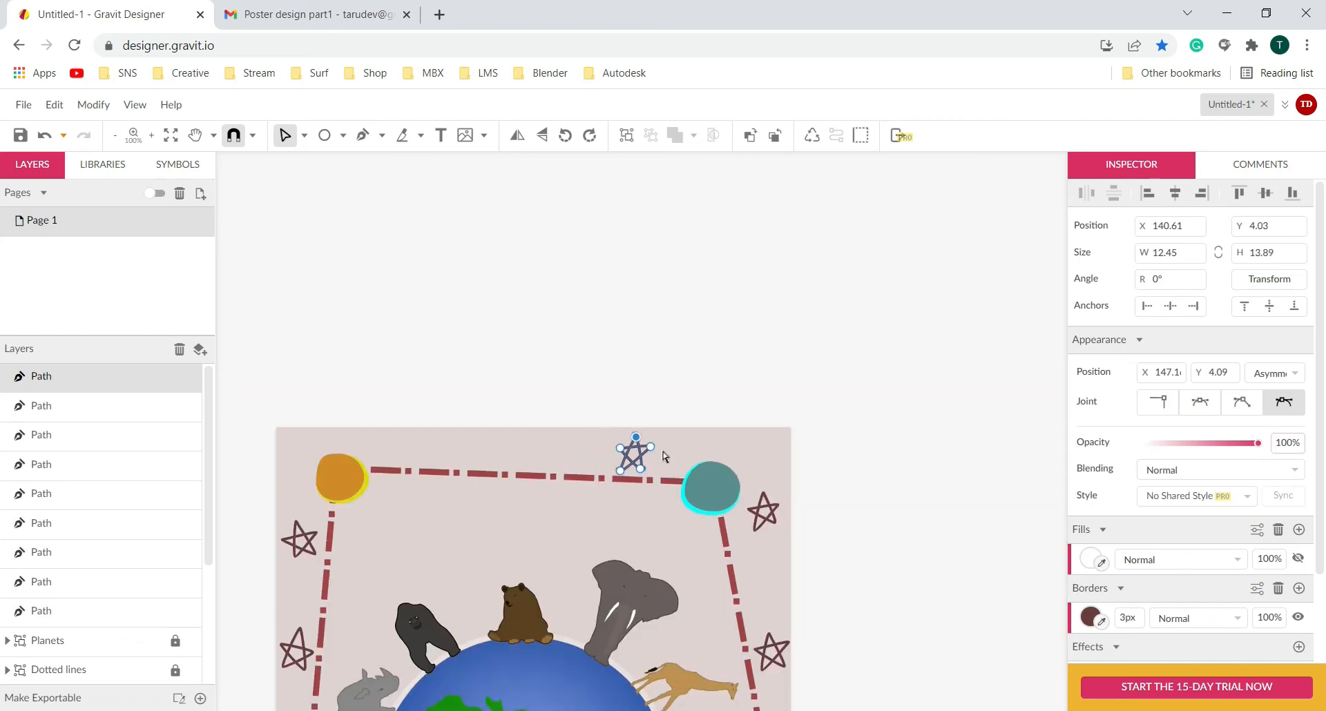
- With the Pointer tool, move the rhino-side star down, the lower-left and lower-right stars up, and the bottom-right star closer to the corner
click(305, 136)
click(326, 163)
click(849, 395)
scroll(815, 387, down, 1)
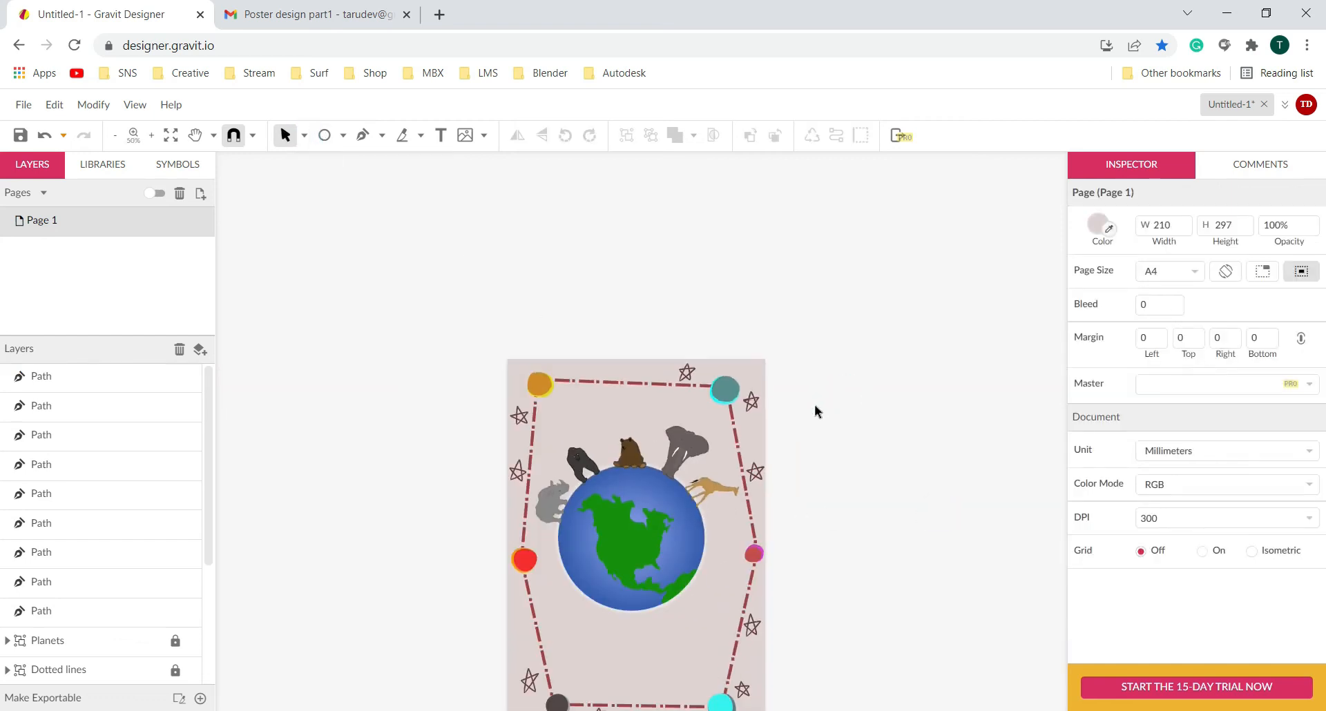
scroll(815, 404, down, 1)
scroll(774, 446, up, 1)
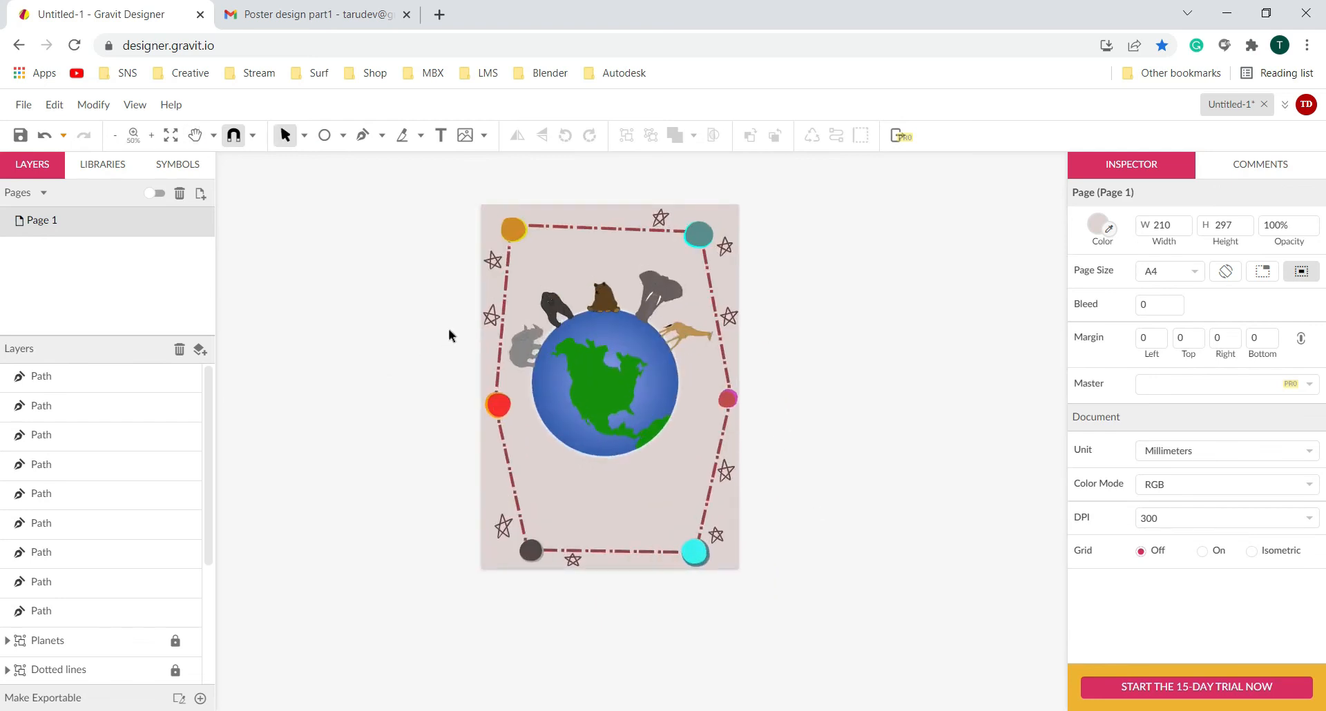
drag(488, 319, 486, 353)
click(457, 446)
drag(502, 526, 494, 490)
drag(726, 471, 731, 459)
drag(715, 537, 724, 551)
click(769, 539)
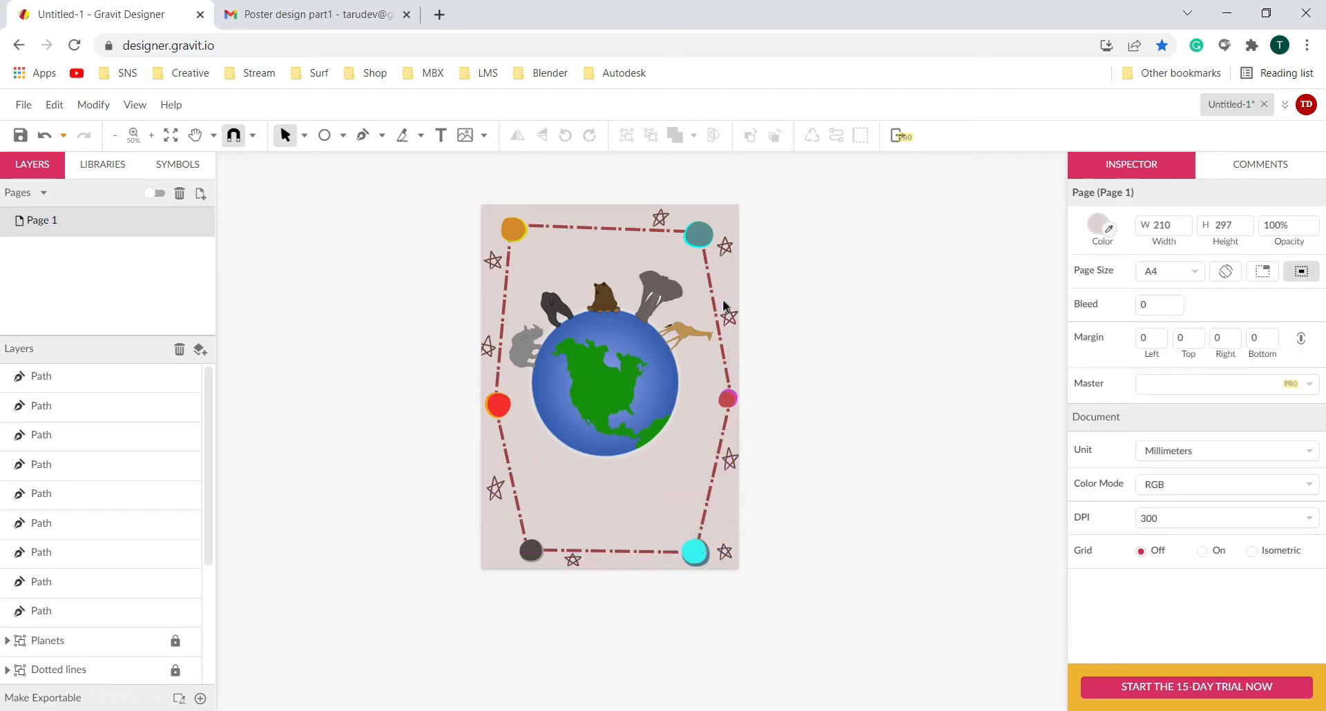
- Scale the star beside the rhino down to about 9.6 by 14.1 mm so it fits inside the poster's left edge
click(484, 355)
scroll(477, 358, up, 6)
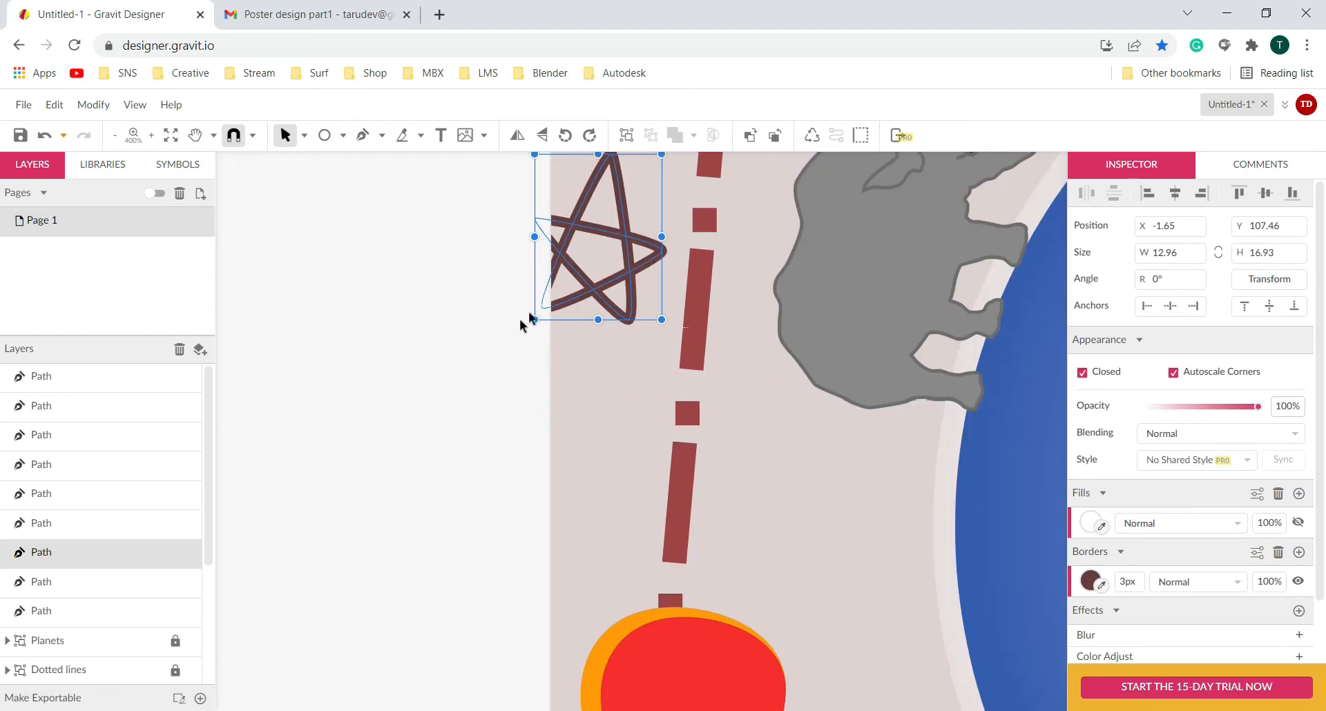
drag(534, 319, 566, 293)
scroll(597, 330, down, 4)
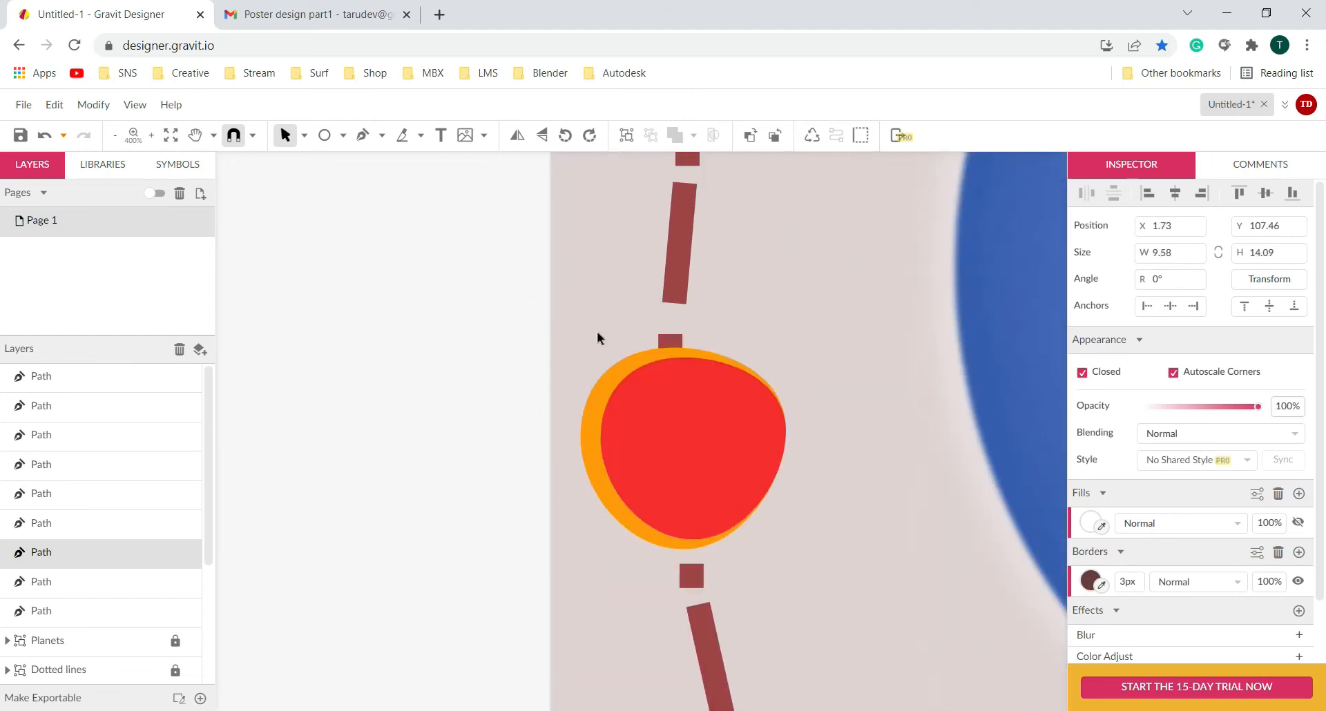
scroll(598, 330, down, 5)
click(569, 406)
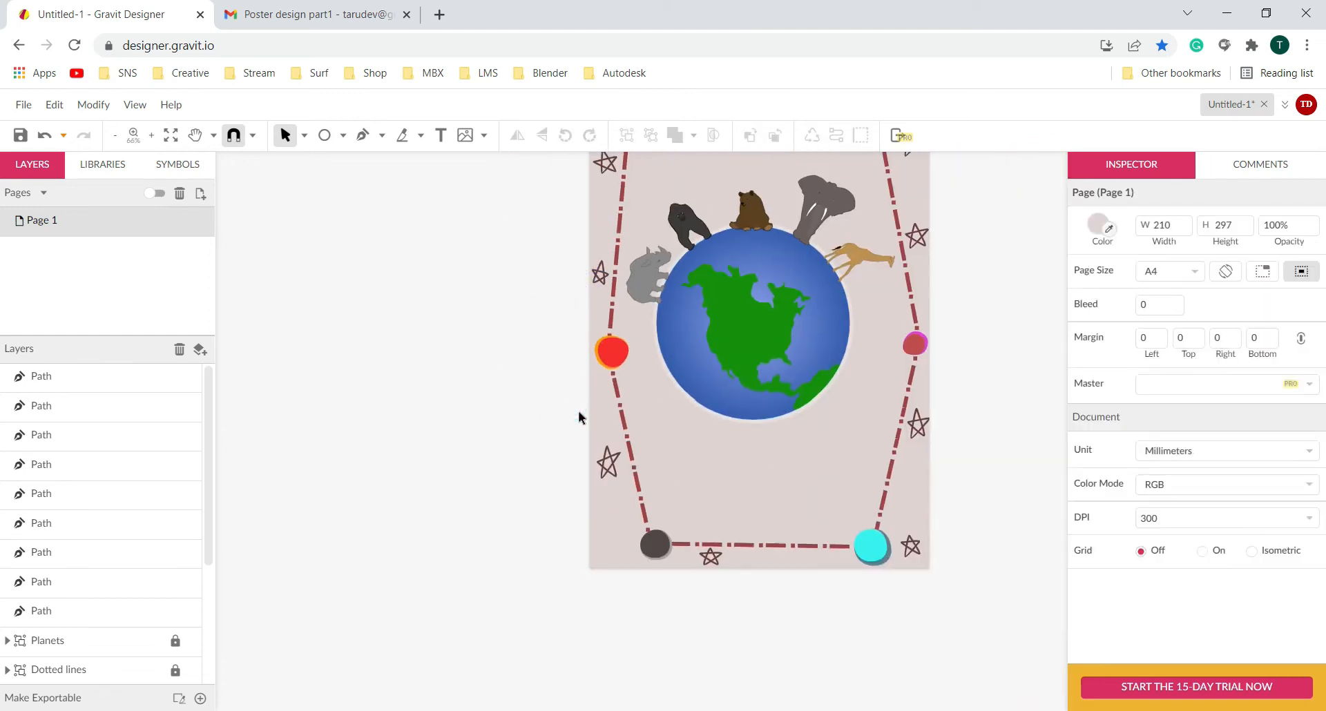
scroll(905, 489, down, 1)
drag(947, 483, 823, 573)
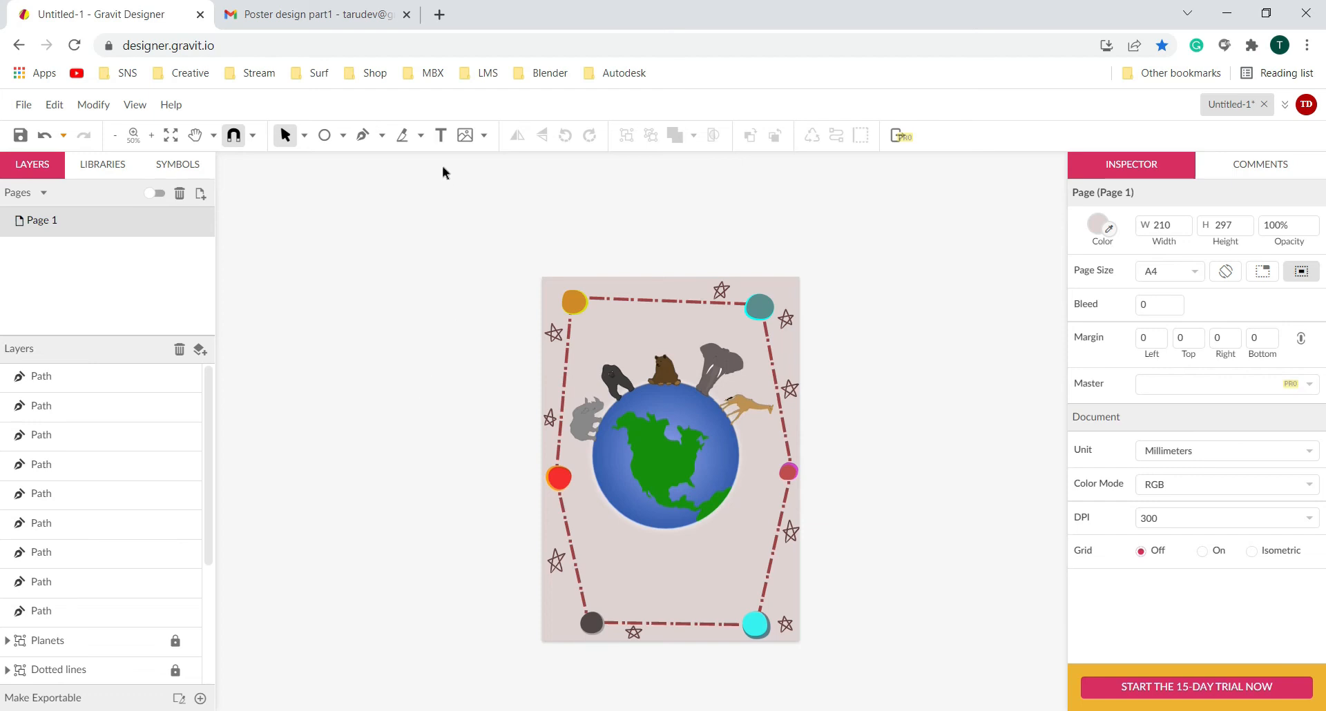
- Group all nine star paths, name the group Stars and lock it
click(53, 376)
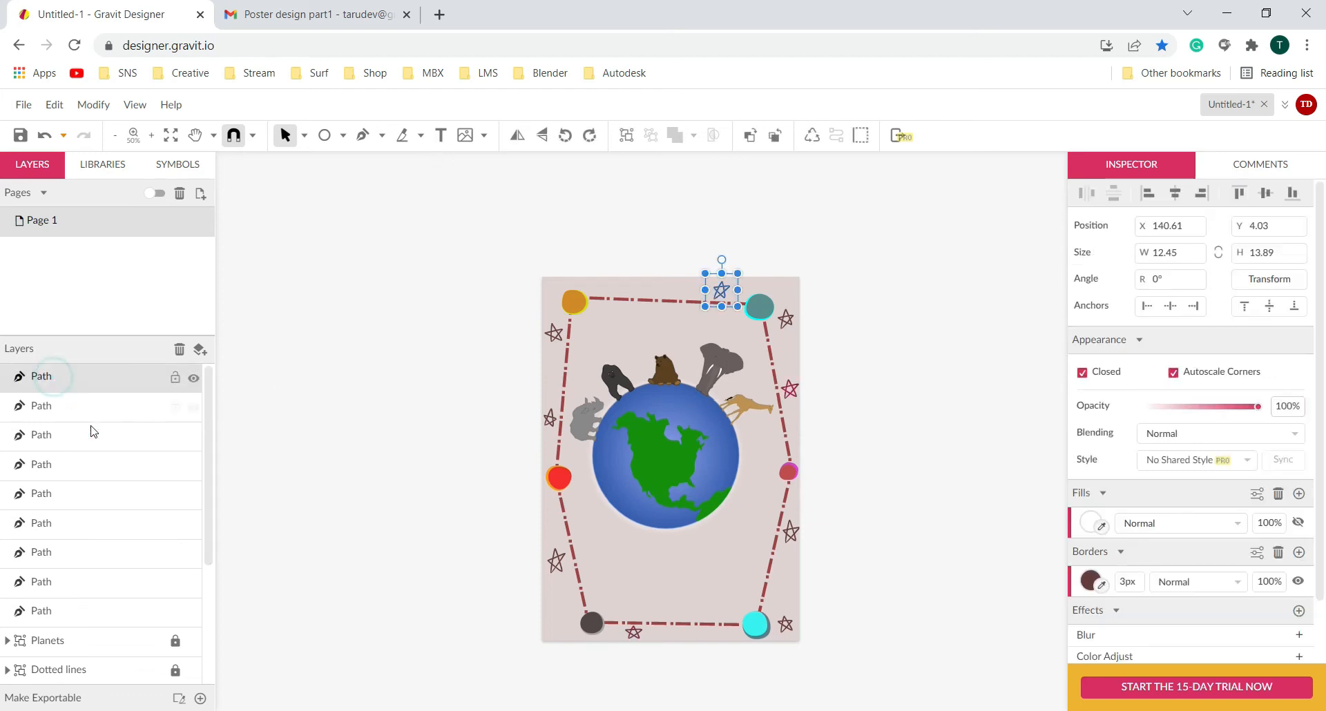
shift+click(82, 611)
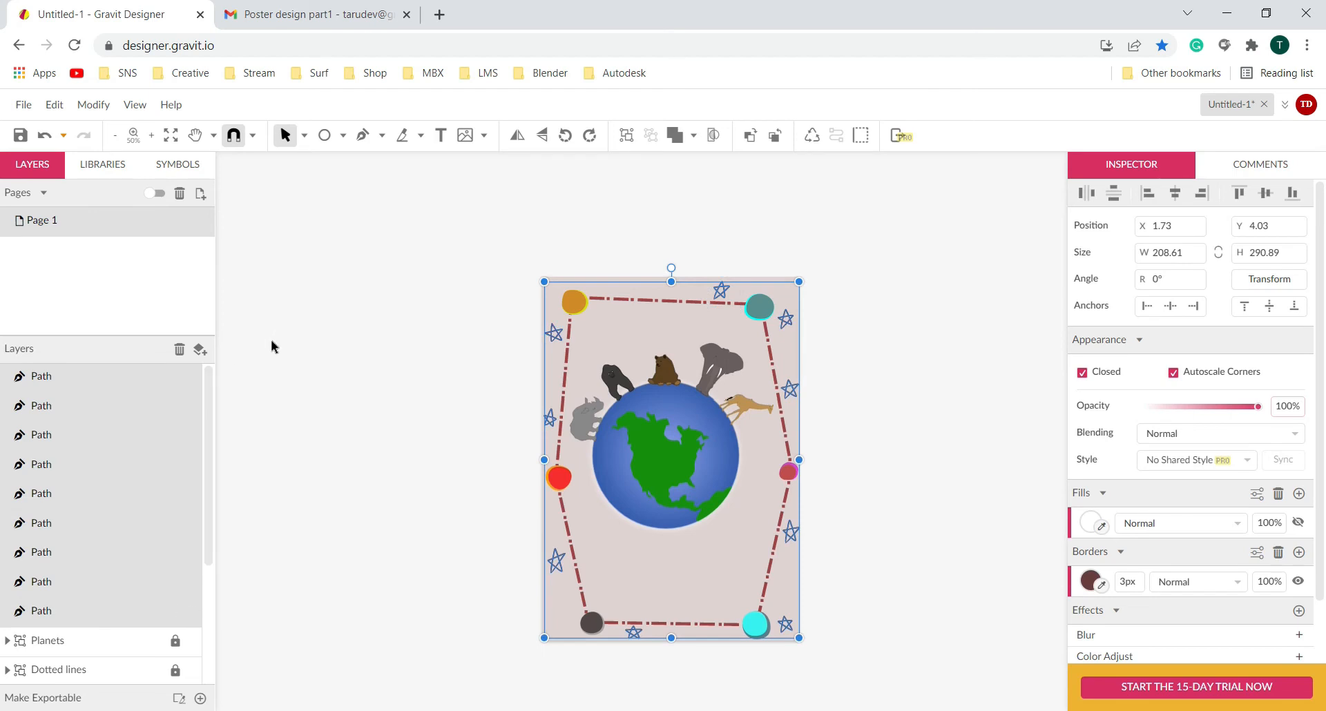
key(ctrl+g)
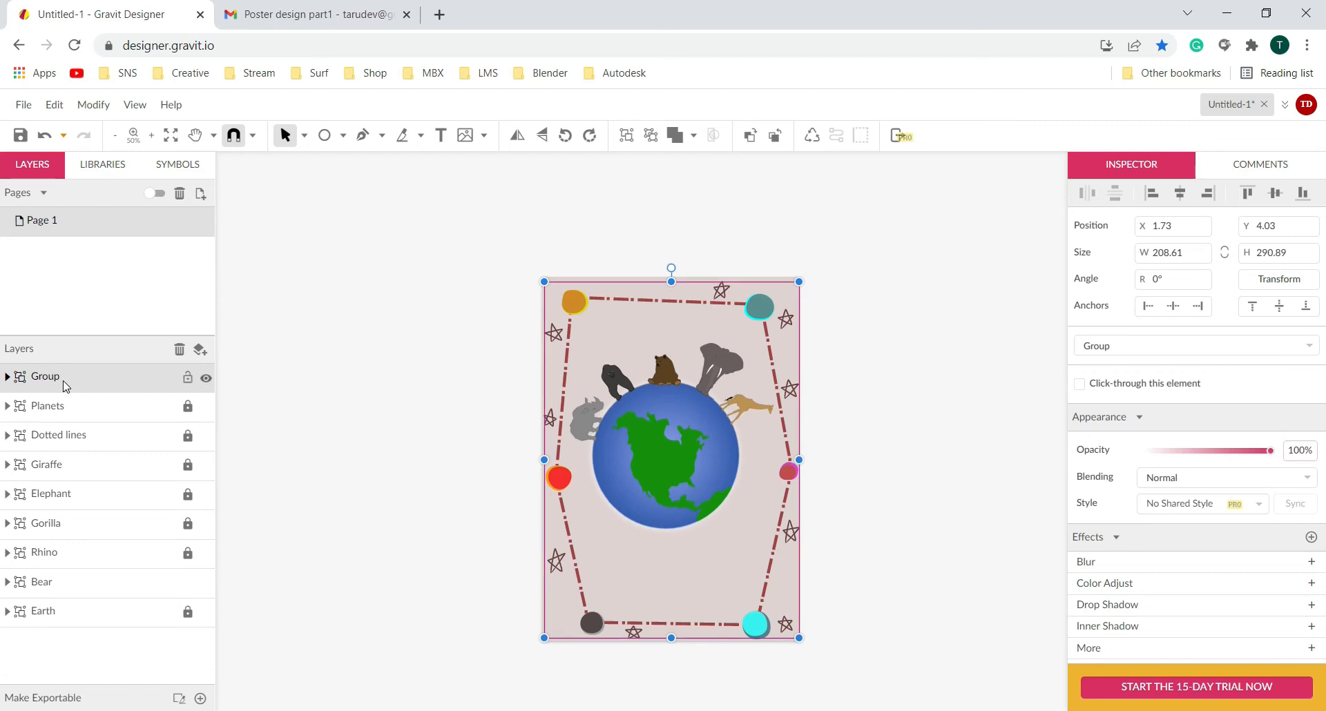
double_click(62, 380)
text(Sta)
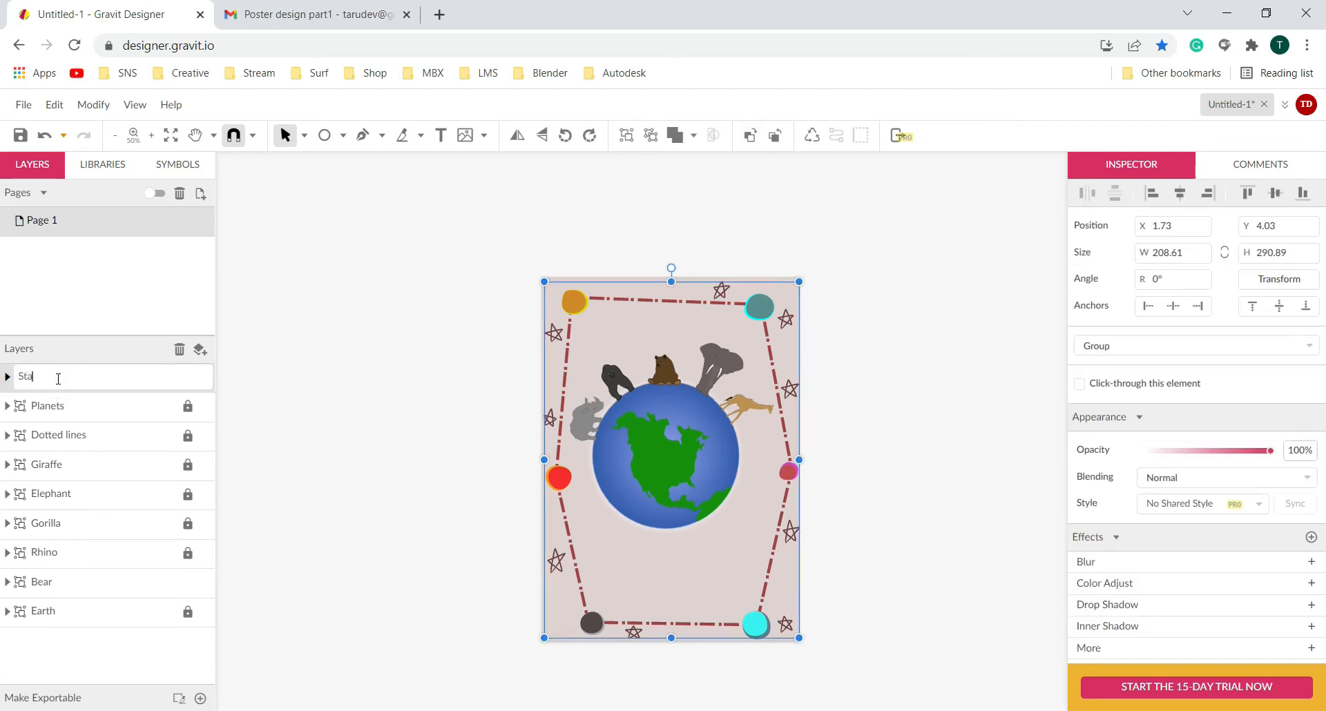
text(rs)
key(Return)
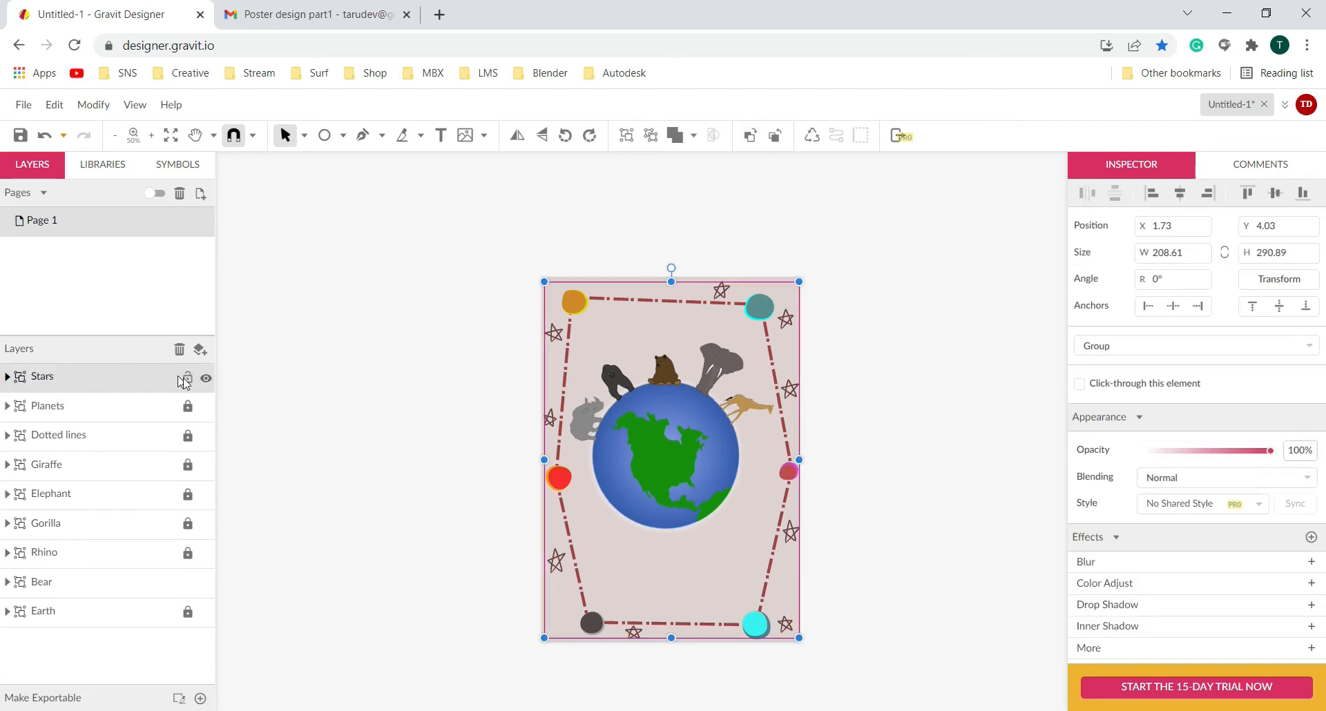
click(188, 378)
scroll(702, 630, up, 5)
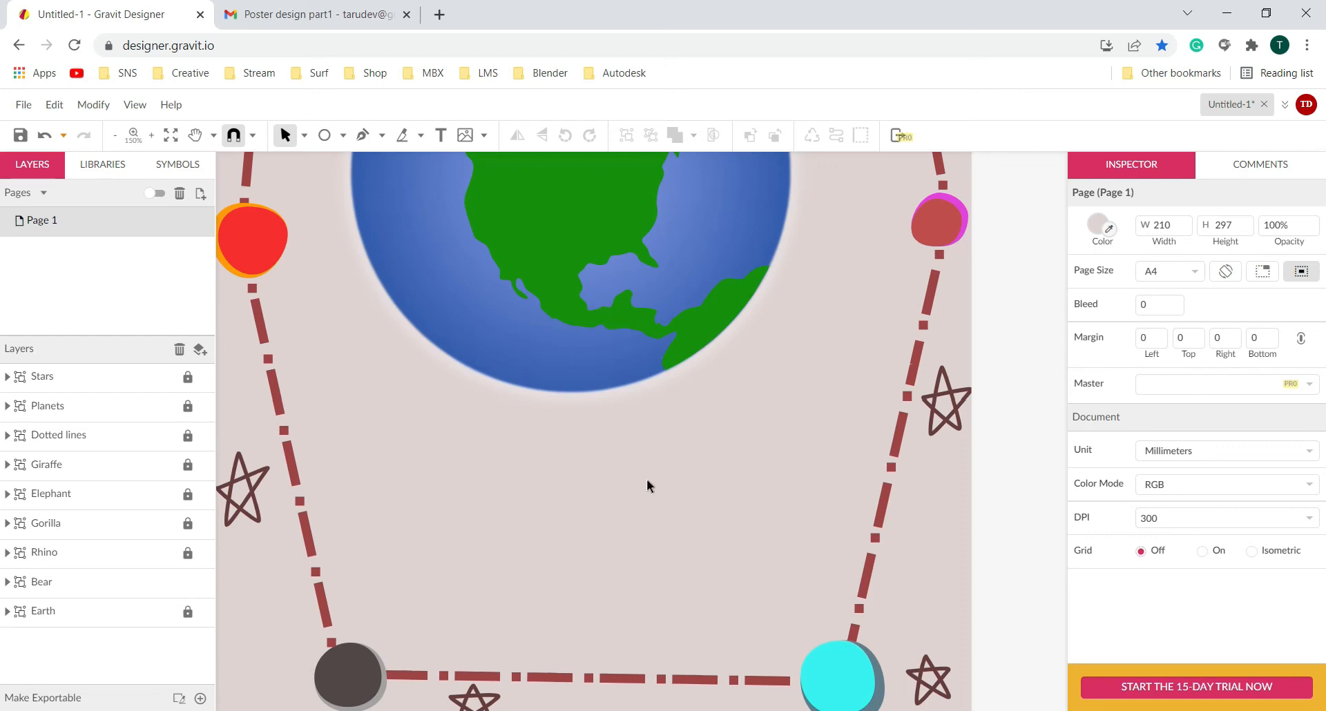
click(441, 135)
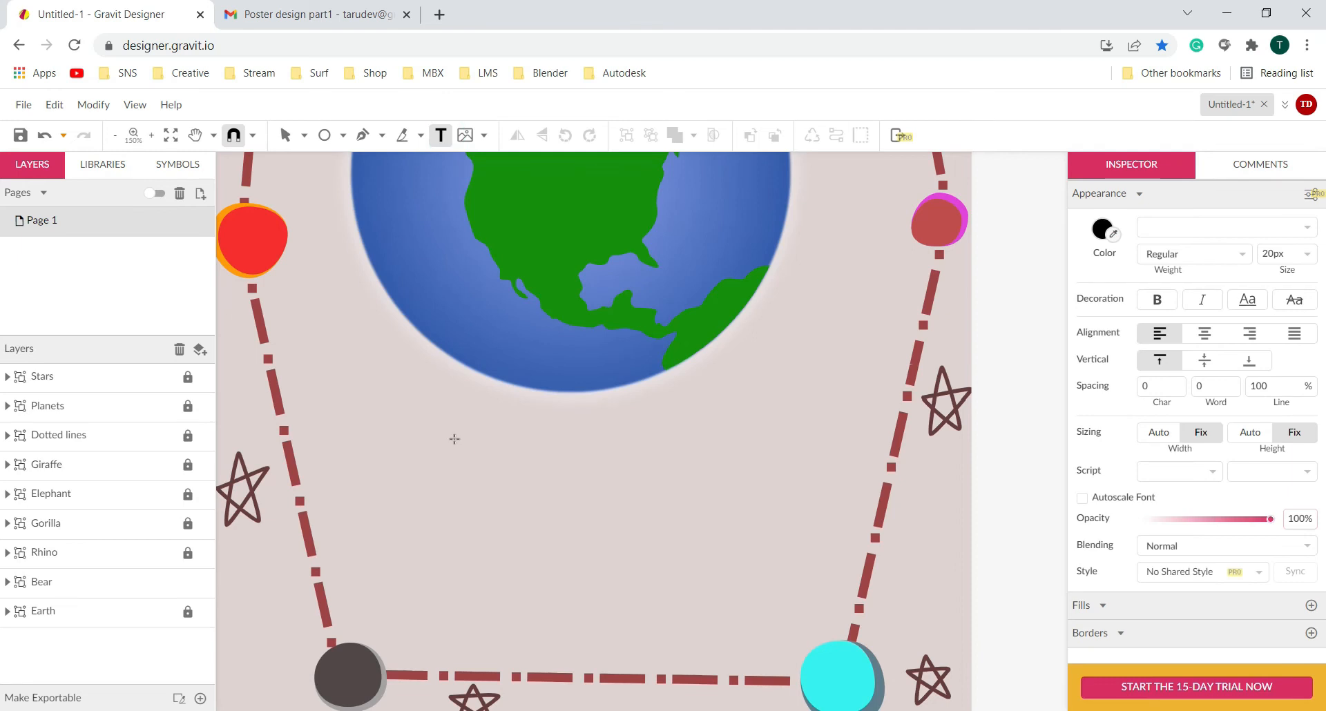
click(454, 439)
text(skjvblsbkfsnbk.sb/sb/)
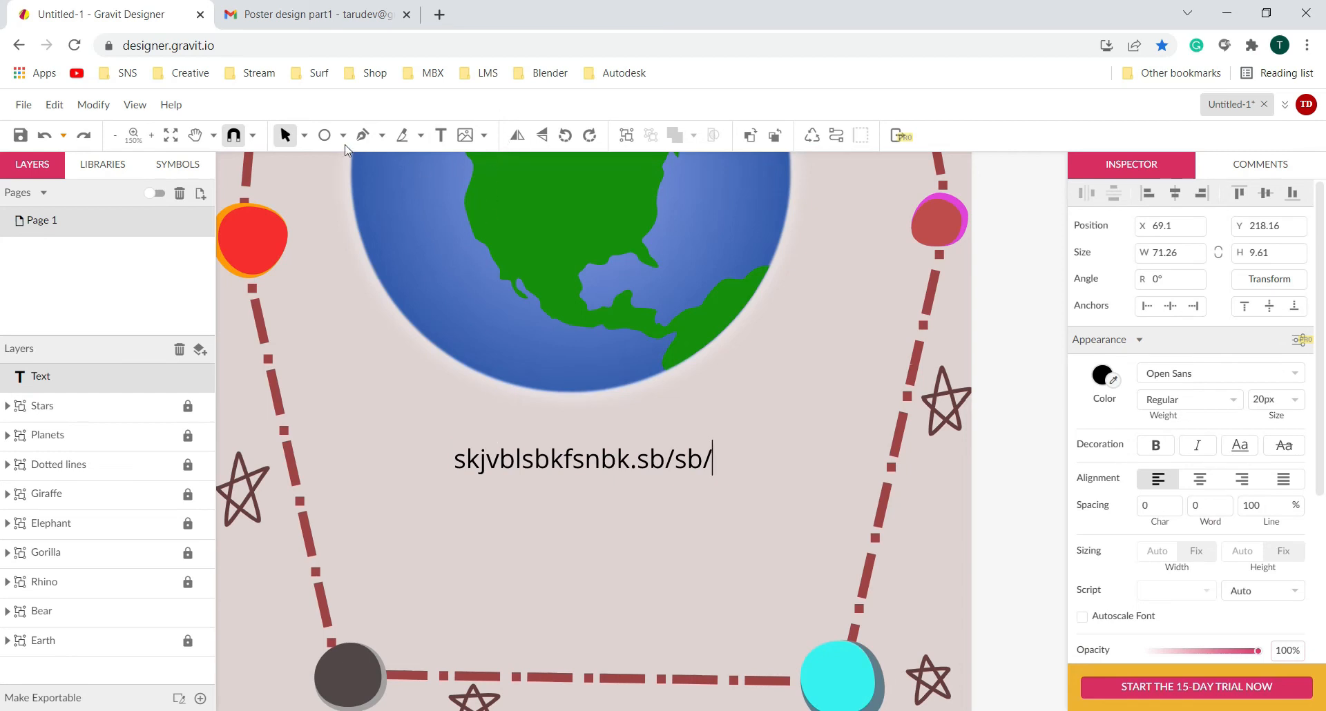
key(Escape)
key(Delete)
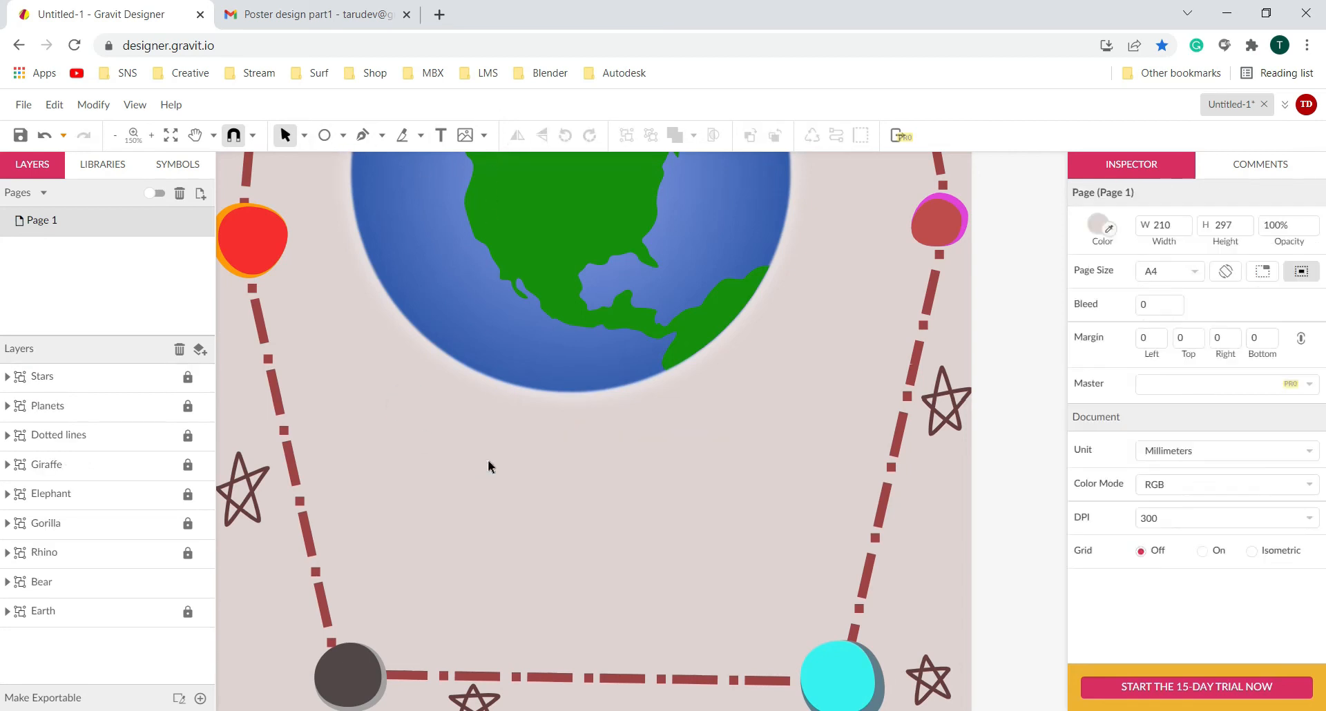
click(440, 135)
drag(441, 449, 746, 553)
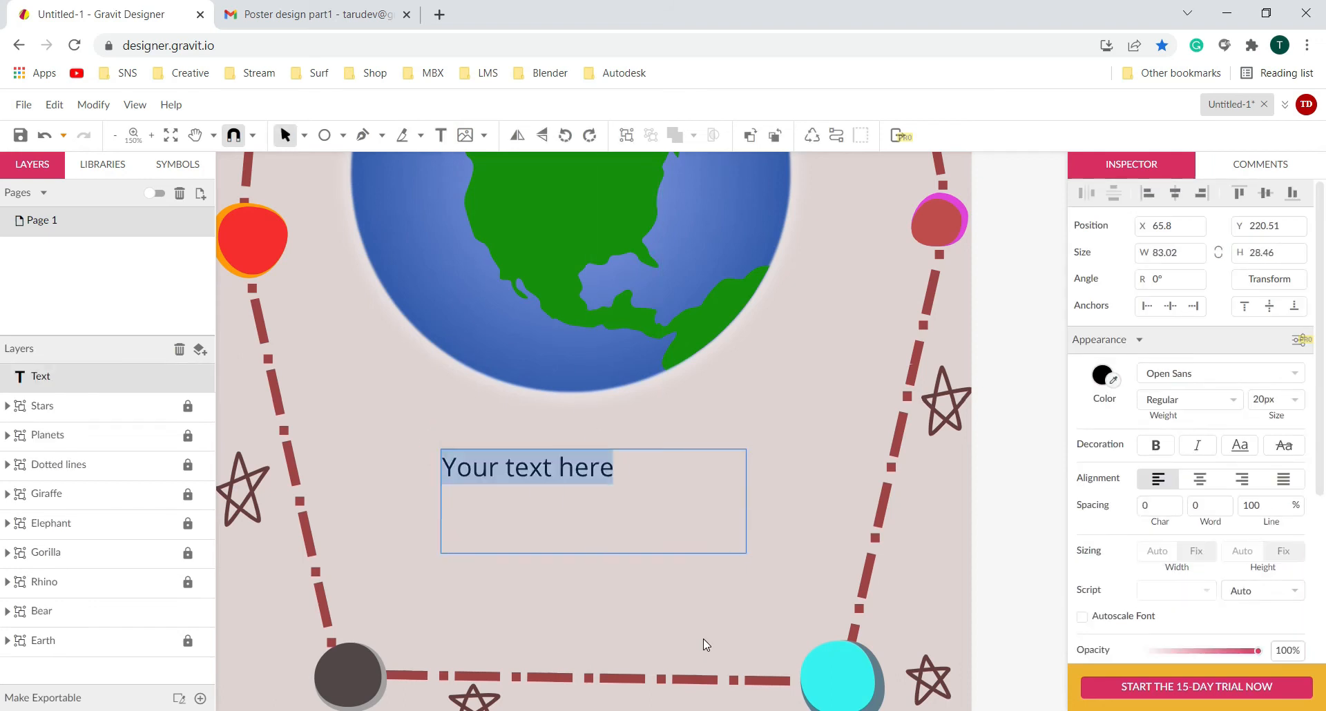
text(akbcsaljblvlasvklvkbak)
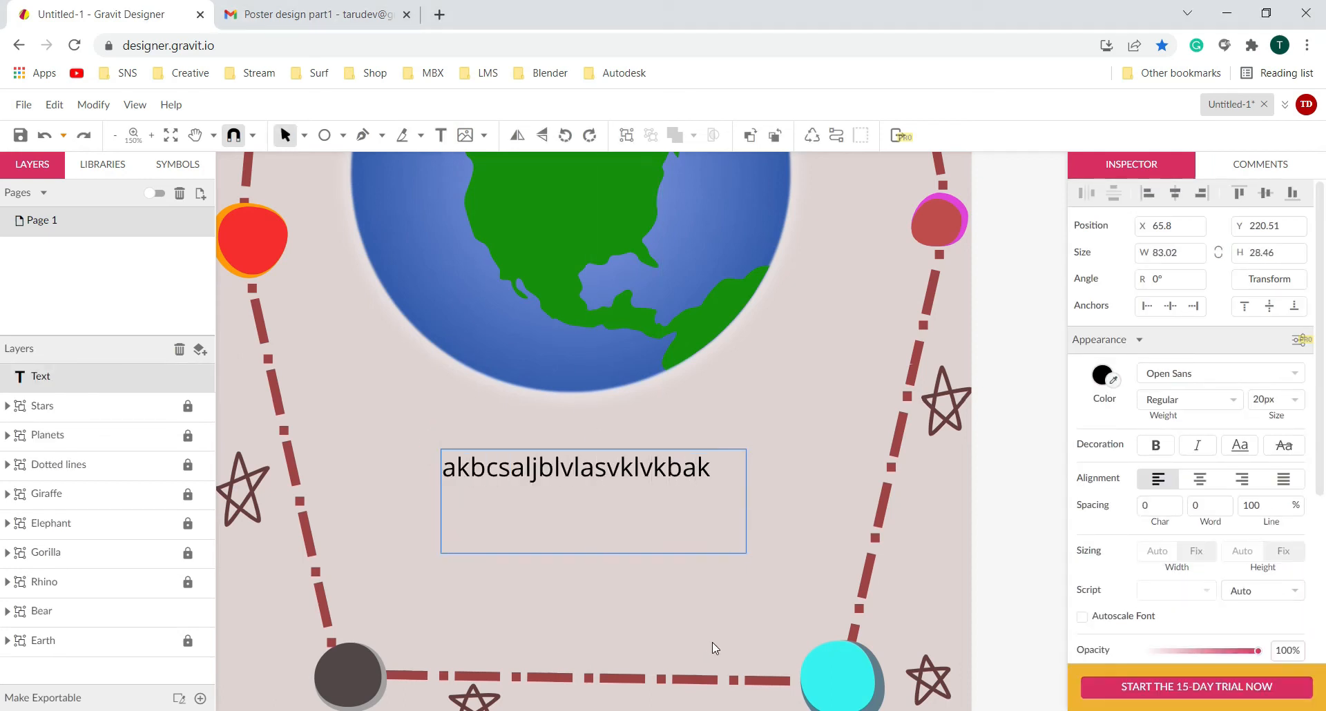
text( sdhkvblsjbljbvjbvjkvbsvjb)
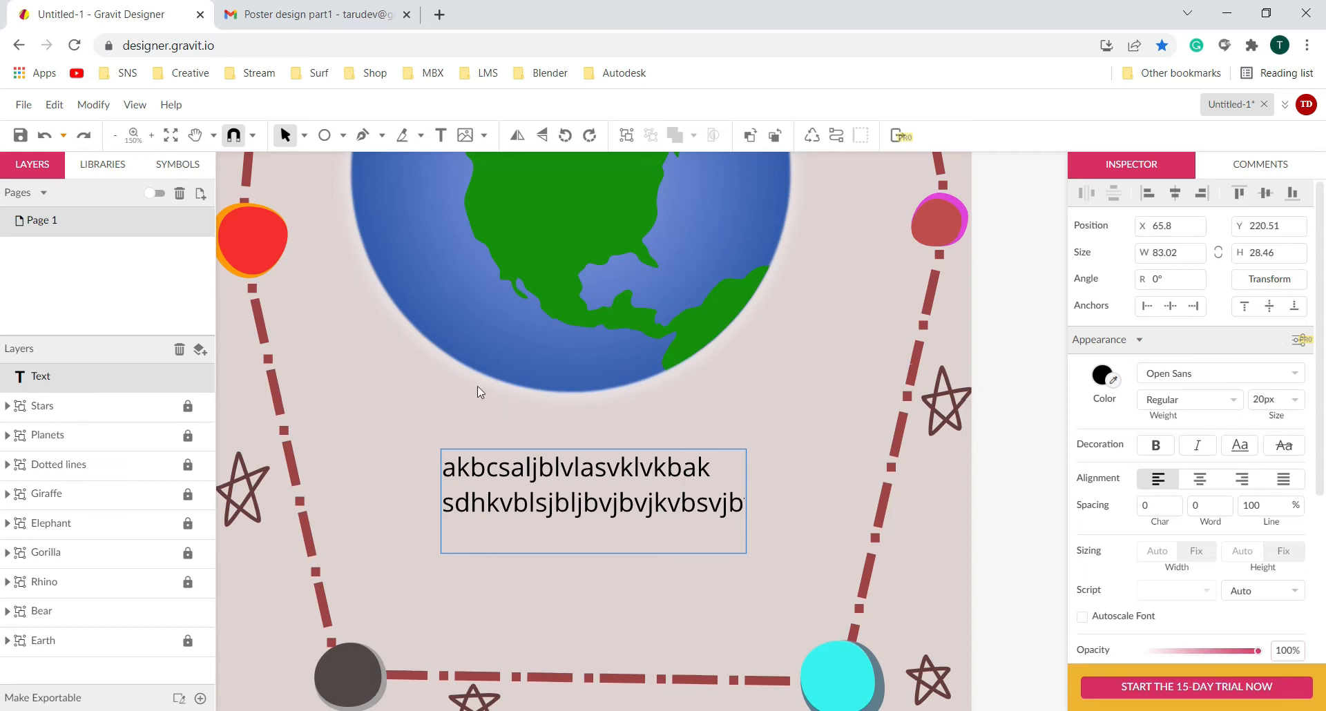
click(436, 419)
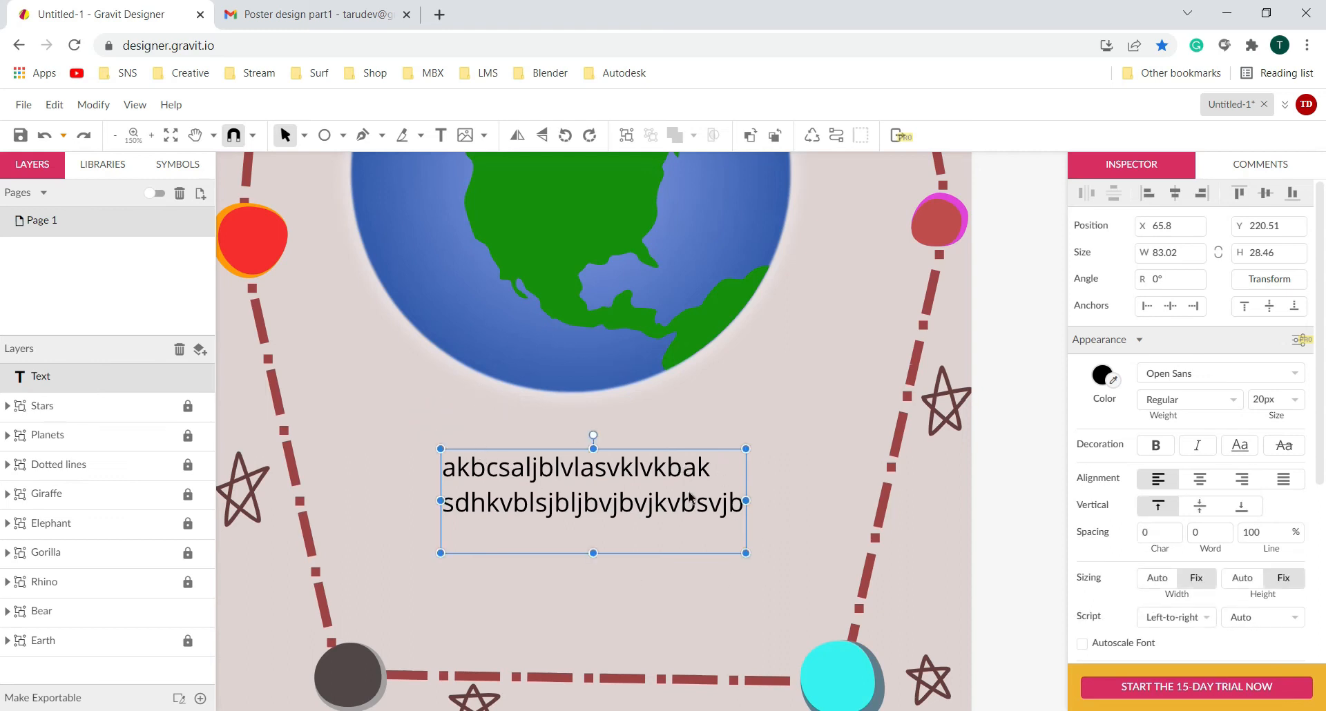
key(Delete)
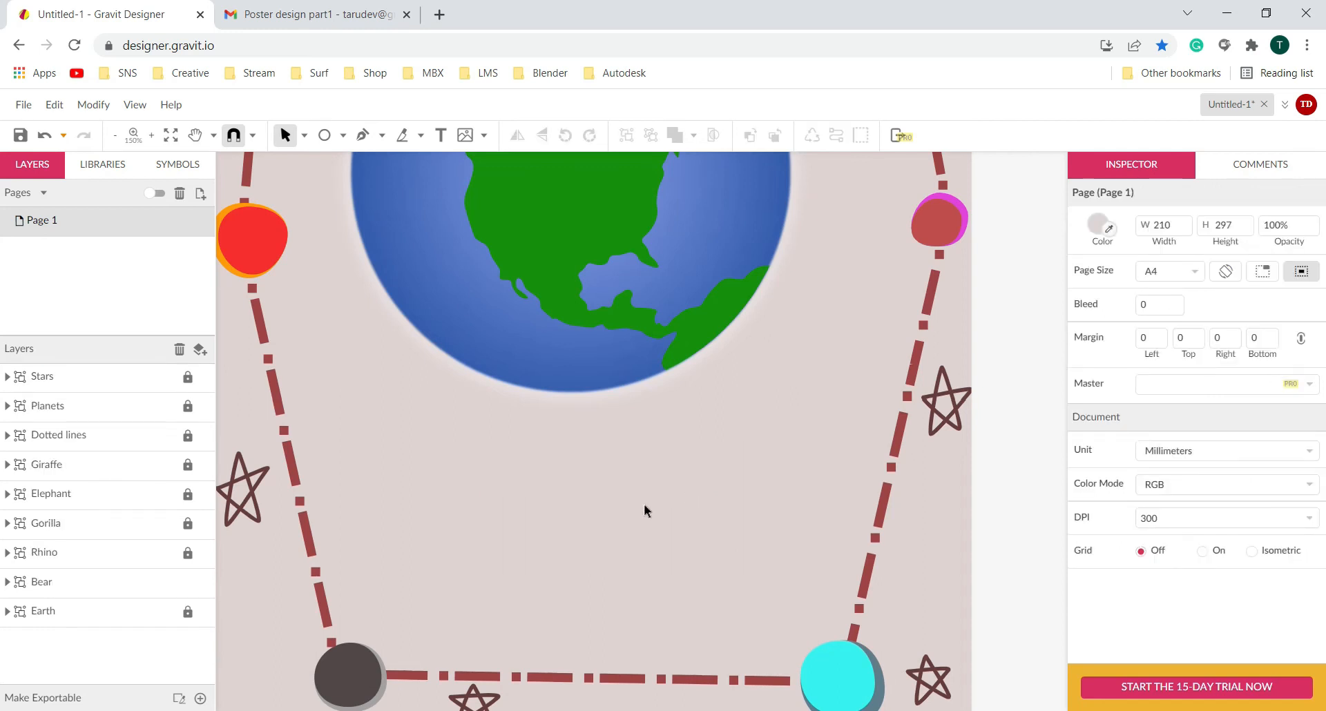
- Add the text line "ANIMAL KINGDOM PRESENTS" just below Earth and shift it left toward the middle of the poster
click(440, 135)
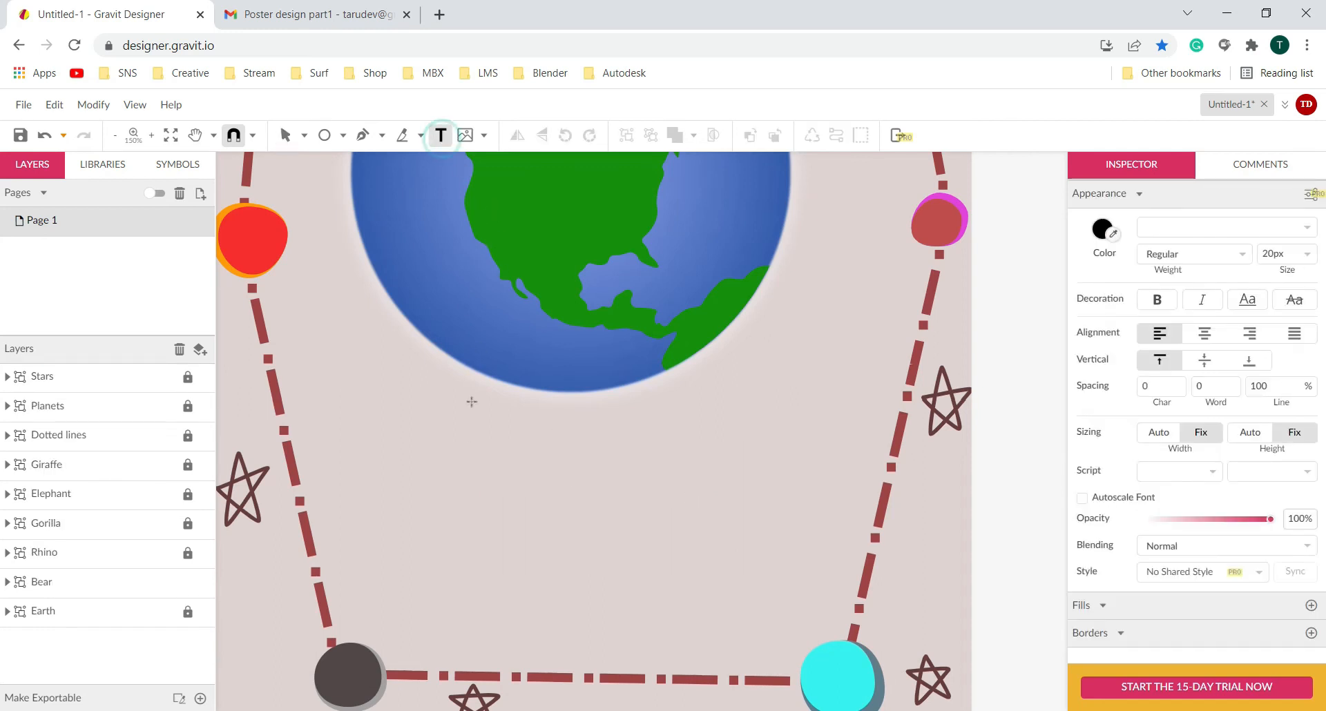
click(457, 445)
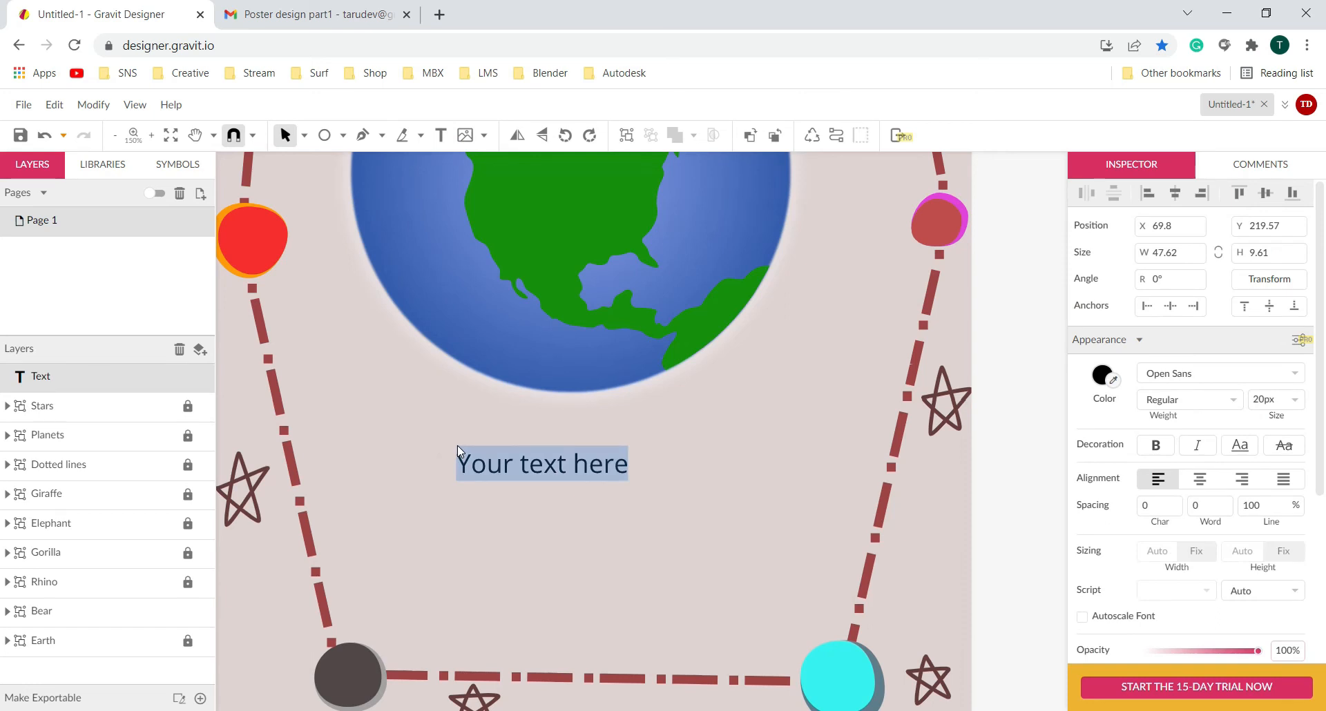
text(ANI)
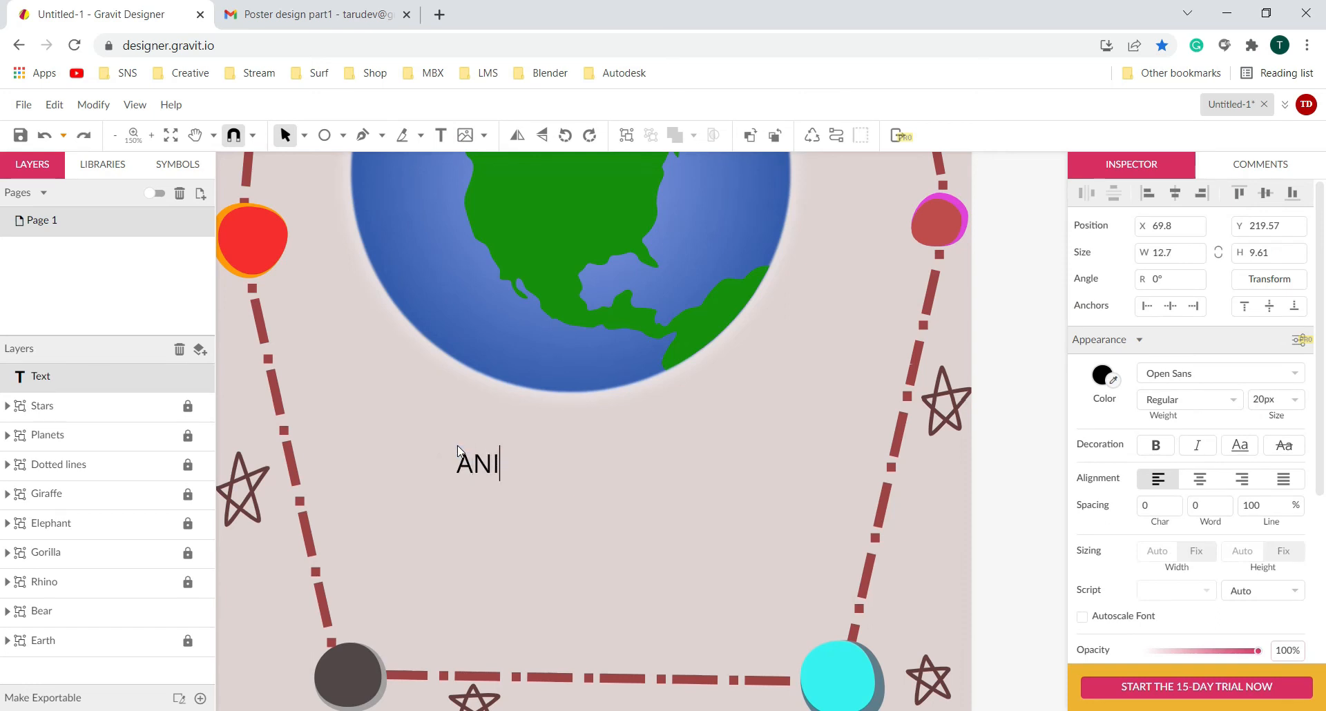
text(MAL KINGDOM PRESENTS)
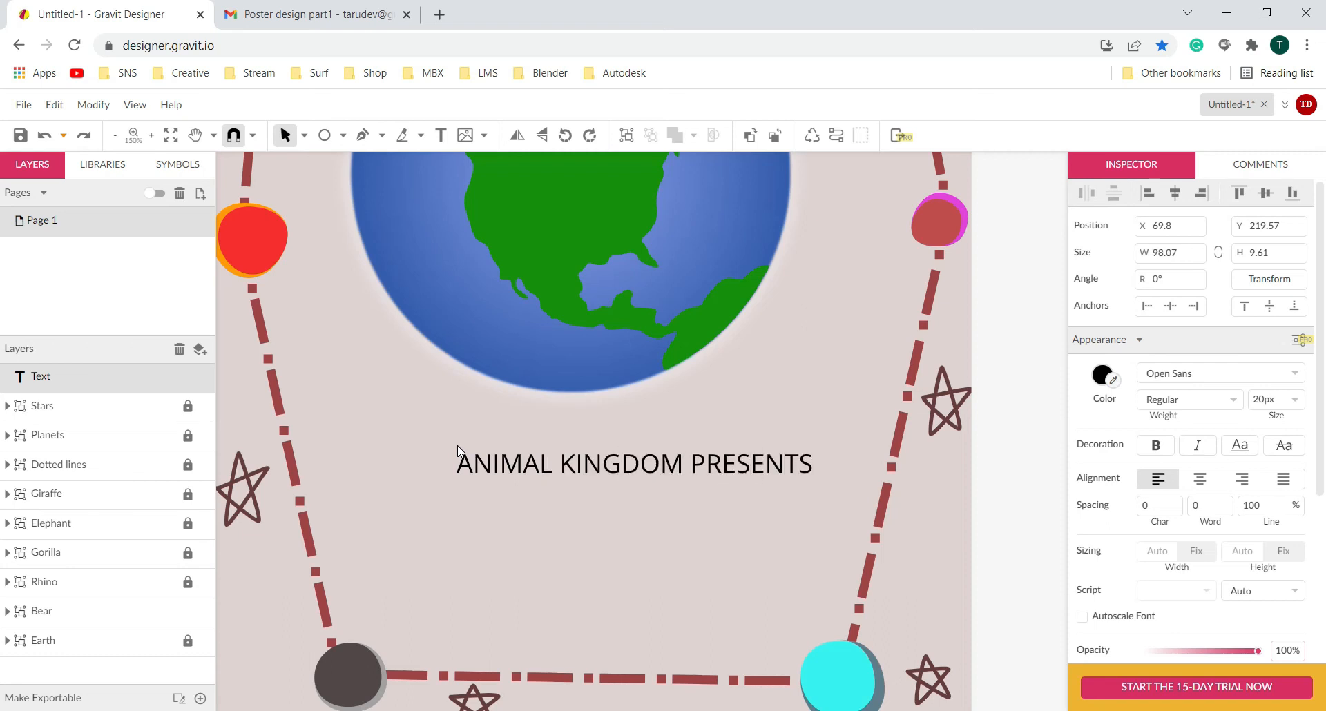
key(Escape)
drag(589, 468, 561, 492)
- Duplicate the text line beneath itself, replace the copy's wording with "WILDLIFE ON EARTH" and move it right to sit centred
key(ctrl+d)
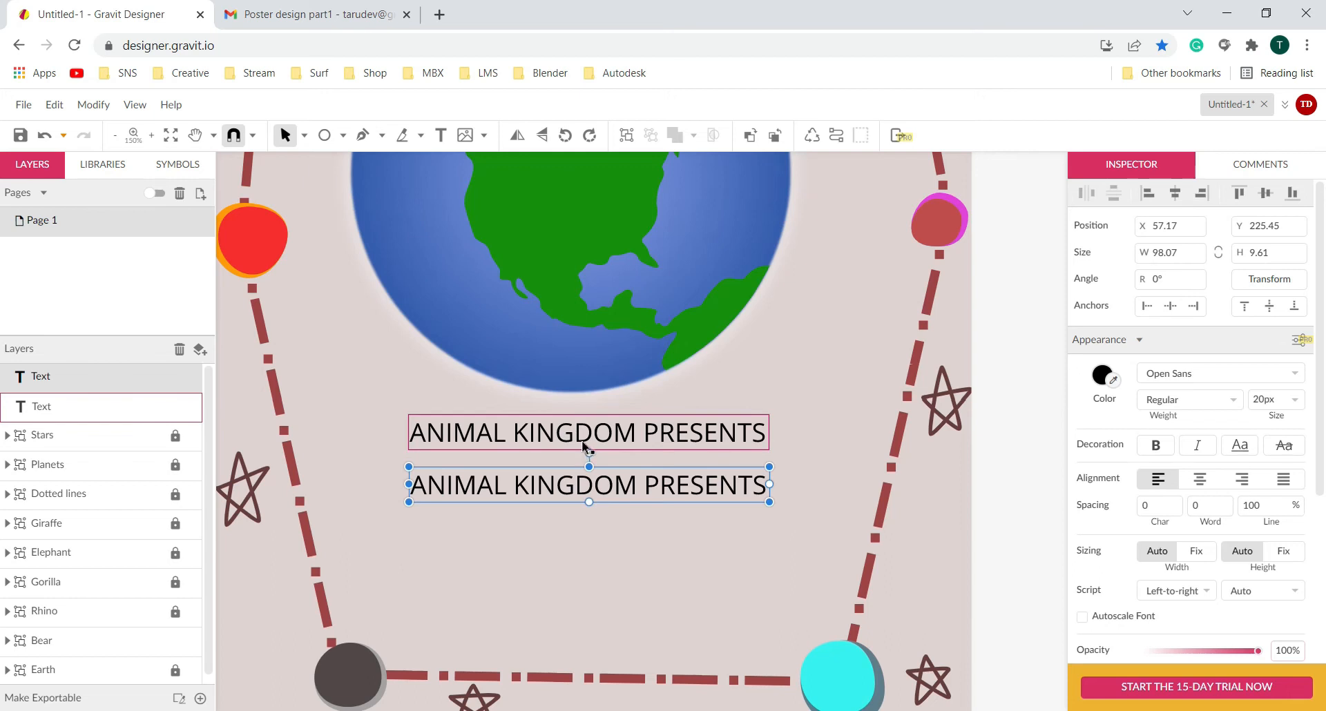
double_click(583, 488)
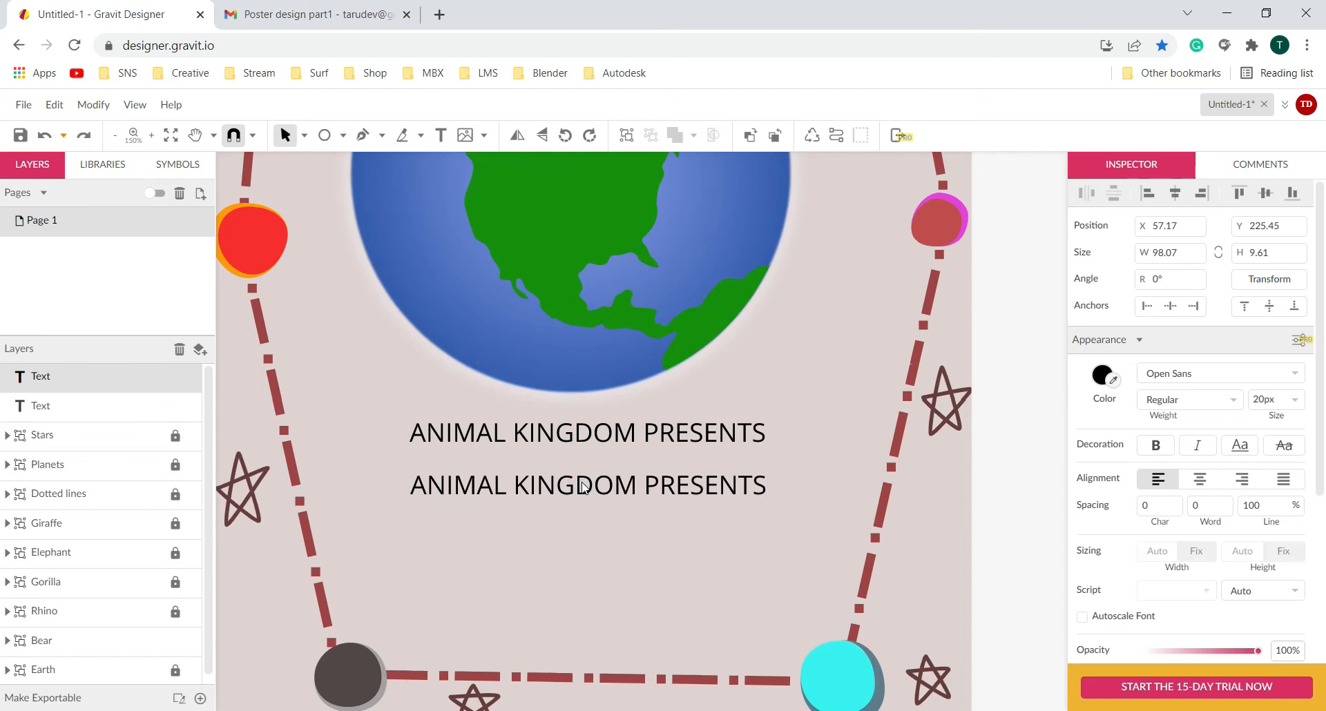
key(End)
key(BackSpace)
key(BackSpace)
key(BackSpace)
key(BackSpace)
key(BackSpace)
key(BackSpace)
key(BackSpace)
key(BackSpace)
key(BackSpace)
key(BackSpace)
key(BackSpace)
key(BackSpace)
key(BackSpace)
key(BackSpace)
key(BackSpace)
key(BackSpace)
key(BackSpace)
key(BackSpace)
key(BackSpace)
key(BackSpace)
text(WILDLIFE ON EARTH)
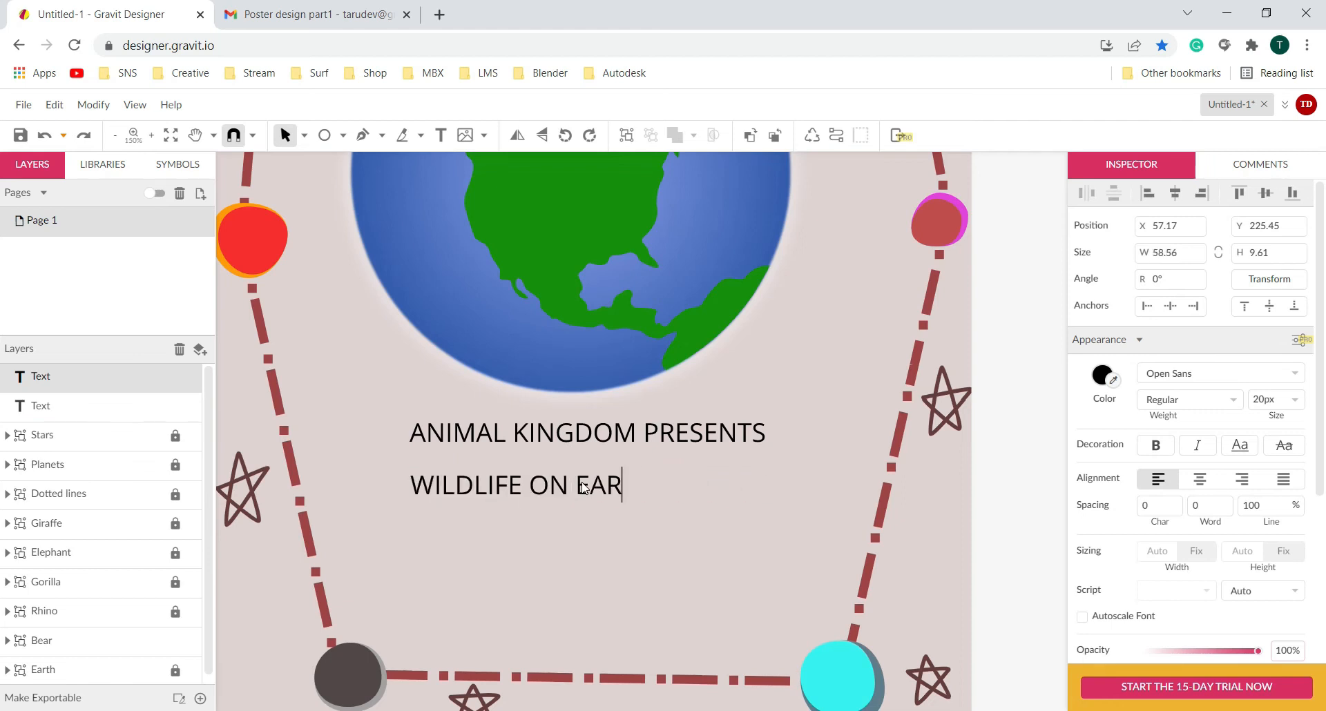
click(594, 526)
drag(582, 492, 620, 487)
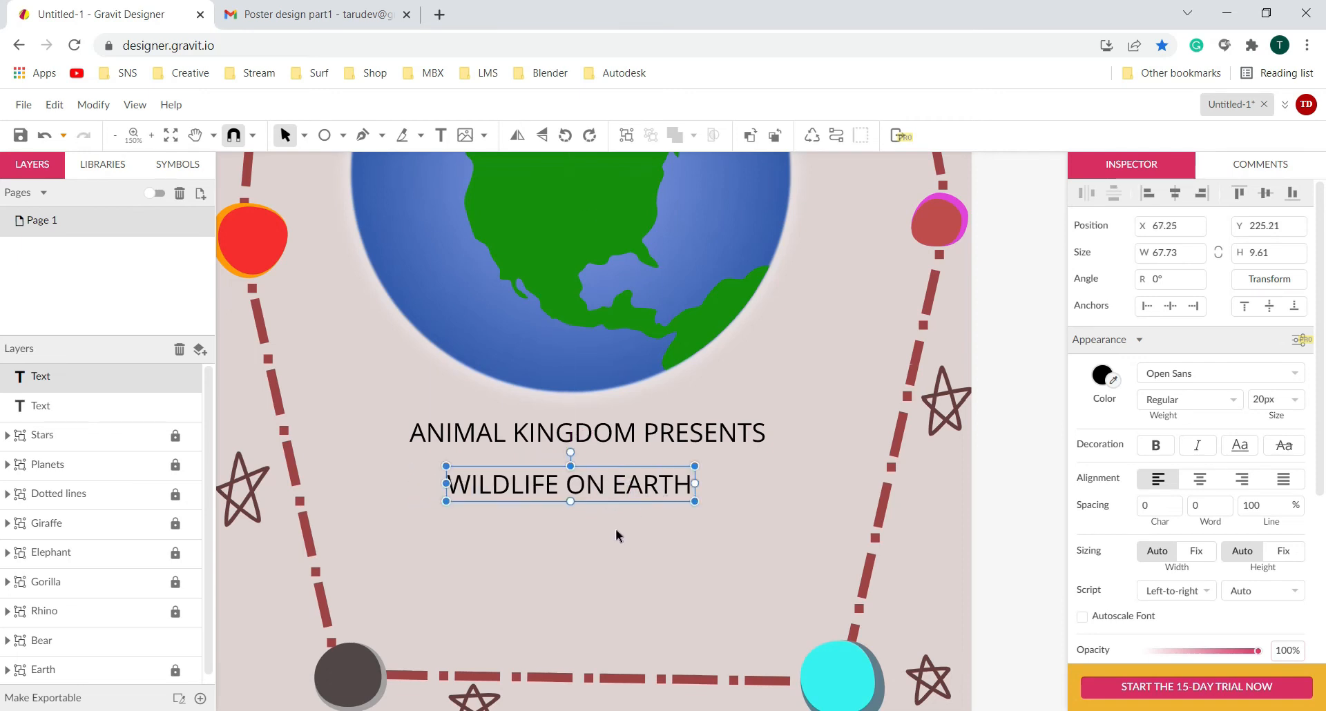
- Duplicate "WILDLIFE ON EARTH" beneath itself, reword the copy as "A FILM ON CONSERVING THE PLANET" and shift it left
key(ctrl+d)
double_click(687, 518)
key(BackSpace)
key(BackSpace)
key(BackSpace)
key(BackSpace)
key(BackSpace)
key(BackSpace)
key(BackSpace)
key(BackSpace)
key(BackSpace)
key(BackSpace)
key(BackSpace)
key(BackSpace)
key(BackSpace)
key(BackSpace)
key(BackSpace)
key(BackSpace)
key(BackSpace)
text(A FILM ON CONSERV)
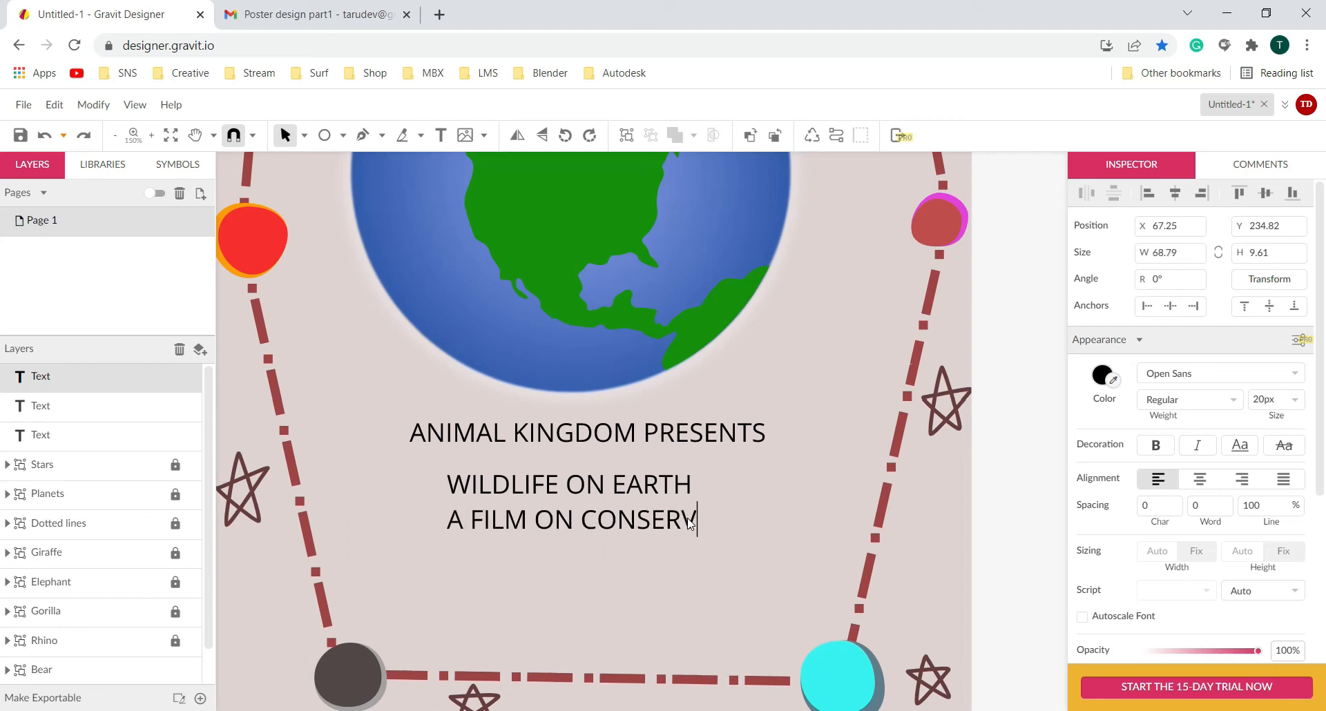
text(ING THE PLANET)
click(641, 603)
drag(641, 526, 604, 526)
- Replace the final word of the "A FILM ON CONSERVING THE PLANET" line with "NATURE"
double_click(860, 518)
key(BackSpace)
key(BackSpace)
key(BackSpace)
key(BackSpace)
key(BackSpace)
key(BackSpace)
text(NATURE)
key(Escape)
- Duplicate the conserving line beneath itself, reword the copy as "DATE 11 MARCH 2022" and move it right toward the poster's middle
drag(592, 522, 574, 566)
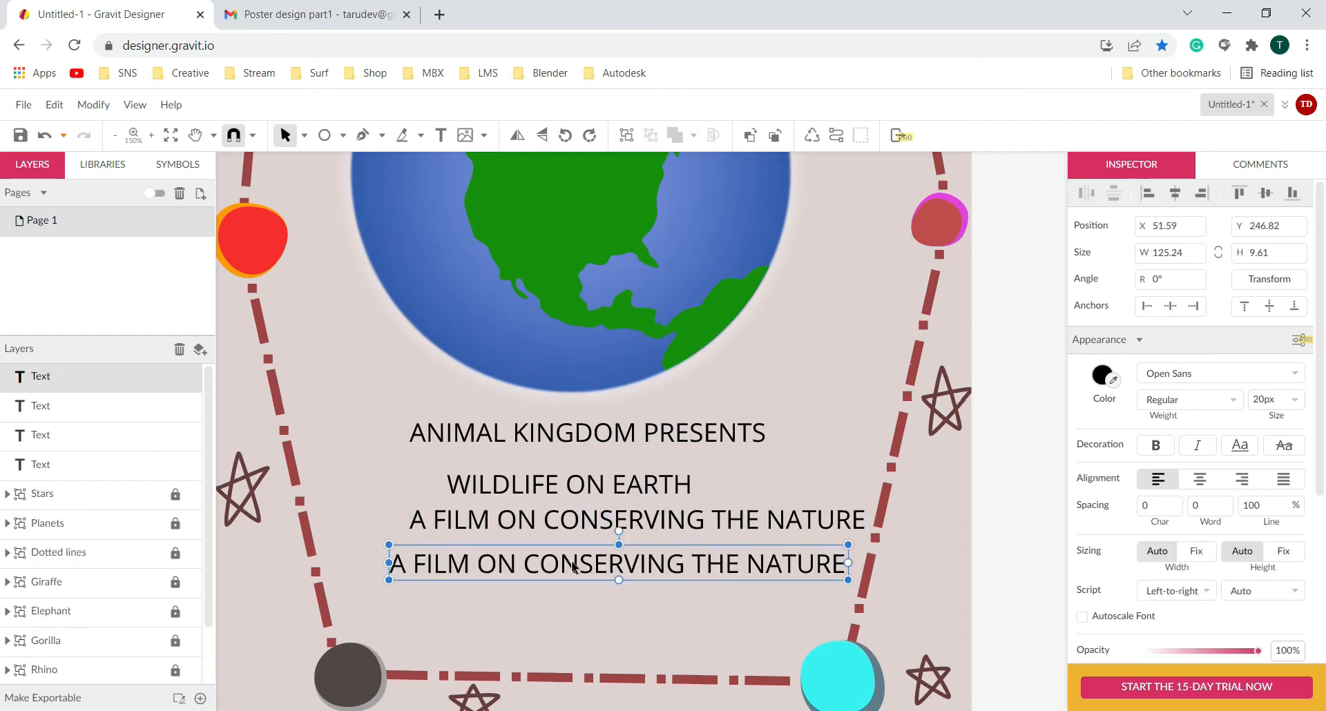
double_click(560, 568)
key(End)
key(BackSpace)
key(BackSpace)
key(BackSpace)
key(BackSpace)
key(BackSpace)
key(BackSpace)
key(BackSpace)
key(BackSpace)
key(BackSpace)
key(BackSpace)
key(BackSpace)
key(BackSpace)
key(BackSpace)
key(BackSpace)
key(BackSpace)
key(BackSpace)
key(BackSpace)
key(BackSpace)
key(BackSpace)
key(BackSpace)
text(DATE)
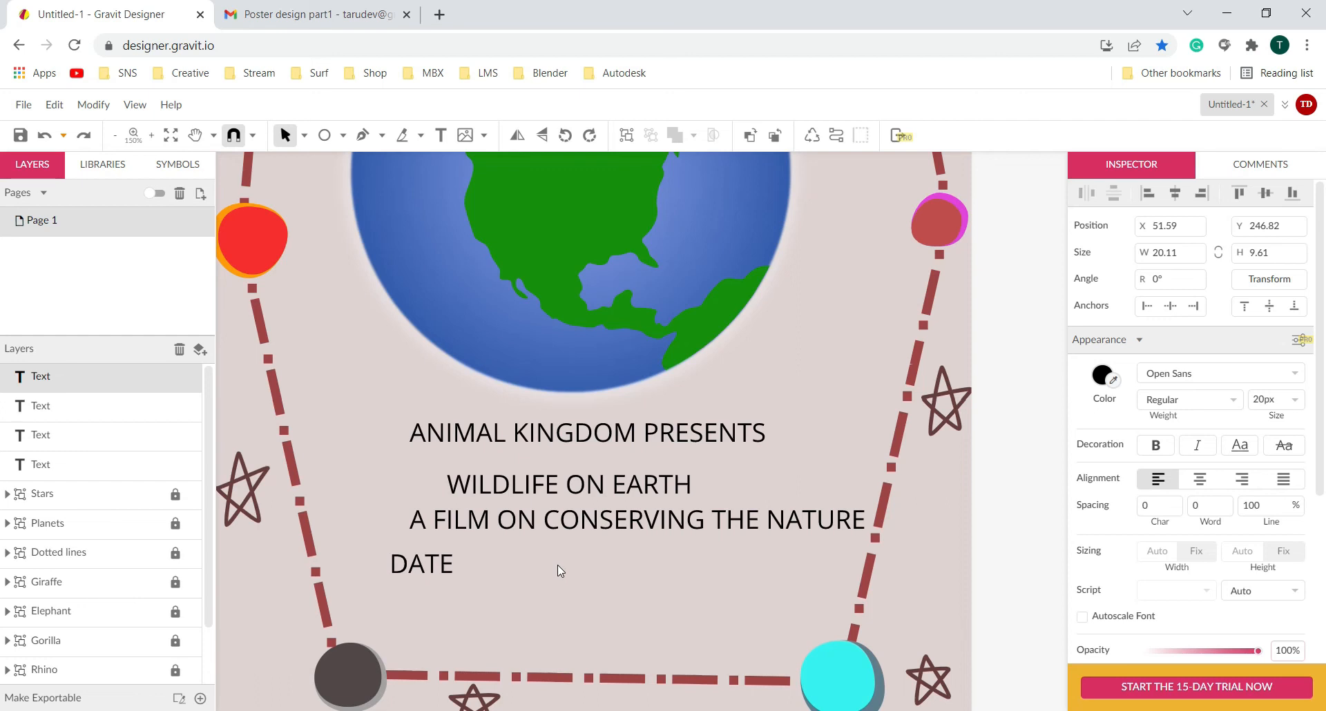
text( 11 MARCH 202)
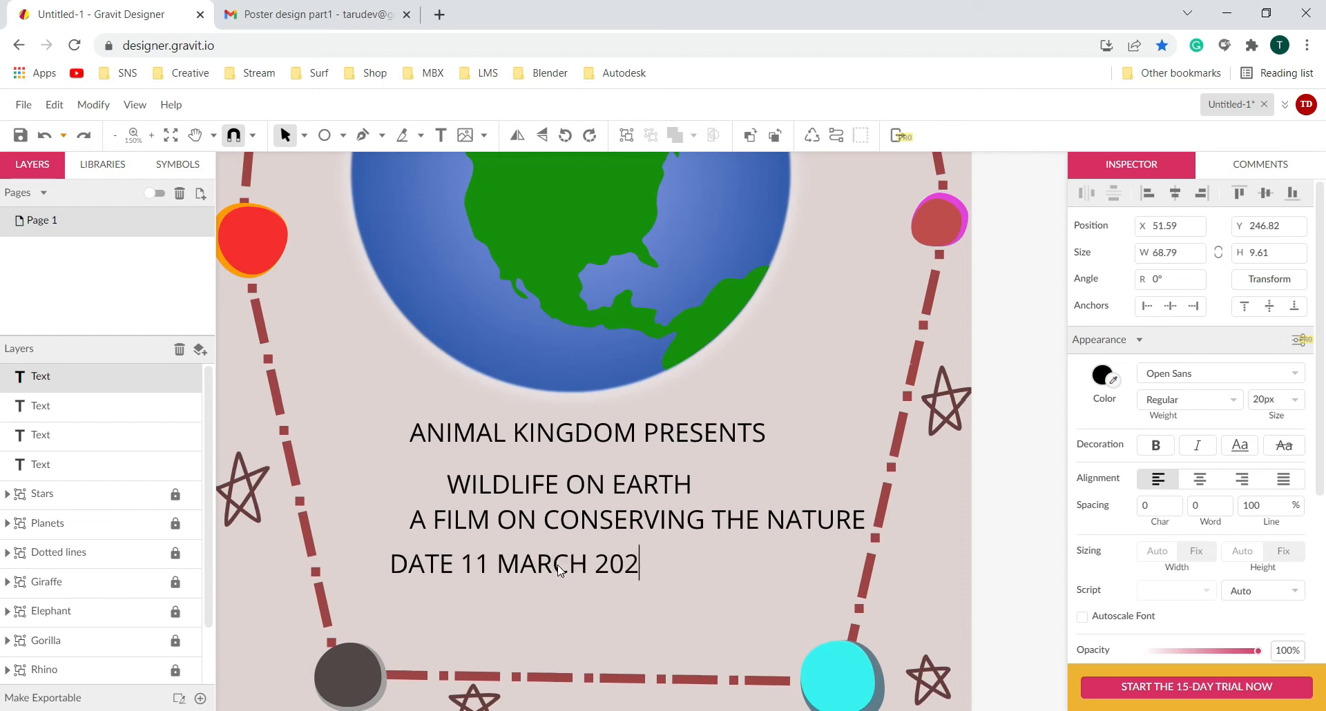
text(2)
key(Escape)
drag(557, 565, 609, 572)
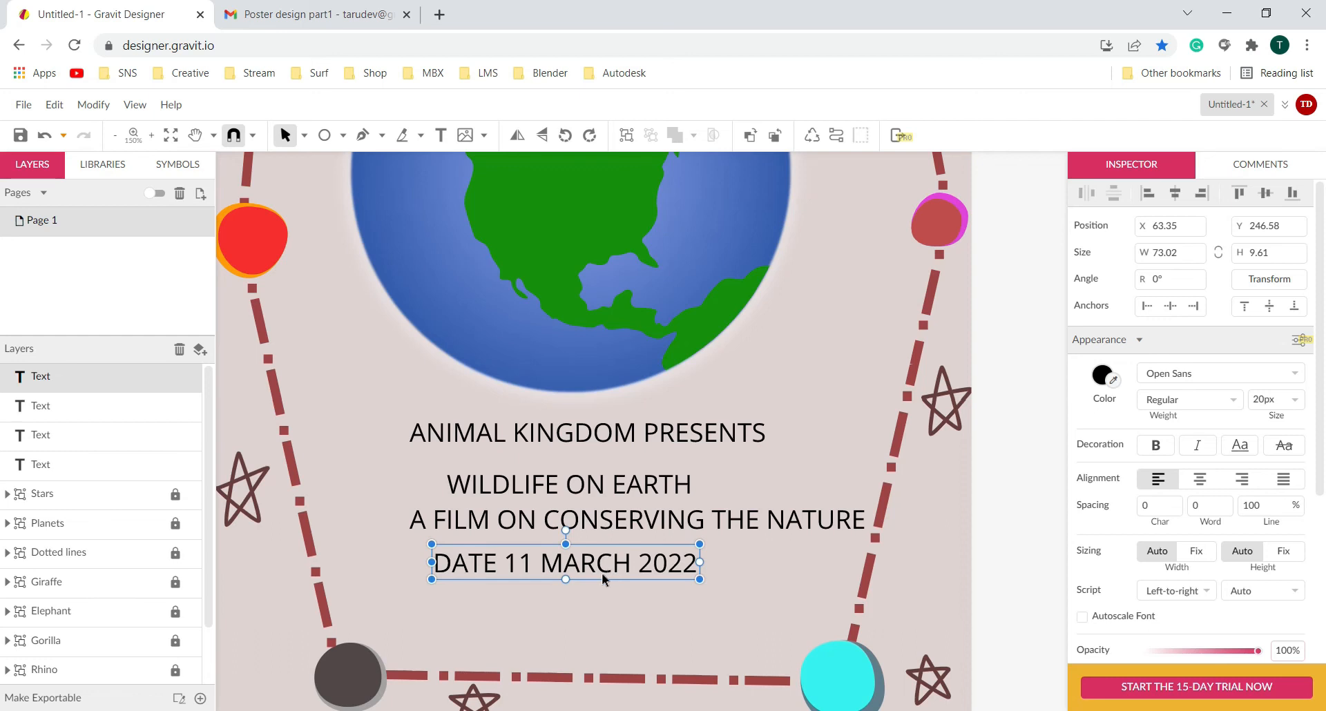
- Duplicate the date line beneath itself and reword the copy on two lines: "VENUE: Sirifort Auditorium" and "Huzkhas Village New Delhi"
scroll(619, 579, down, 2)
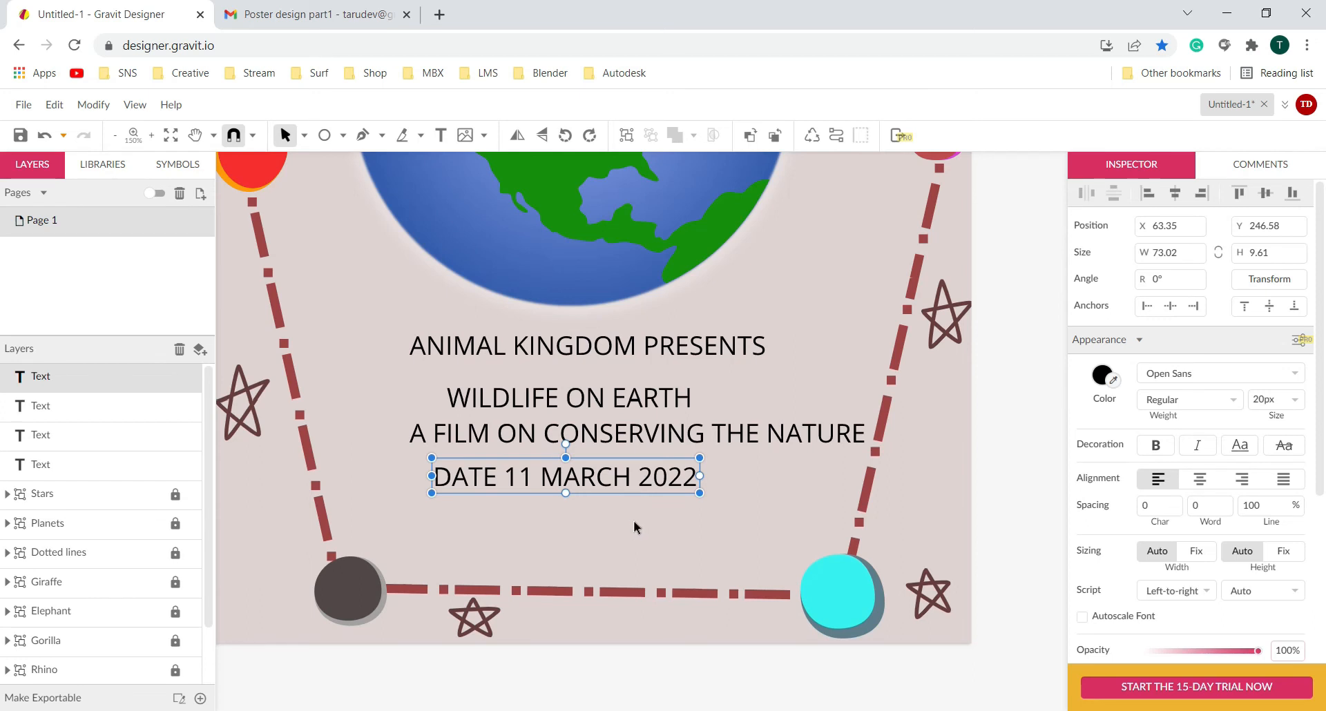
key(ctrl+d)
drag(574, 486, 574, 531)
double_click(696, 522)
key(BackSpace)
key(BackSpace)
key(BackSpace)
key(BackSpace)
key(BackSpace)
key(BackSpace)
key(BackSpace)
key(BackSpace)
key(BackSpace)
key(BackSpace)
key(BackSpace)
key(BackSpace)
key(BackSpace)
key(BackSpace)
key(BackSpace)
key(BackSpace)
key(BackSpace)
key(BackSpace)
text(VENUE)
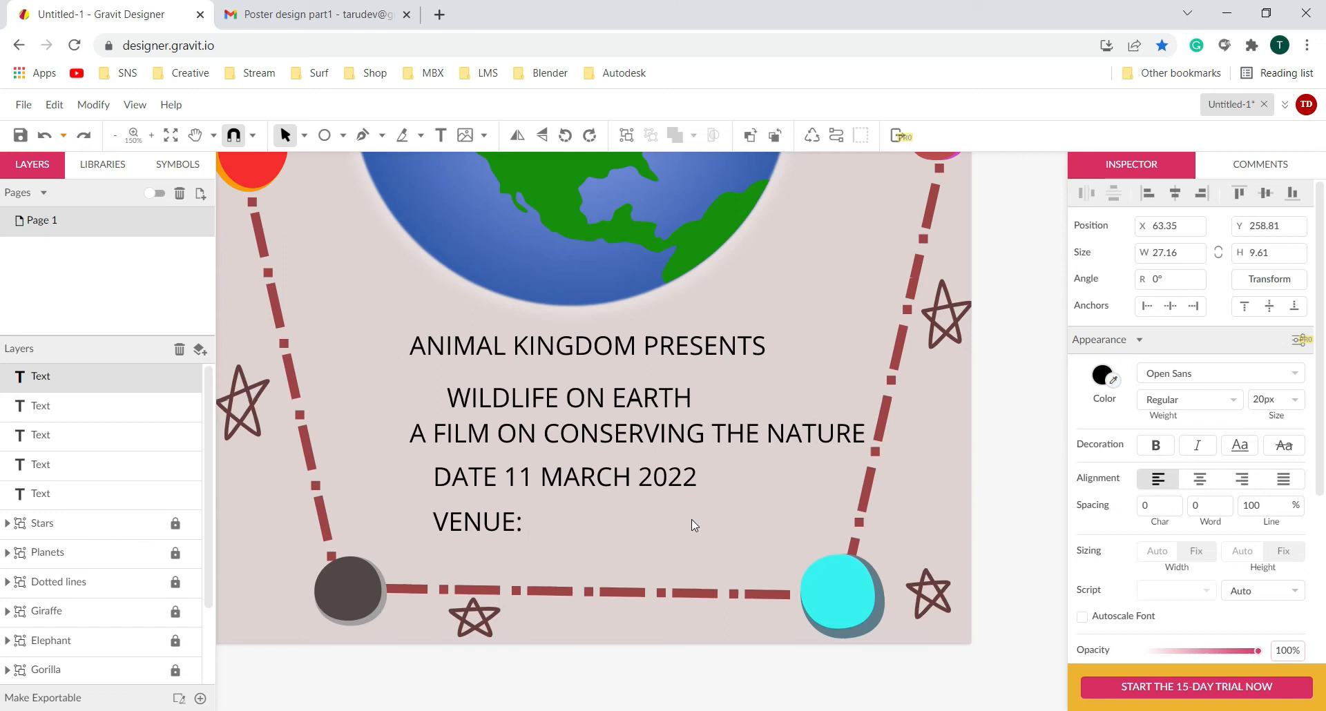
text(: Sirifort Auditorium)
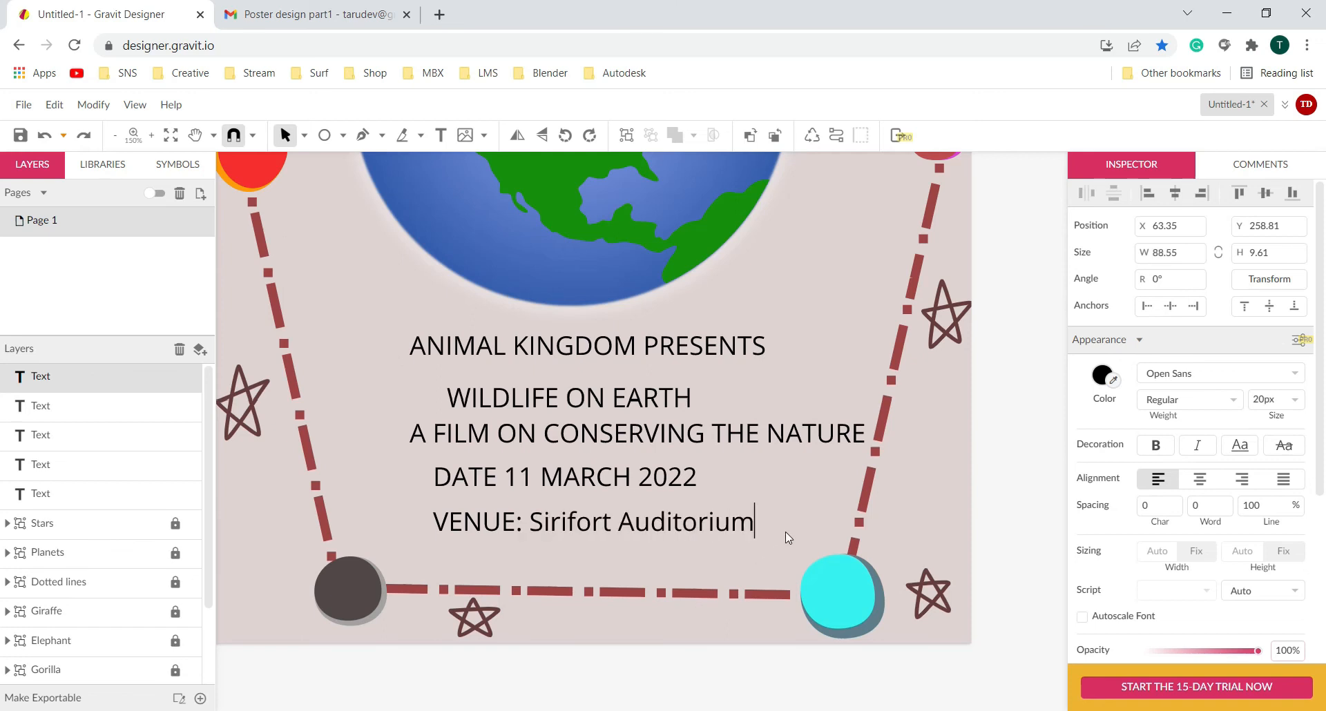
key(Return)
text(Huzkhas Village New Delhi)
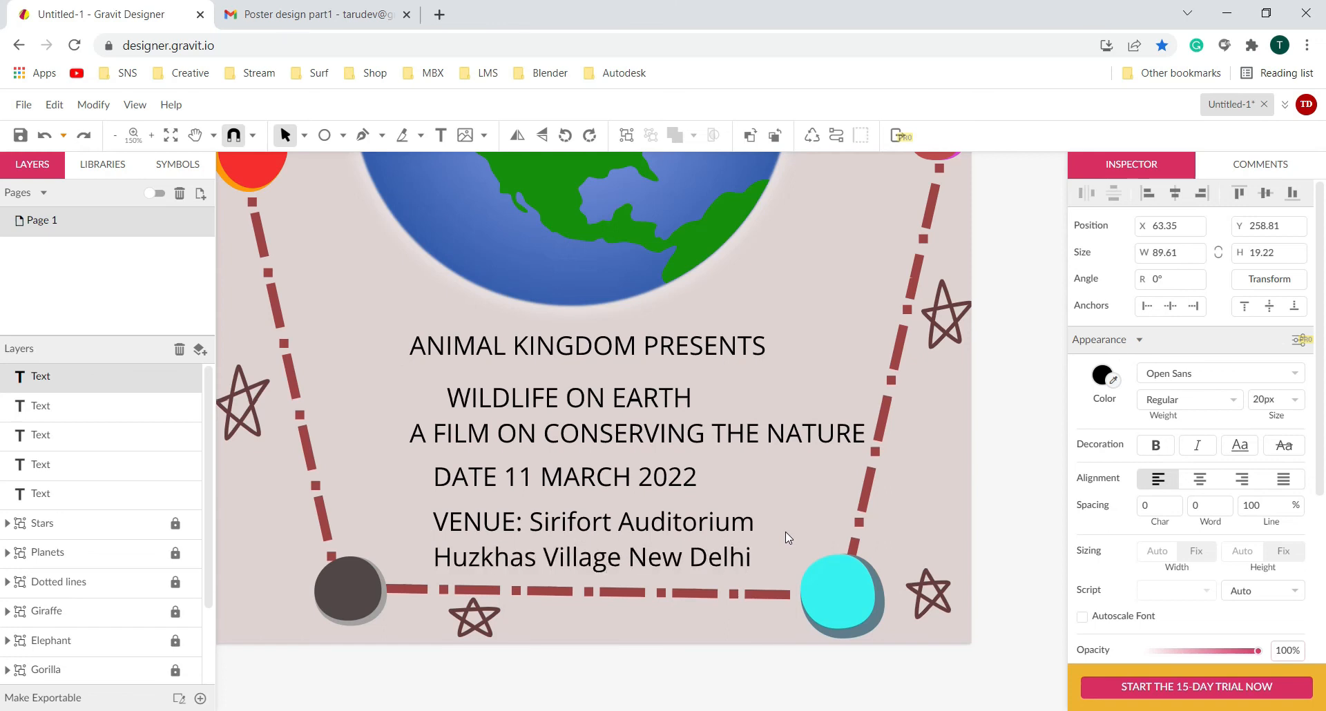
click(785, 532)
- Move the four text blocks below "ANIMAL KINGDOM PRESENTS" up to tighten their spacing, shifting the conserving line left
drag(587, 402, 592, 384)
drag(573, 432, 545, 401)
drag(563, 468, 561, 437)
drag(552, 516, 548, 487)
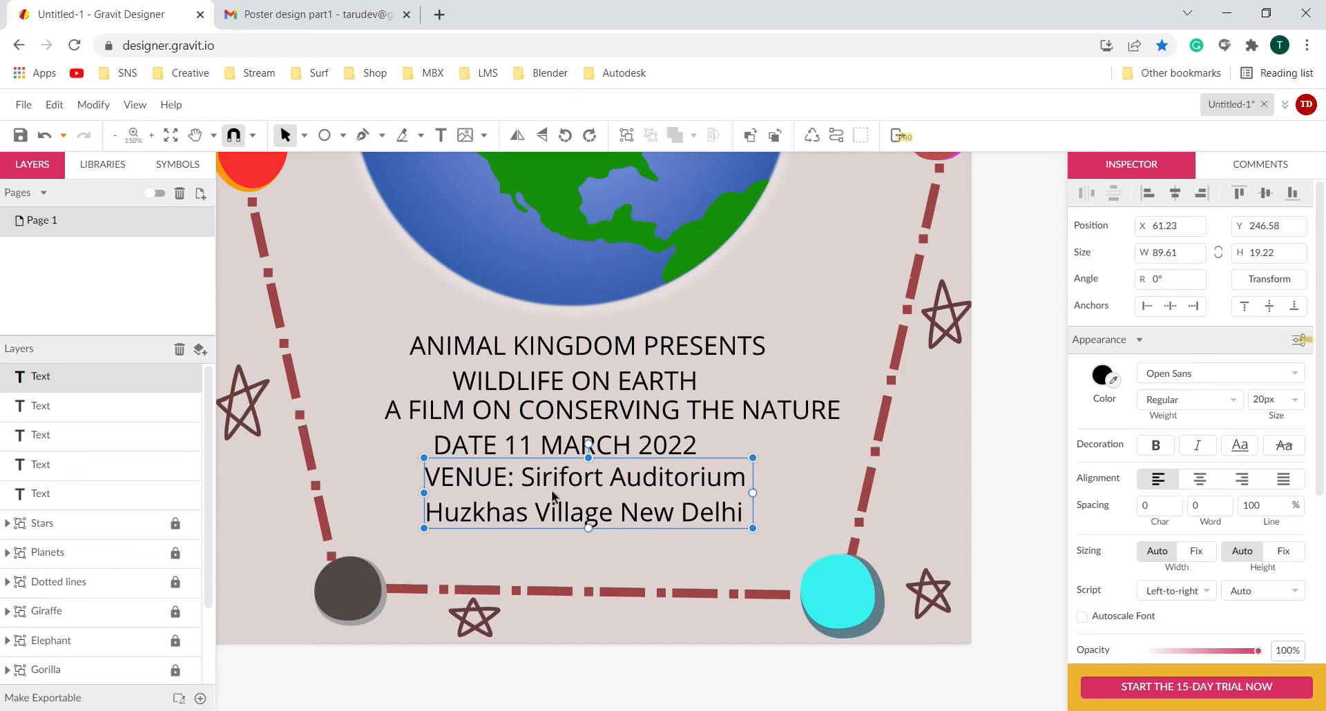
- Duplicate the date line to just below the venue text and reword the copy as "For more details visit at"
alt+drag(524, 454, 525, 554)
double_click(523, 549)
key(End)
key(BackSpace)
key(ctrl+a)
key(BackSpace)
text(For more detai)
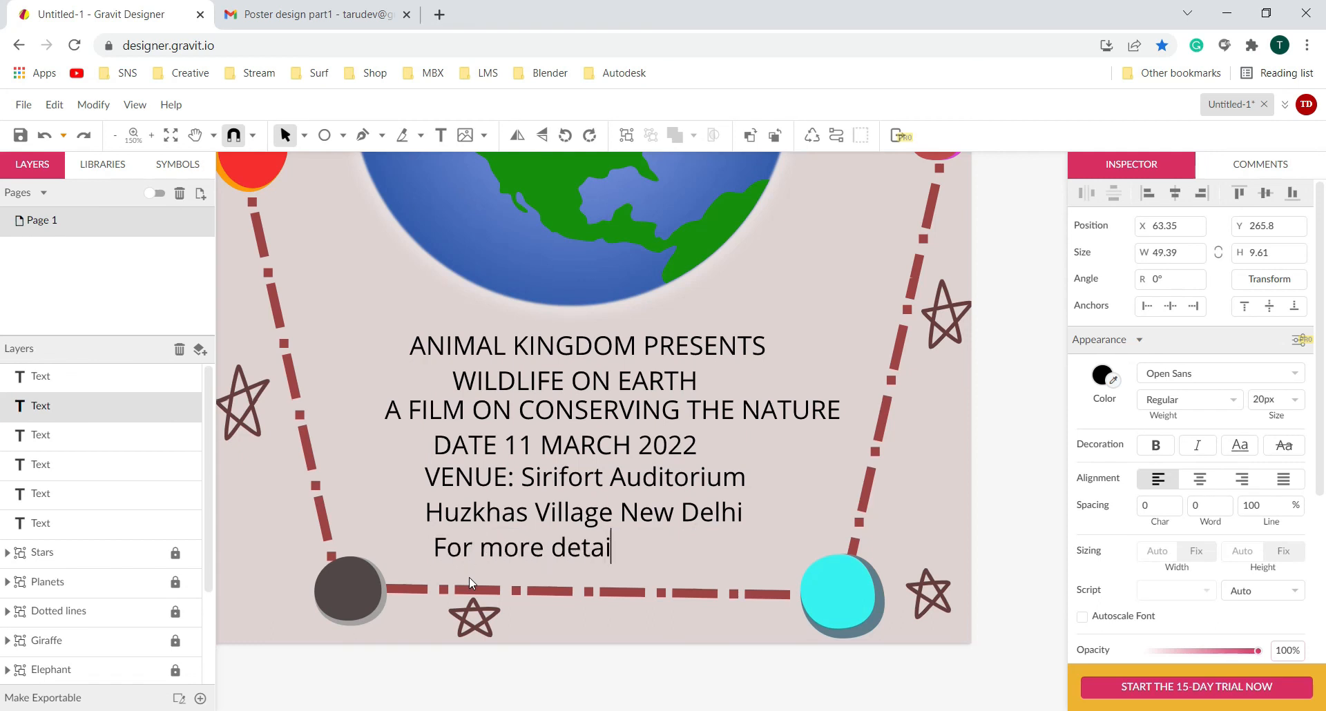
text(ls visit at)
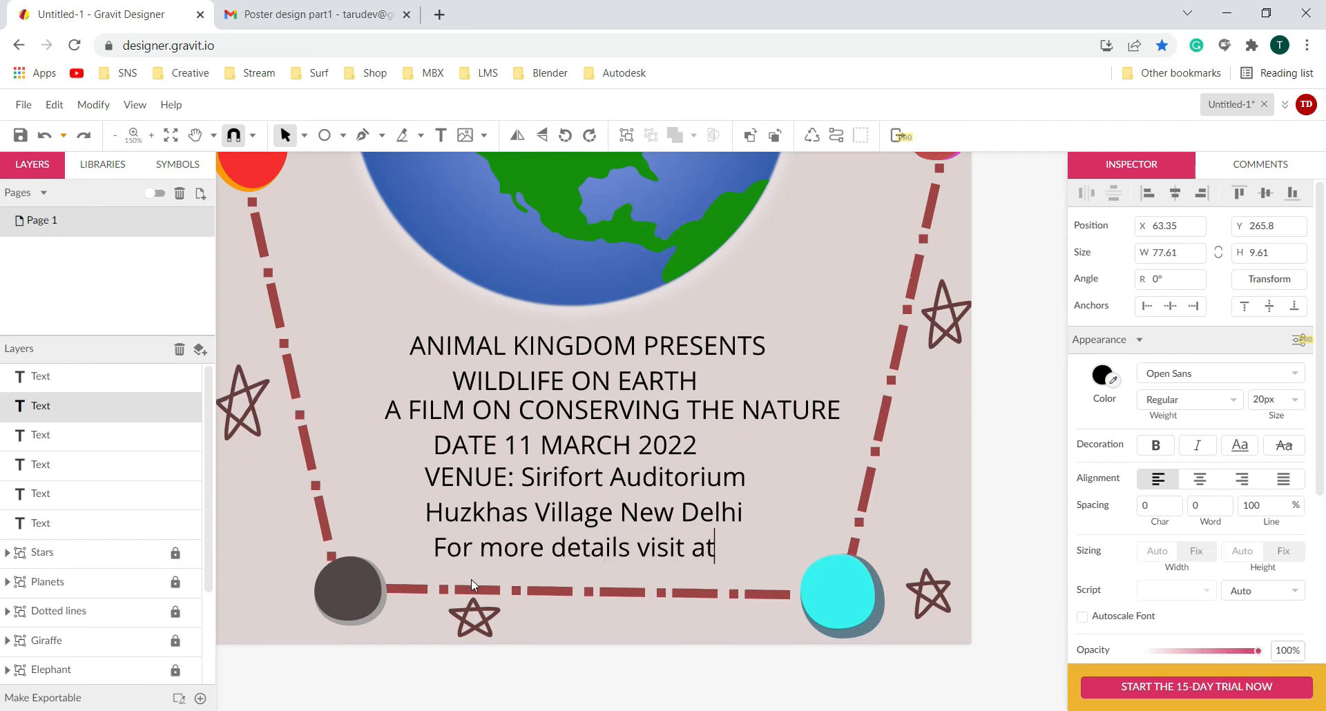
key(Escape)
alt+drag(628, 556, 635, 589)
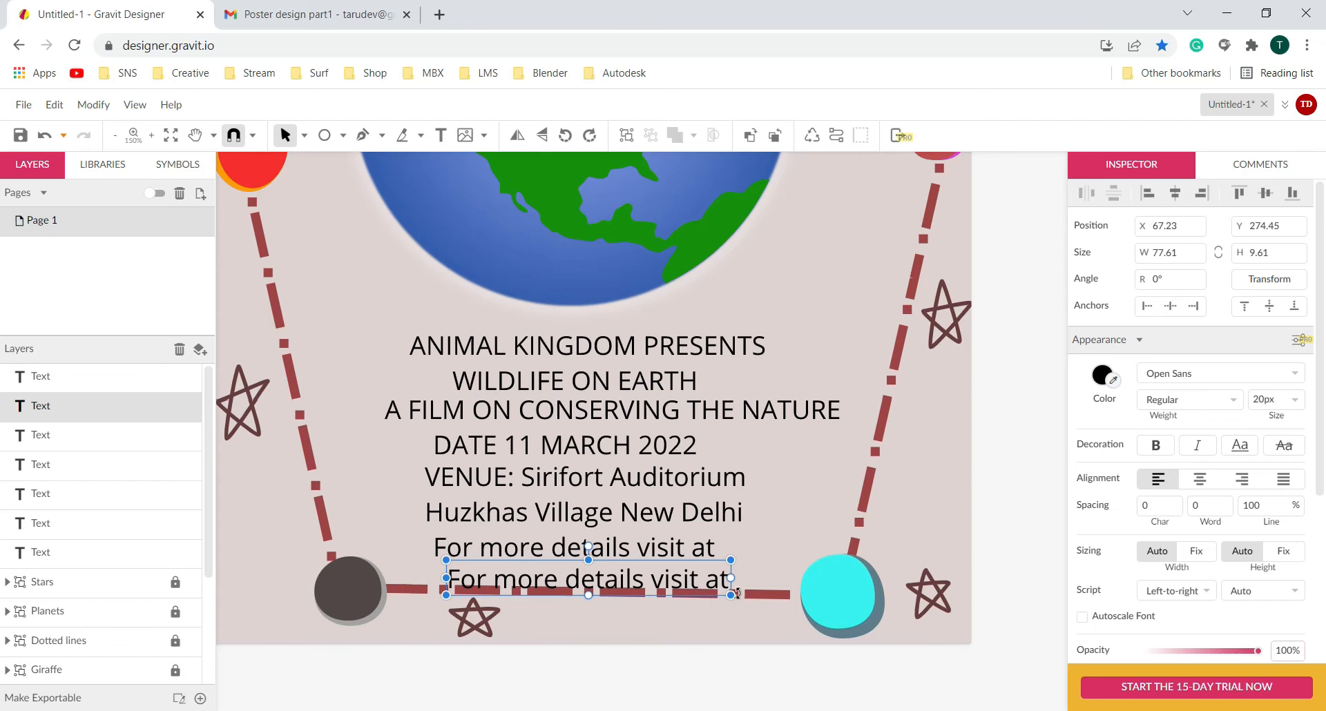
double_click(716, 586)
key(ctrl+a)
key(BackSpace)
text(www.animalkin)
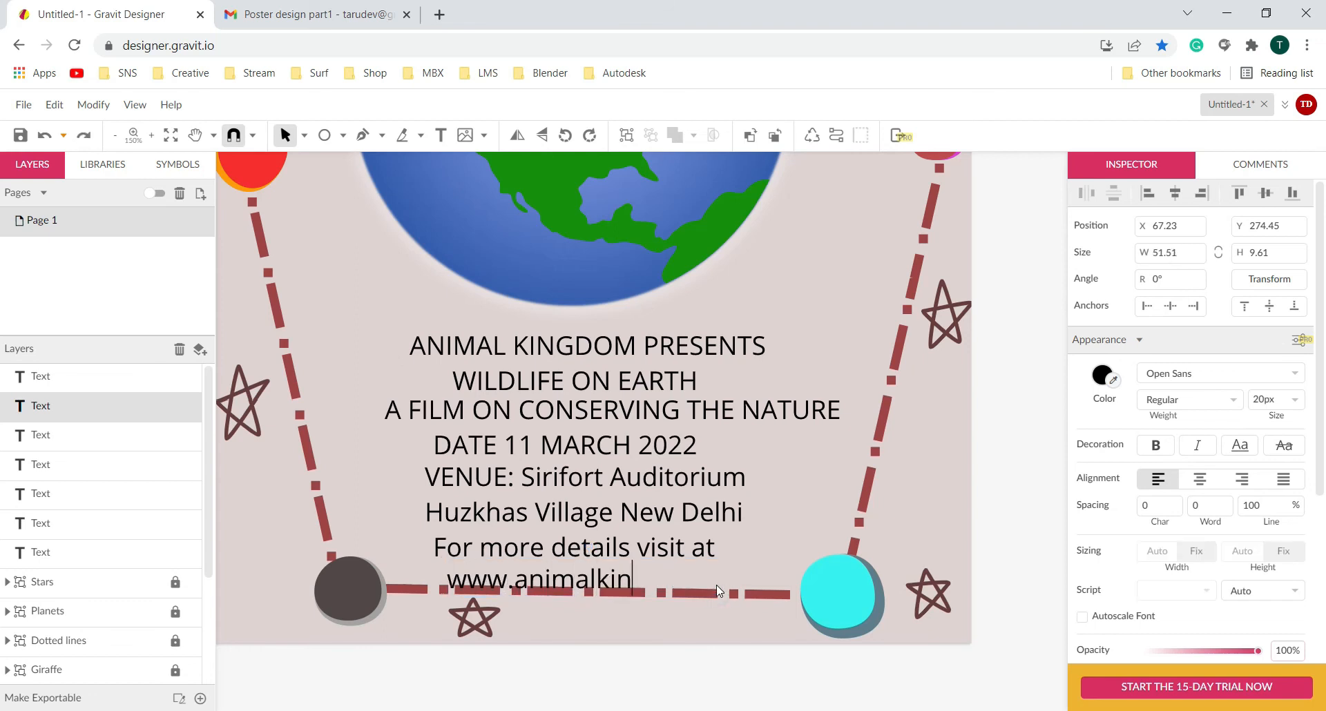
text(gdom.com)
key(Escape)
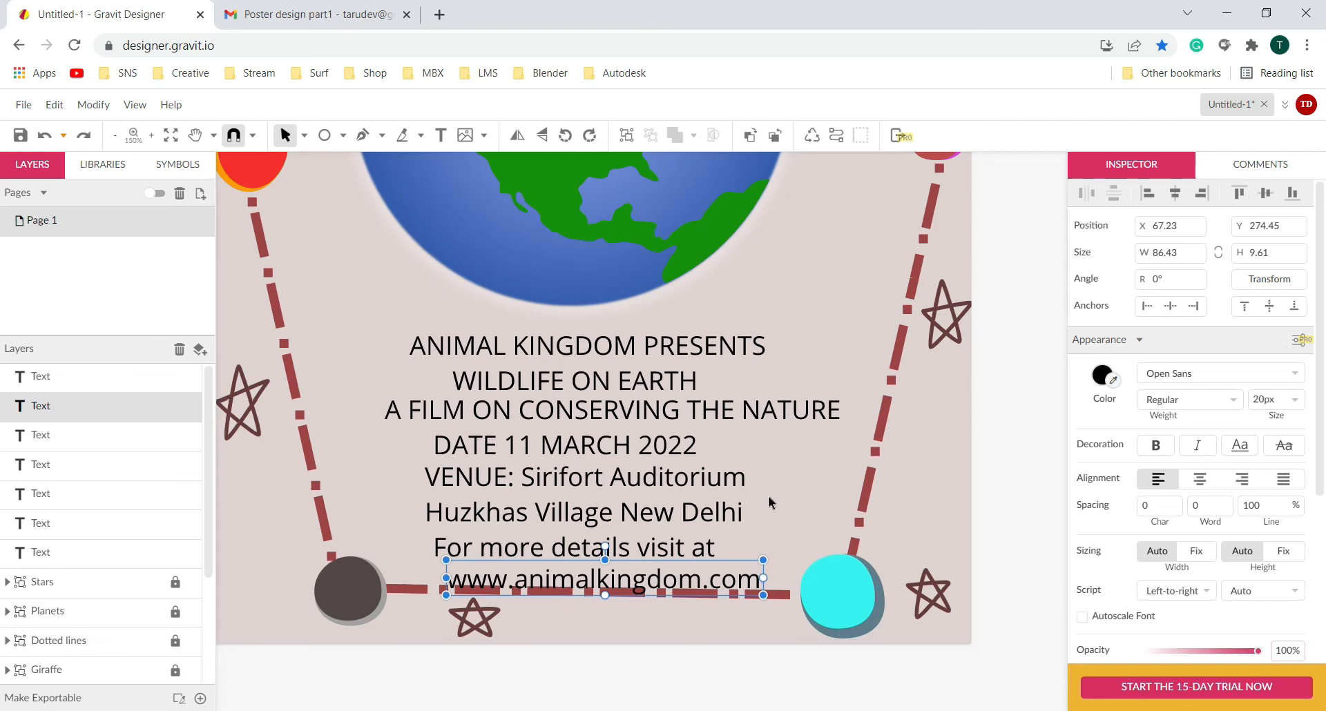
- Set the "ANIMAL KINGDOM PRESENTS" line in the Odibee Sans font and recentre it just below Earth
ctrl+scroll(583, 501, down, 4)
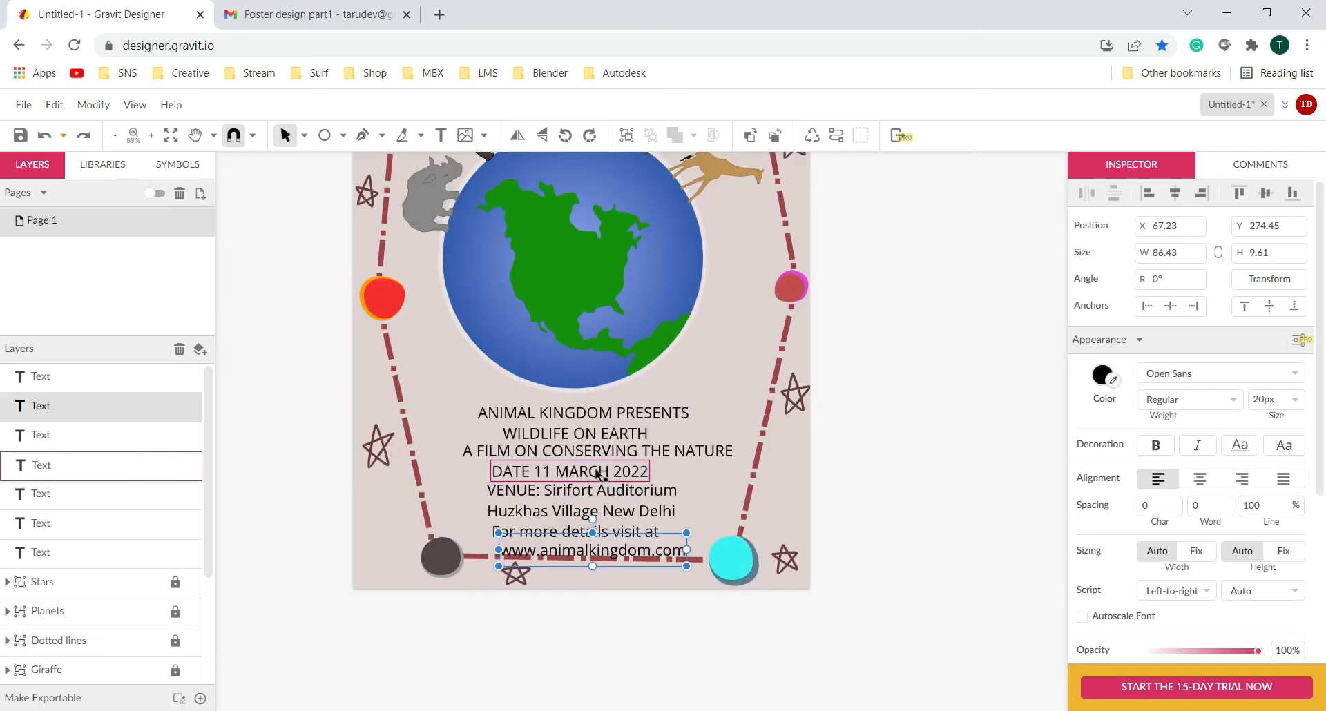
scroll(595, 475, up, 1)
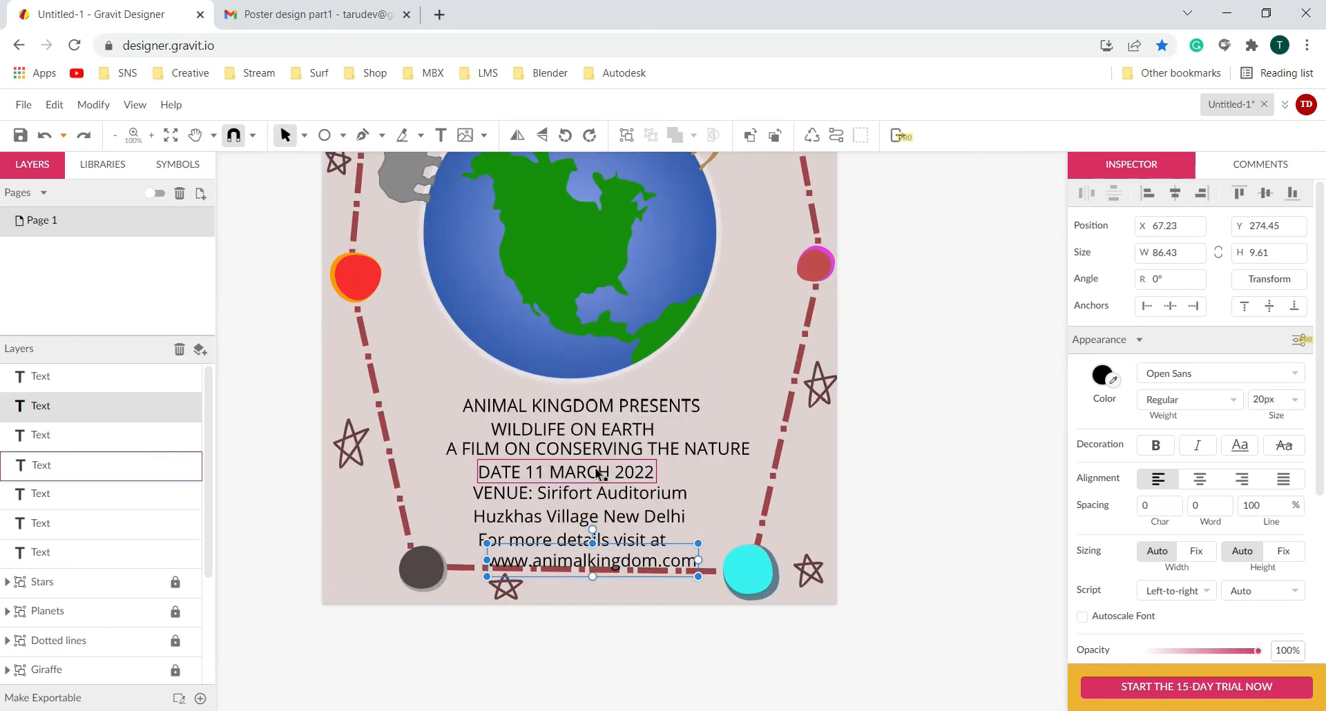
click(582, 408)
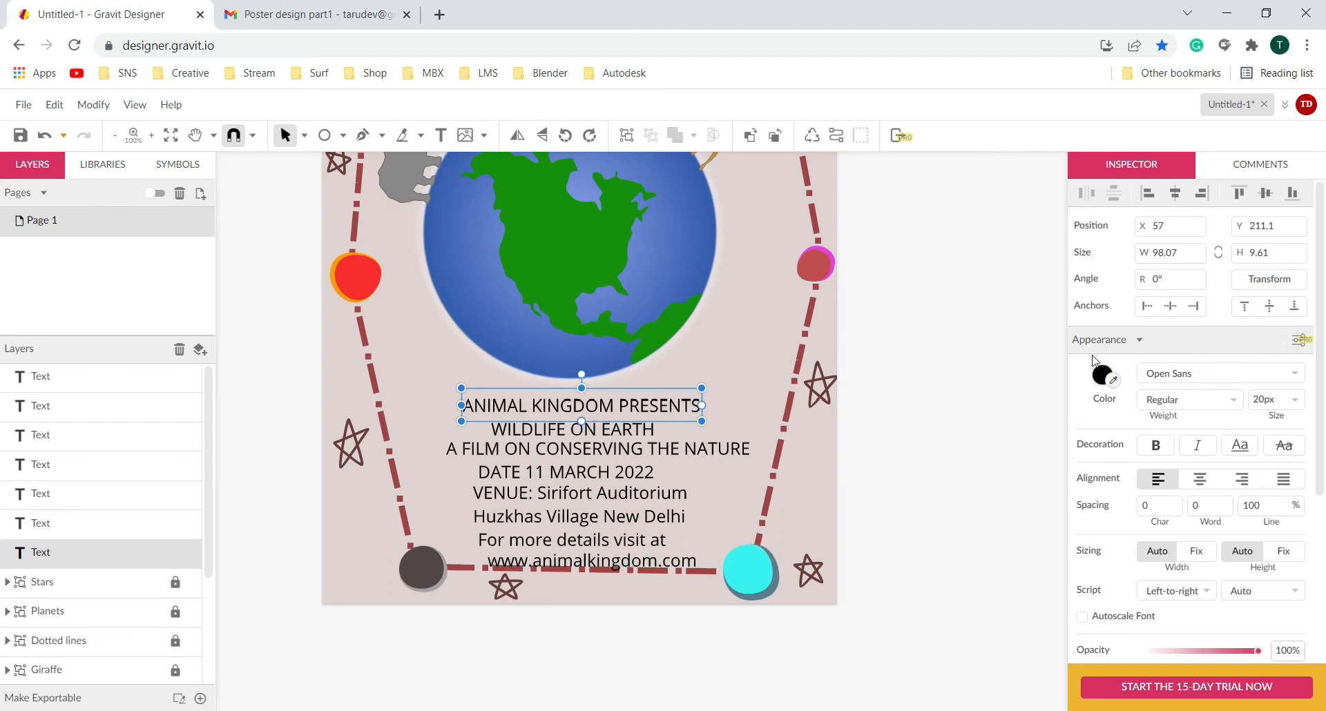
click(1193, 374)
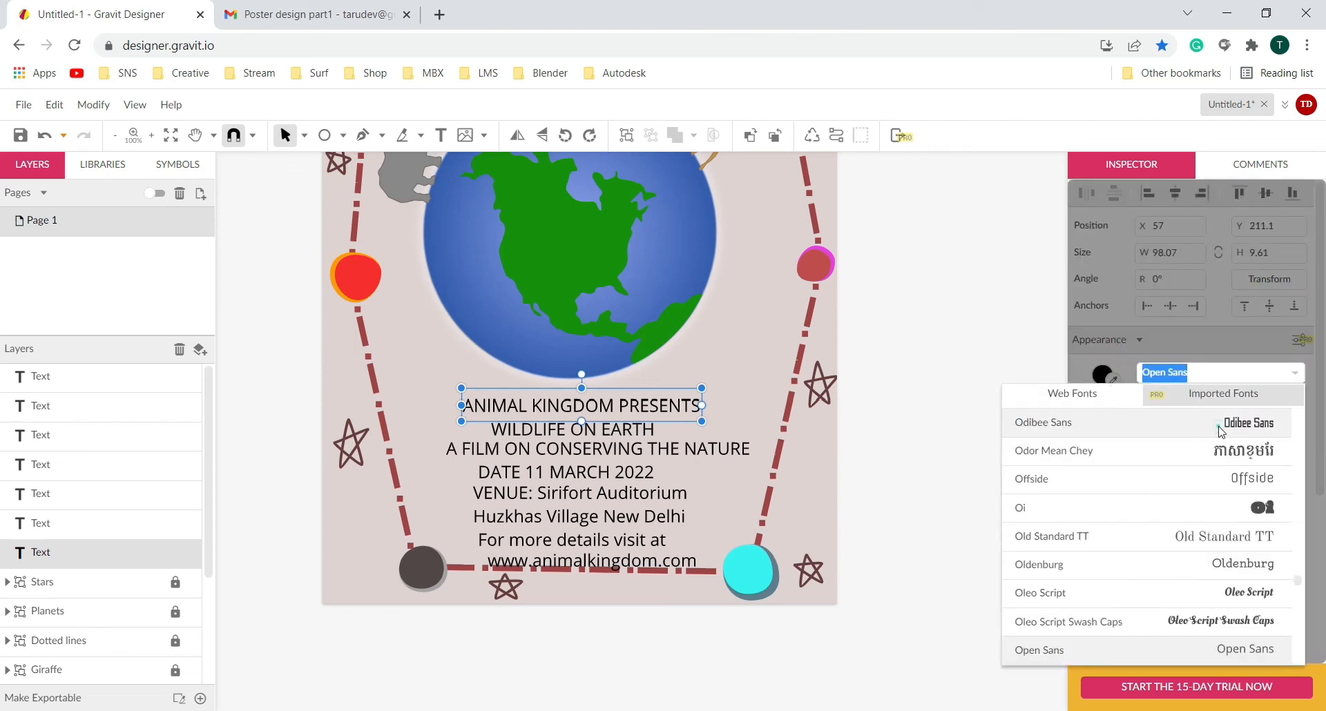
click(1165, 423)
drag(594, 412, 602, 409)
- Colour the "ANIMAL KINGDOM PRESENTS" line dark brown, #442815
click(1100, 379)
click(1133, 467)
click(1113, 468)
drag(1112, 470, 1130, 540)
drag(1195, 489, 1233, 496)
click(1126, 538)
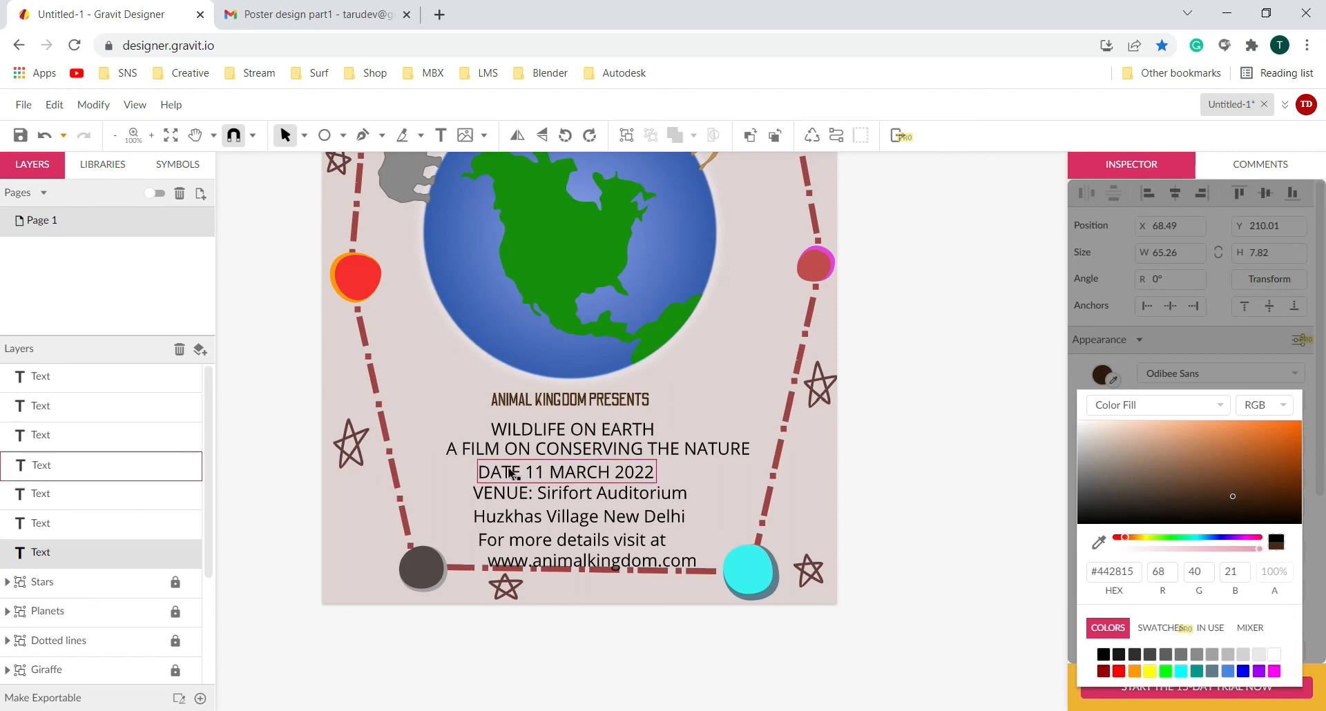
click(558, 402)
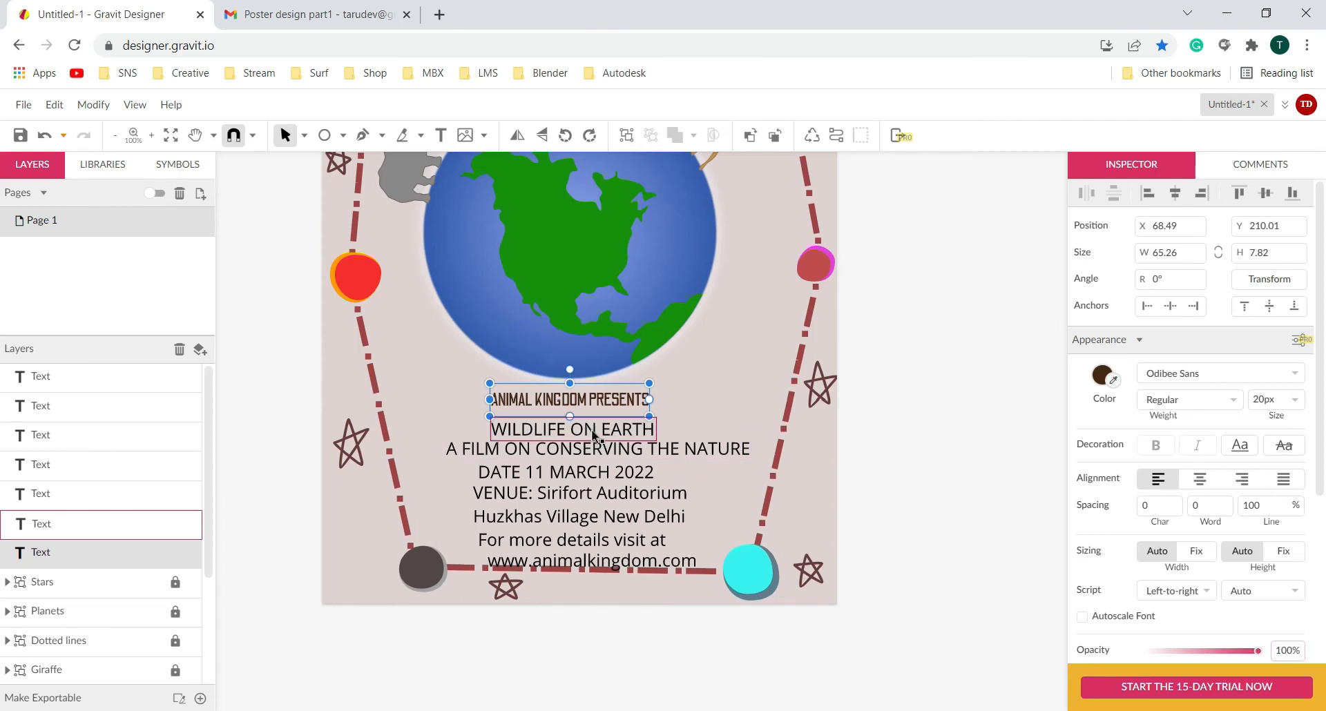
- Try the Oldenburg and Oranienbaum fonts on the "WILDLIFE ON EARTH" line
click(612, 441)
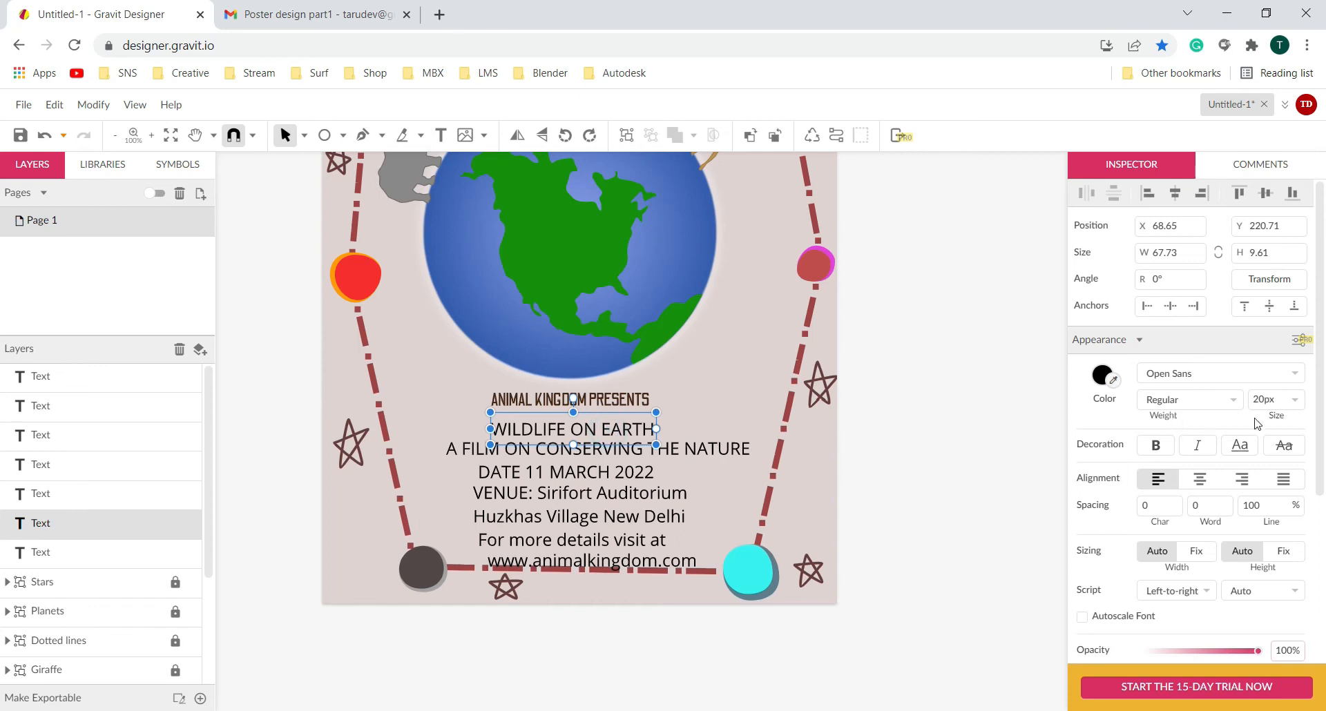
click(1294, 372)
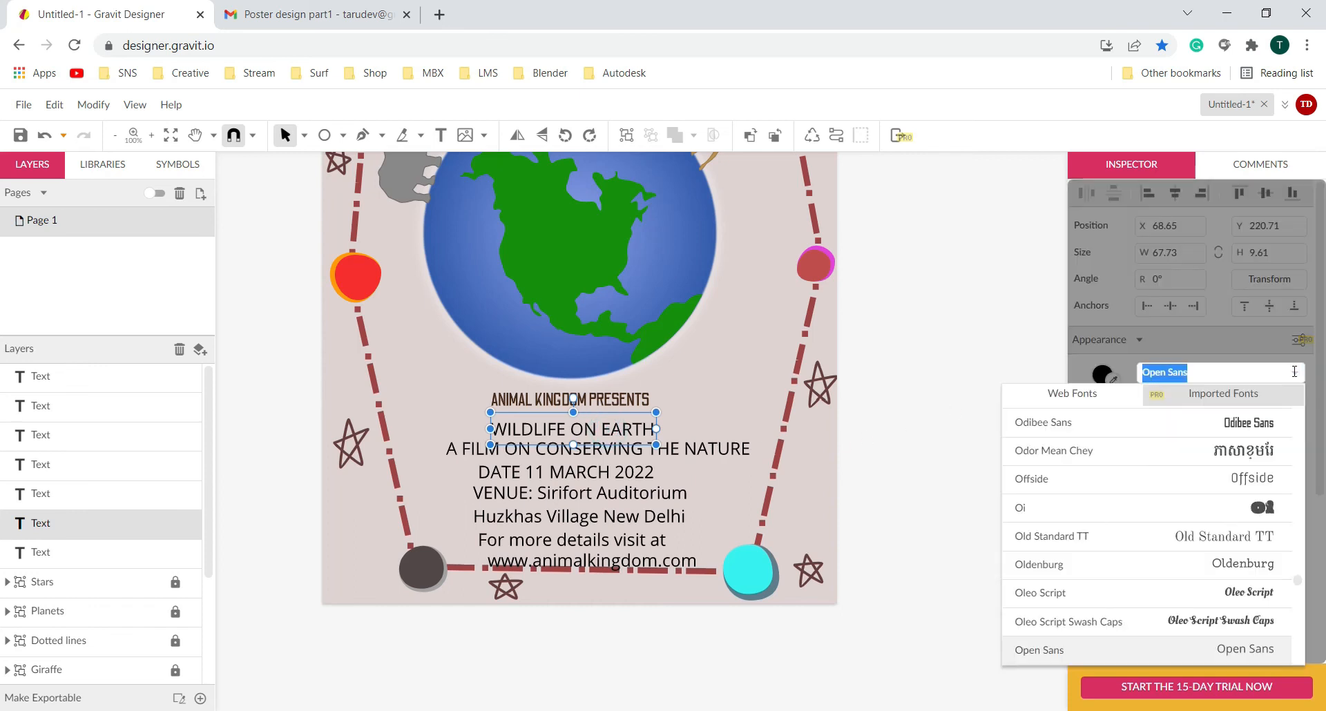
scroll(1212, 535, down, 3)
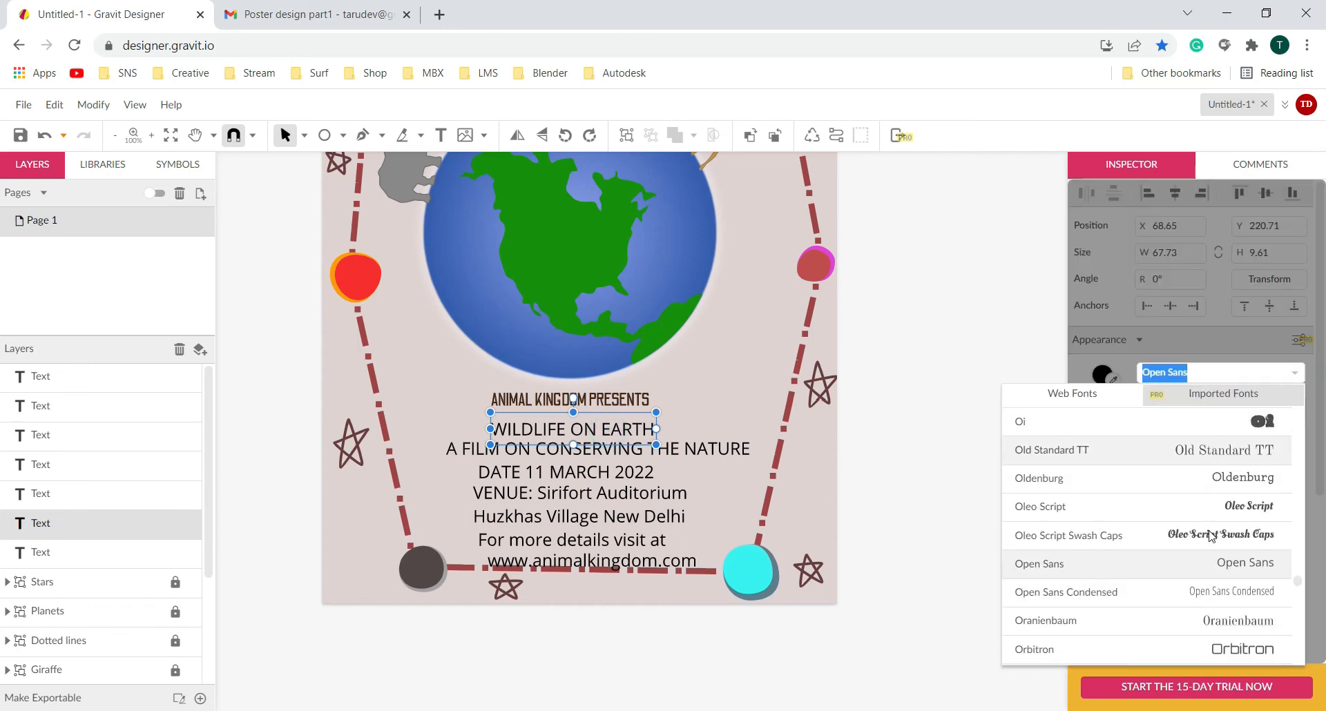
click(1204, 483)
click(1300, 373)
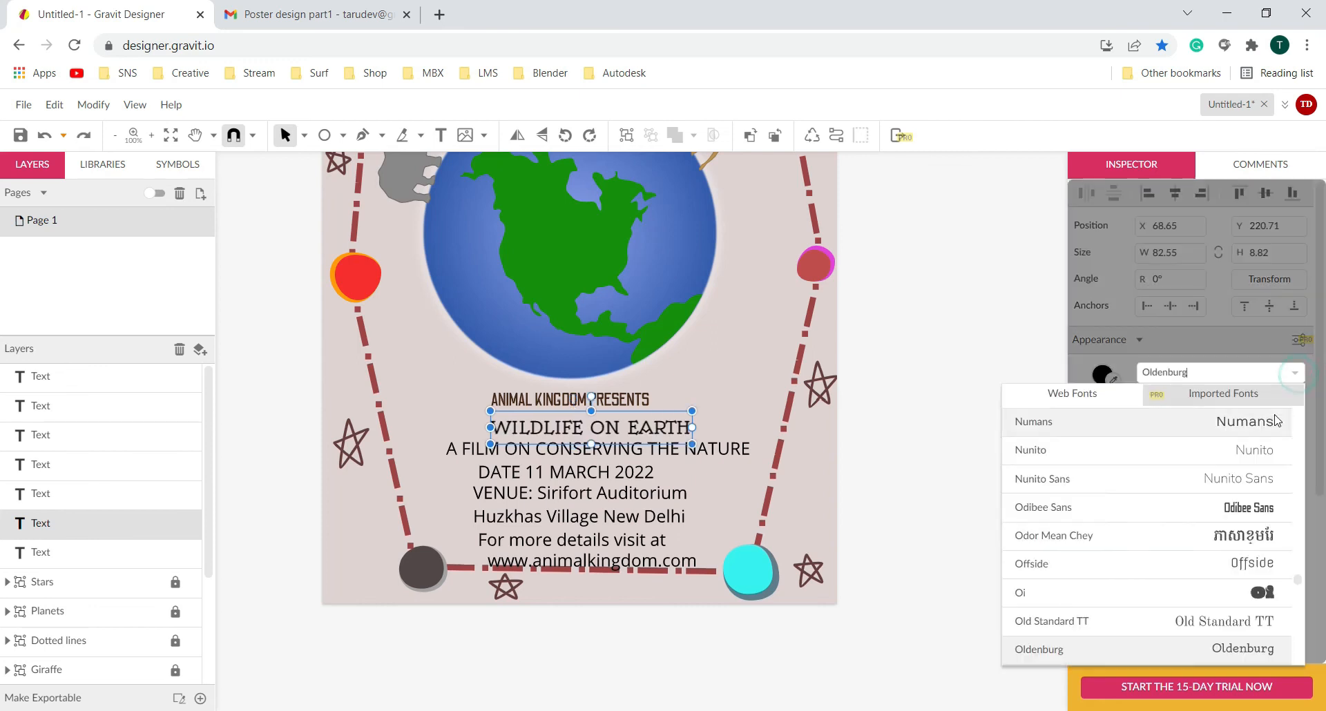
scroll(1223, 563, down, 5)
scroll(1223, 563, down, 2)
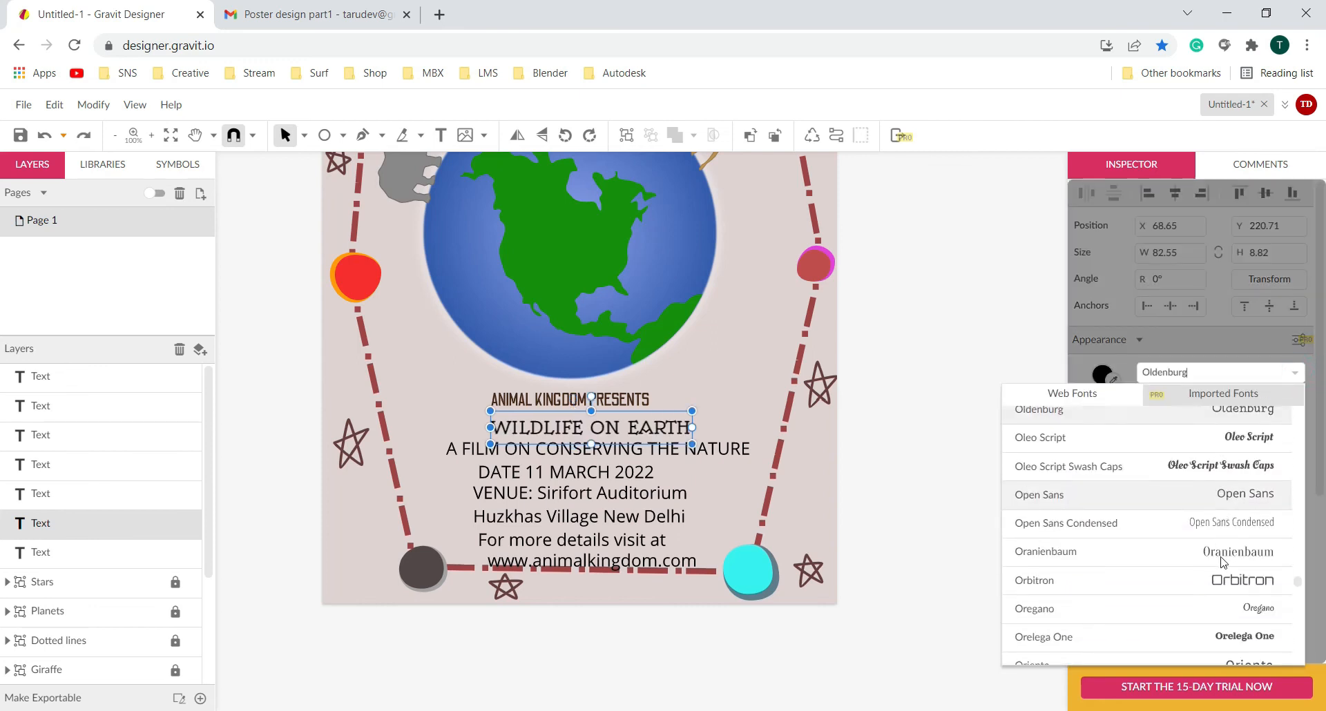
click(1207, 533)
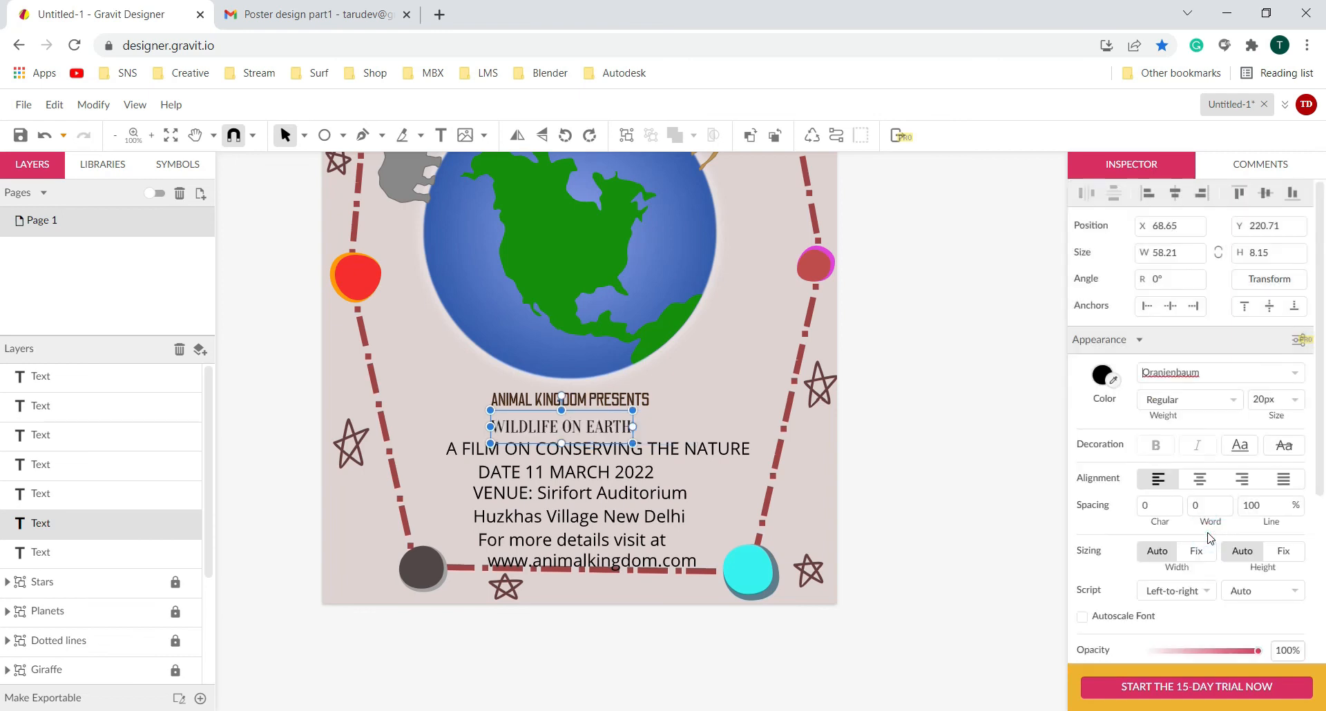
- Set the "WILDLIFE ON EARTH" line in the Palanquin Dark font
click(1297, 373)
scroll(1218, 544, down, 3)
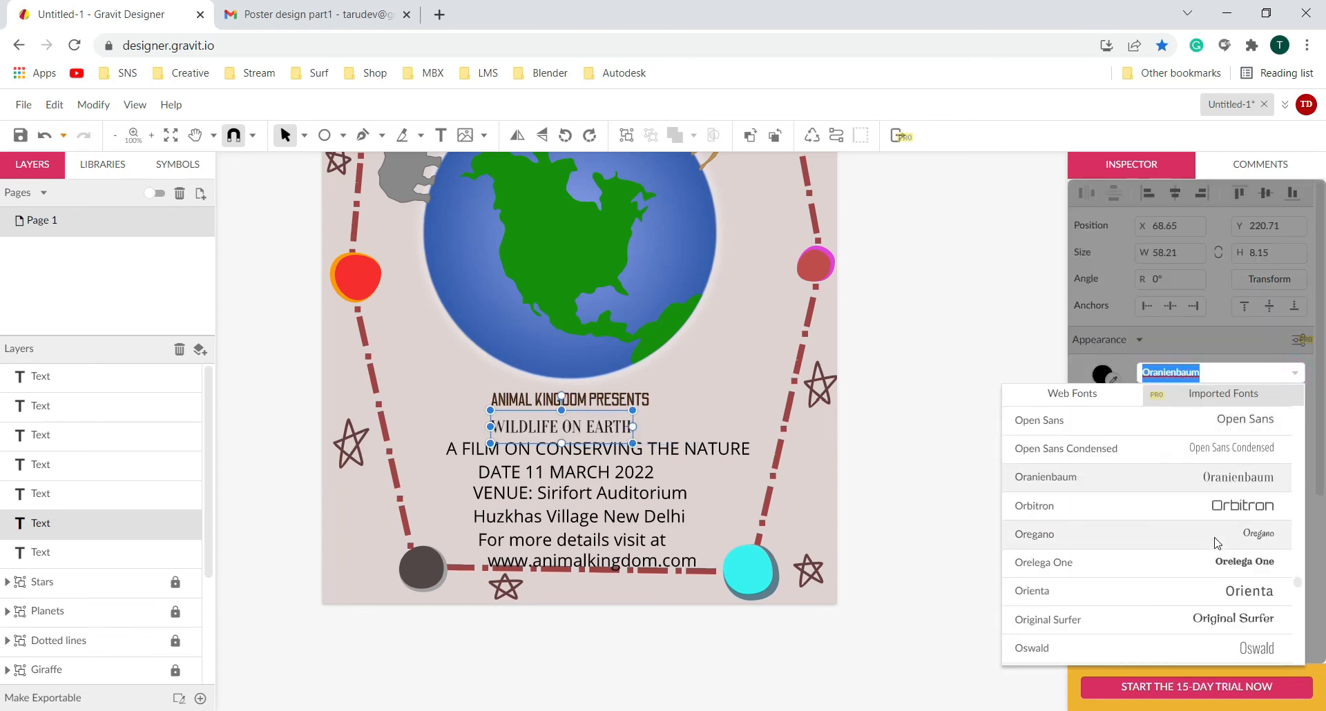
scroll(1217, 544, down, 5)
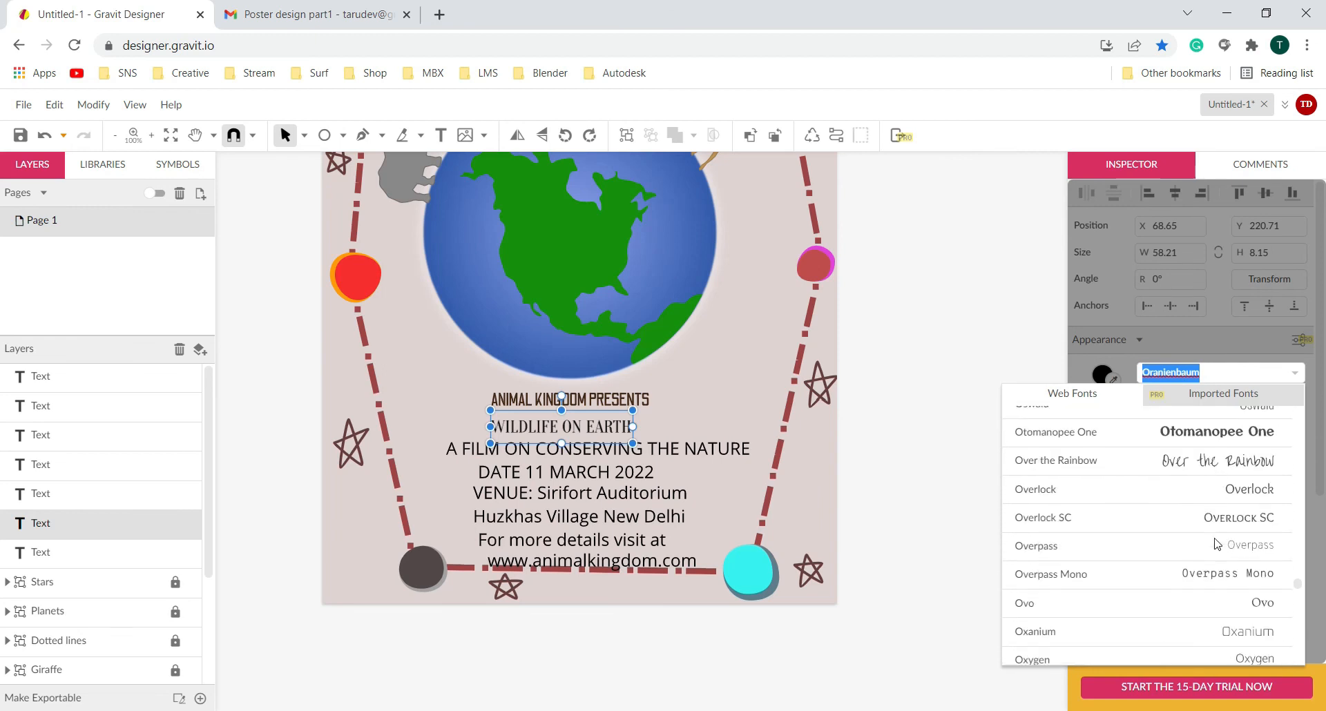
scroll(1217, 545, down, 2)
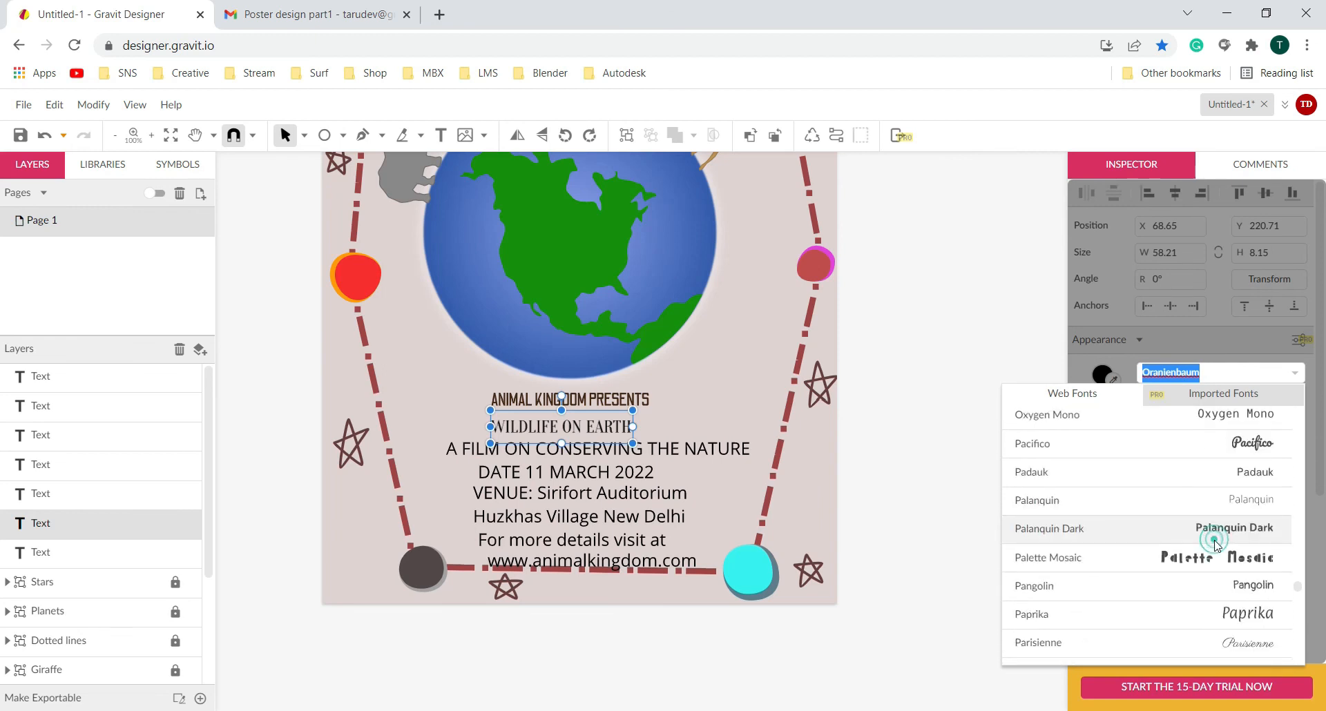
click(1217, 543)
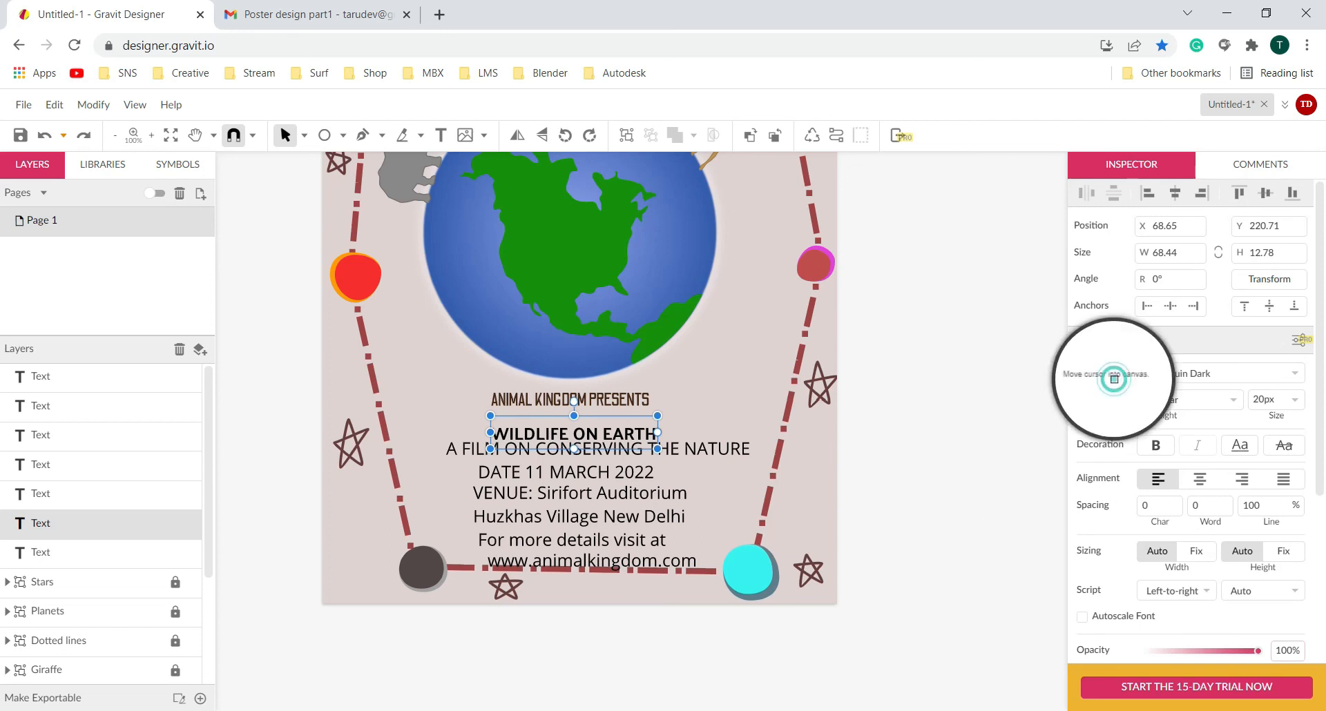
- Copy the brown hex colour #442815 from "ANIMAL KINGDOM PRESENTS" and apply it to the "WILDLIFE ON EARTH" line
click(647, 402)
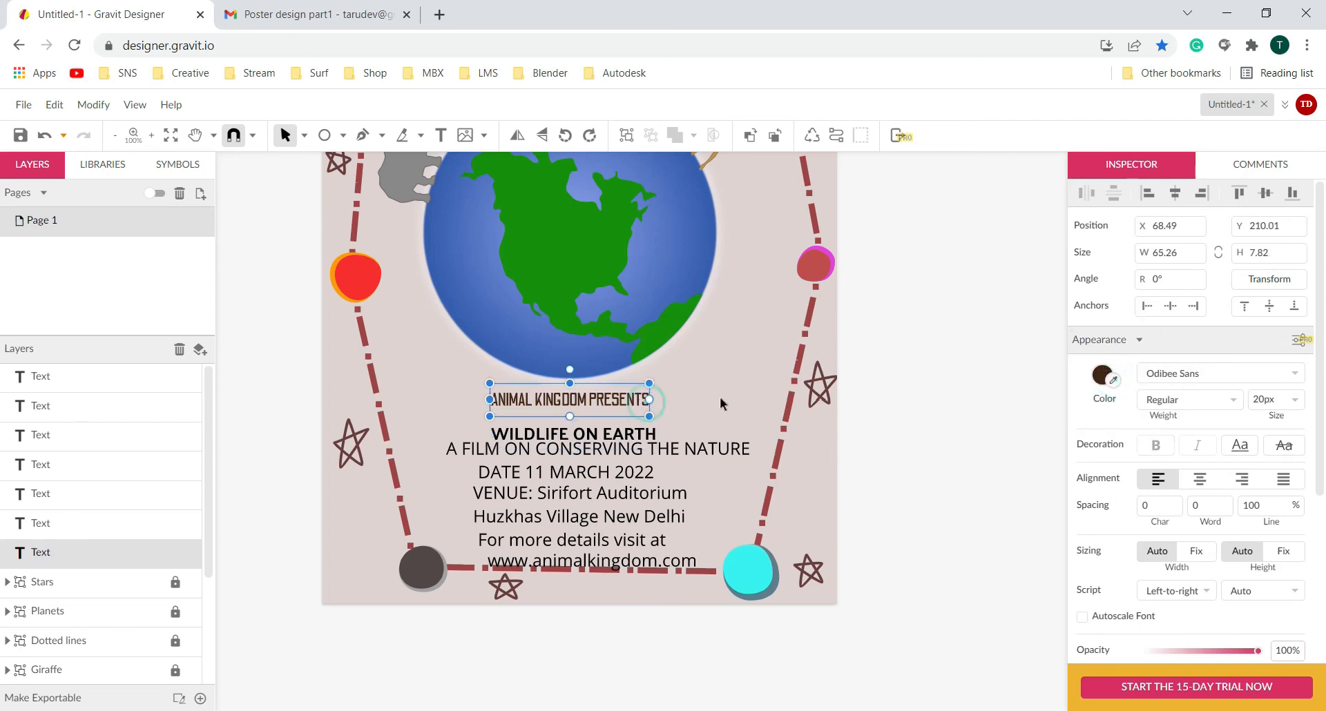
click(1099, 375)
click(1105, 571)
key(ctrl+c)
click(639, 433)
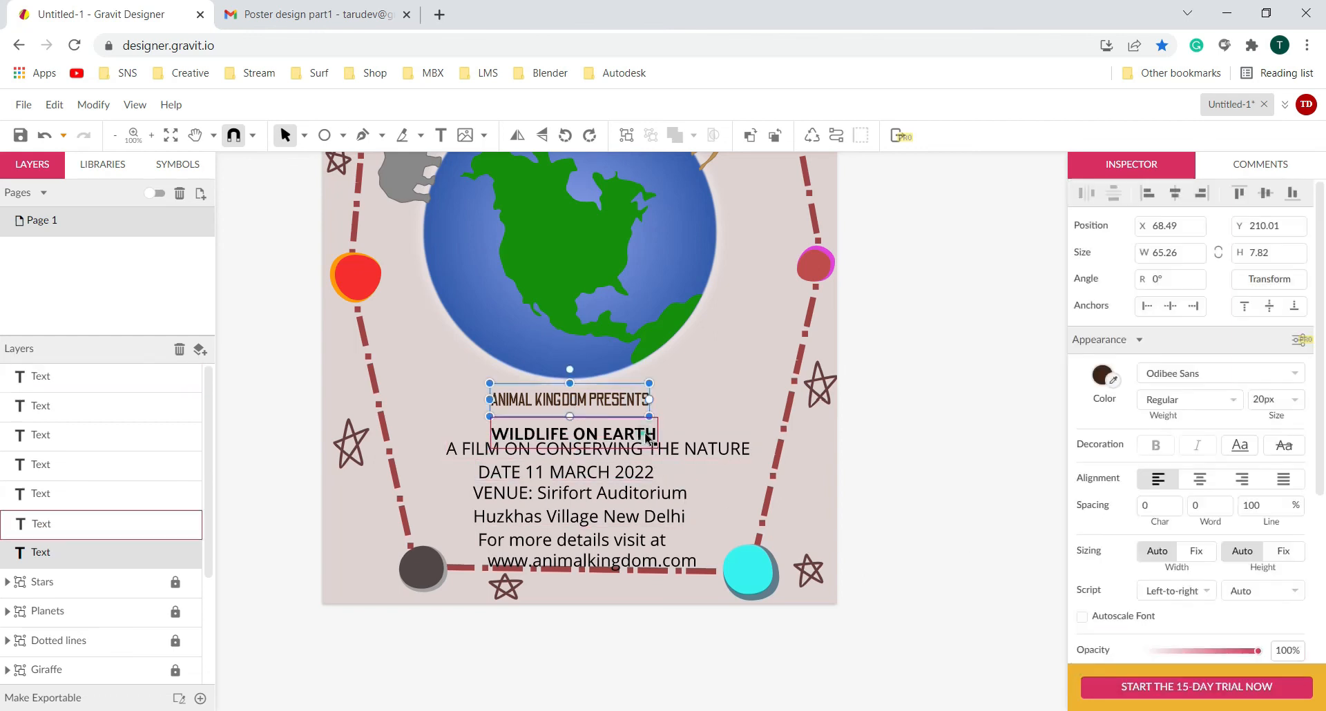
click(1099, 375)
click(1109, 570)
key(ctrl+v)
key(Return)
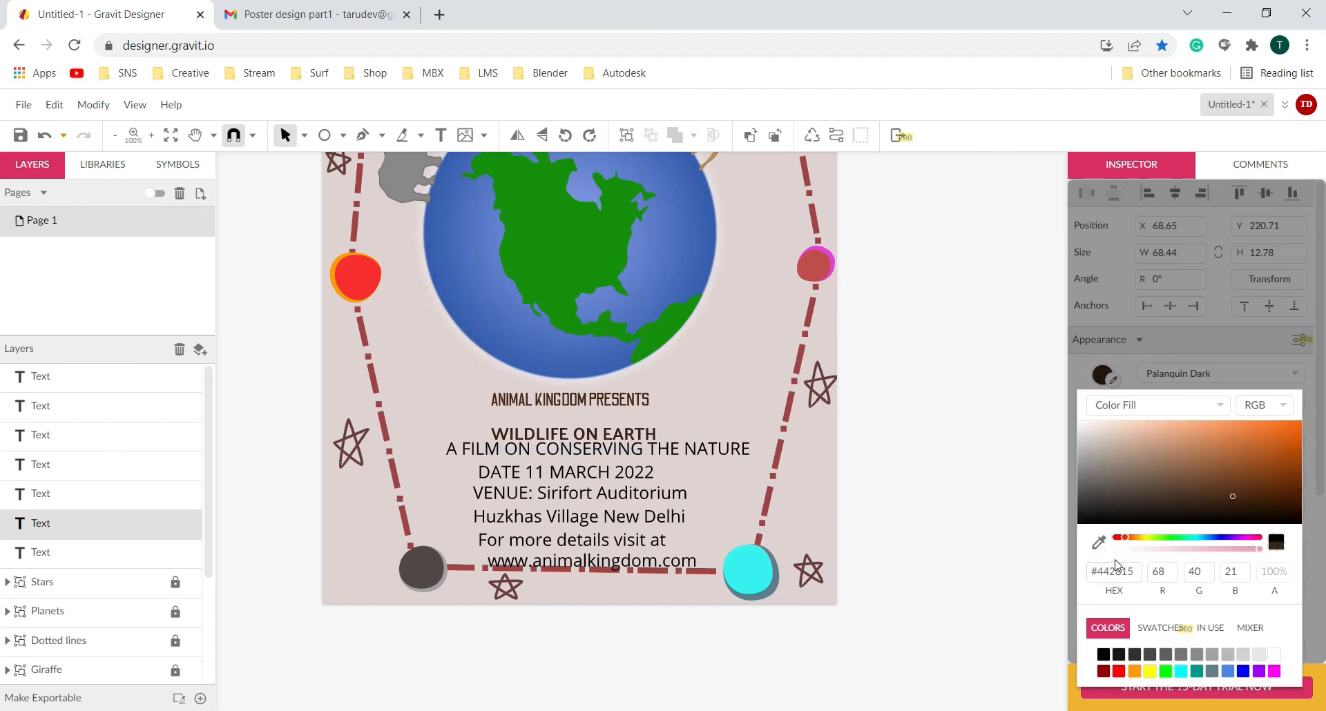
click(630, 435)
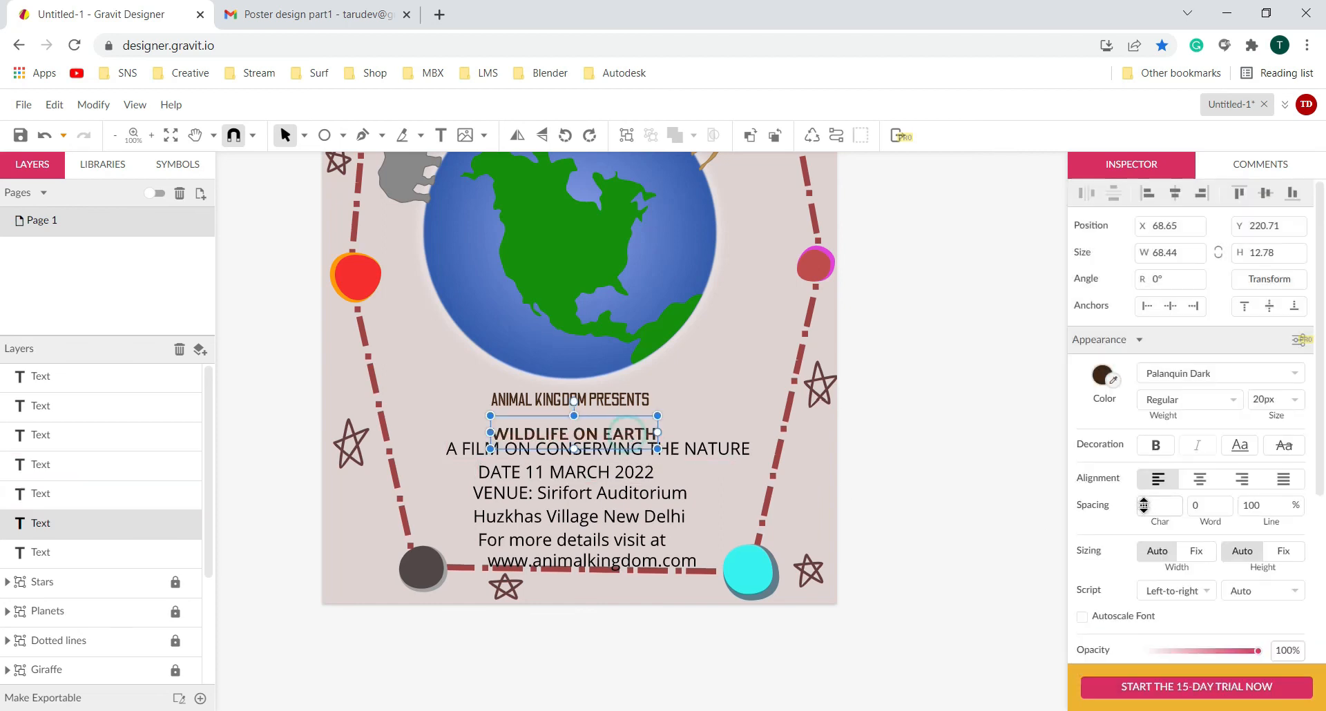
- Enlarge the "WILDLIFE ON EARTH" line to 32px and move it up and left beneath "ANIMAL KINGDOM PRESENTS"
click(1265, 398)
drag(1267, 396, 1268, 384)
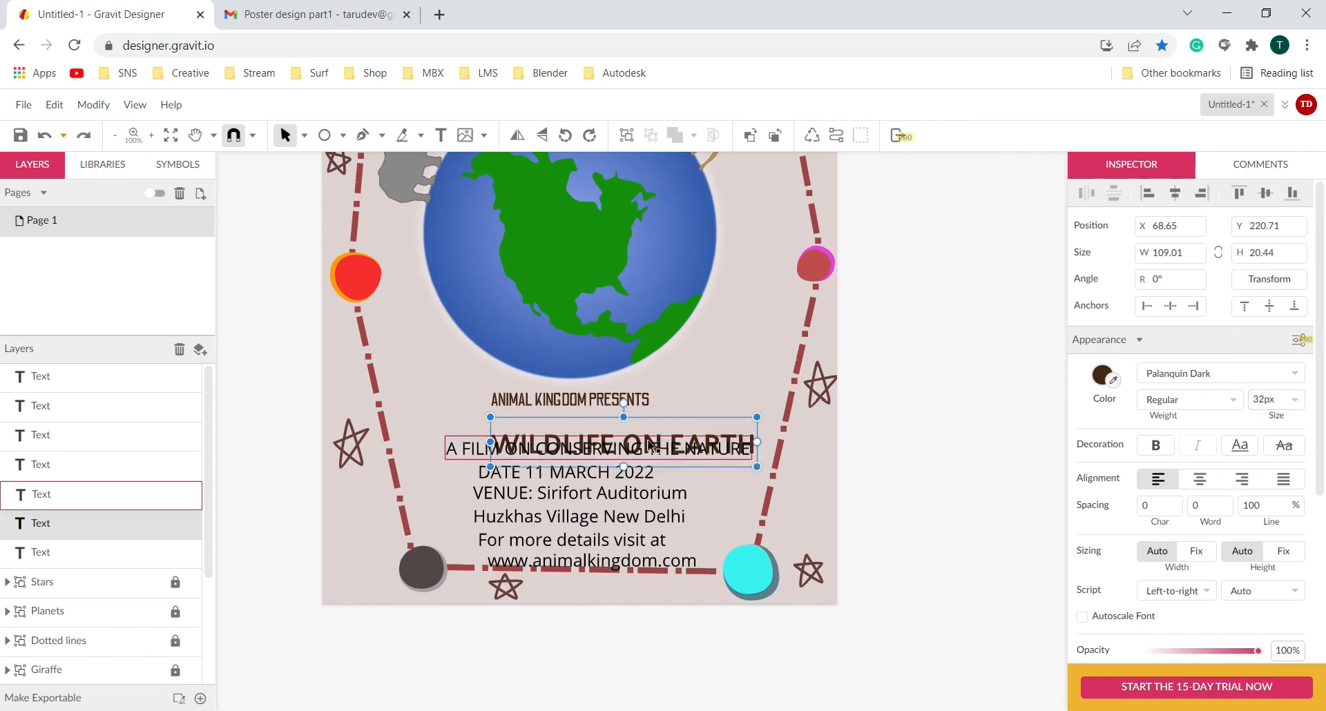
drag(639, 439, 595, 417)
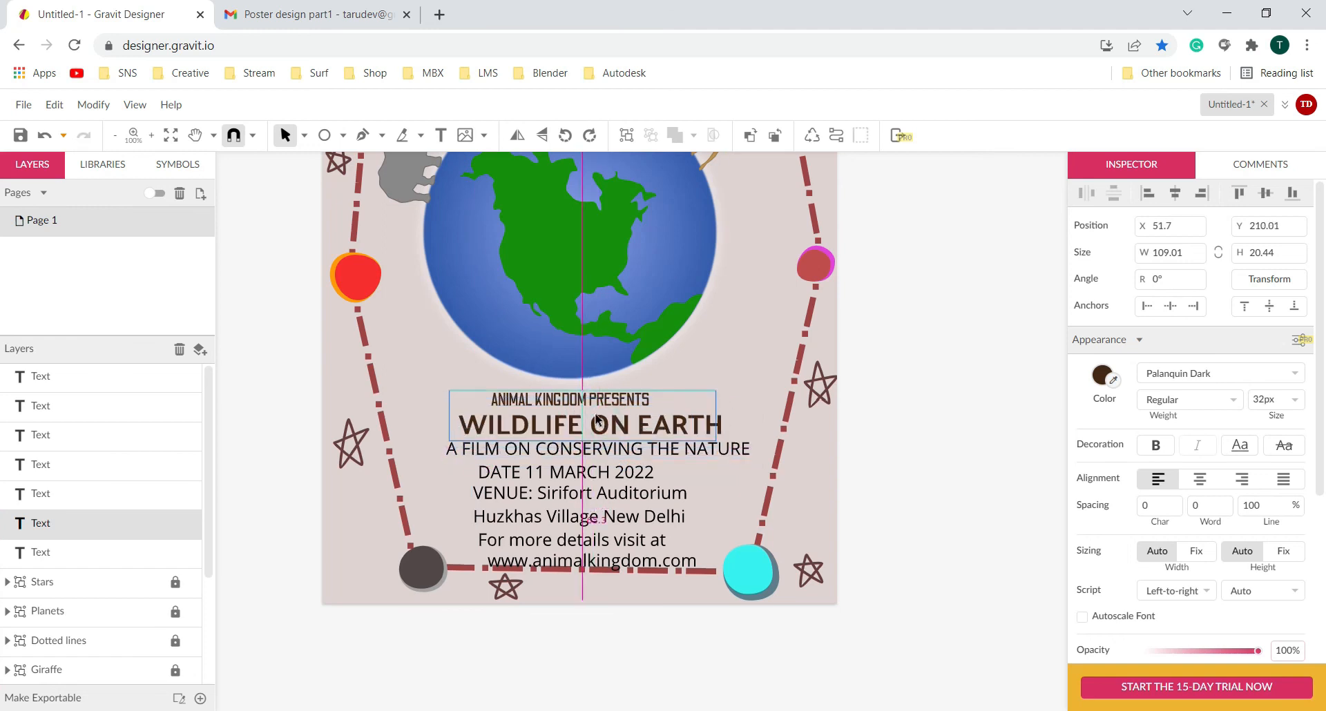
- Set the "A FILM ON CONSERVING THE NATURE" line in the Nunito Sans font
click(545, 456)
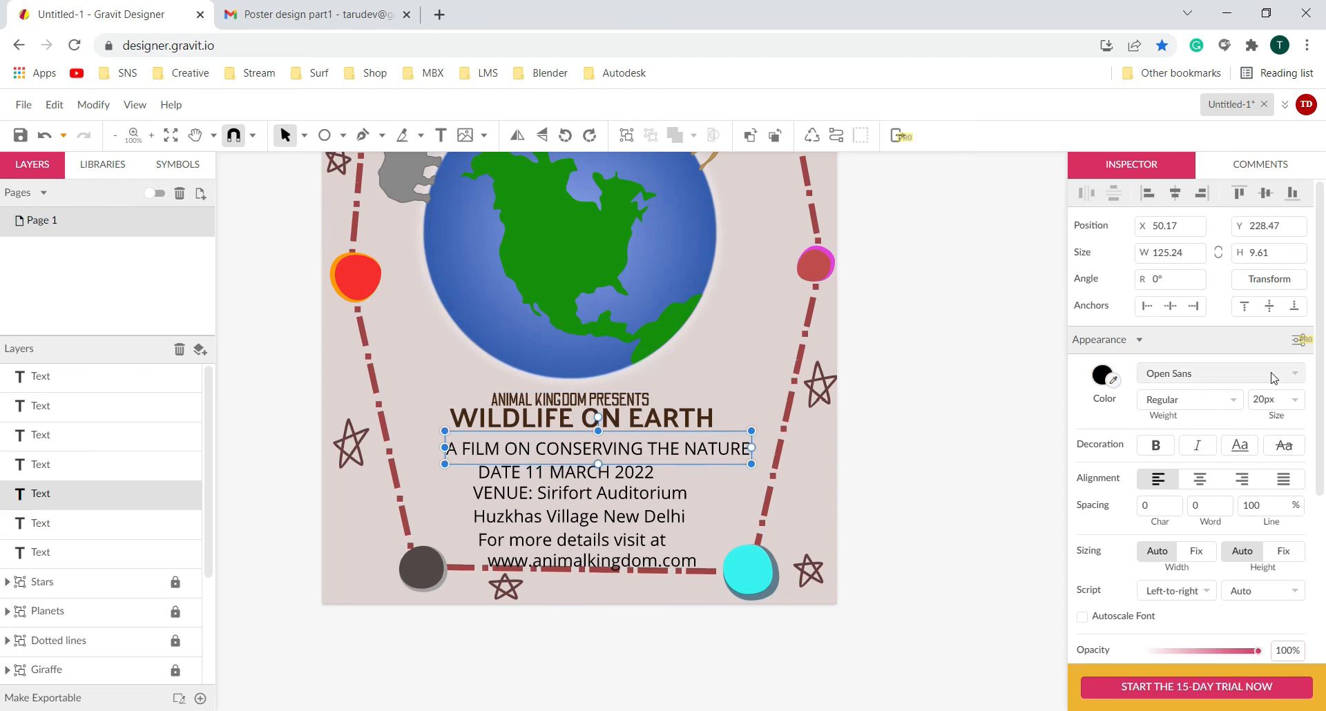
click(1297, 374)
scroll(1245, 513, up, 3)
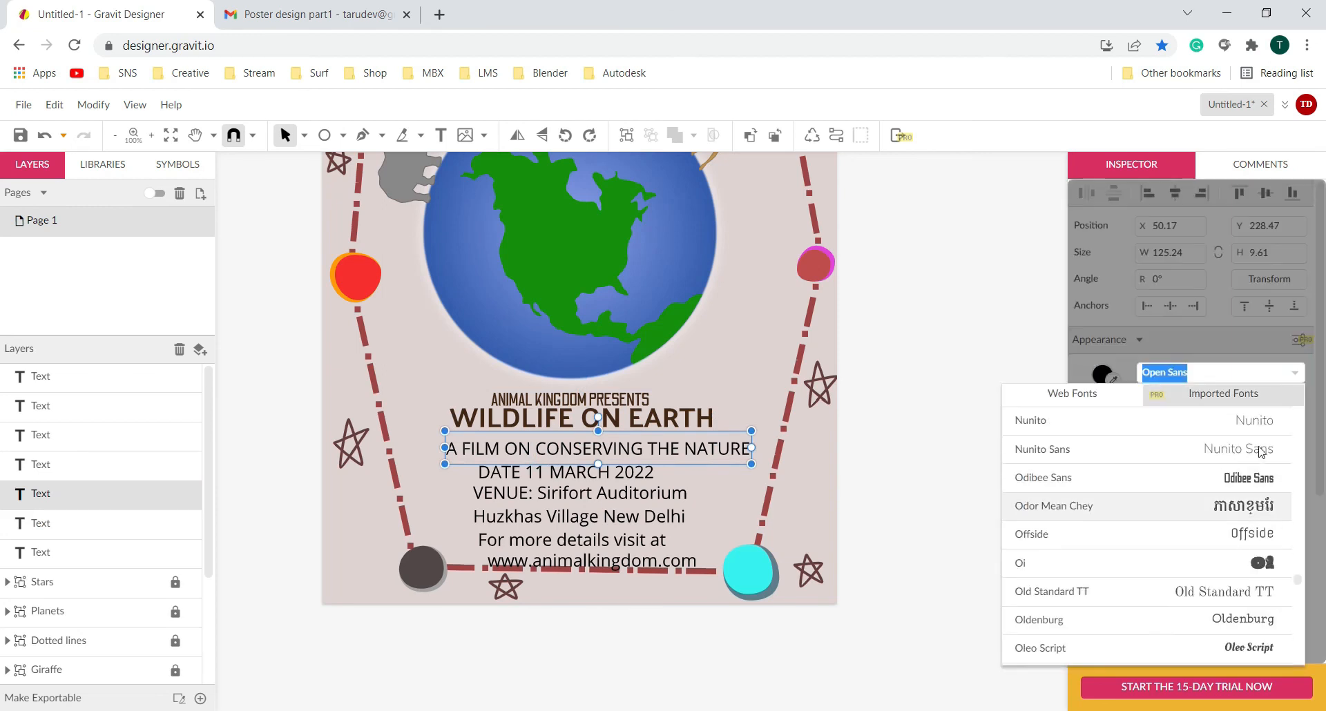
click(1243, 483)
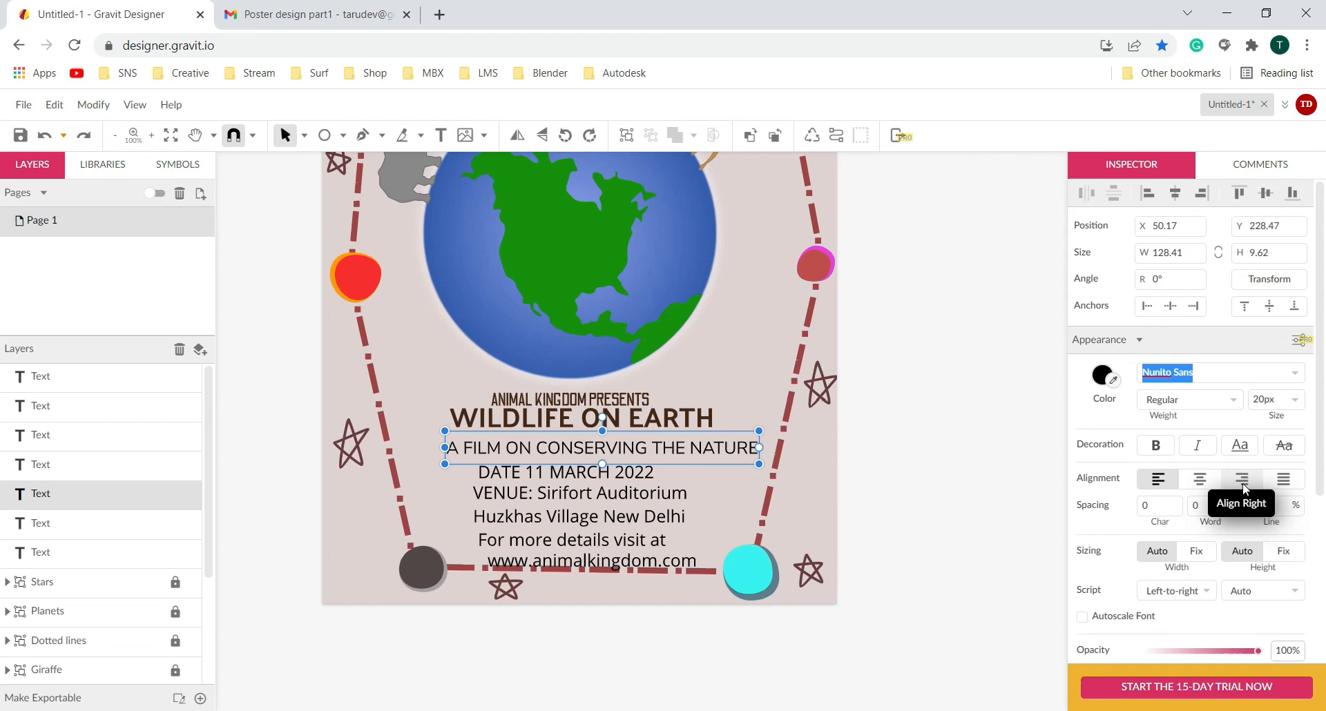
- Try the Nunito font on the "WILDLIFE ON EARTH" line
click(632, 420)
click(656, 454)
click(642, 418)
click(1216, 373)
scroll(1240, 533, up, 12)
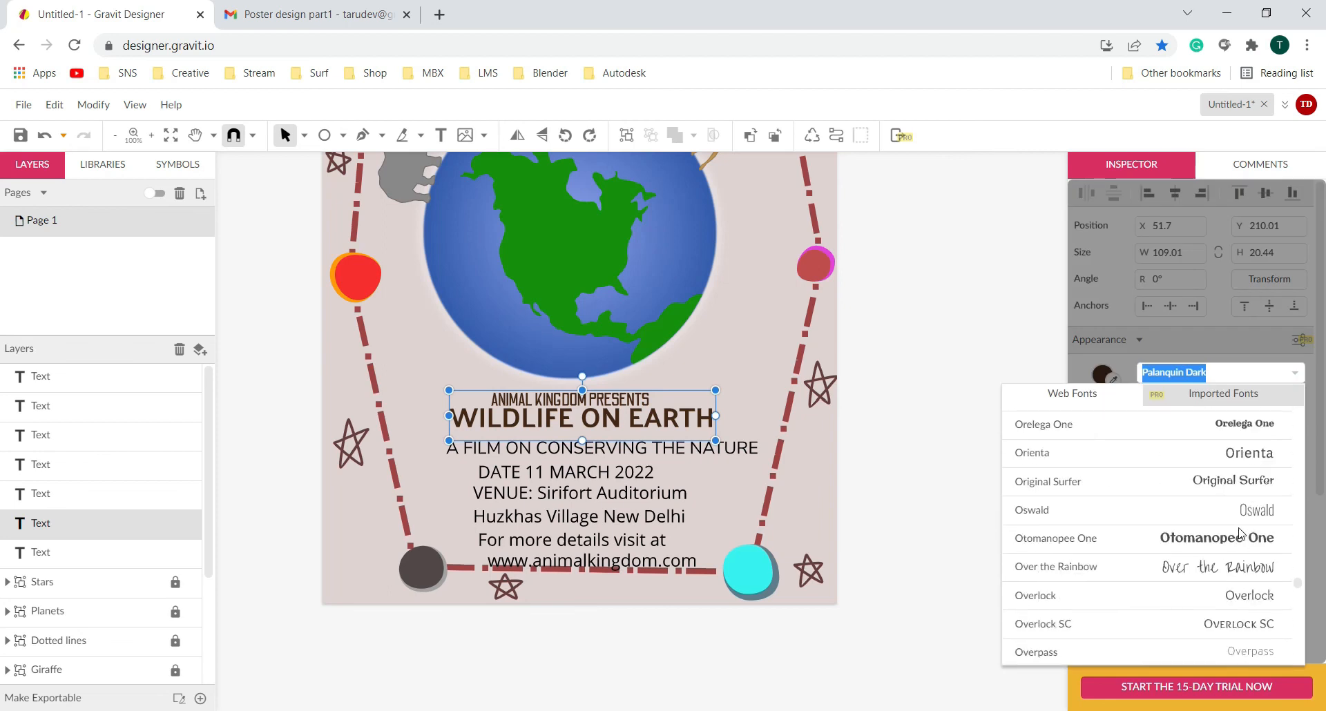
scroll(1240, 534, up, 3)
click(1243, 519)
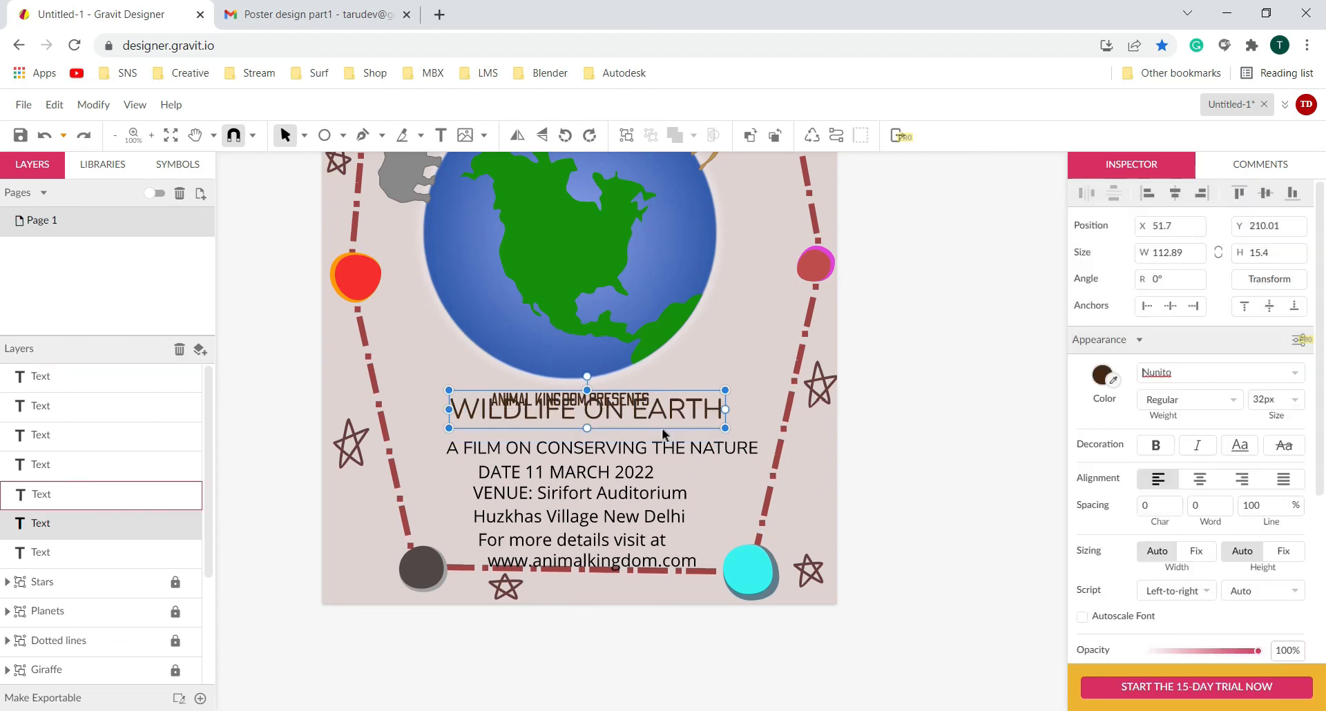
- Set the "WILDLIFE ON EARTH" line in bold Nunito Sans and move it down clear of "ANIMAL KINGDOM PRESENTS"
click(1275, 376)
scroll(1255, 635, down, 1)
click(1235, 595)
drag(673, 418, 672, 438)
click(1158, 442)
- Reduce the text size of "A FILM ON CONSERVING THE NATURE" and move it right to sit centrally under the title
click(562, 451)
scroll(1275, 398, down, 7)
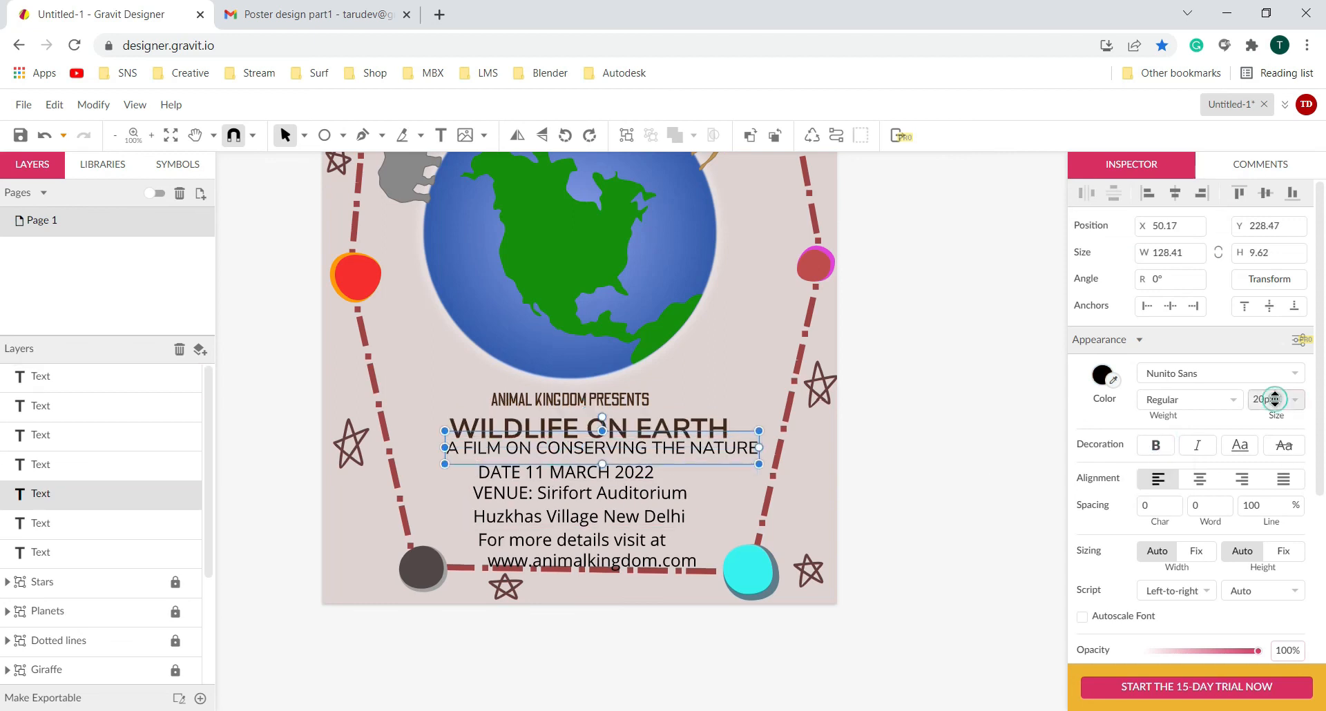
drag(578, 444, 624, 448)
- Underline the "WILDLIFE ON EARTH" title and shift it slightly up and left
click(573, 401)
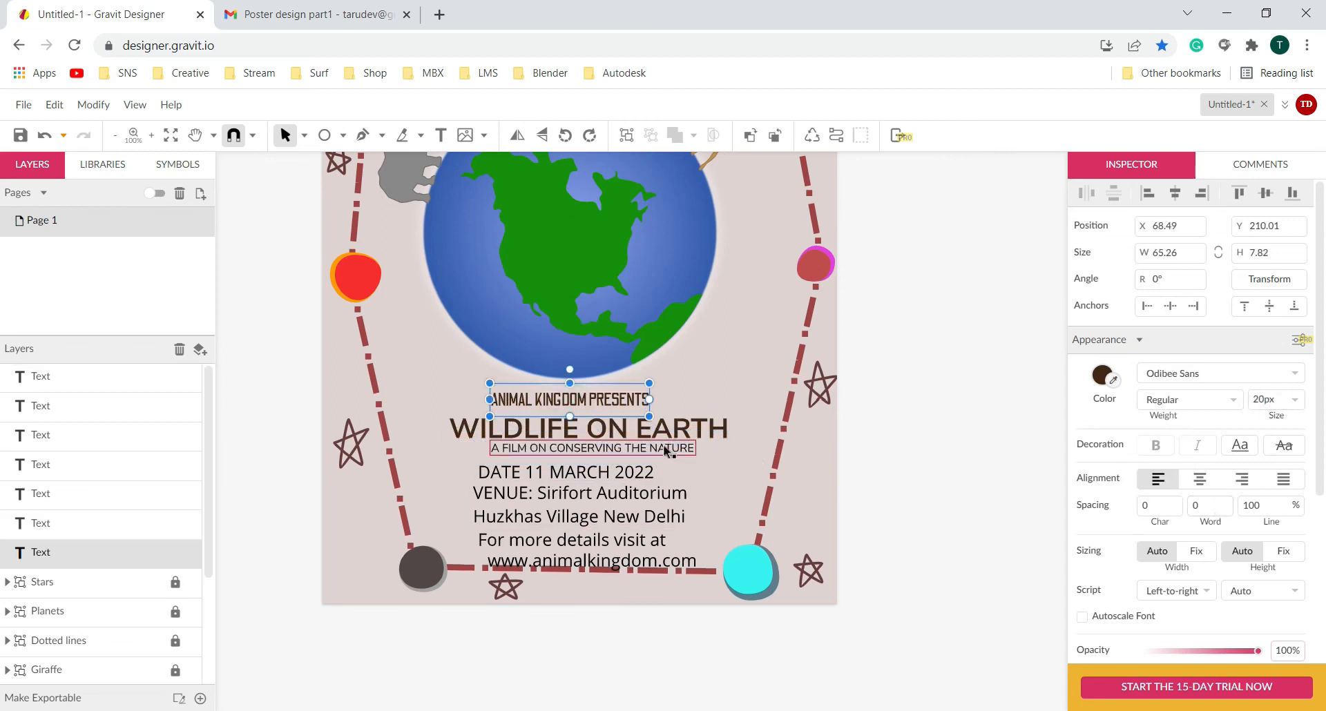
click(644, 429)
click(1240, 446)
drag(560, 433, 551, 427)
click(723, 474)
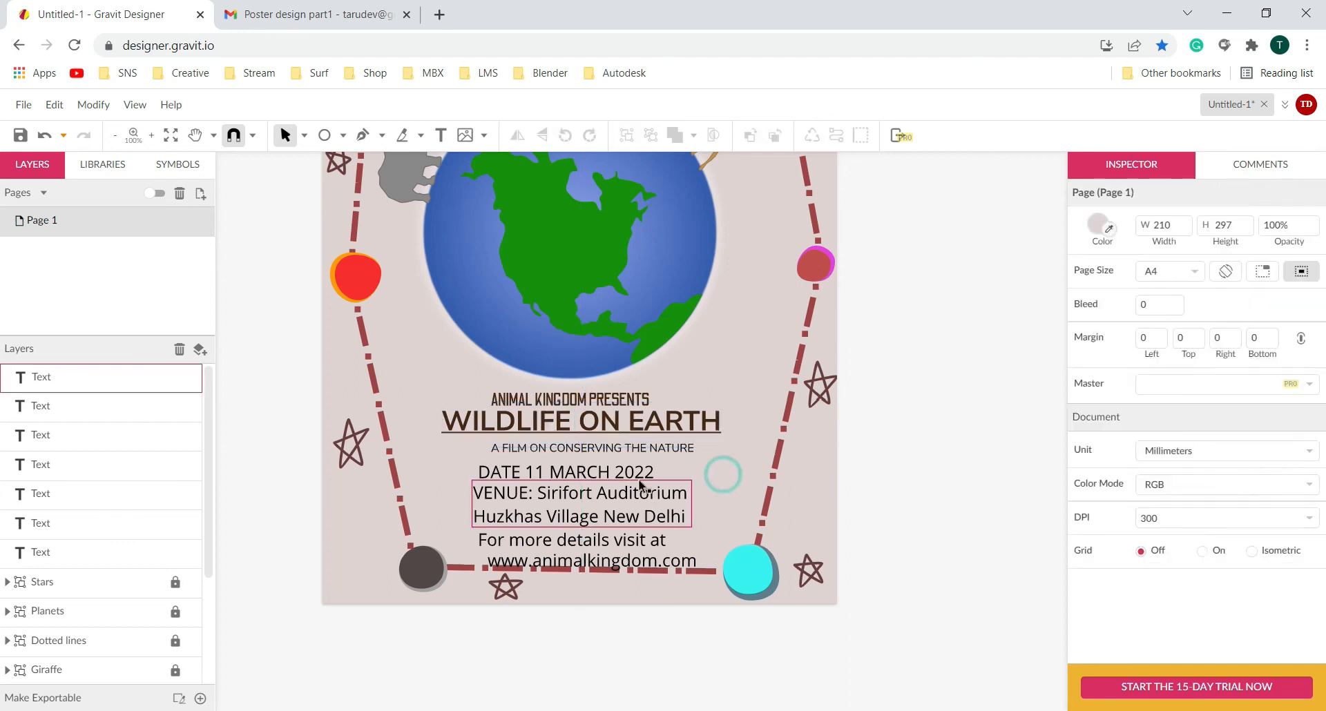
- Reduce the "DATE 11 MARCH 2022" line to 12px and move it right to sit centrally below the film description
click(592, 472)
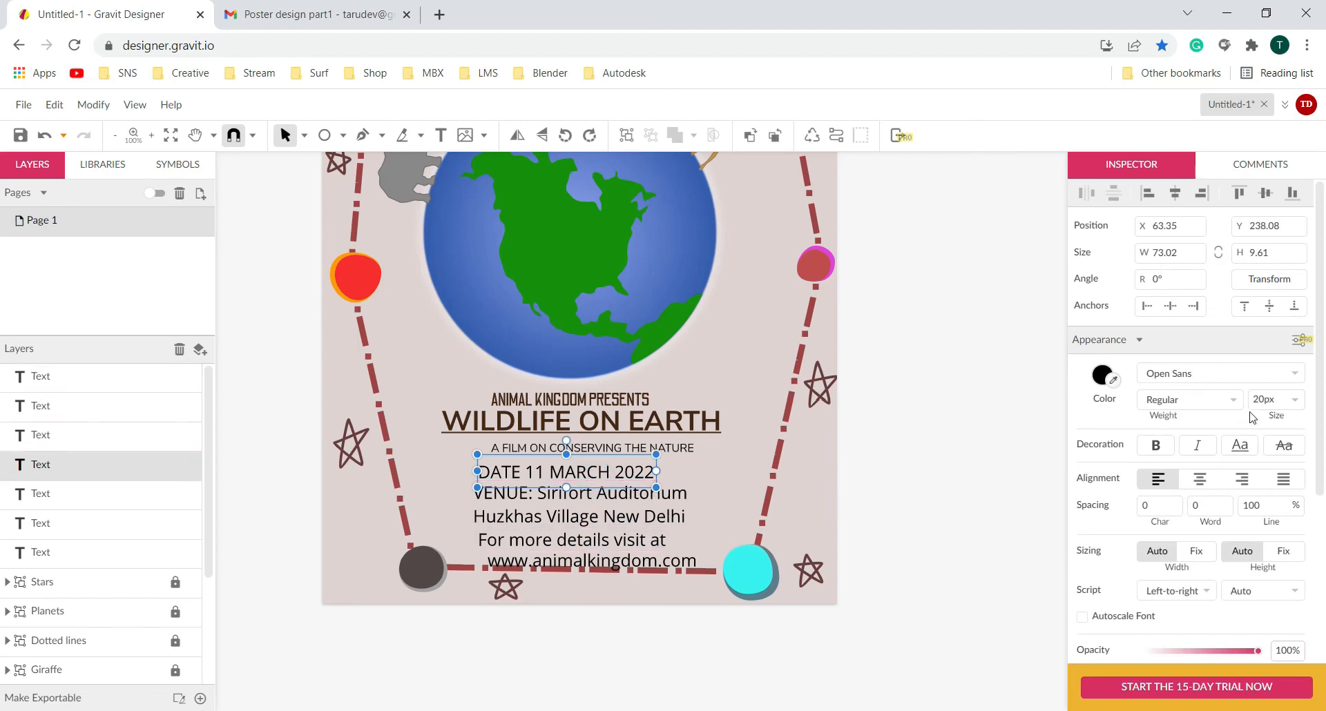
scroll(1265, 404, down, 8)
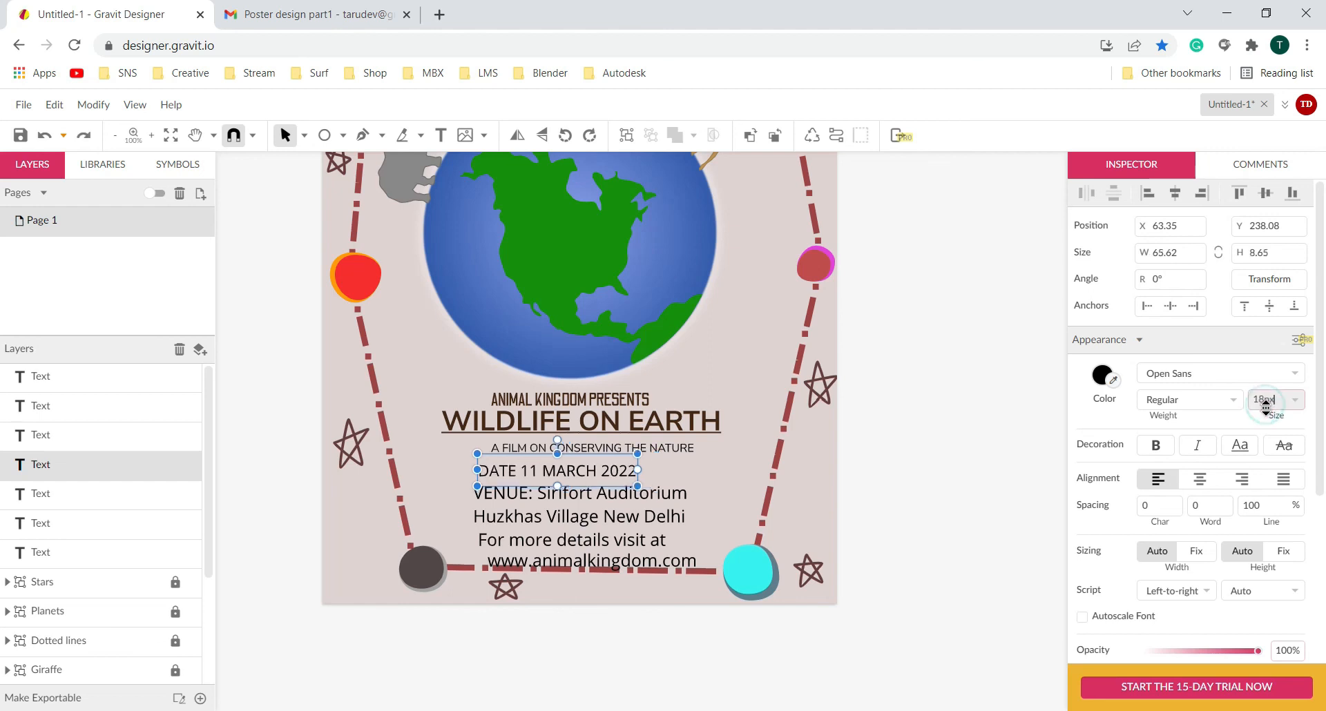
drag(546, 475, 592, 482)
click(594, 515)
click(610, 473)
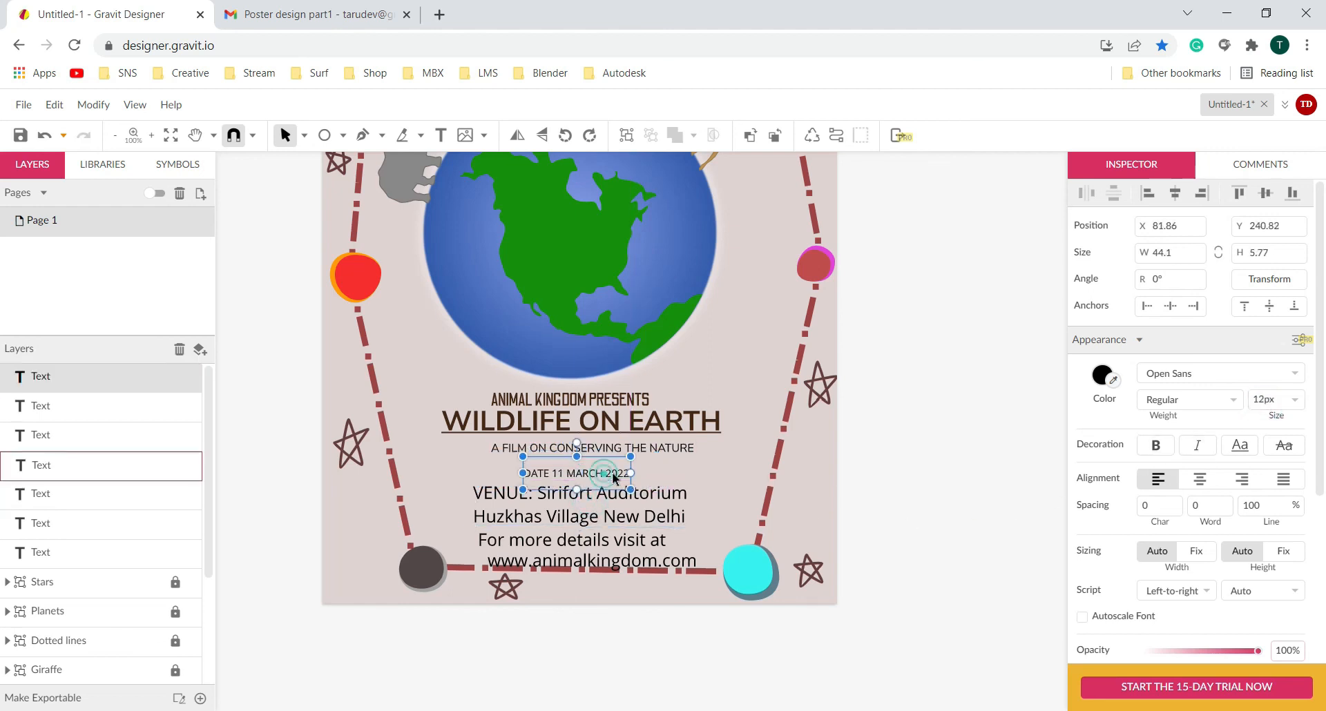
- Set the two-line venue text to 12px
click(591, 523)
click(1262, 402)
text(12)
key(Return)
- Set the "For more details visit at" line to 10px and move it left near the poster's lower edge
click(591, 540)
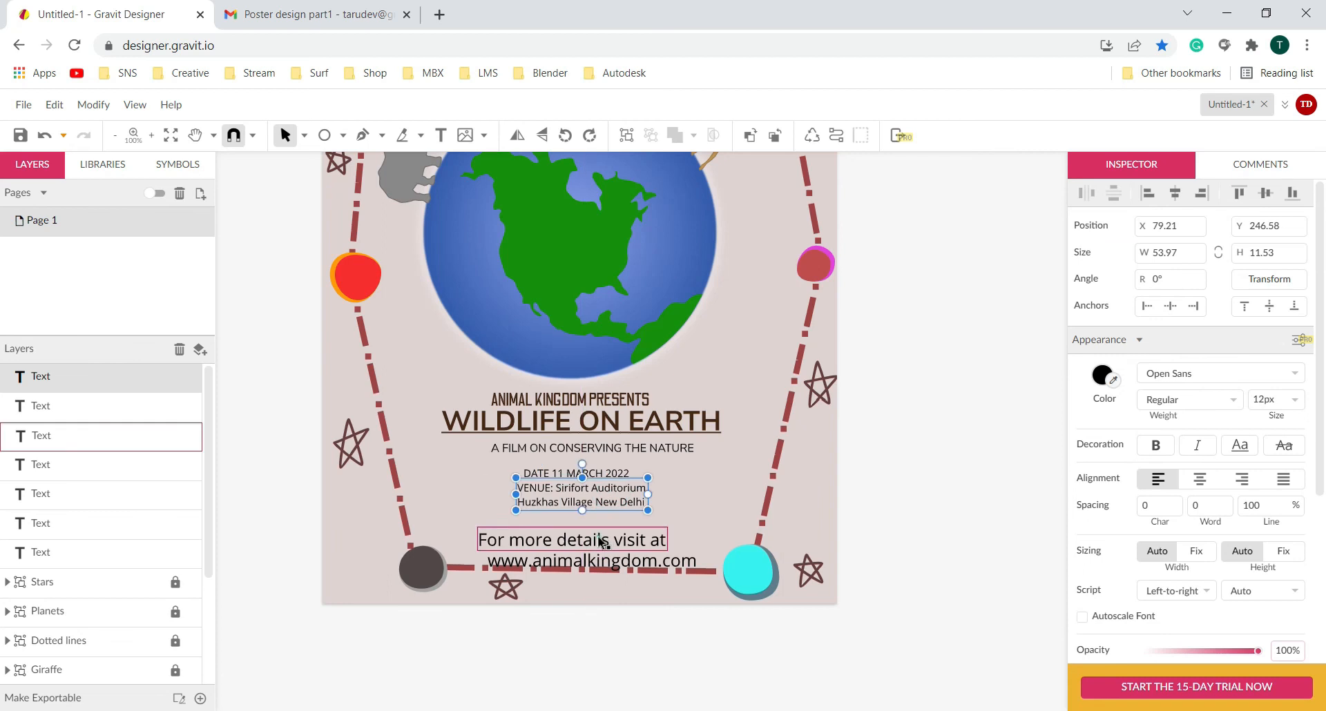
click(1279, 402)
text(10)
key(Return)
drag(550, 535, 521, 542)
- Set the website line to 10px bold italic and move it beside "For more details visit at"
click(602, 560)
click(1276, 401)
text(10)
key(Return)
drag(663, 534, 640, 540)
click(1155, 444)
click(1197, 445)
- Reposition "For more details visit at" and the website side by side just above the poster's bottom dashed line
click(930, 564)
drag(561, 543, 545, 550)
drag(645, 541, 636, 548)
- Centre-align the presenter, title, film description, date and venue lines with one another
scroll(658, 538, down, 1)
scroll(659, 543, down, 1)
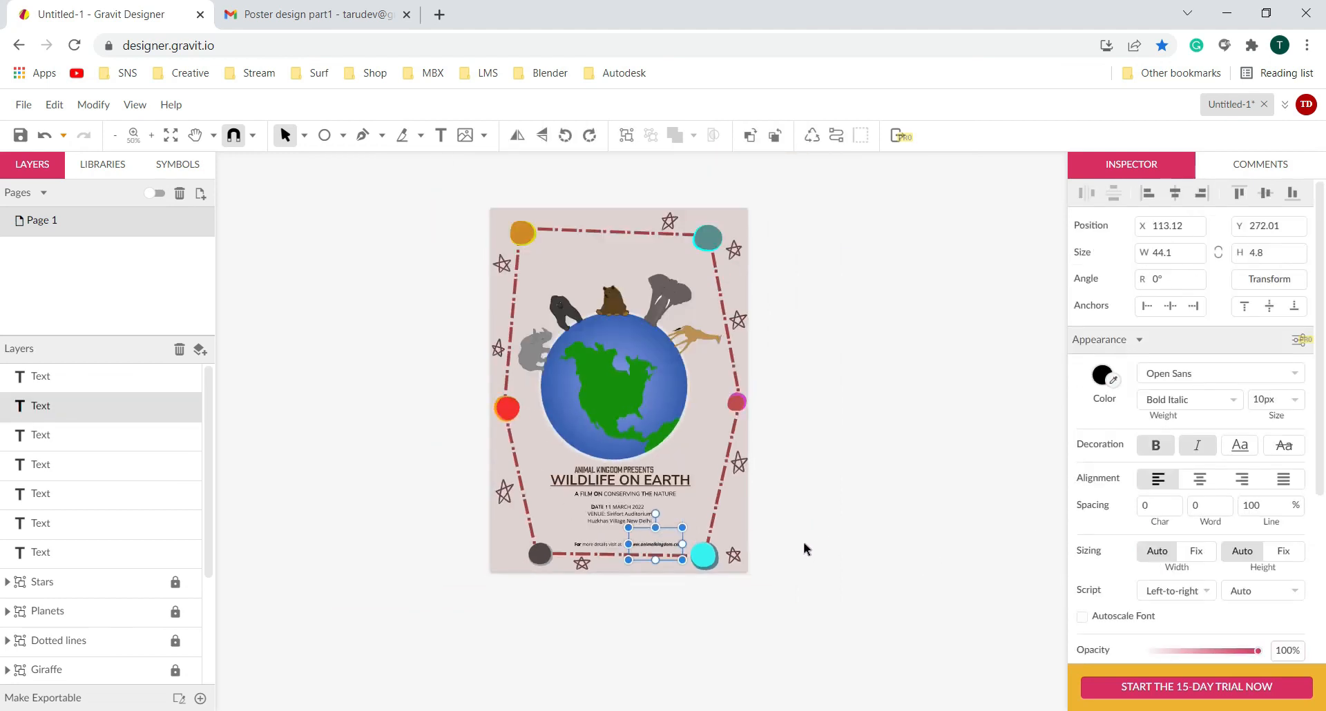
scroll(802, 541, up, 2)
scroll(756, 557, up, 1)
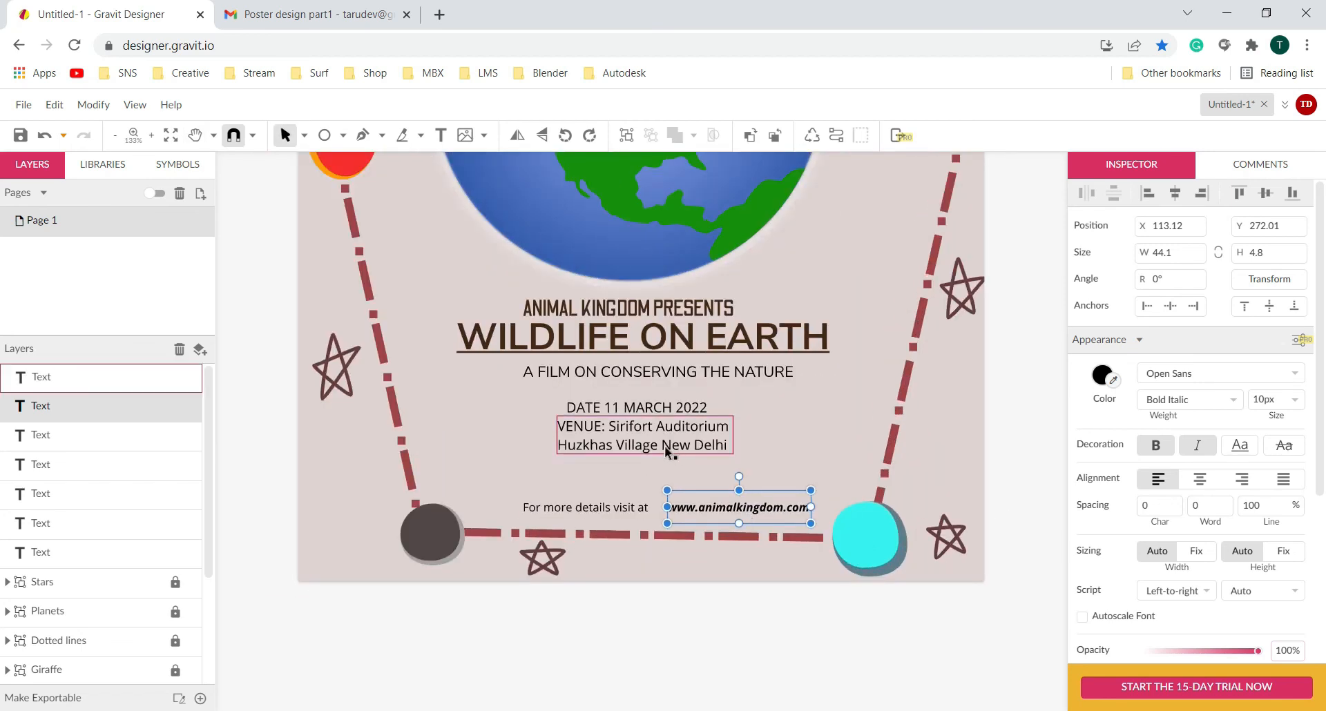
click(656, 312)
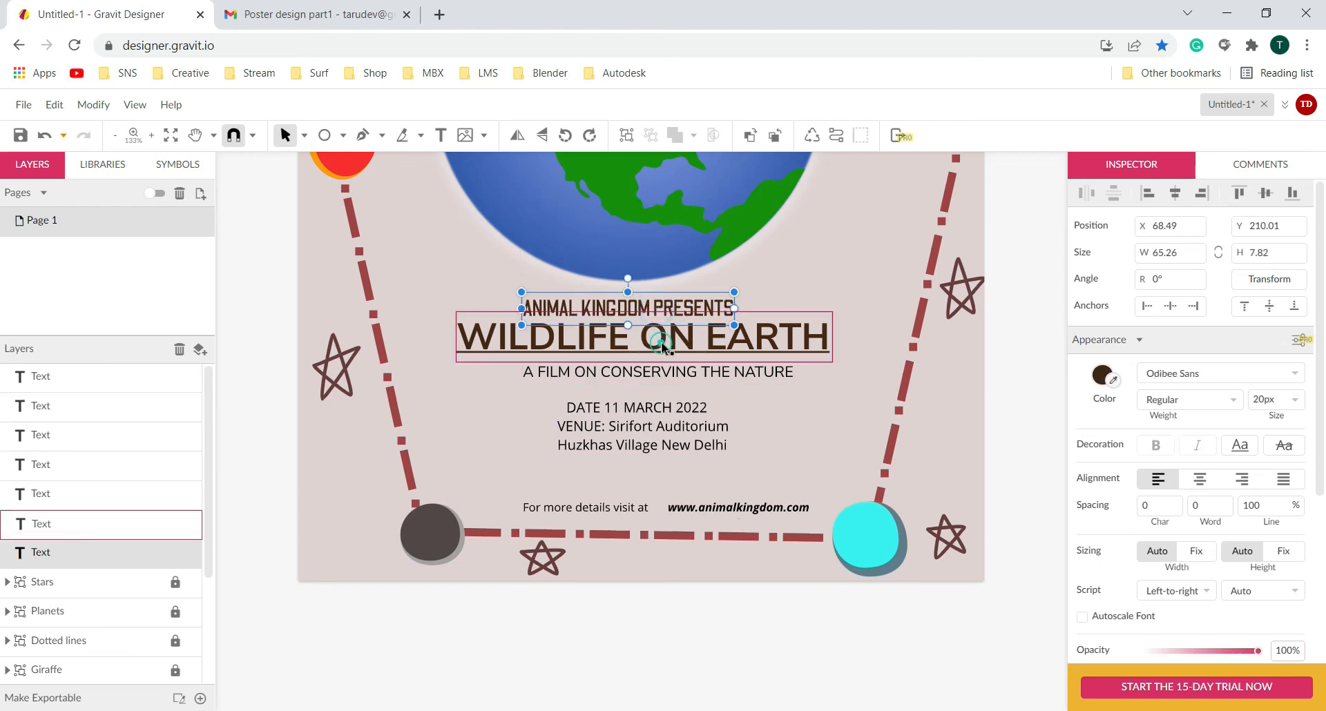
shift+click(662, 346)
shift+click(657, 371)
shift+click(653, 409)
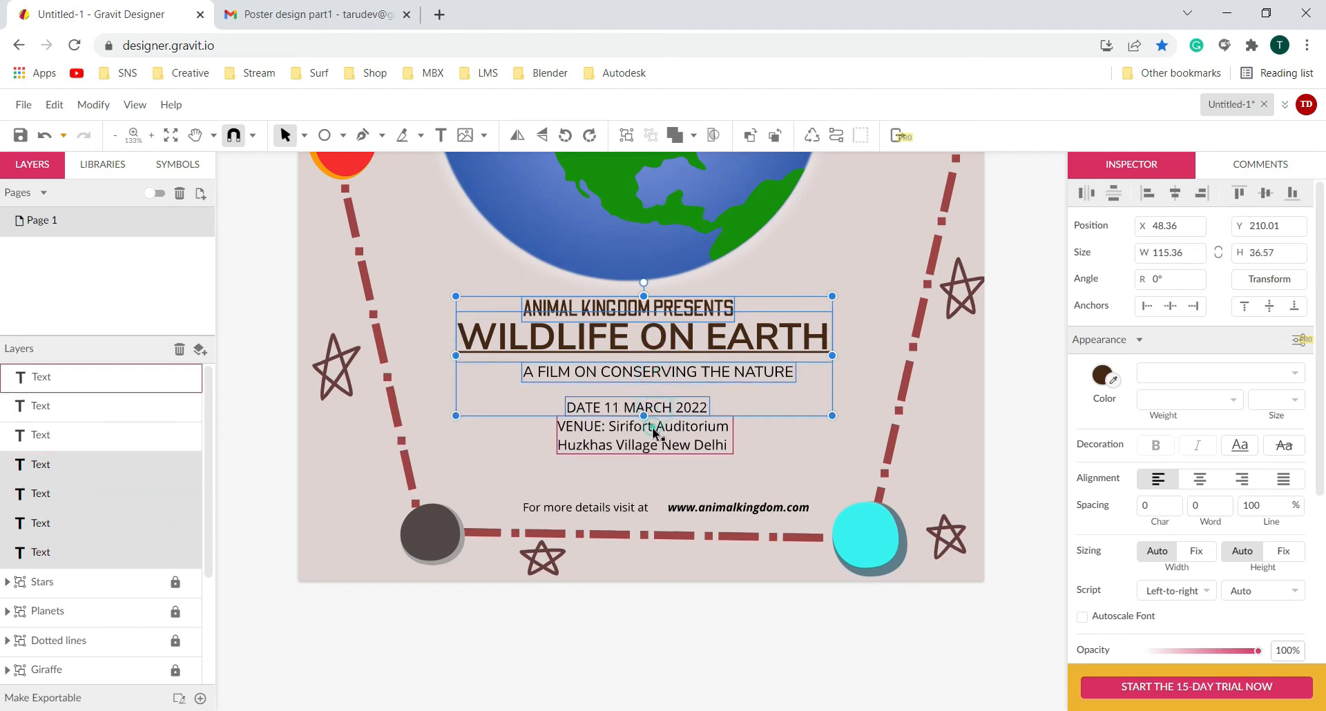
shift+click(653, 432)
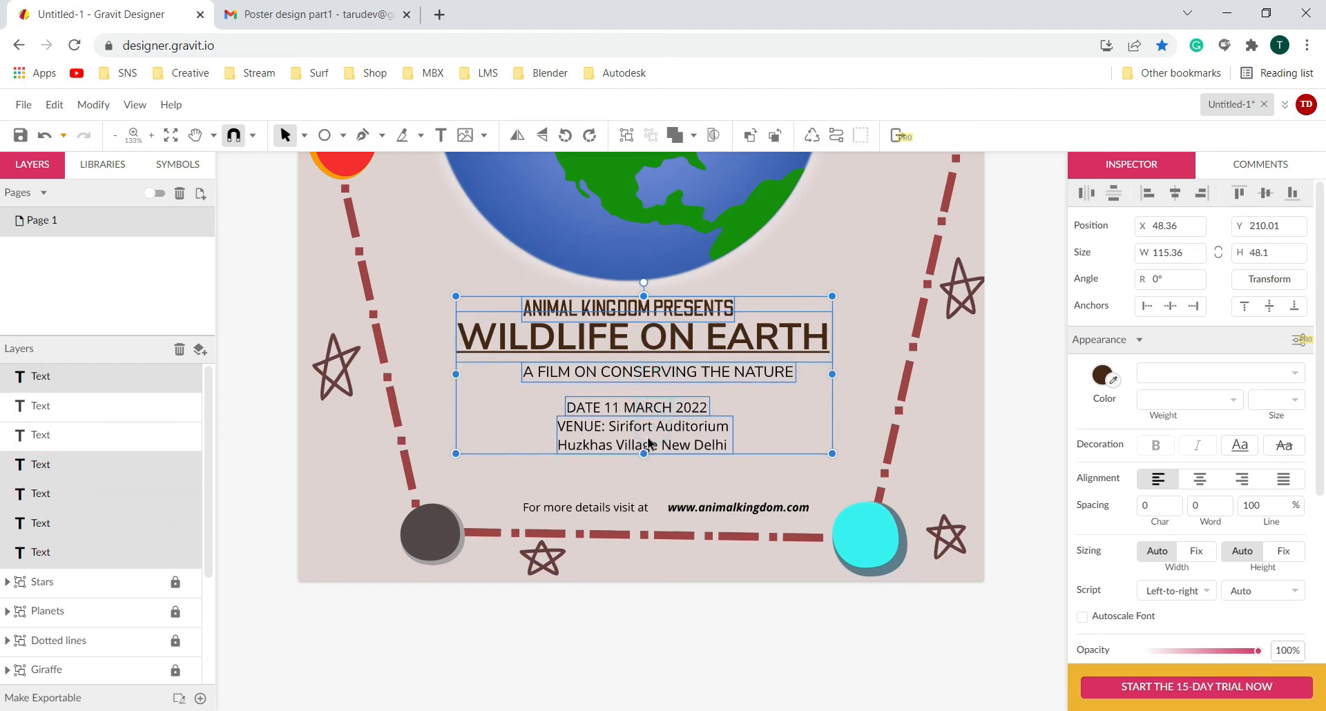
click(93, 105)
mouse_move(172, 171)
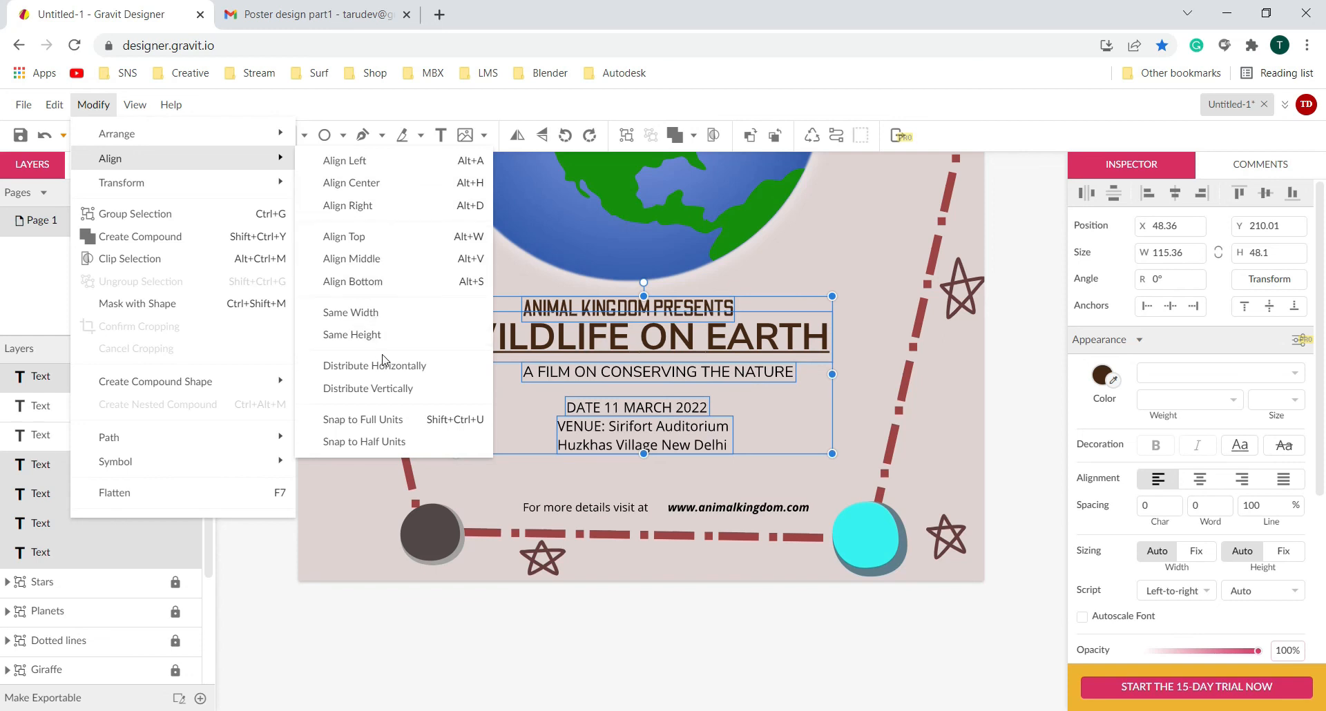
click(371, 184)
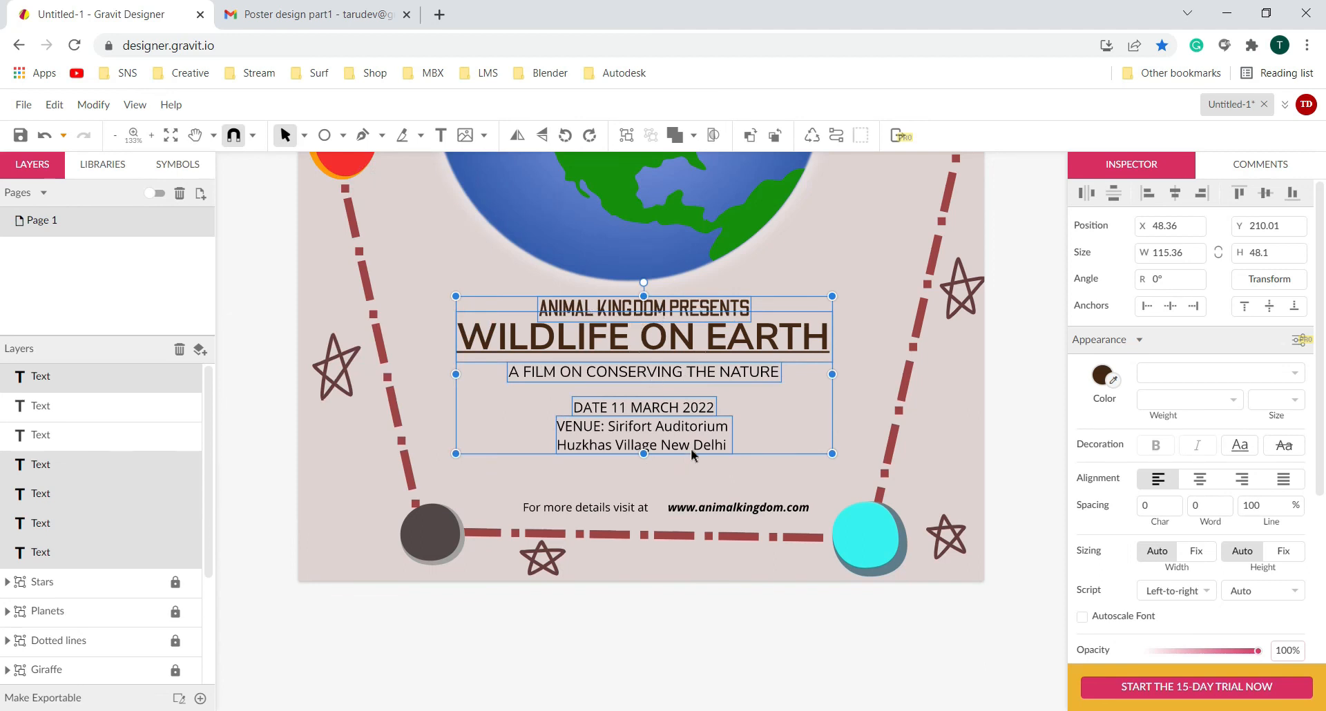
click(857, 456)
- Move the date and venue lines down together to a Y position of about 249 mm
scroll(855, 454, down, 2)
scroll(822, 469, up, 1)
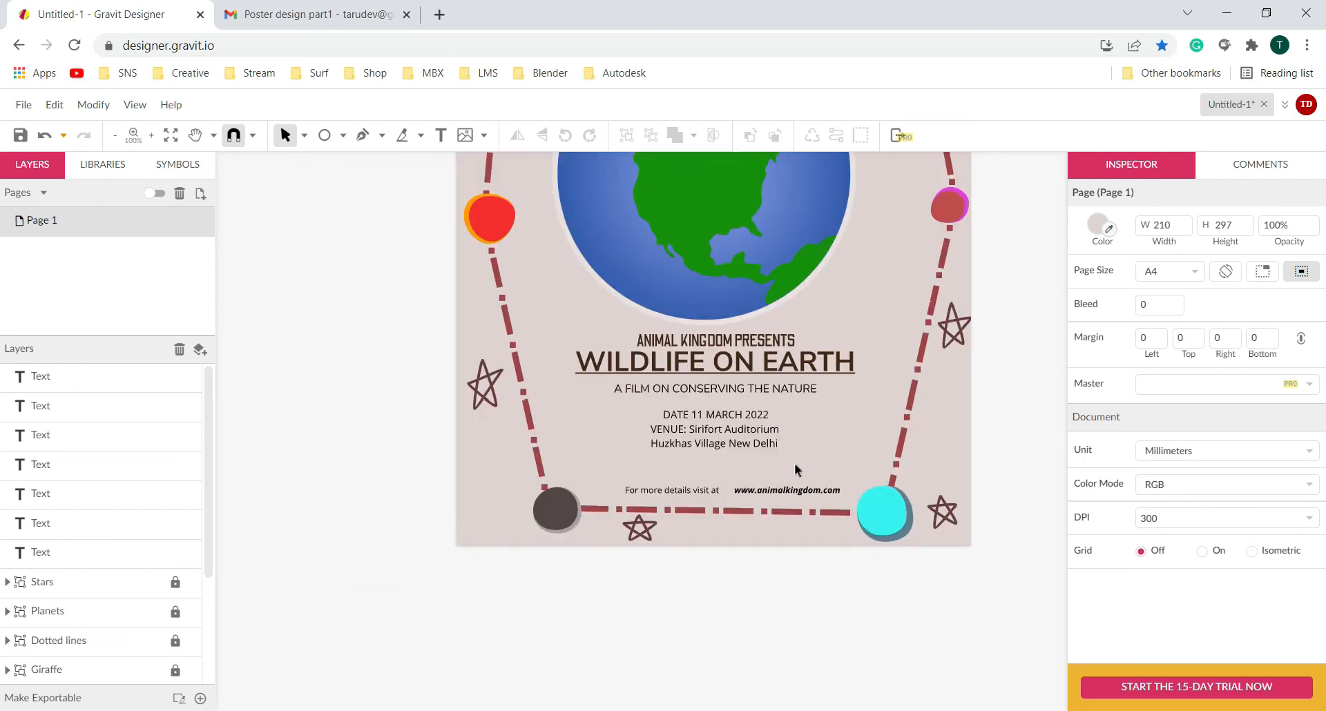
click(730, 442)
shift+click(726, 418)
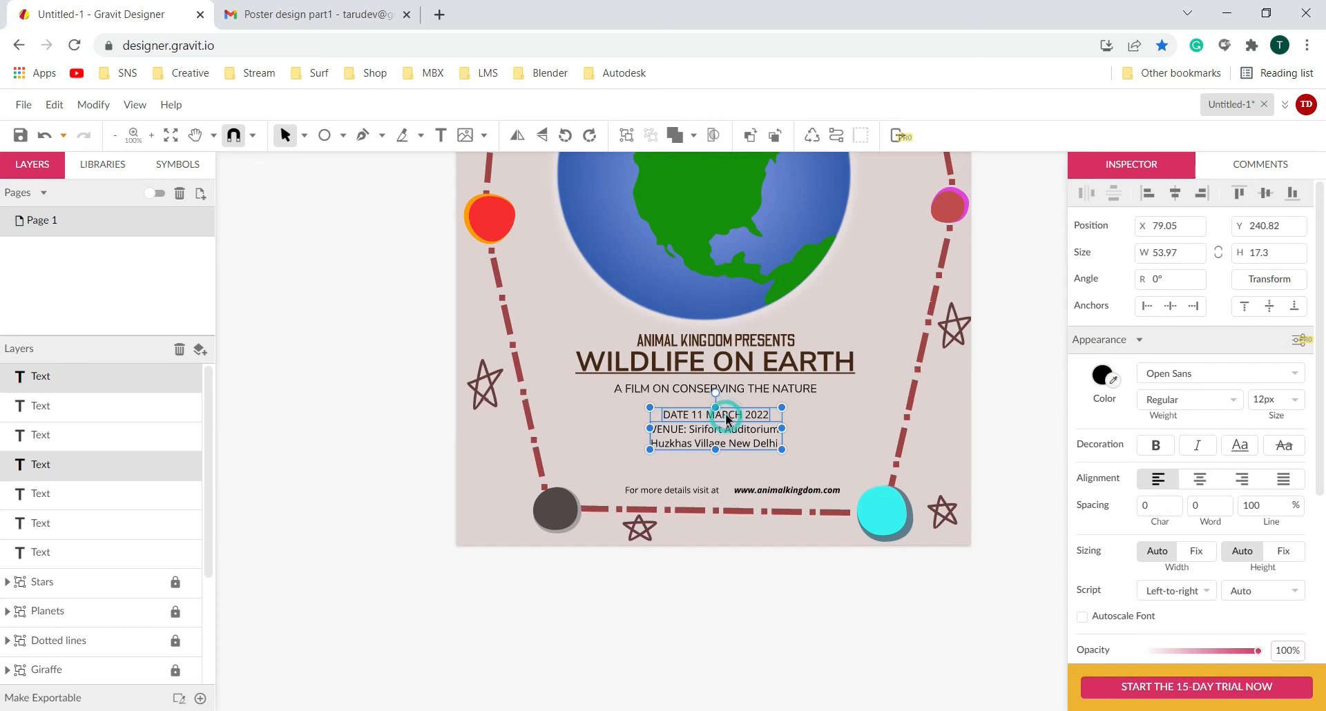
key(Down)
key(Down)
key(Down)
key(Down)
key(Down)
key(Down)
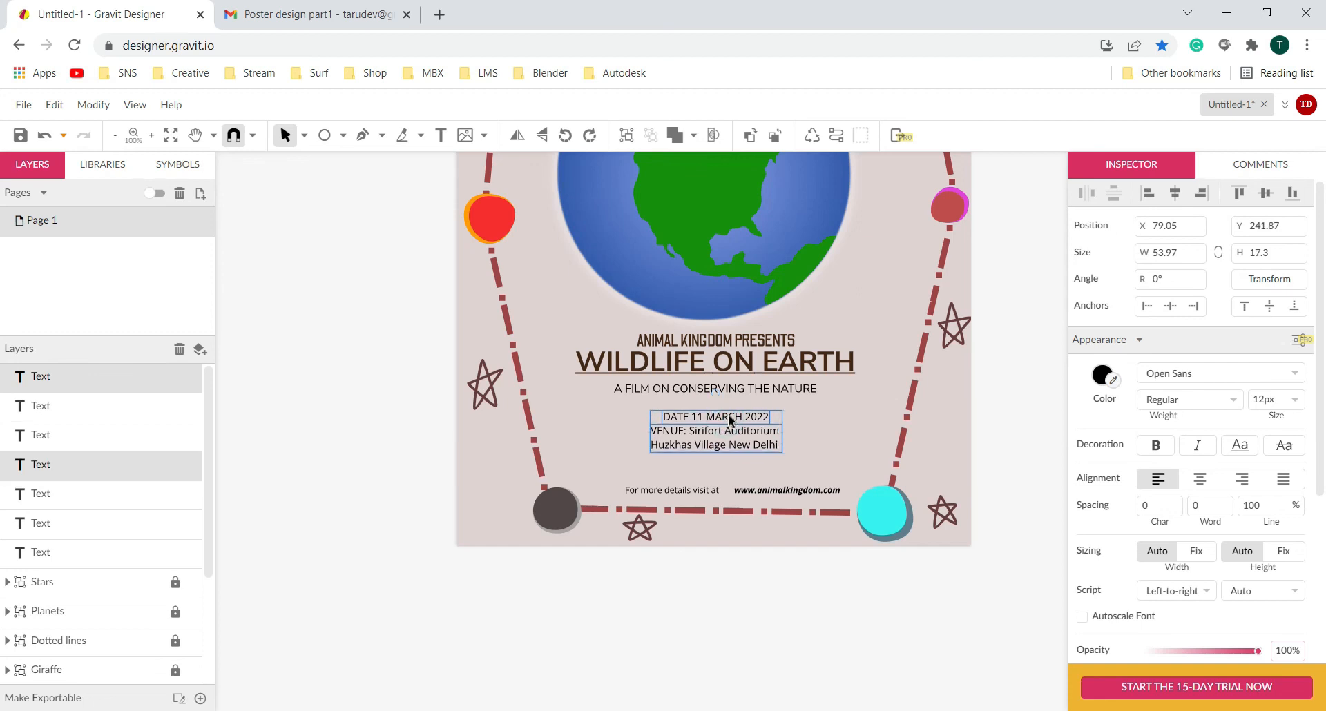
key(Down)
key(Down)
key(Down)
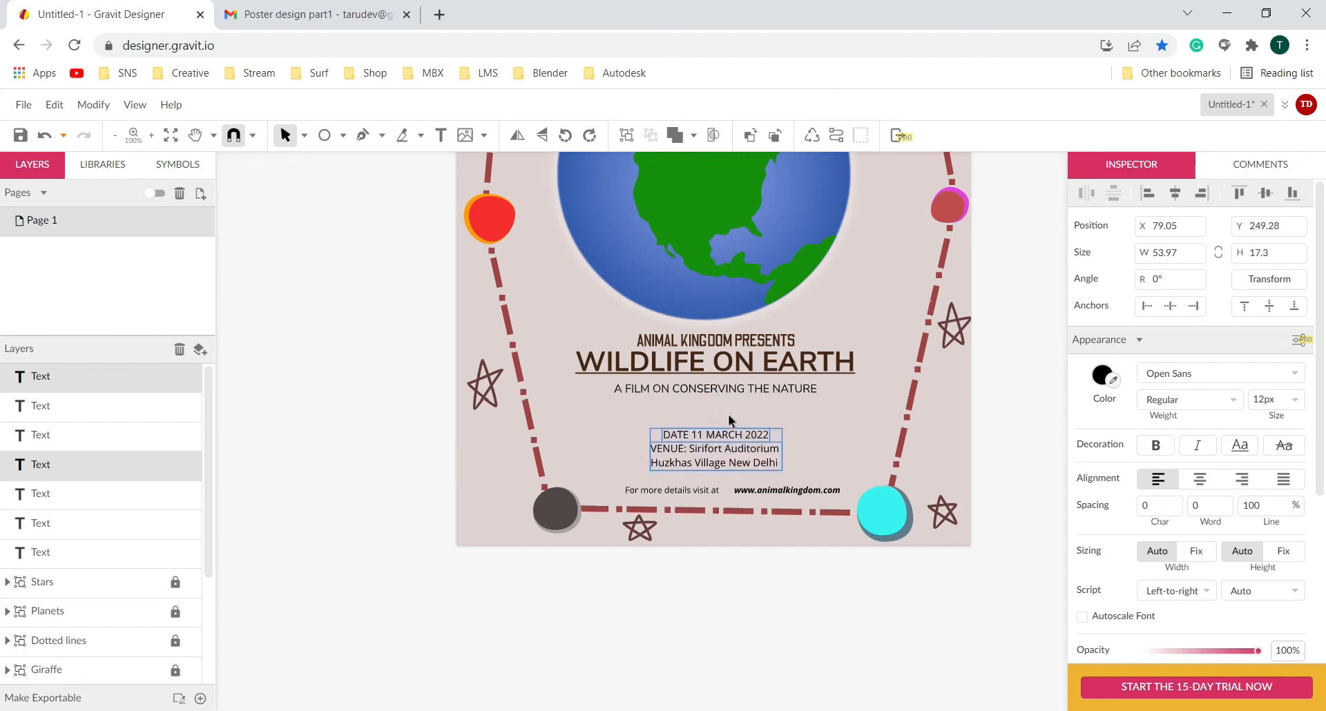
- Move the "WILDLIFE ON EARTH" title and film description down together to a Y position of about 223 mm
click(731, 388)
shift+click(728, 370)
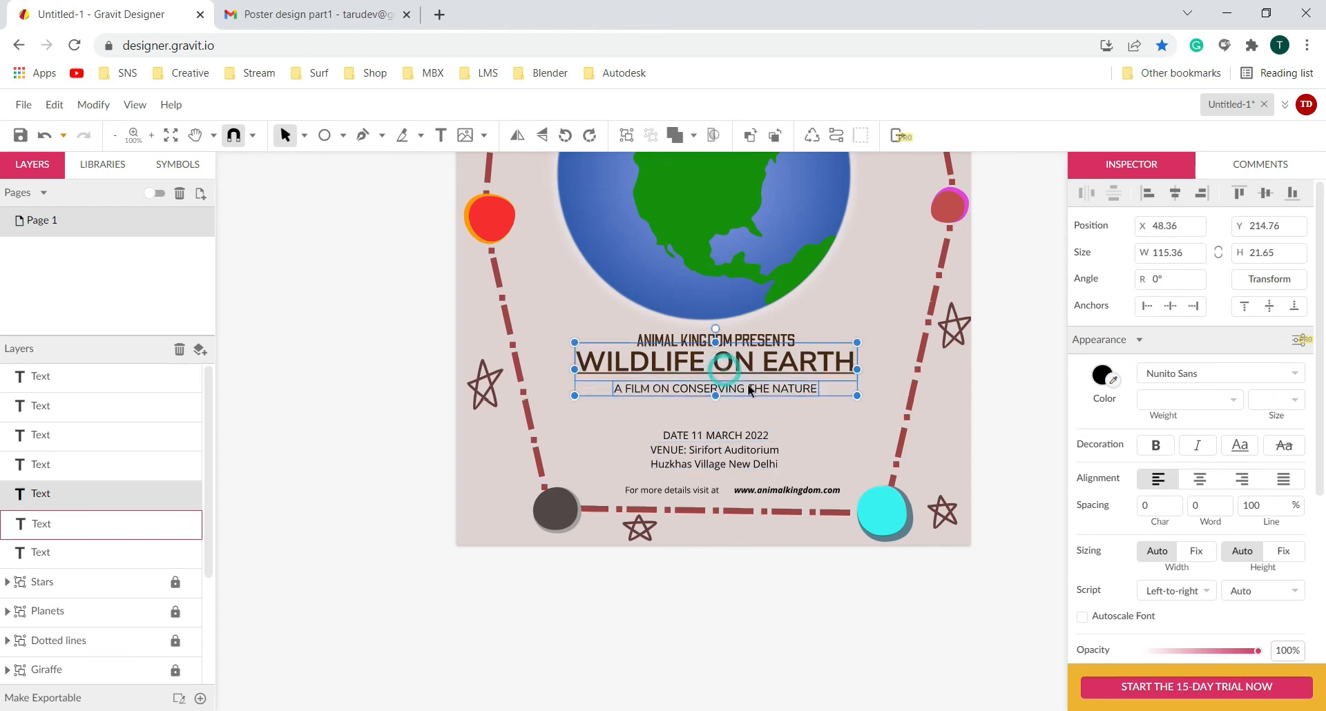
key(Down)
key(Down)
key(Down)
key(Down)
key(Down)
key(Down)
key(Down)
key(Down)
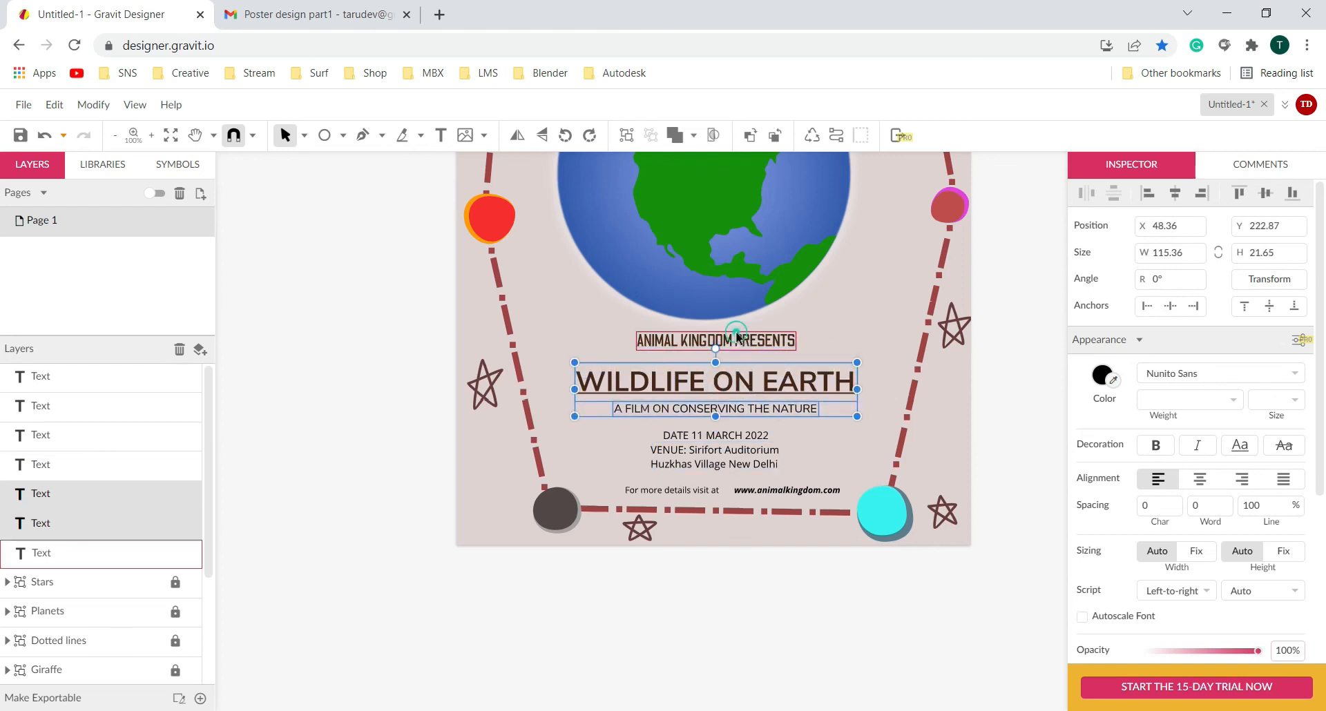
- Try the Nova Round font on the "ANIMAL KINGDOM PRESENTS" line
click(735, 340)
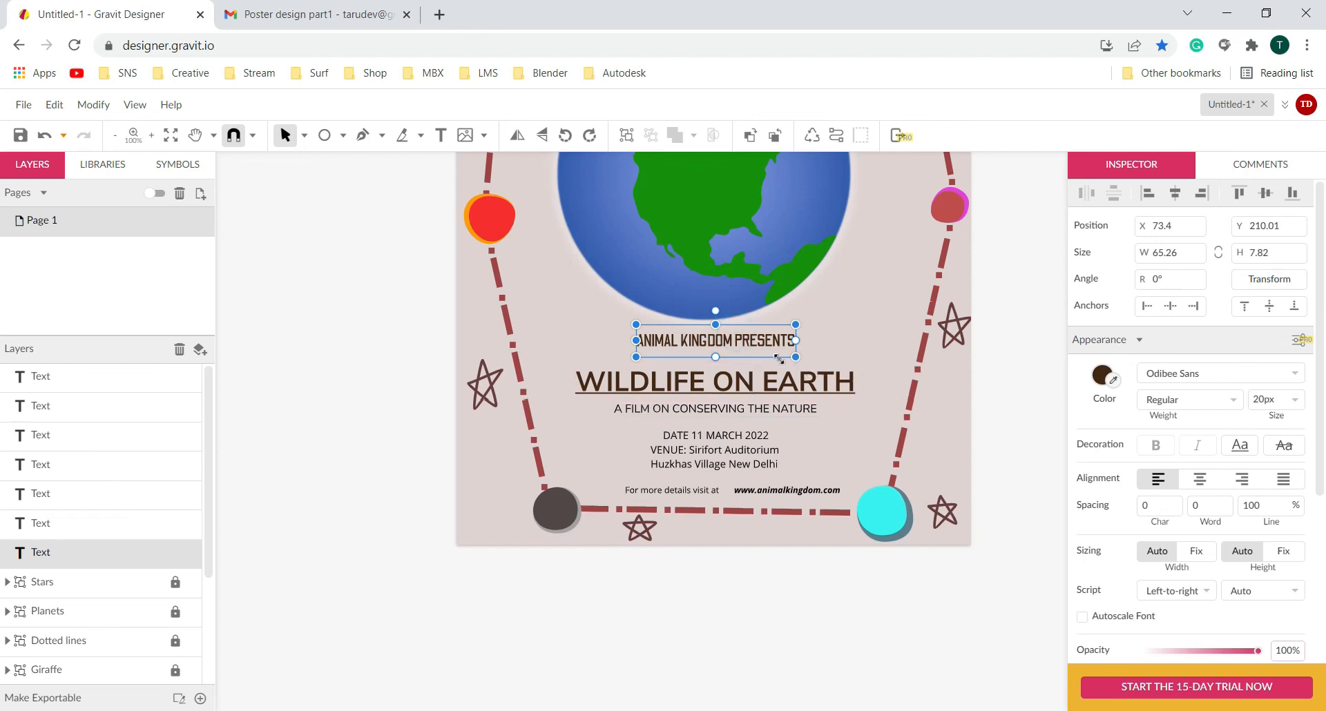
click(1295, 373)
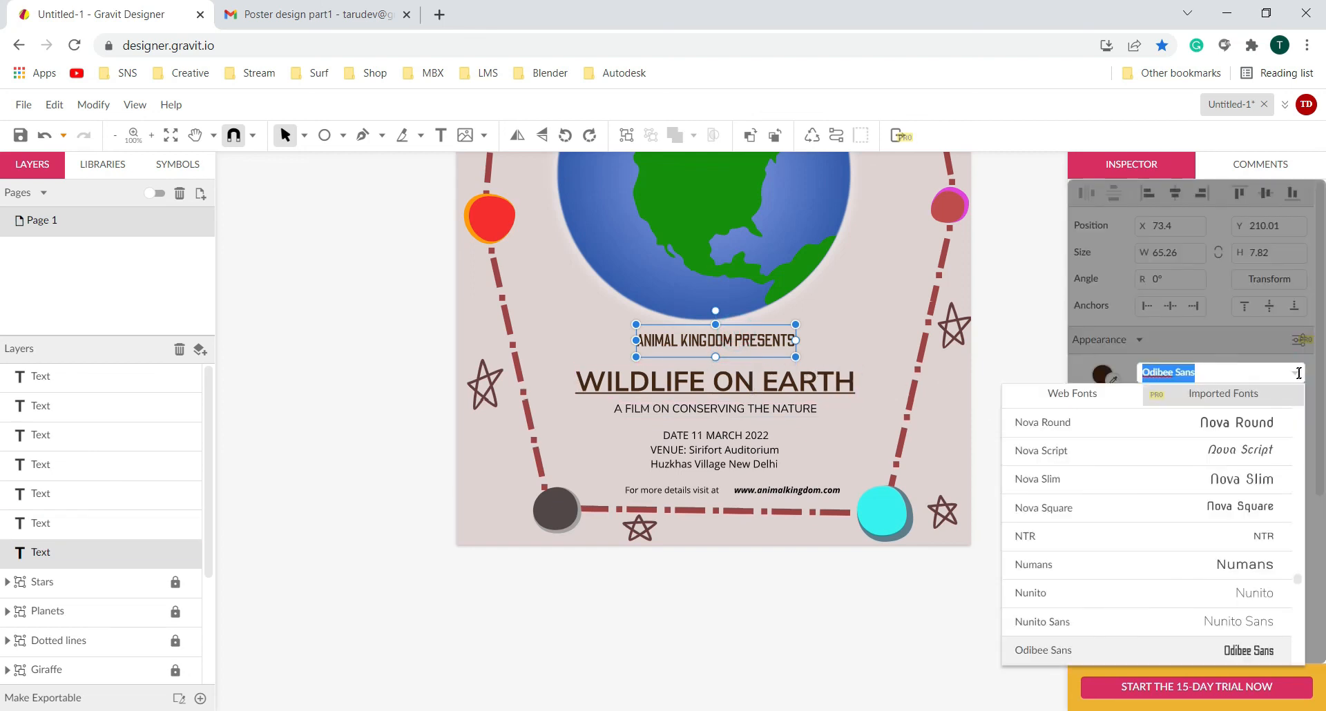
click(1249, 423)
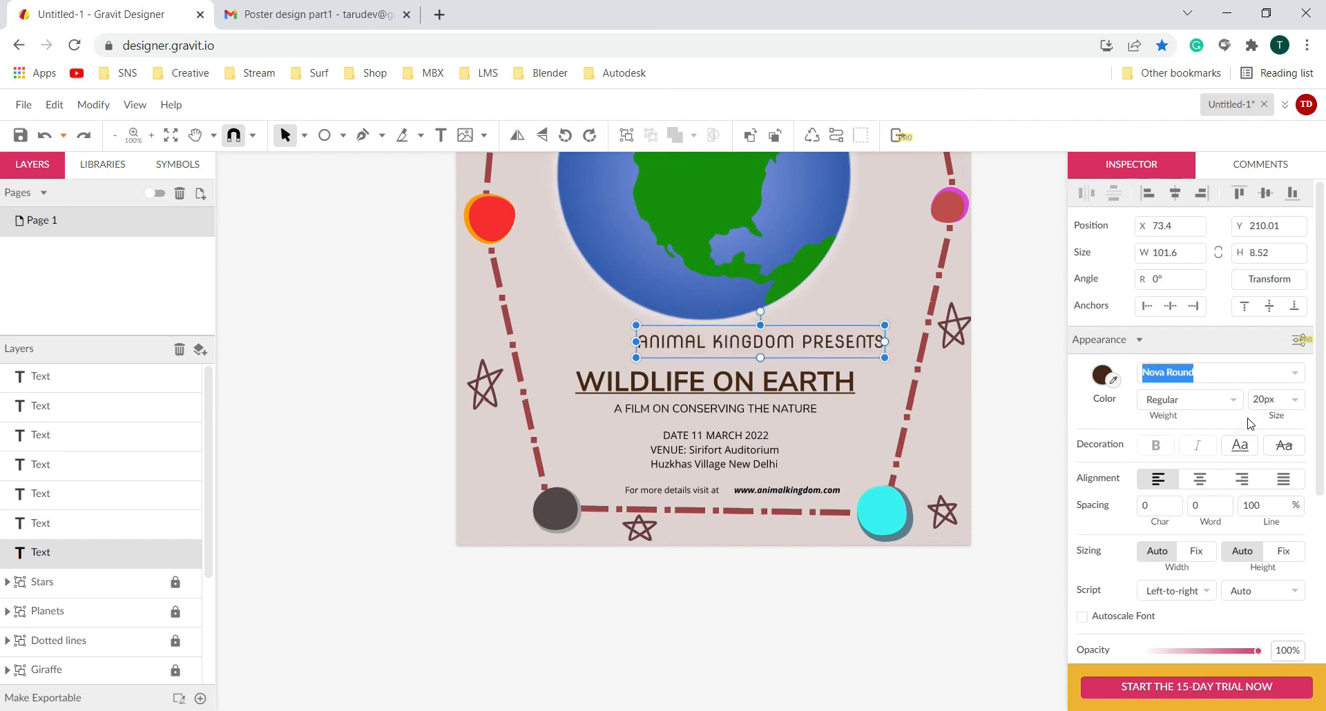
- Set the "ANIMAL KINGDOM PRESENTS" line in Noto Serif and move it left to sit centrally above the title
click(1301, 376)
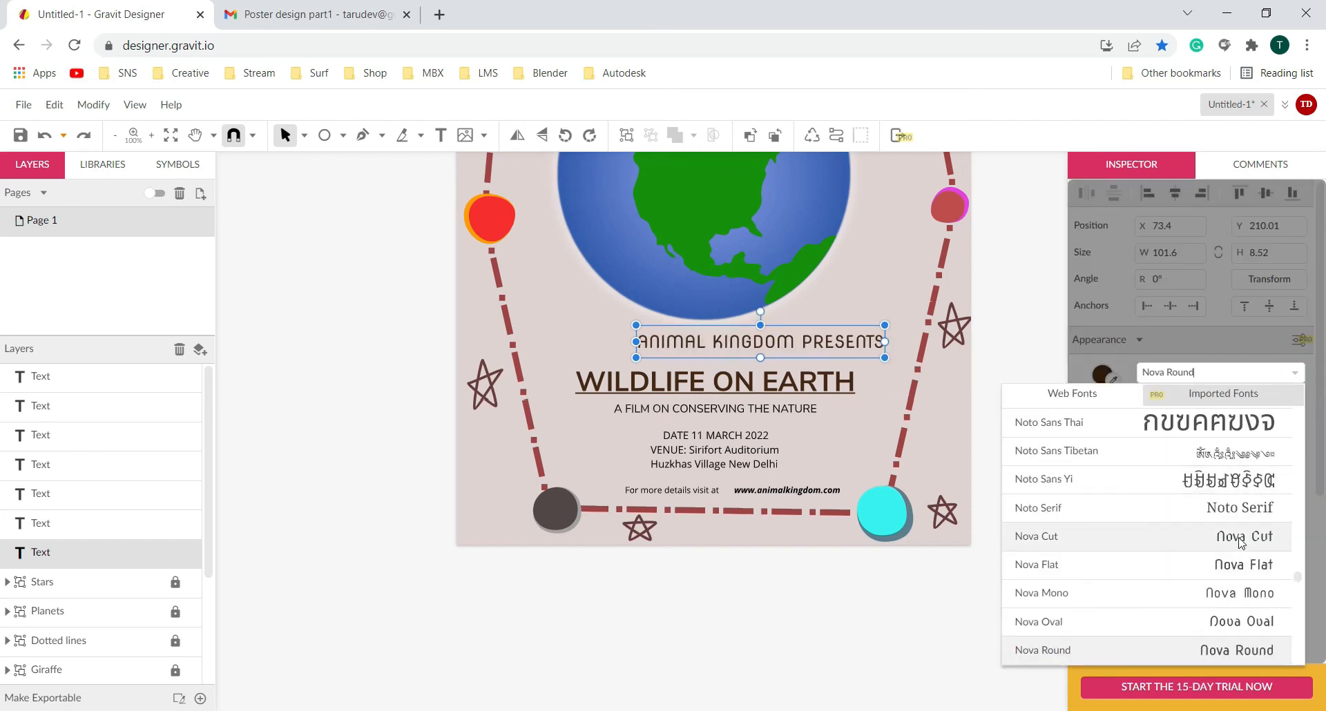
click(1243, 508)
drag(789, 344, 737, 344)
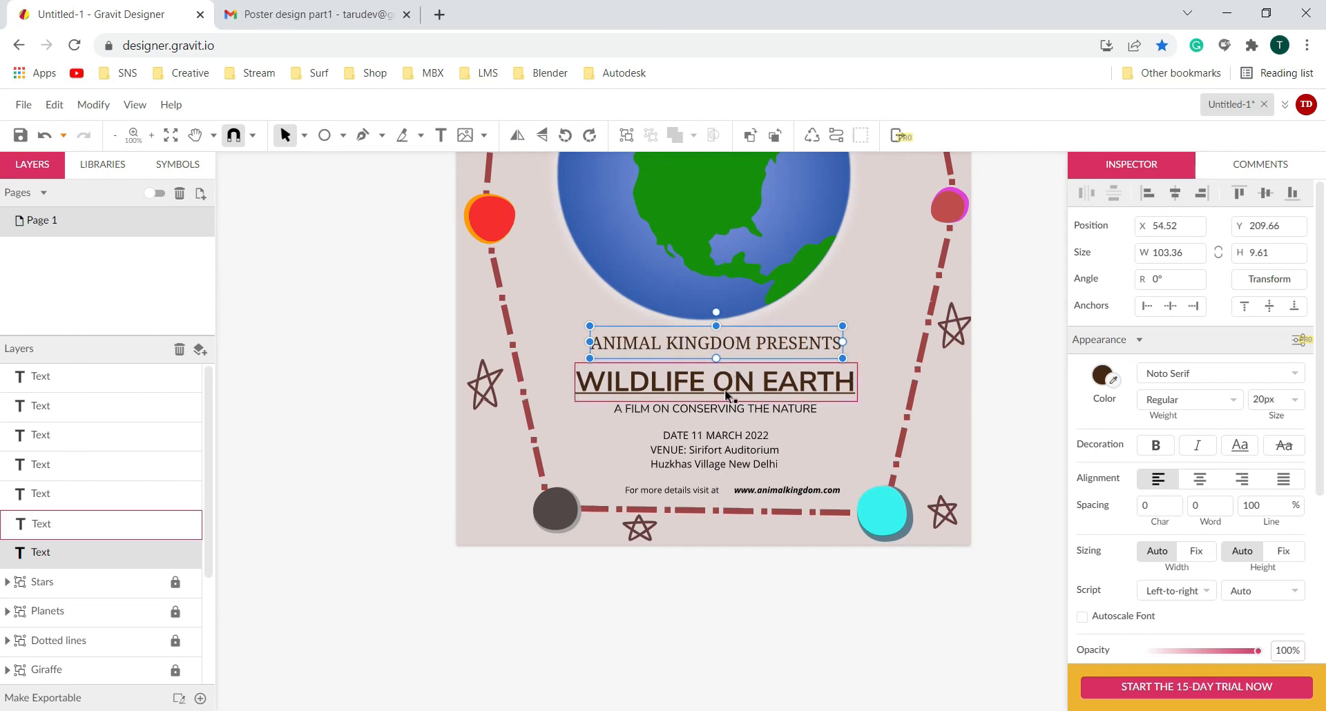
- Centre-align the restyled "ANIMAL KINGDOM PRESENTS" line with the title, film description, date and venue lines
shift+click(726, 392)
shift+click(722, 411)
shift+click(718, 436)
shift+click(720, 461)
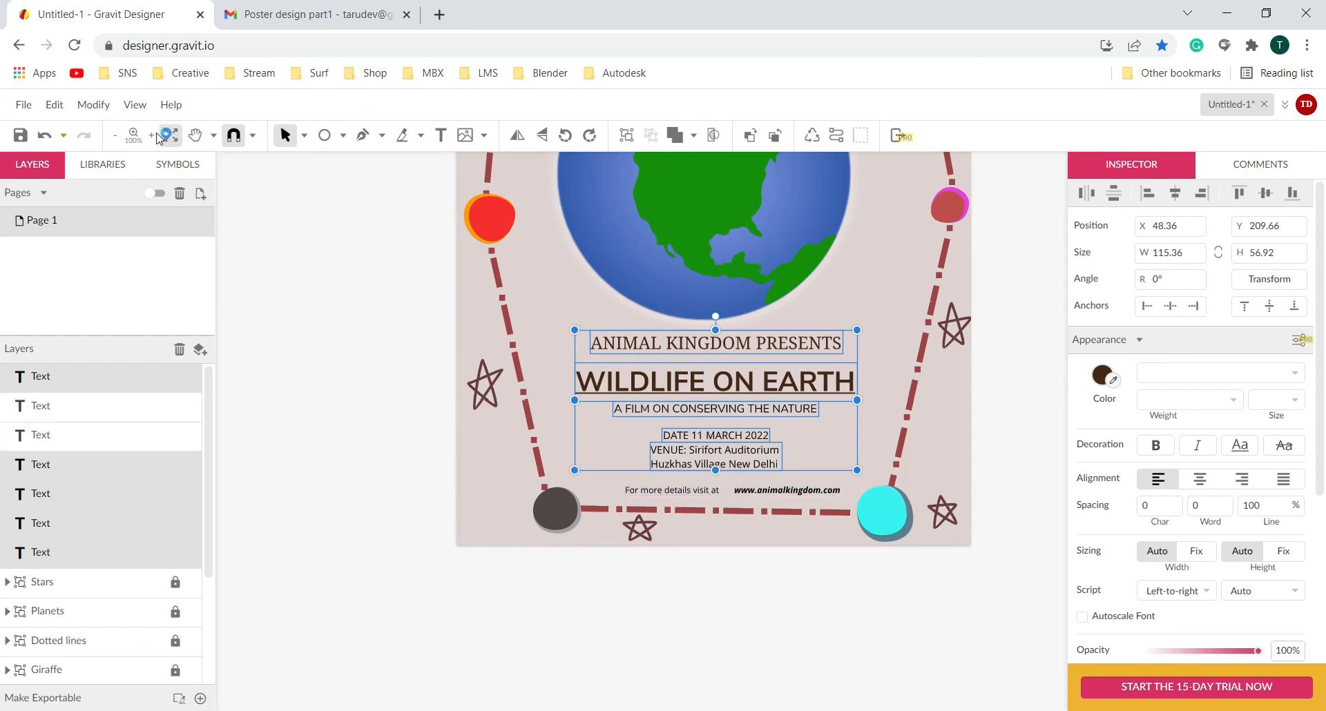
click(94, 106)
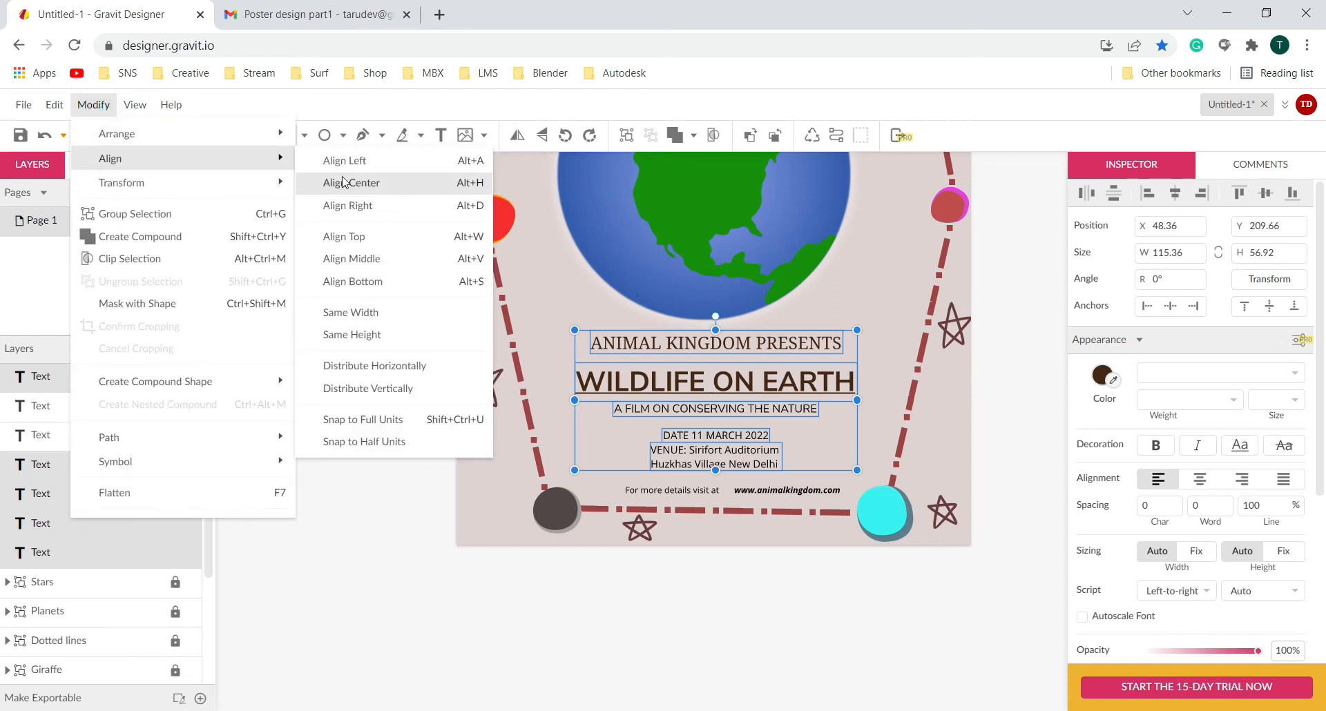
click(355, 185)
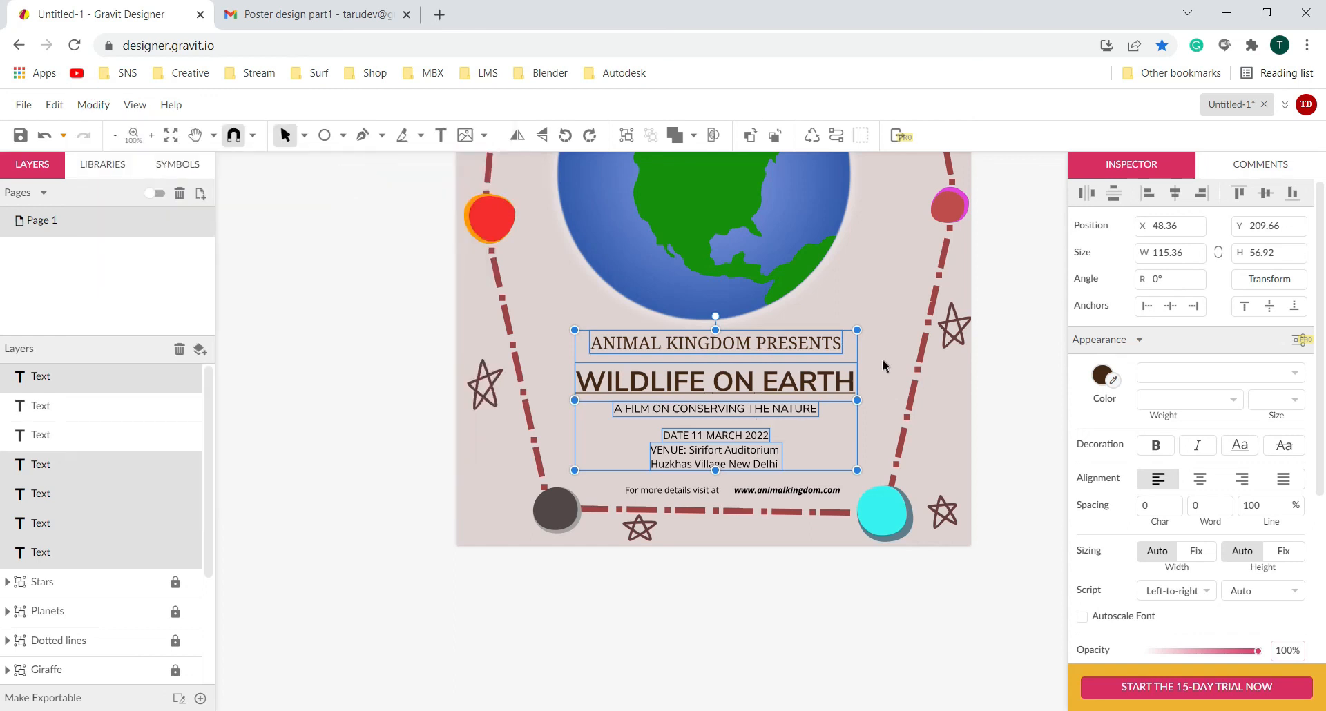
- Enlarge the "WILDLIFE ON EARTH" title to a font size of 38 px
click(863, 370)
scroll(843, 390, down, 3)
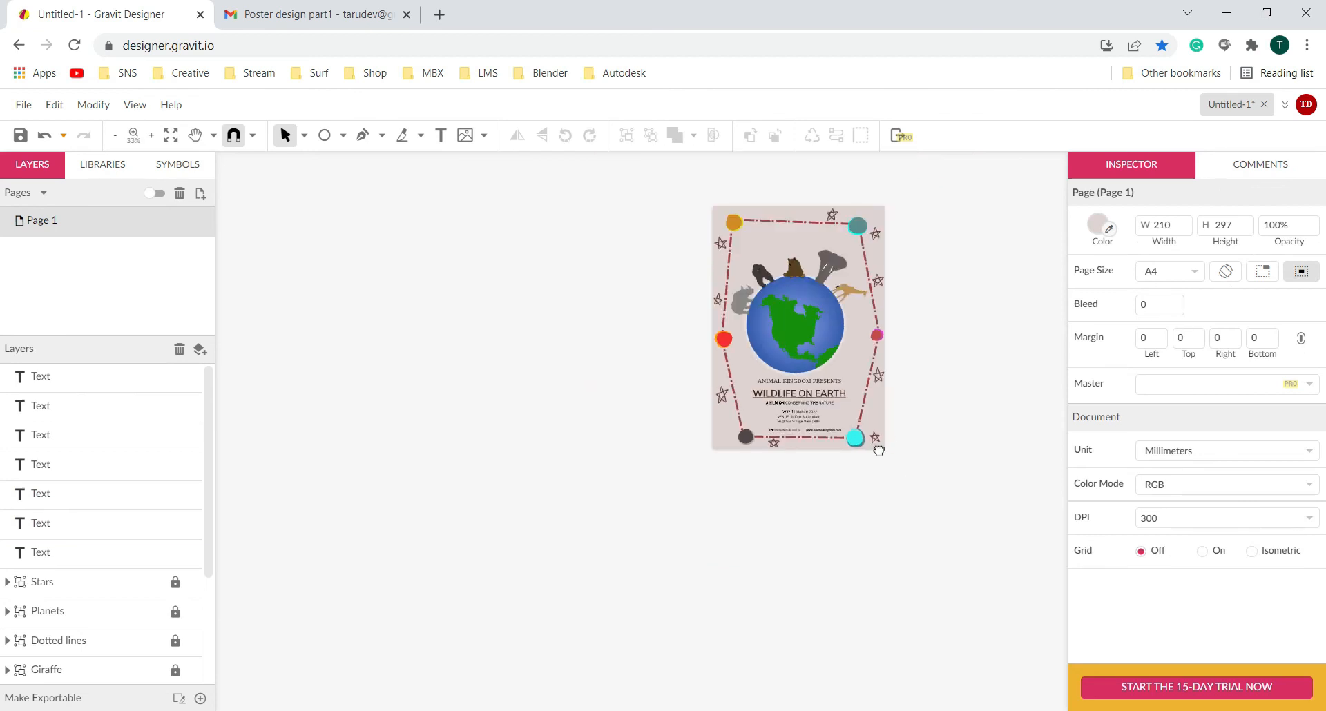
scroll(784, 436, up, 3)
scroll(605, 399, up, 3)
click(595, 338)
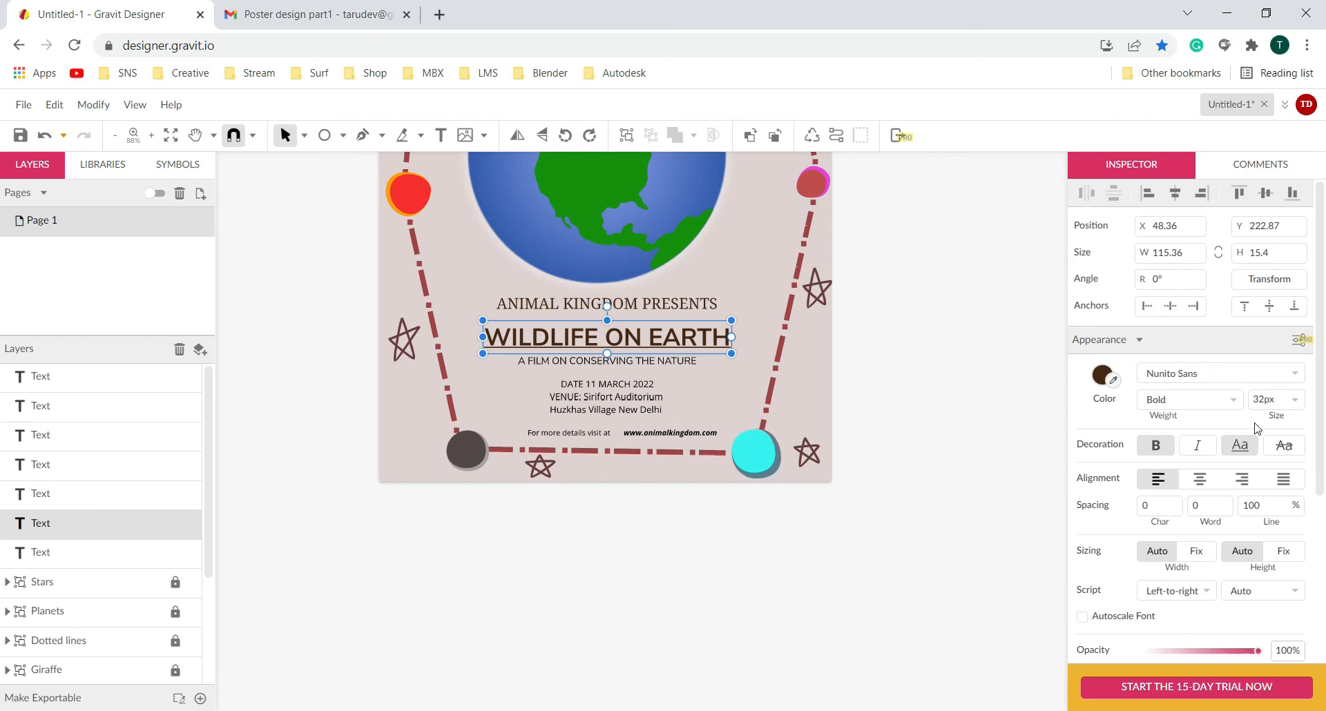
drag(1287, 399, 1277, 393)
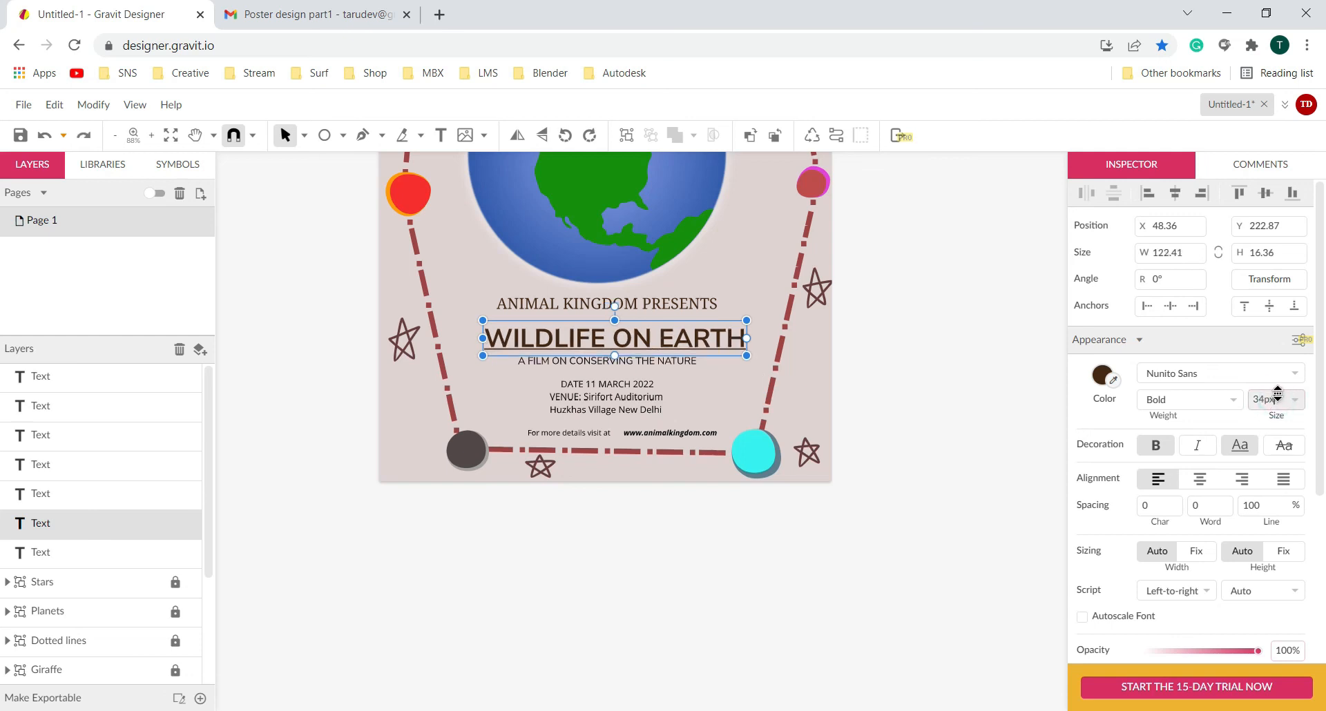
ctrl+scroll(931, 383, down, 3)
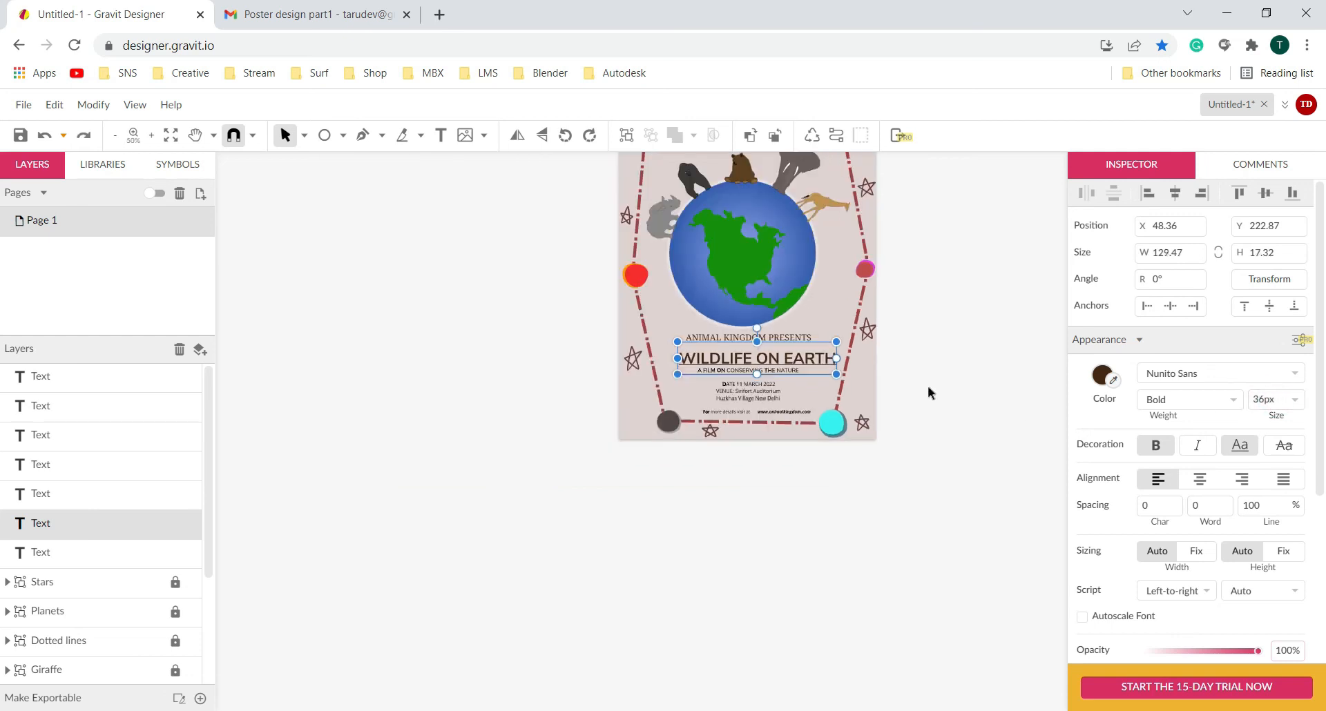
drag(1270, 401, 1271, 401)
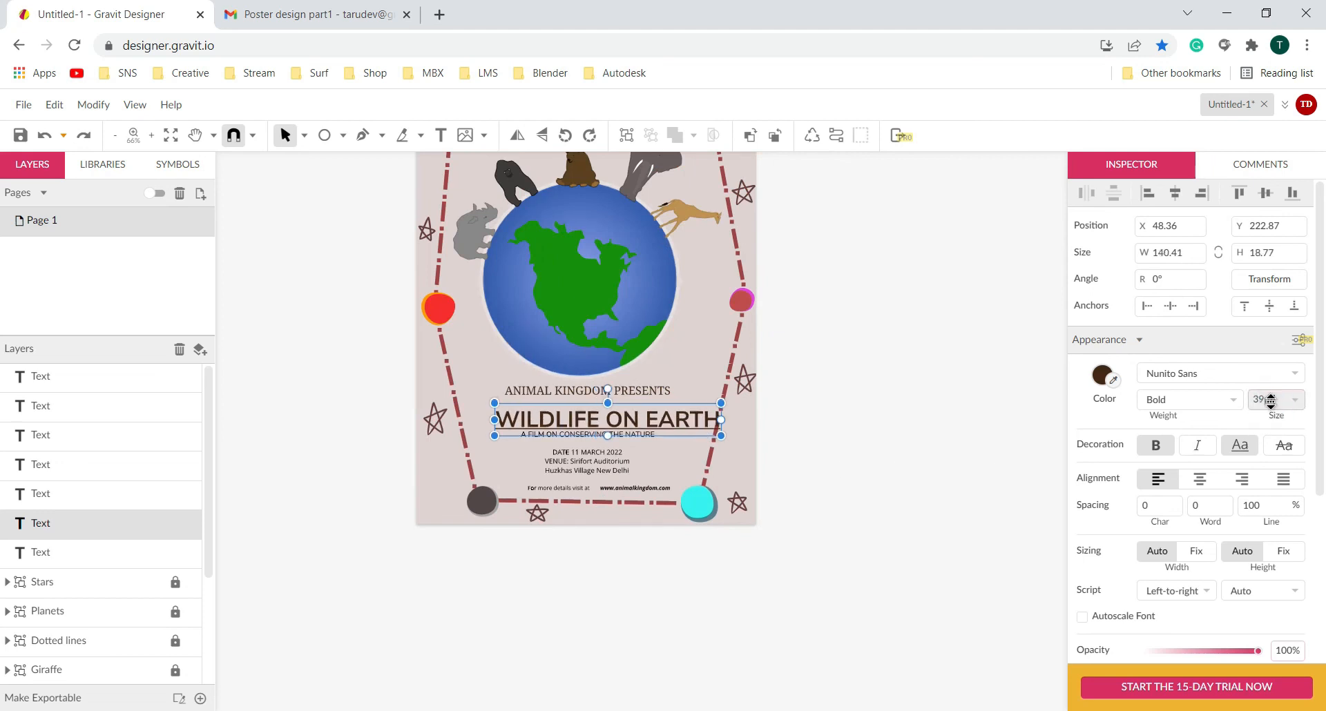
click(1265, 396)
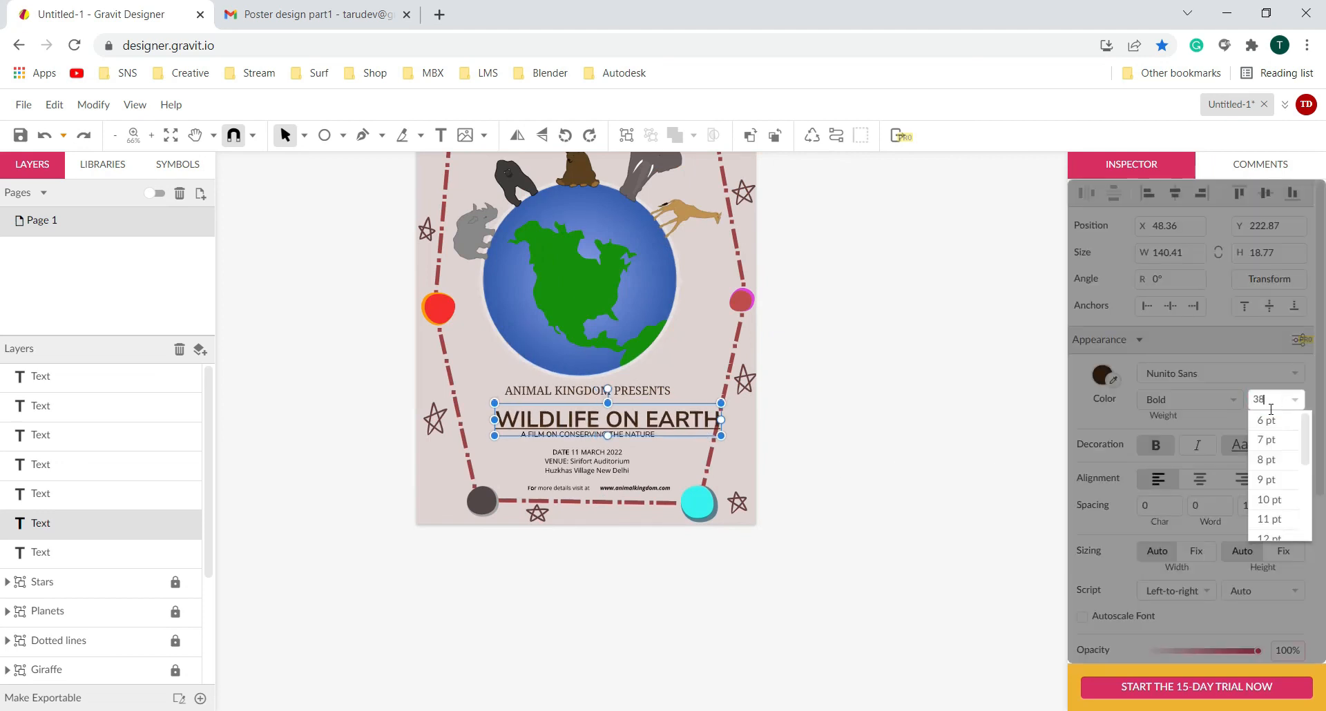
key(Return)
- Centre-align the "ANIMAL KINGDOM PRESENTS" line, the enlarged title, the film description and the date and venue text with one another
click(651, 394)
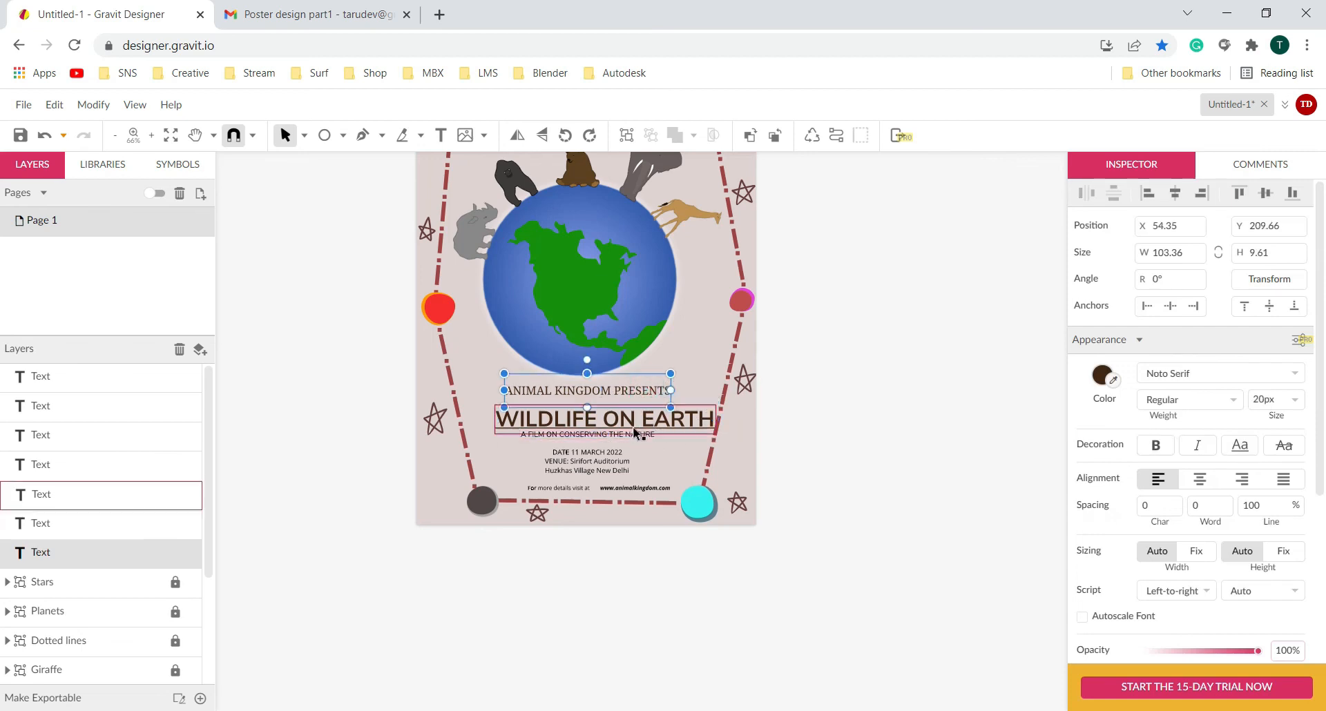
shift+click(612, 419)
shift+click(612, 436)
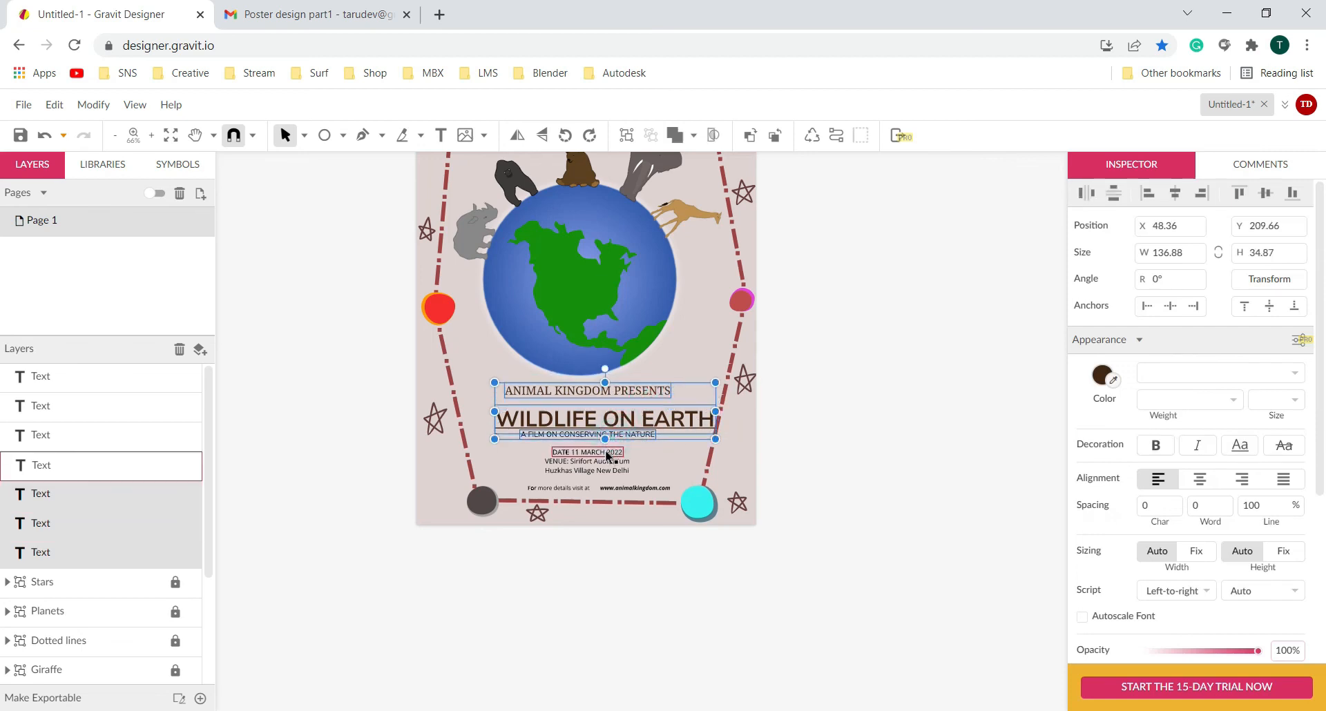
shift+click(607, 455)
click(94, 104)
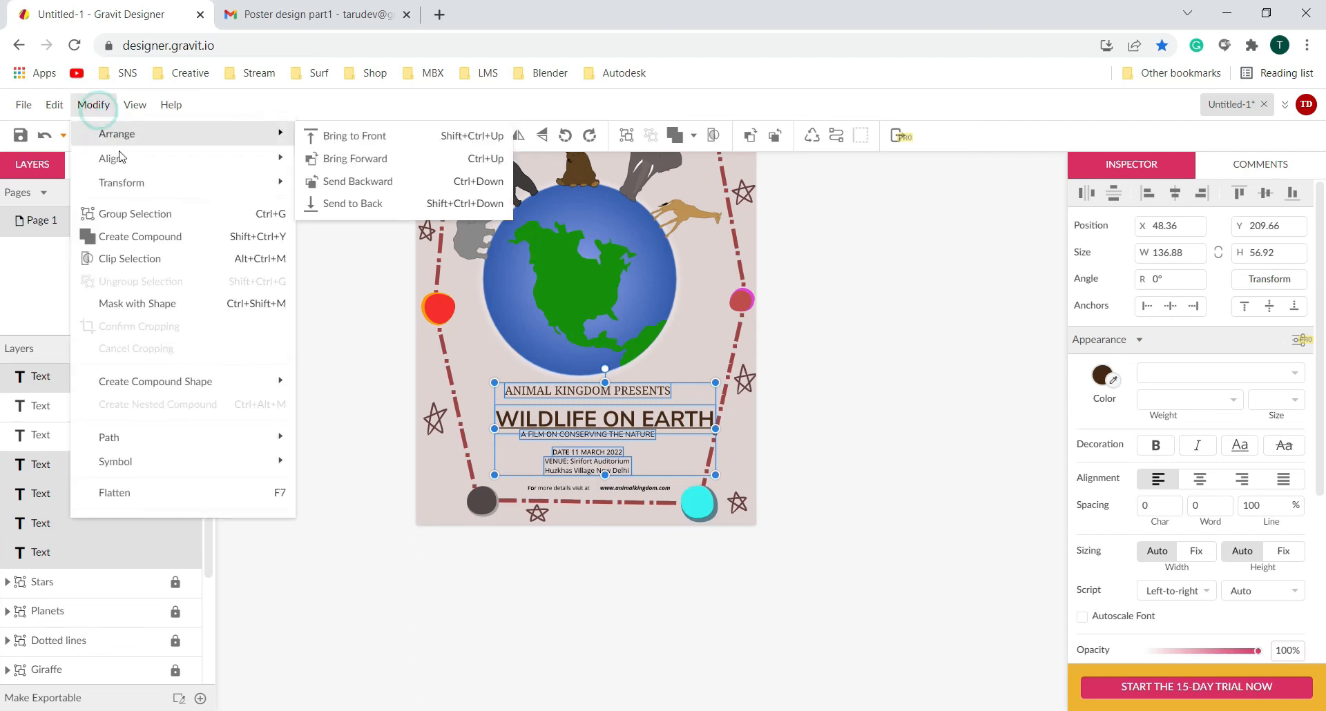
mouse_move(117, 158)
click(346, 181)
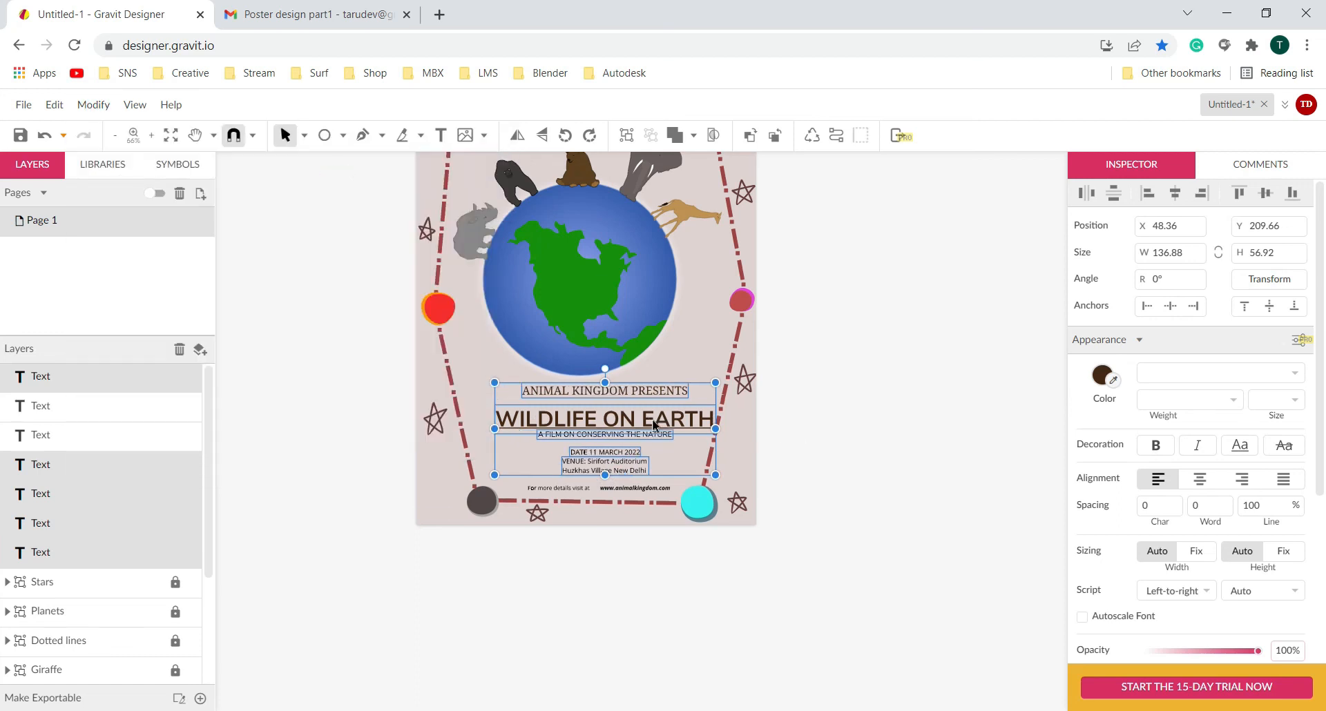
- Move the aligned text lines left together to an X position of about 39 mm, then deselect them and check the whole poster
key(Left)
key(Left)
key(Left)
key(Left)
key(Left)
key(Left)
key(Left)
key(Left)
key(Left)
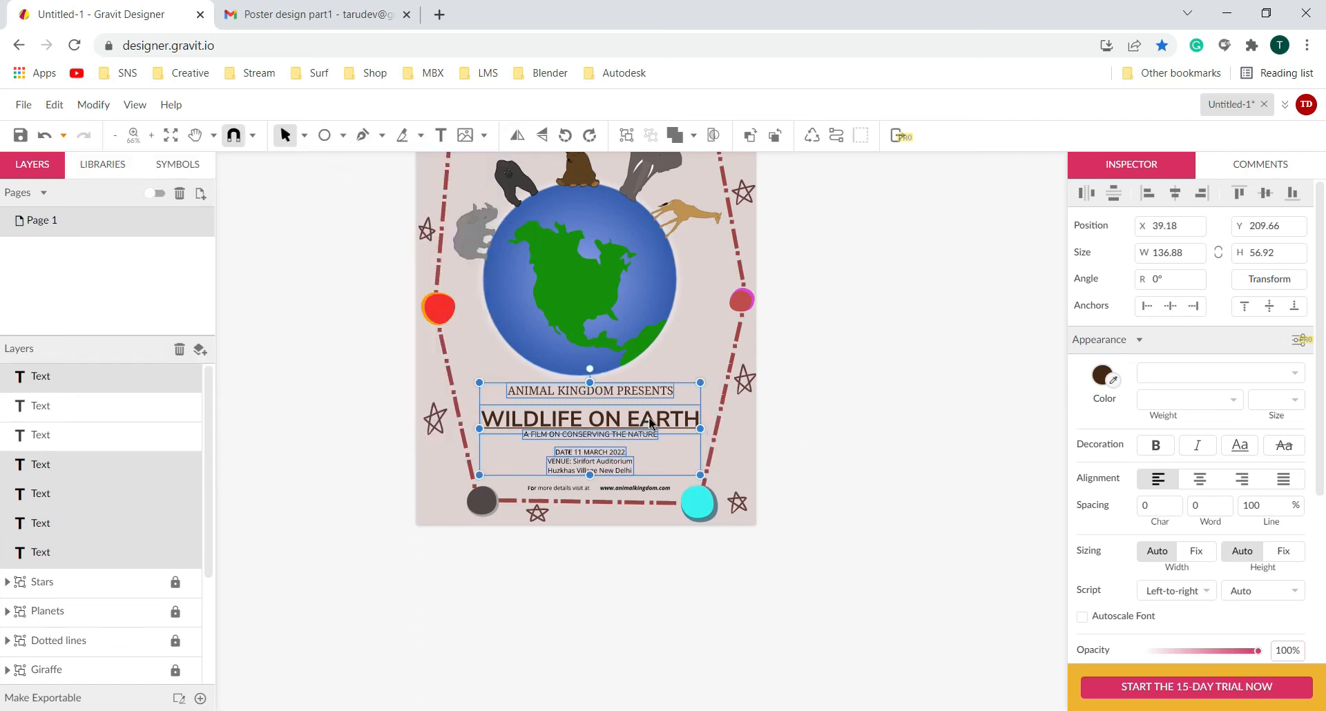
click(877, 452)
scroll(867, 447, down, 3)
drag(867, 453, 840, 442)
scroll(839, 442, up, 1)
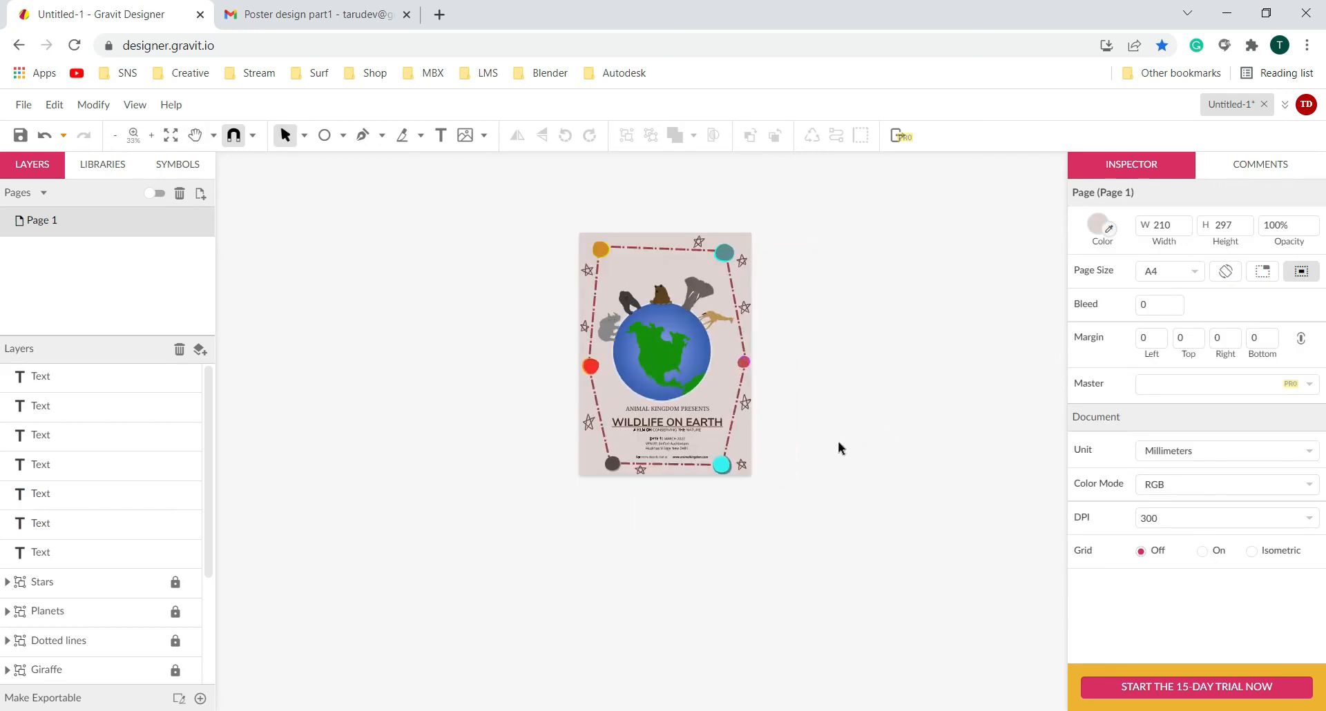